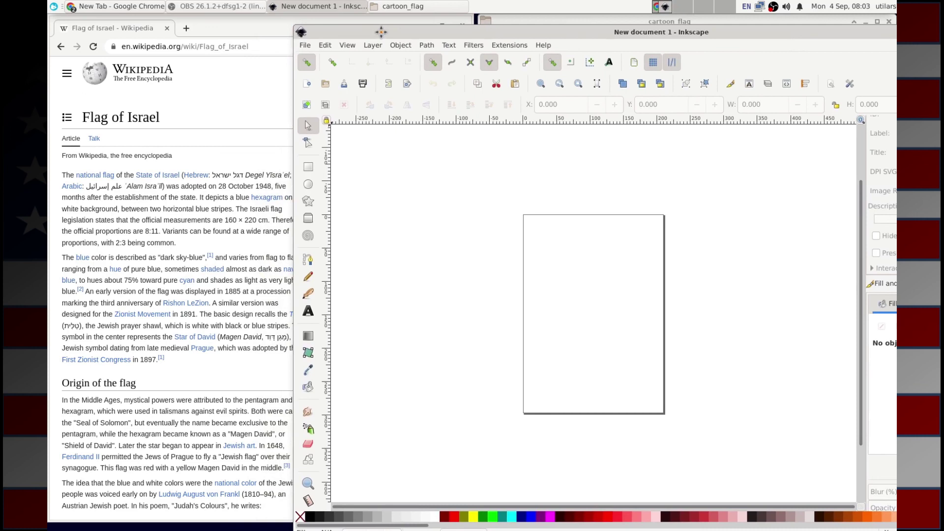
Move the drawing window aside to view the flag picture and its 8:11 proportion in the Wikipedia article.
{"action": "left_click_drag", "start_coordinate": [381, 32], "coordinate": [520, 36]}
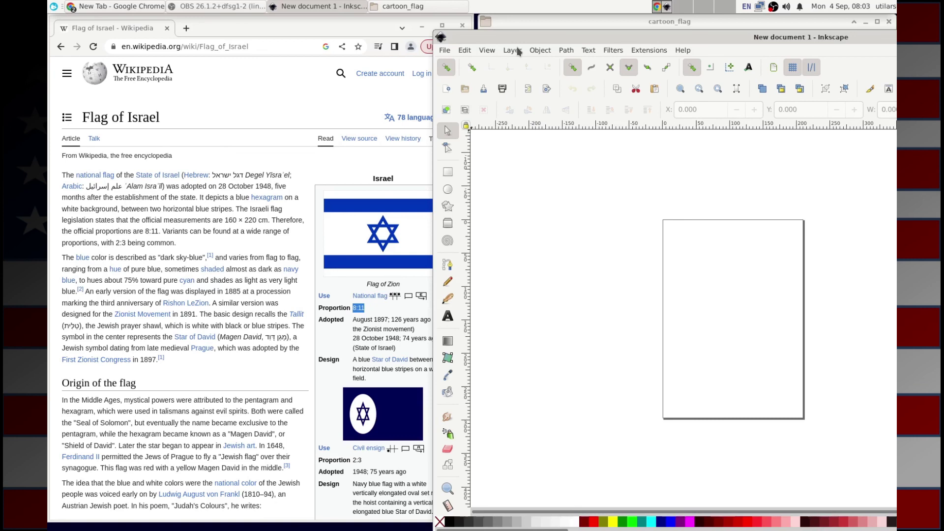
{"action": "left_click_drag", "start_coordinate": [580, 37], "coordinate": [393, 50]}
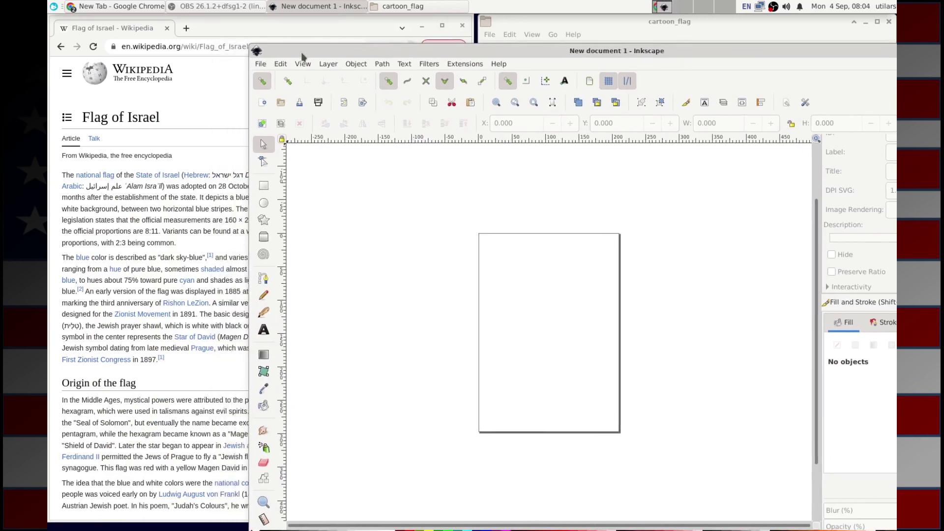
{"action": "left_click_drag", "start_coordinate": [302, 53], "coordinate": [511, 39]}
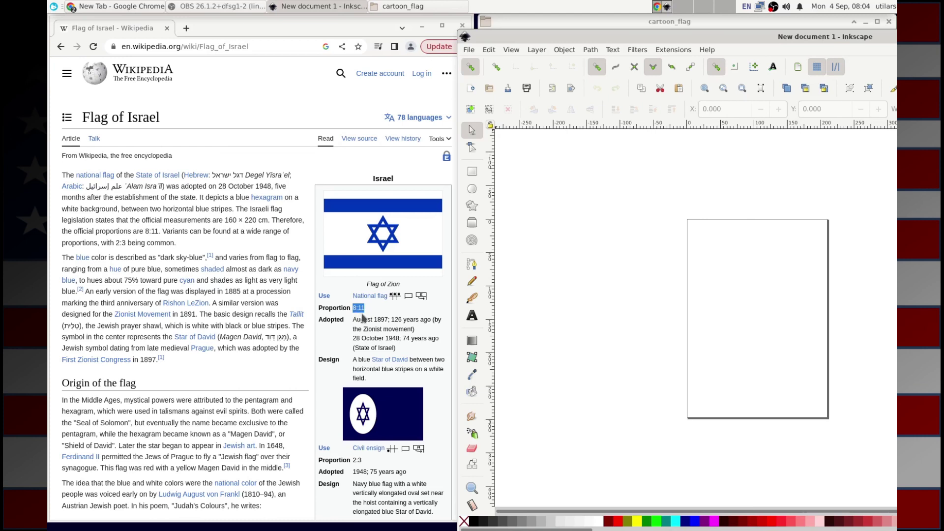
Set a custom page size of 1100 mm wide by 800 mm high in the document properties.
{"action": "left_click", "coordinate": [469, 51]}
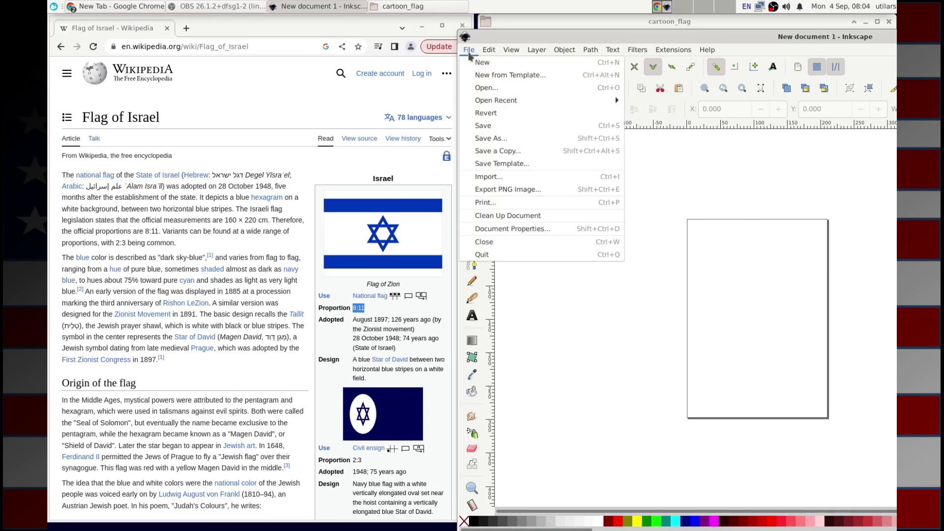
{"action": "left_click", "coordinate": [506, 229]}
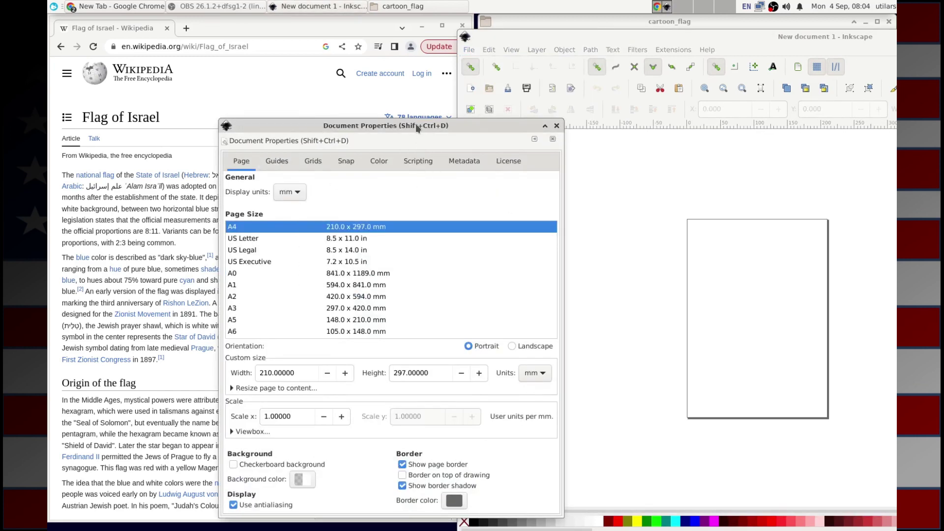
{"action": "left_click_drag", "start_coordinate": [415, 123], "coordinate": [518, 55]}
{"action": "double_click", "coordinate": [364, 303]}
{"action": "type", "text": "11000"}
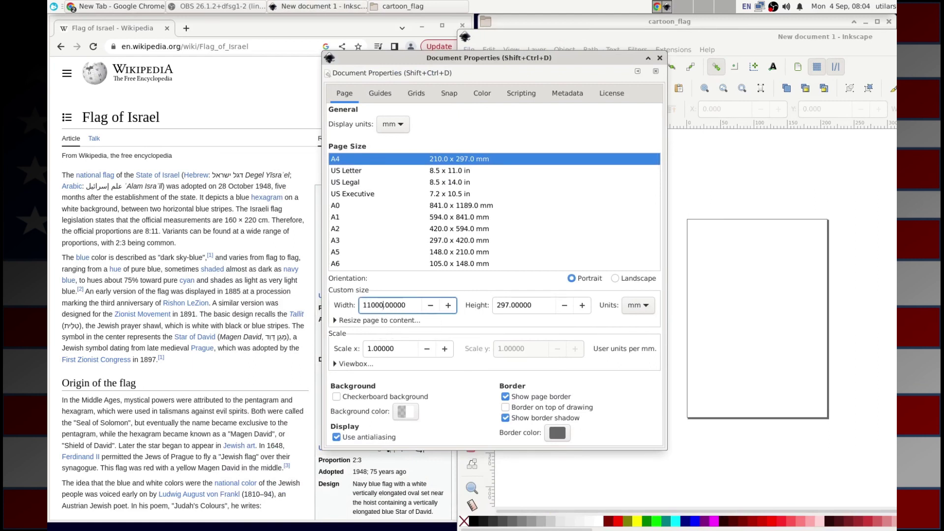
{"action": "key", "text": "BackSpace"}
{"action": "double_click", "coordinate": [502, 305]}
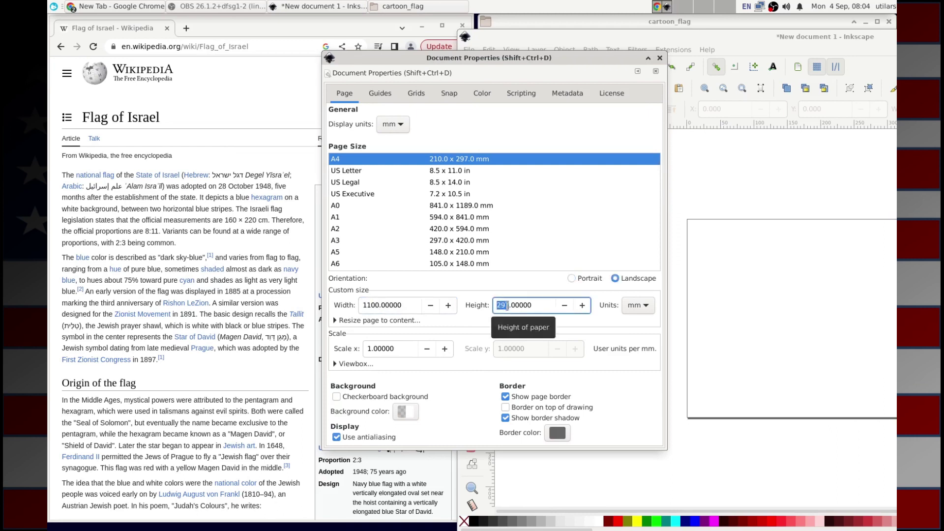
{"action": "type", "text": "800"}
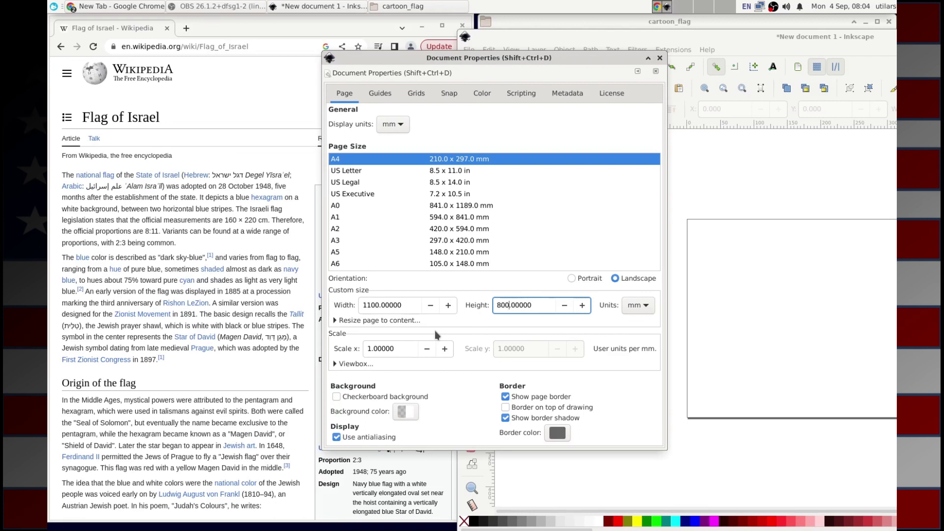
{"action": "left_click", "coordinate": [660, 58]}
Draw a near-white rectangle about 1101 × 800 mm covering the whole page and deselect it.
{"action": "left_click_drag", "start_coordinate": [681, 37], "coordinate": [309, 22]}
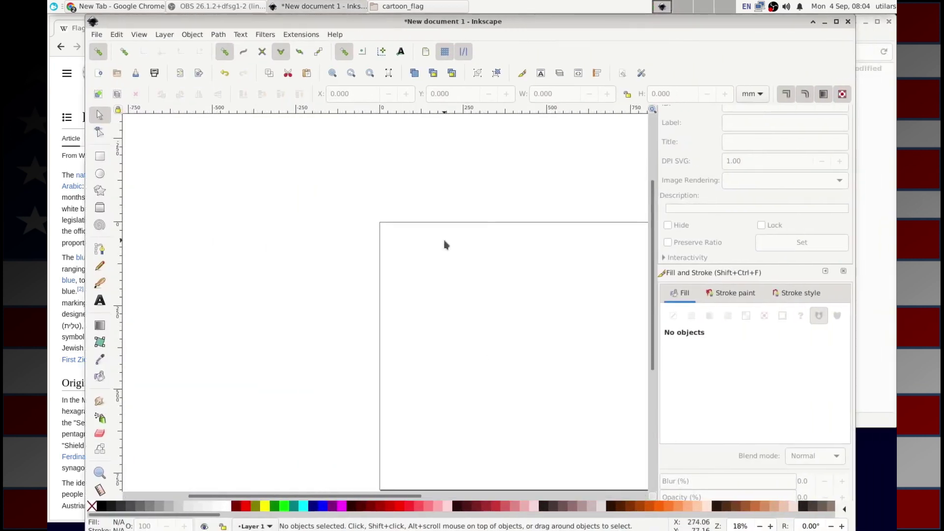
{"action": "scroll", "coordinate": [445, 246], "scroll_direction": "down", "scroll_amount": 3, "text": "ctrl"}
{"action": "scroll", "coordinate": [446, 245], "scroll_direction": "up", "scroll_amount": 4, "text": "ctrl"}
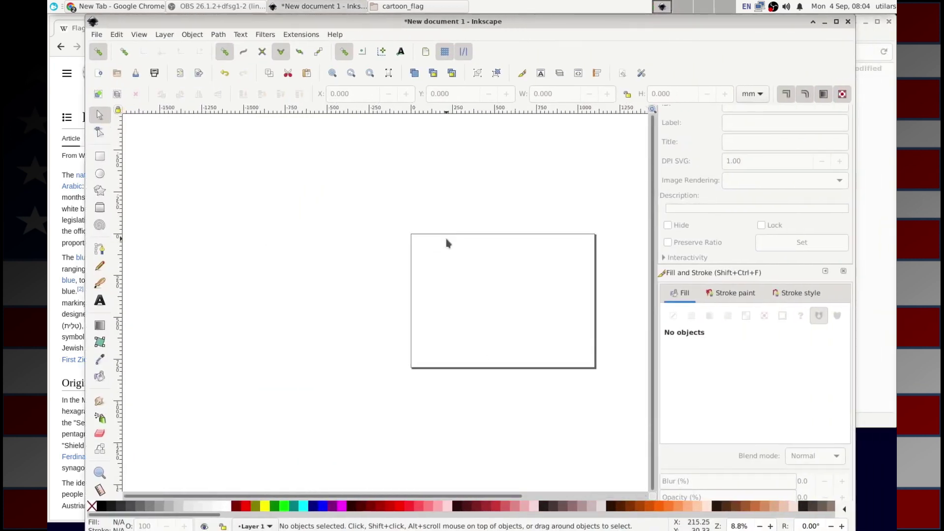
{"action": "scroll", "coordinate": [446, 245], "scroll_direction": "down", "scroll_amount": 1, "text": "ctrl"}
{"action": "left_click_drag", "start_coordinate": [305, 496], "coordinate": [453, 514]}
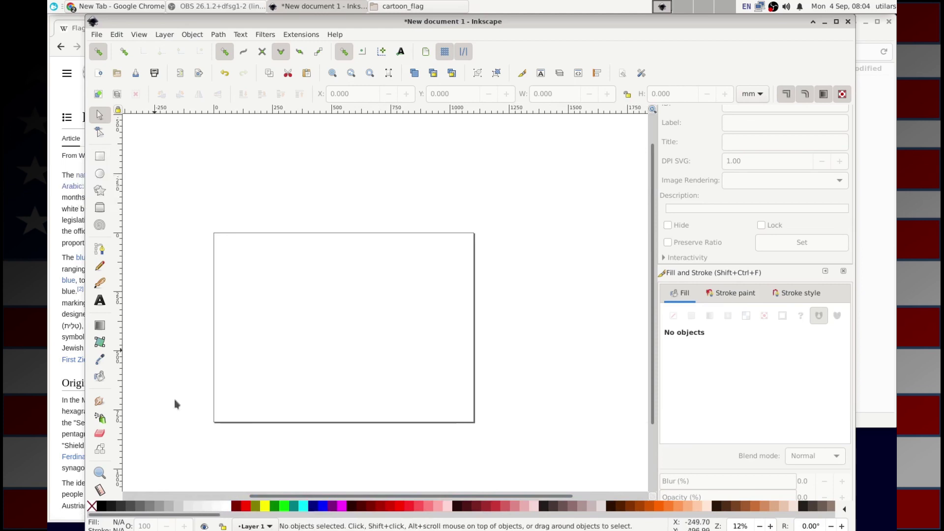
{"action": "left_click", "coordinate": [100, 156]}
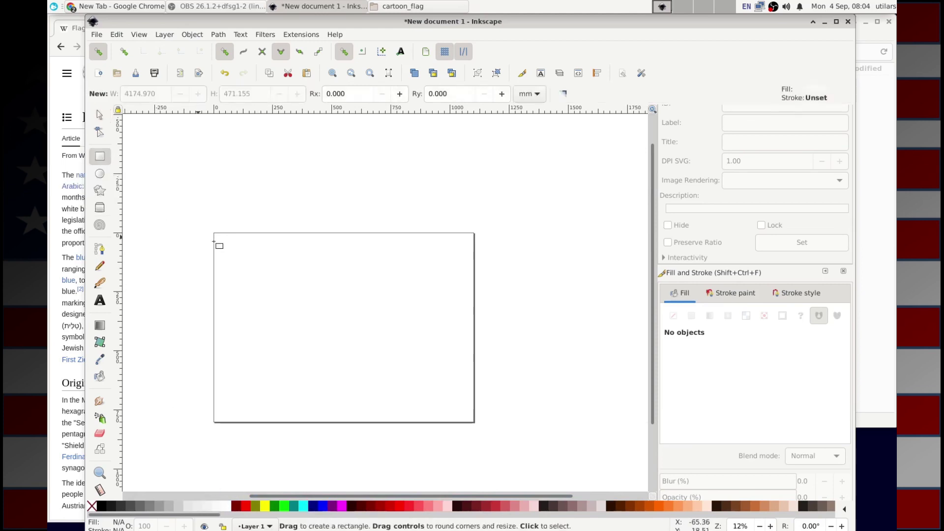
{"action": "left_click_drag", "start_coordinate": [214, 233], "coordinate": [474, 422]}
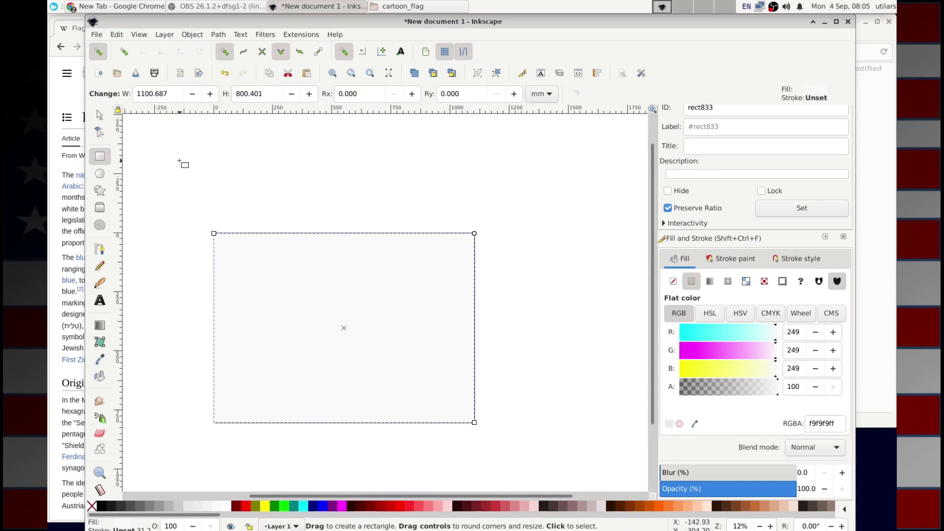
{"action": "left_click", "coordinate": [100, 116]}
{"action": "left_click", "coordinate": [181, 198]}
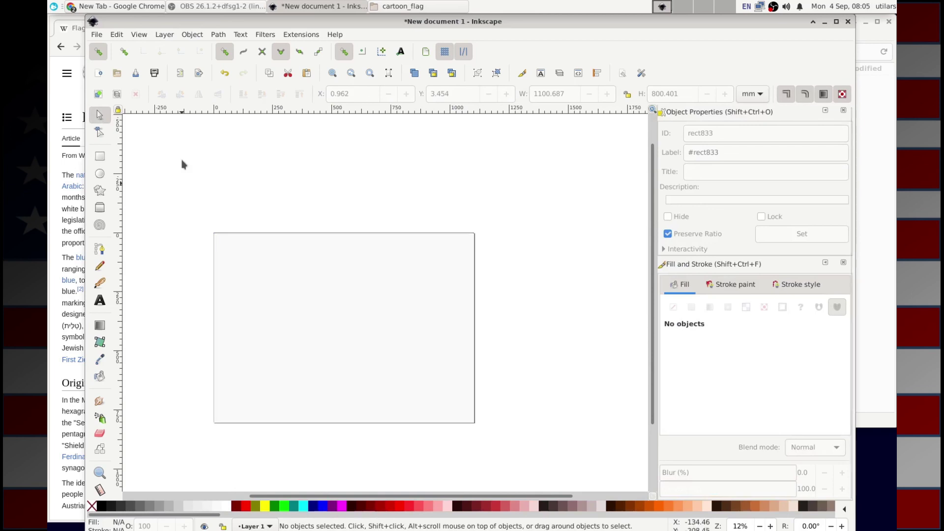
Check the reference flag, then draw a blue horizontal stripe about 1103 × 129 mm across the page near its upper edge.
{"action": "left_click_drag", "start_coordinate": [182, 22], "coordinate": [550, 69]}
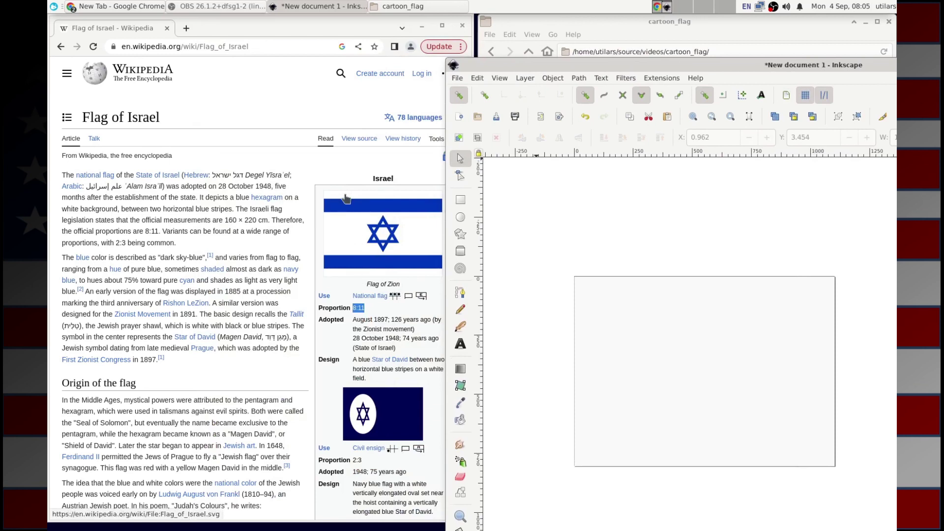
{"action": "mouse_move", "coordinate": [573, 71]}
{"action": "left_mouse_down"}
{"action": "mouse_move", "coordinate": [191, 39]}
{"action": "mouse_move", "coordinate": [206, 19]}
{"action": "left_mouse_up"}
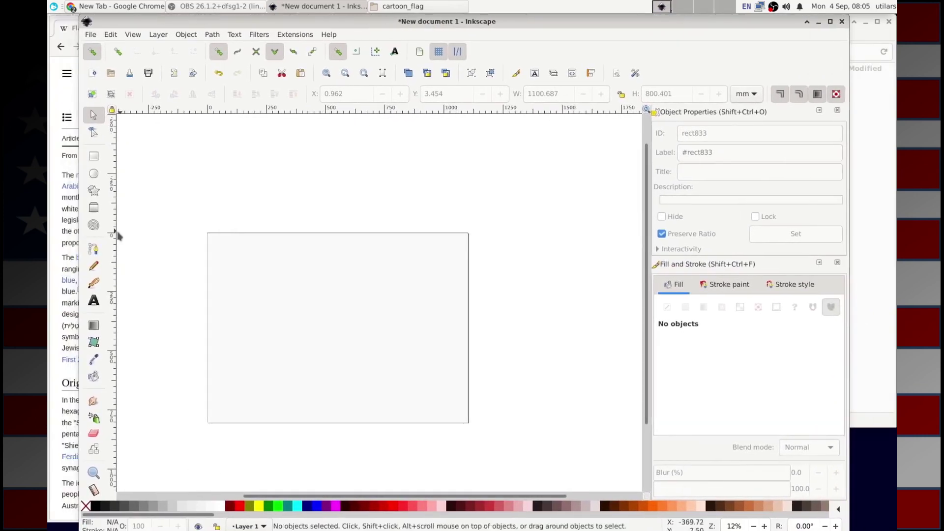
{"action": "left_click", "coordinate": [94, 156]}
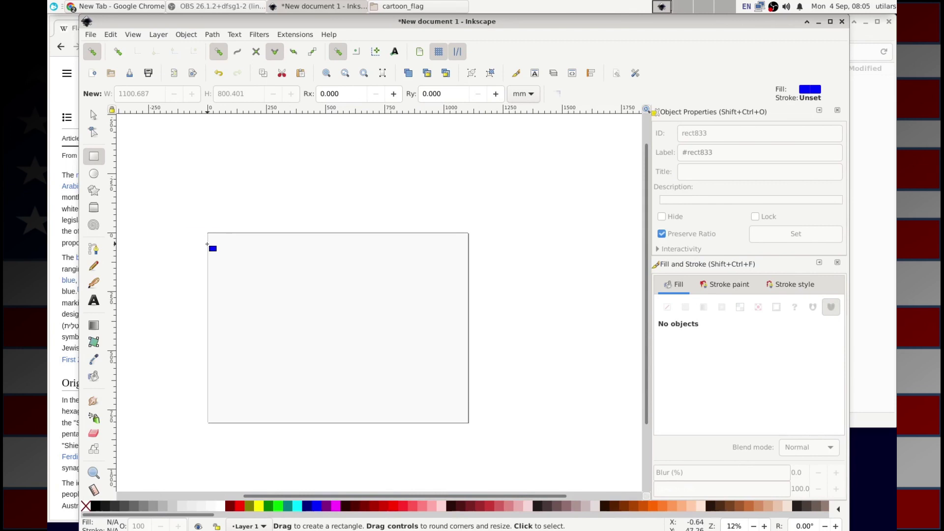
{"action": "mouse_move", "coordinate": [208, 245]}
{"action": "left_mouse_down"}
{"action": "mouse_move", "coordinate": [458, 284]}
{"action": "mouse_move", "coordinate": [468, 277]}
{"action": "left_mouse_up"}
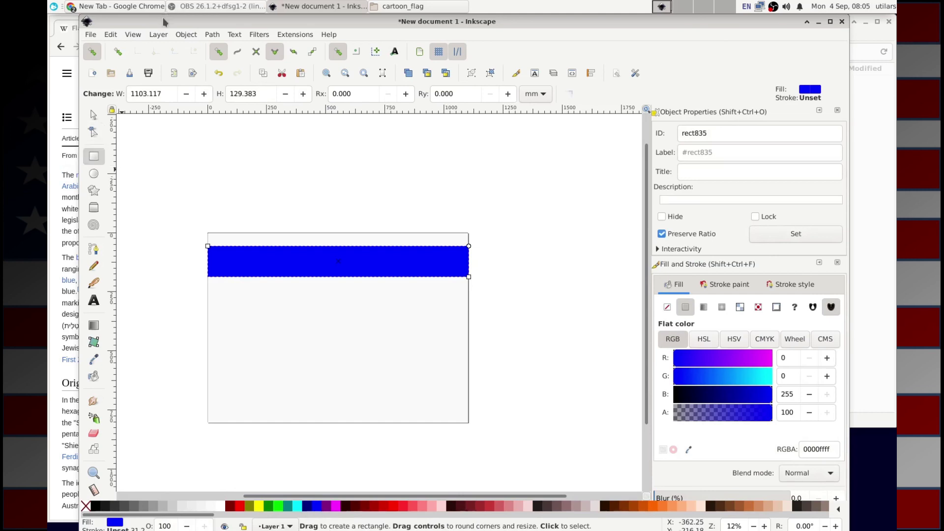
Duplicate the blue stripe and place the copy across the page near its lower edge, at about Y 619 mm.
{"action": "left_click_drag", "start_coordinate": [165, 22], "coordinate": [185, 23]}
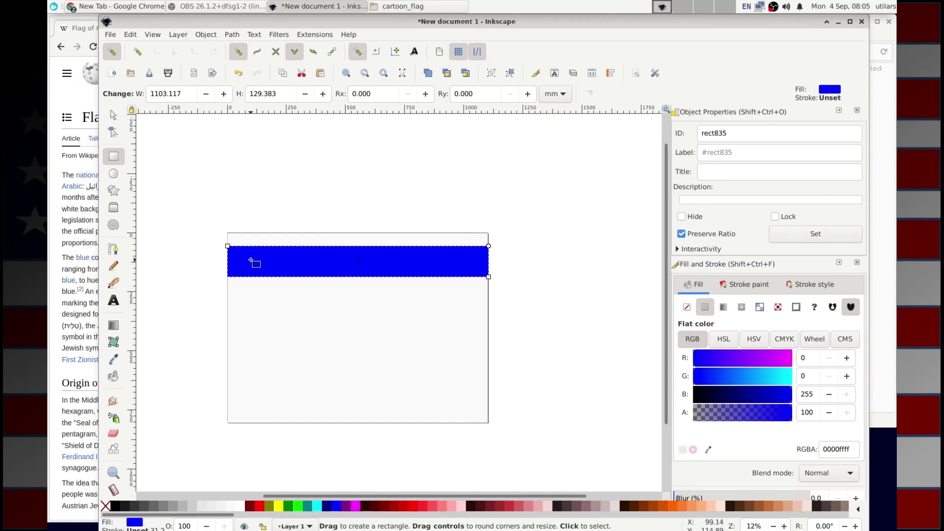
{"action": "left_click", "coordinate": [118, 116]}
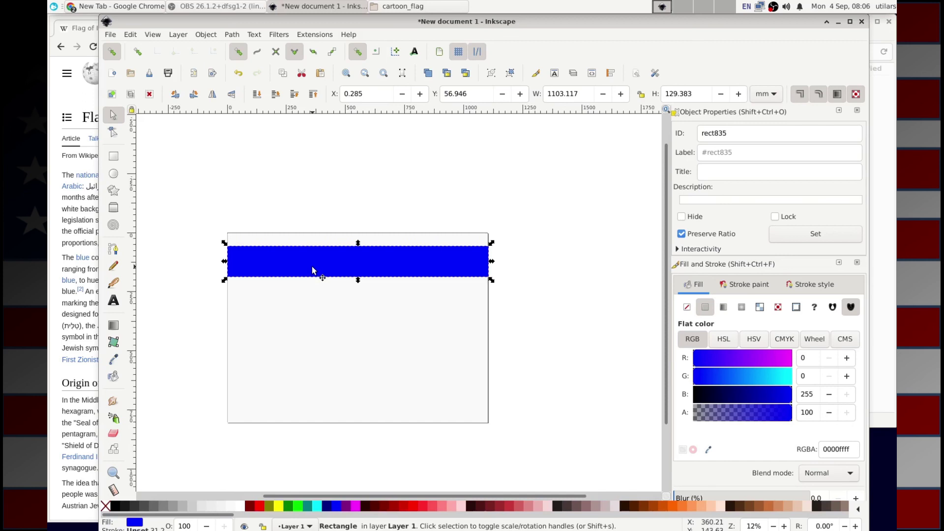
{"action": "left_click", "coordinate": [238, 160]}
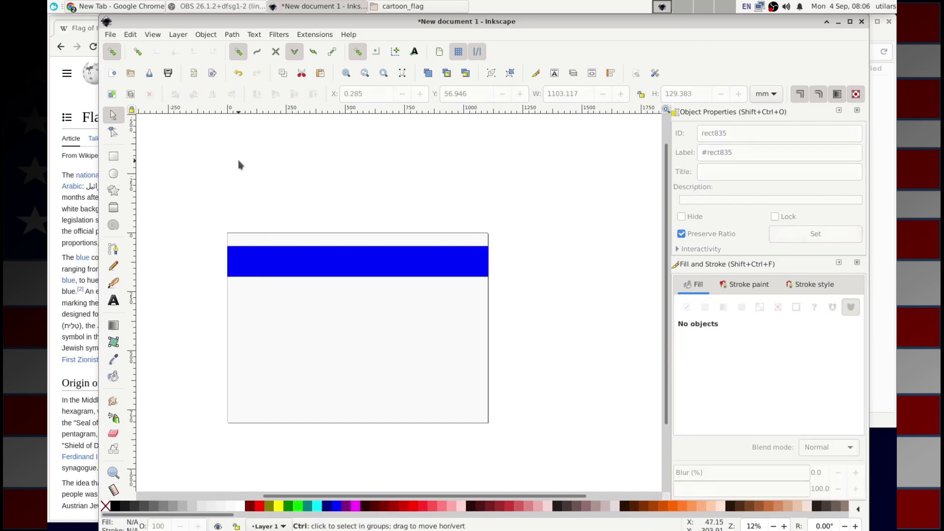
{"action": "key", "text": "ctrl+v"}
{"action": "left_click_drag", "start_coordinate": [246, 163], "coordinate": [365, 400]}
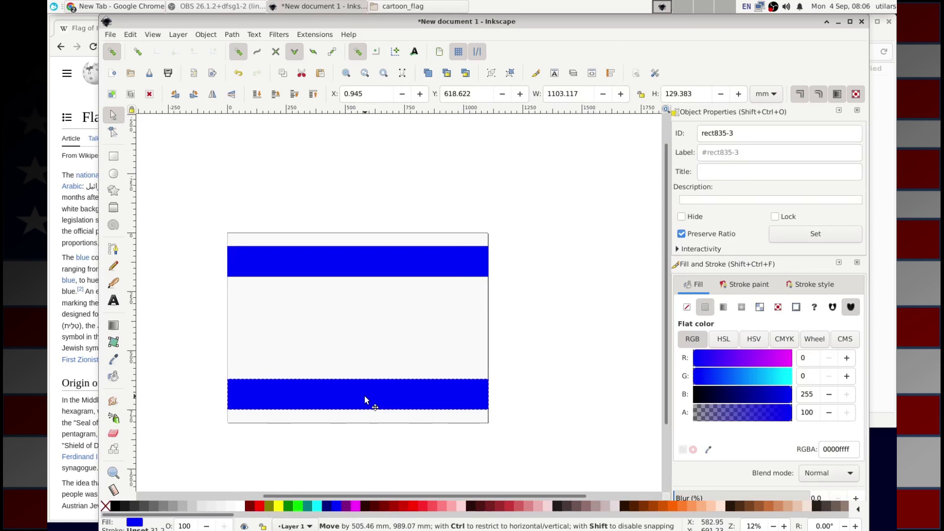
{"action": "left_click_drag", "start_coordinate": [365, 400], "coordinate": [365, 400]}
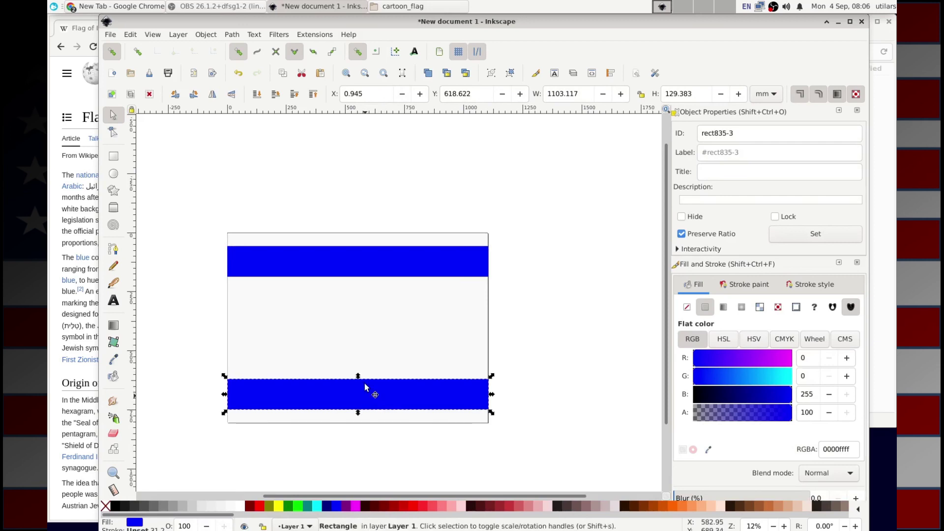
{"action": "left_click", "coordinate": [328, 172]}
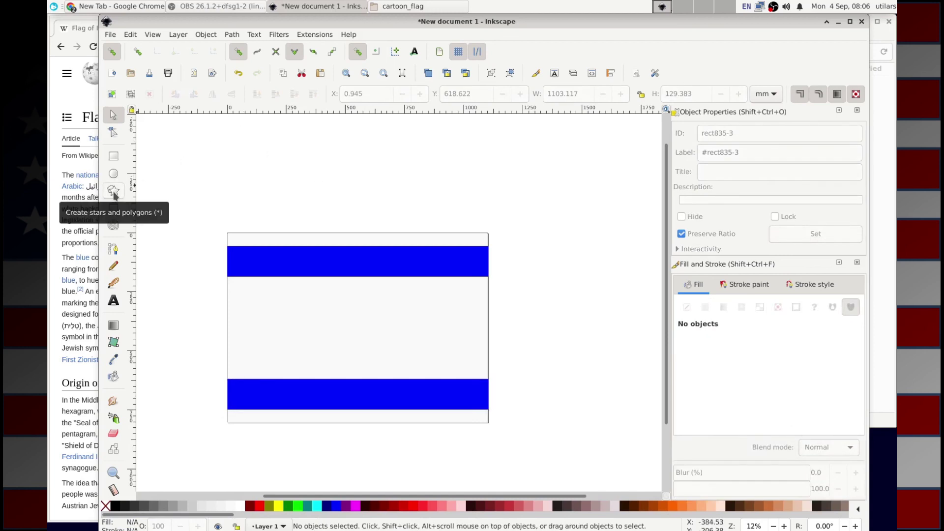
Draw a blue upright three-cornered polygon about 367 × 318 mm in the middle of the flag between the two stripes.
{"action": "left_click_drag", "start_coordinate": [200, 23], "coordinate": [553, 46]}
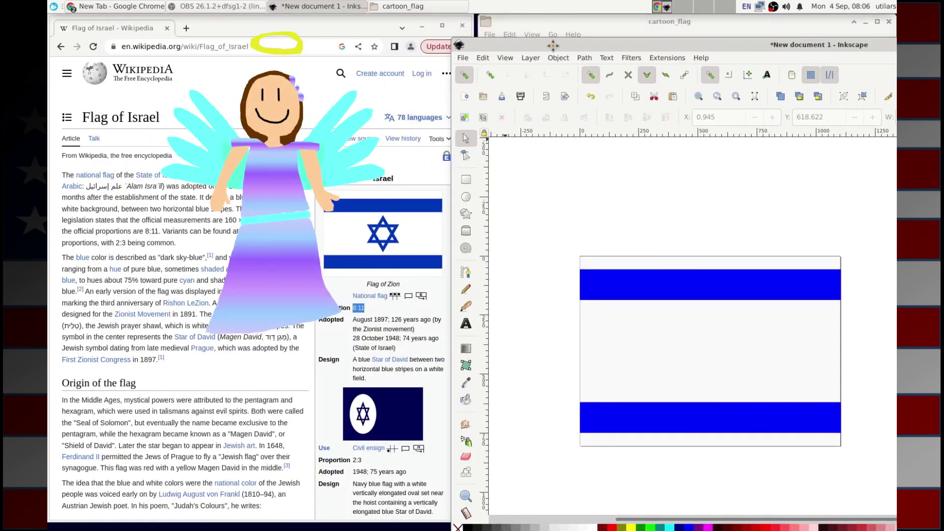
{"action": "left_click_drag", "start_coordinate": [553, 45], "coordinate": [256, 45]}
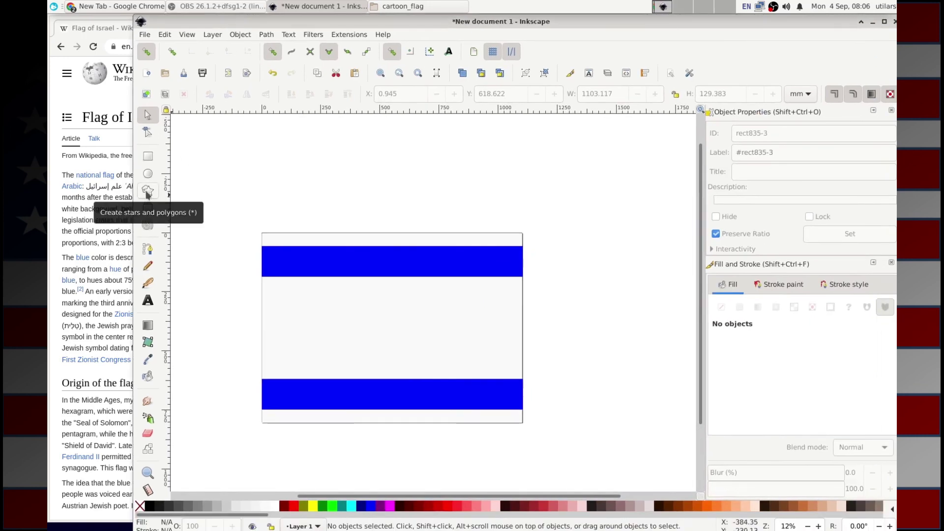
{"action": "left_click", "coordinate": [148, 192]}
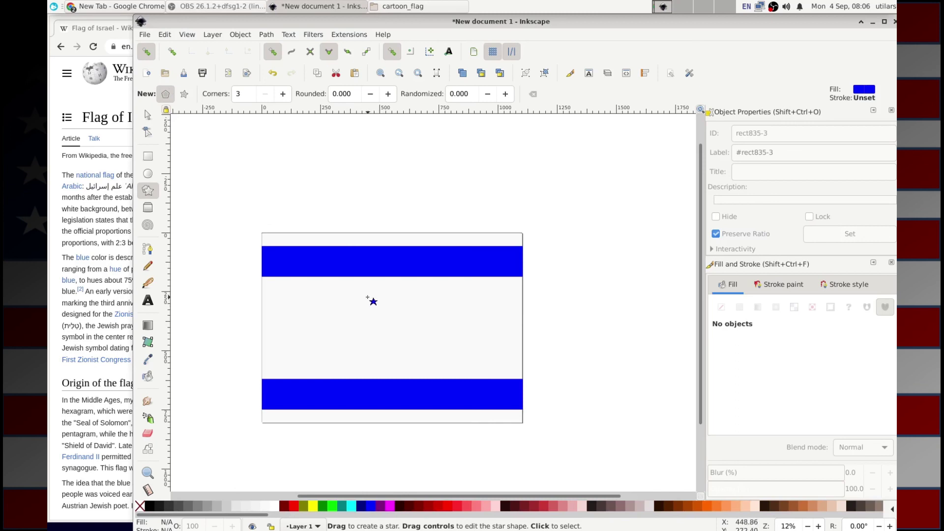
{"action": "left_click_drag", "start_coordinate": [367, 298], "coordinate": [401, 344]}
{"action": "left_click", "coordinate": [148, 116]}
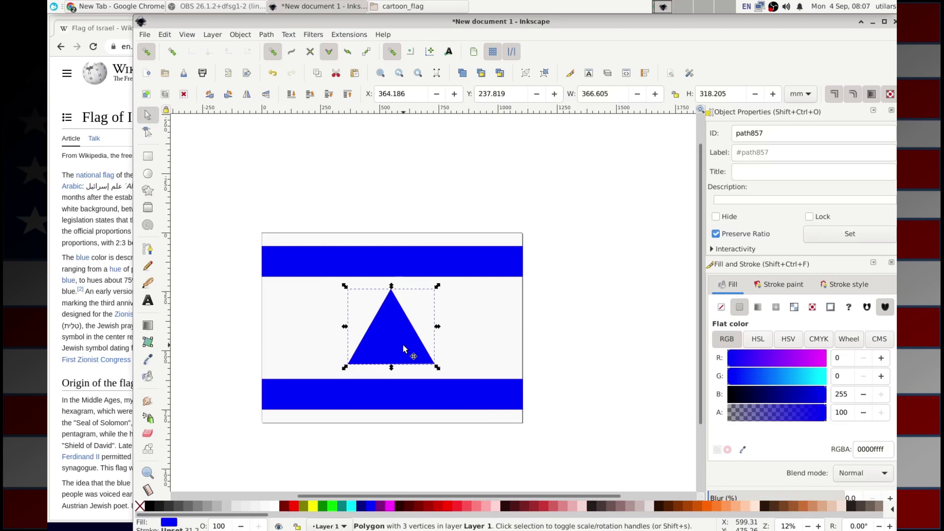
{"action": "left_click_drag", "start_coordinate": [306, 21], "coordinate": [264, 19]}
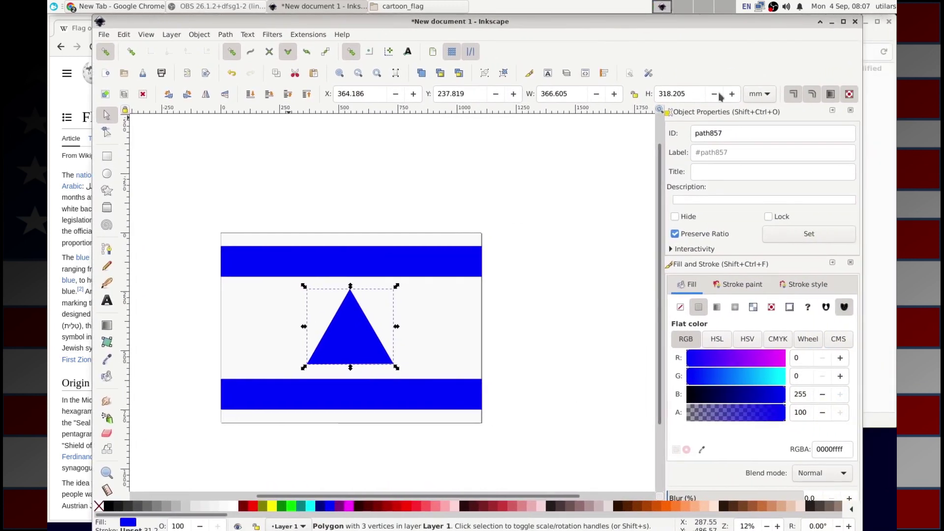
{"action": "left_click", "coordinate": [844, 22]}
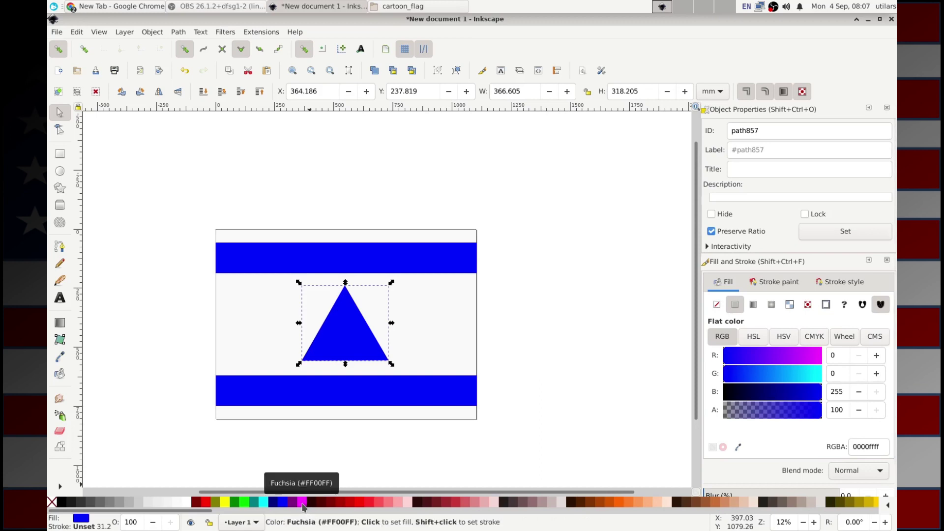
Draw a fuchsia upright triangle overlapping the upper left of the blue one, and undo any extra polygon drawn on it.
{"action": "left_click", "coordinate": [187, 184]}
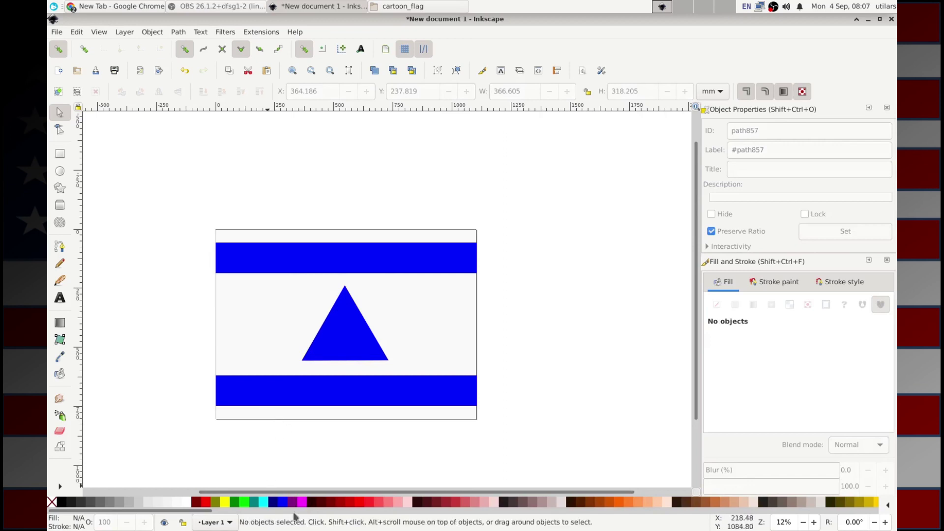
{"action": "left_click", "coordinate": [59, 188]}
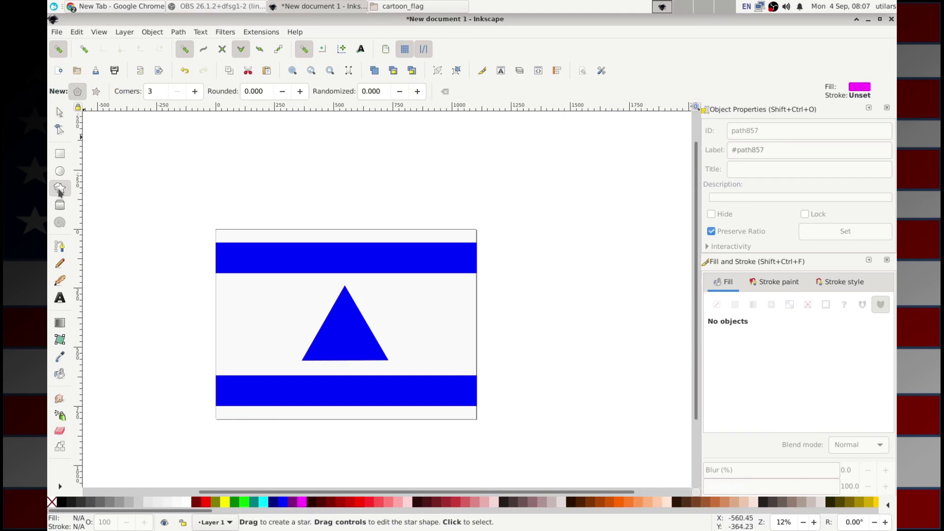
{"action": "left_click_drag", "start_coordinate": [312, 297], "coordinate": [350, 319]}
{"action": "scroll", "coordinate": [350, 352], "scroll_direction": "up", "scroll_amount": 2}
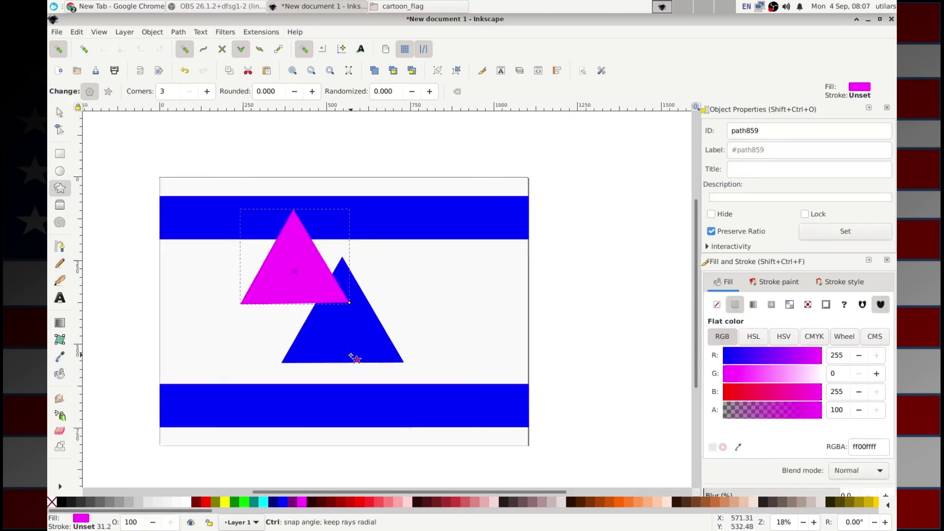
{"action": "left_click_drag", "start_coordinate": [272, 234], "coordinate": [317, 277]}
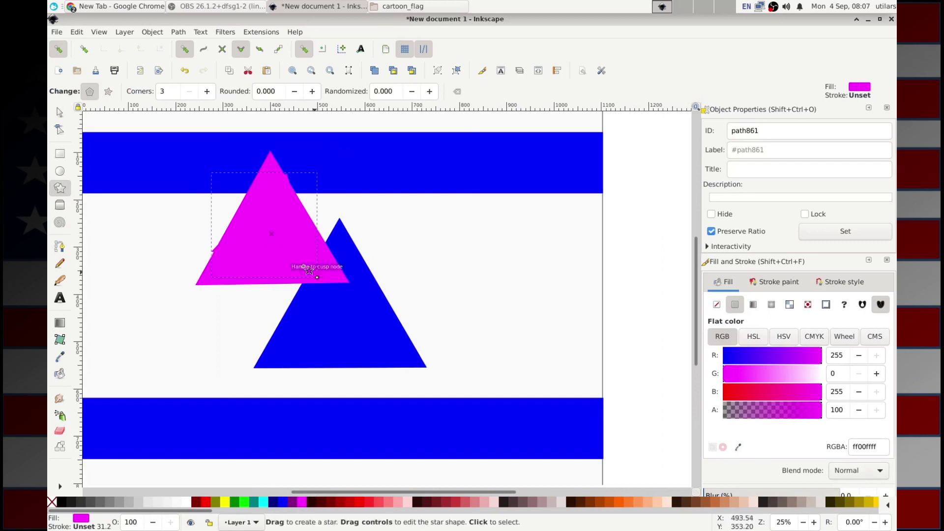
{"action": "key", "text": "ctrl+z"}
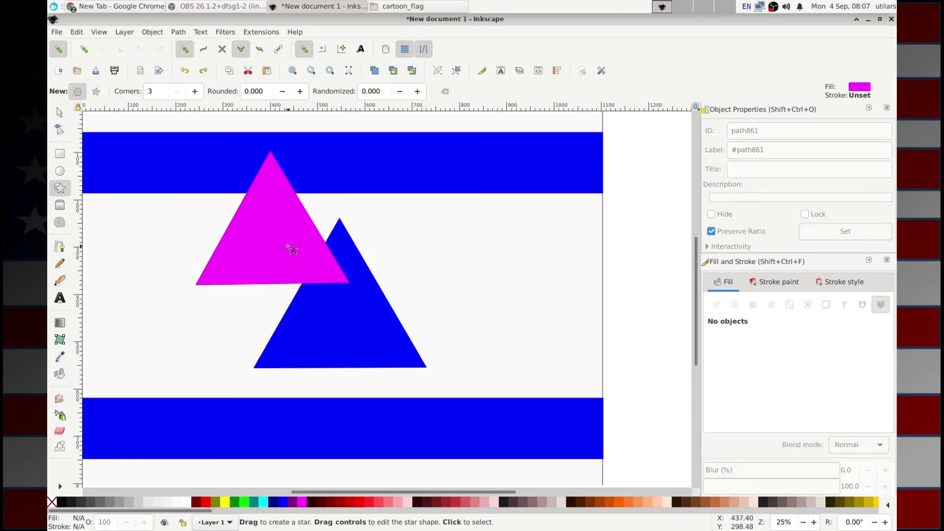
Move the fuchsia triangle inside the blue one and resize it to about 307 × 276 mm.
{"action": "left_click", "coordinate": [60, 113]}
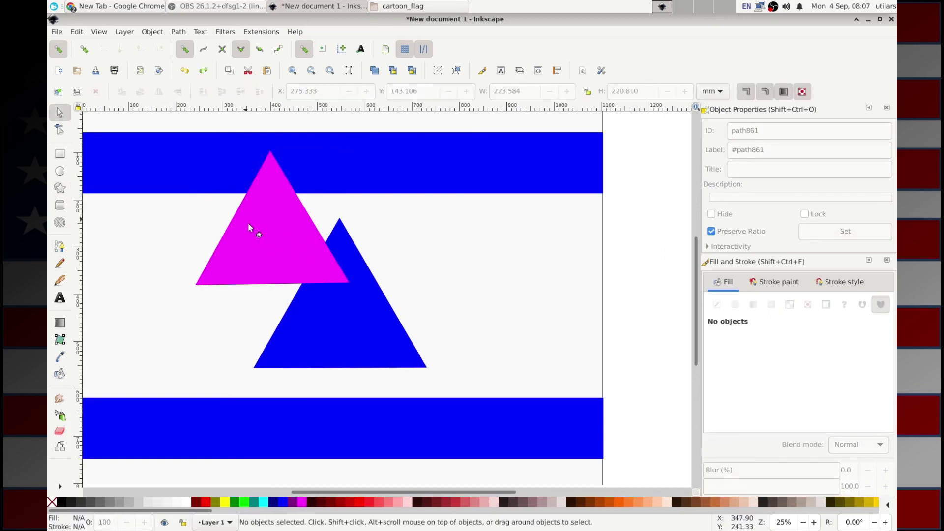
{"action": "left_click", "coordinate": [253, 227]}
{"action": "left_click_drag", "start_coordinate": [257, 233], "coordinate": [331, 308]}
{"action": "scroll", "coordinate": [333, 335], "scroll_direction": "up", "scroll_amount": 3}
{"action": "scroll", "coordinate": [334, 334], "scroll_direction": "down", "scroll_amount": 1}
{"action": "left_click_drag", "start_coordinate": [508, 367], "coordinate": [490, 362]}
{"action": "left_click_drag", "start_coordinate": [379, 269], "coordinate": [382, 297]}
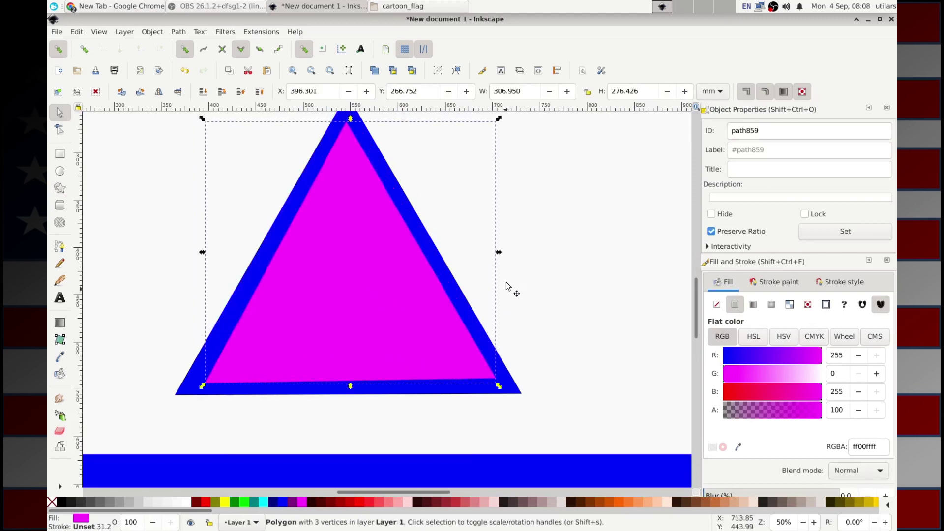
Rotate the fuchsia triangle slightly to level its base, and centre it in the blue one at about X 394, Y 261 mm.
{"action": "left_click", "coordinate": [498, 388]}
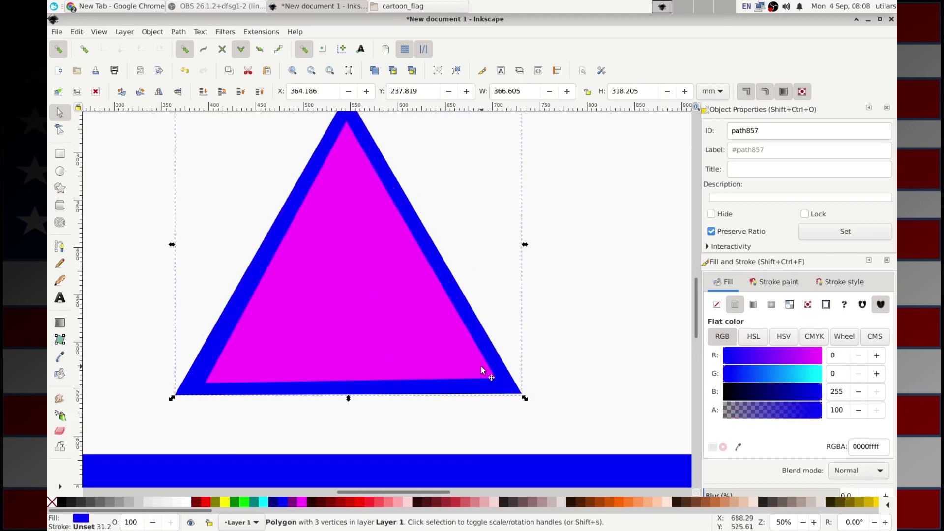
{"action": "left_click", "coordinate": [482, 373]}
{"action": "left_click", "coordinate": [482, 375]}
{"action": "left_click_drag", "start_coordinate": [498, 387], "coordinate": [500, 388]}
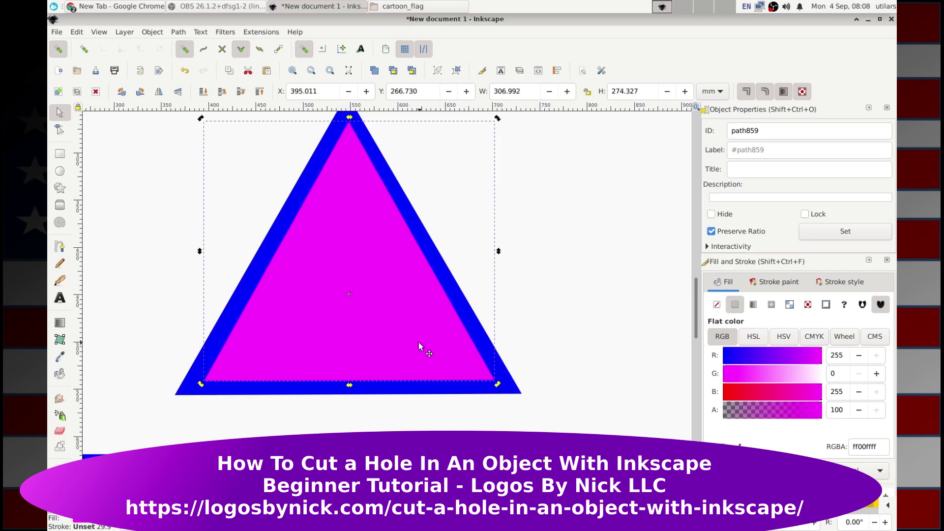
{"action": "scroll", "coordinate": [532, 391], "scroll_direction": "up", "scroll_amount": 4}
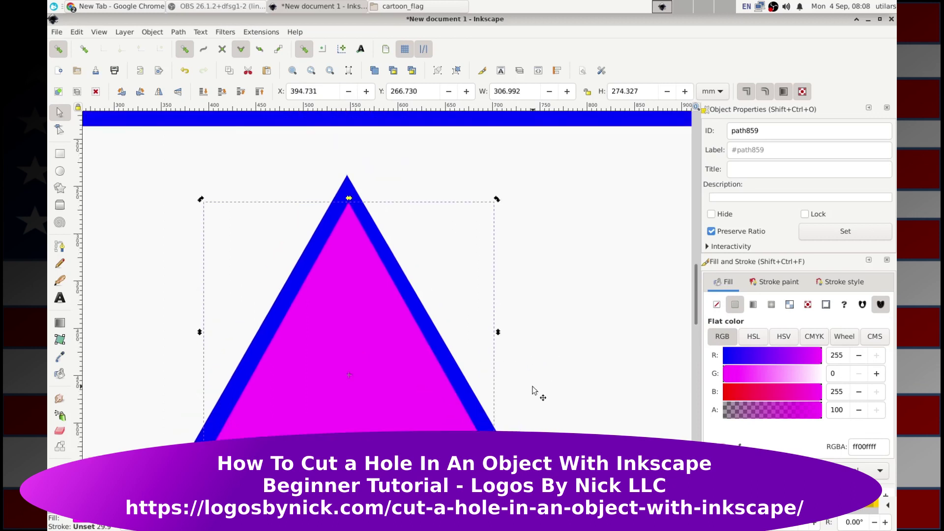
{"action": "scroll", "coordinate": [533, 391], "scroll_direction": "down", "scroll_amount": 2}
{"action": "left_click", "coordinate": [177, 33]}
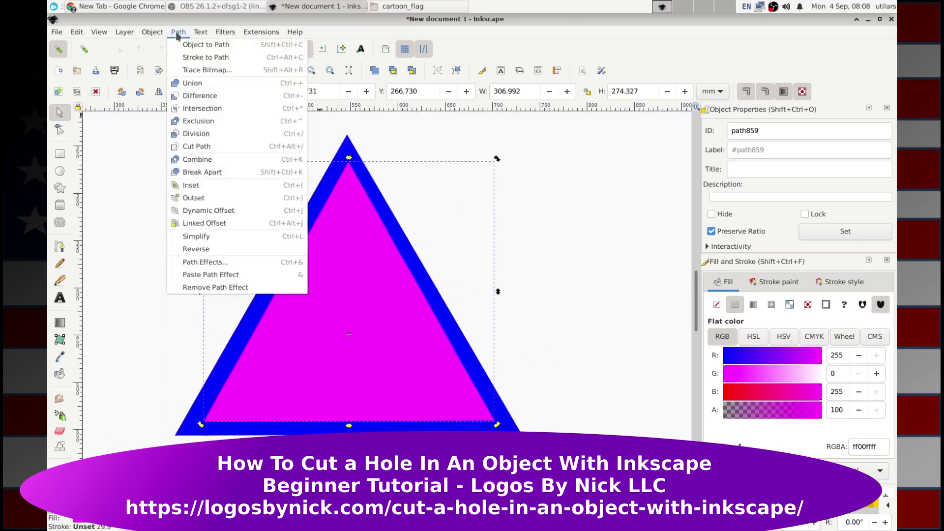
{"action": "left_click", "coordinate": [217, 97]}
{"action": "mouse_move", "coordinate": [343, 338]}
{"action": "left_mouse_down"}
{"action": "mouse_move", "coordinate": [508, 326]}
{"action": "mouse_move", "coordinate": [347, 331]}
{"action": "left_mouse_up"}
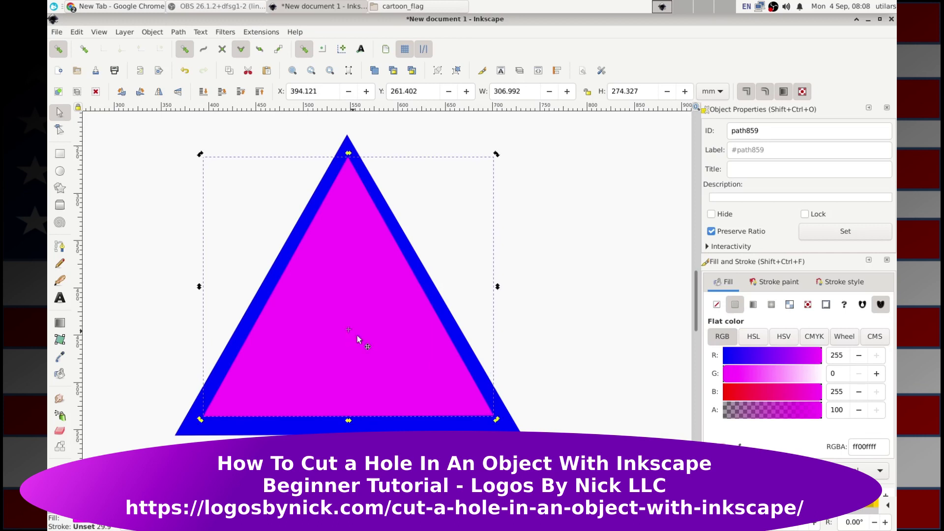
Try cutting the fuchsia triangle out of the blue one with Difference, and undo the cut.
{"action": "left_click", "coordinate": [348, 146]}
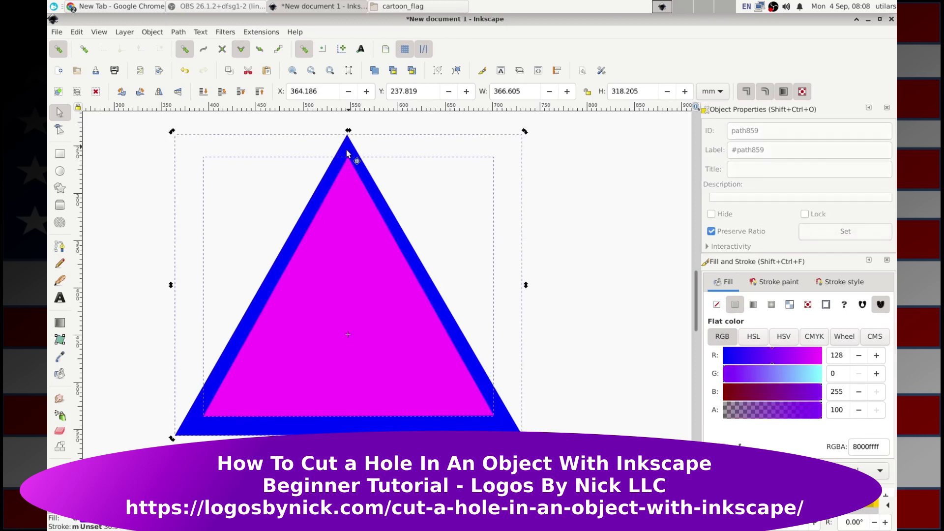
{"action": "left_click", "coordinate": [179, 31]}
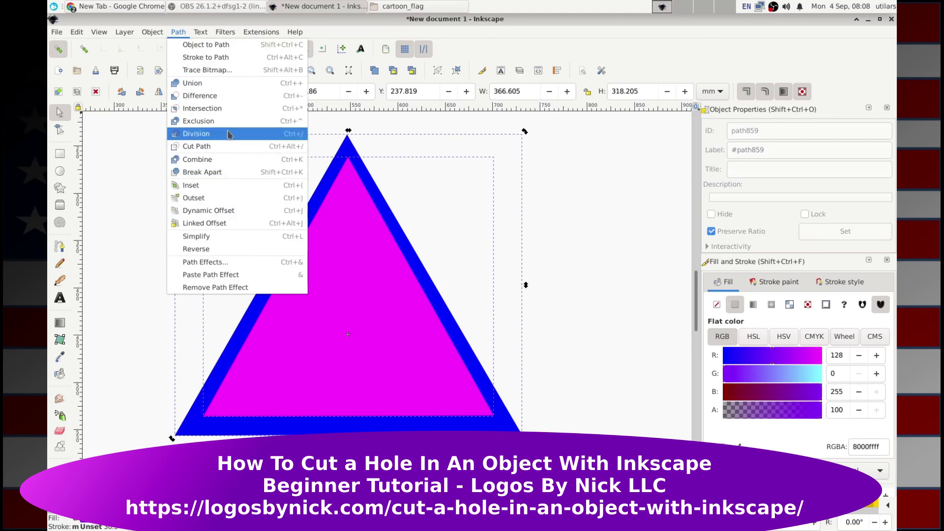
{"action": "left_click", "coordinate": [228, 96]}
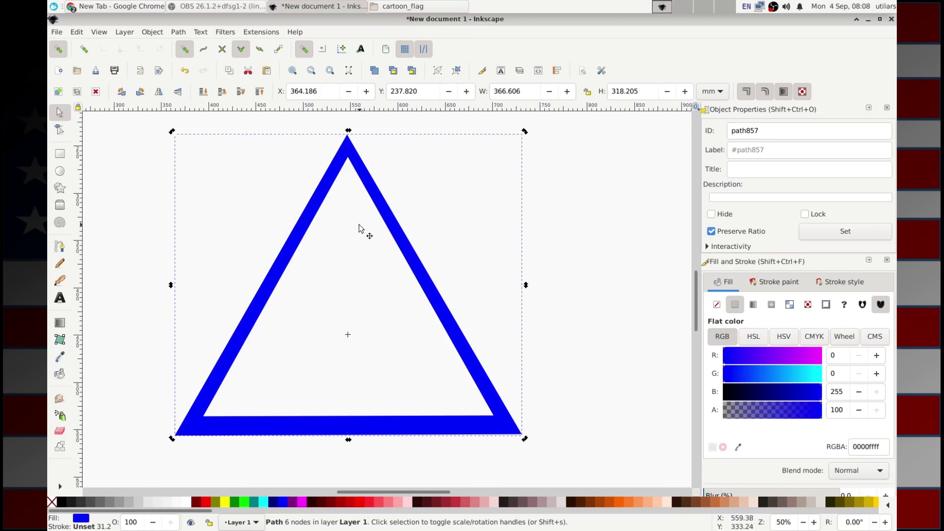
{"action": "scroll", "coordinate": [563, 290], "scroll_direction": "down", "scroll_amount": 2}
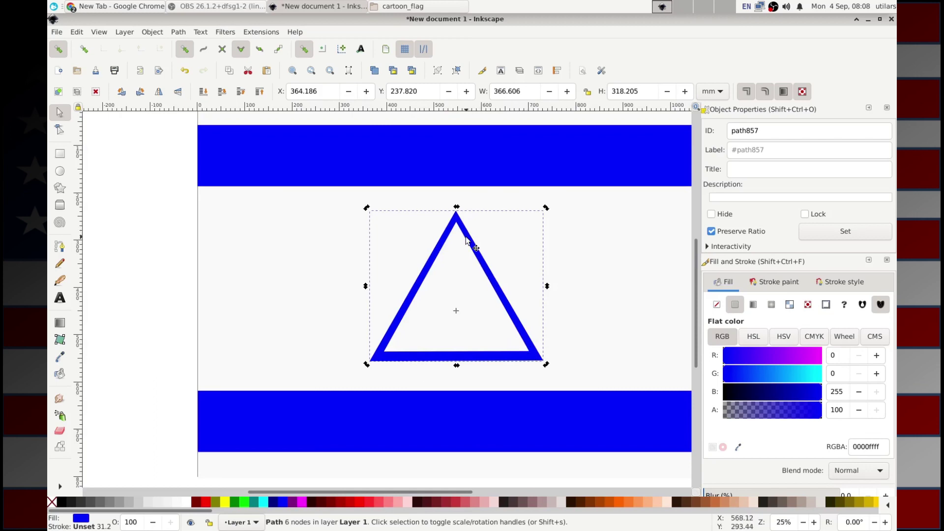
{"action": "key", "text": "ctrl+z"}
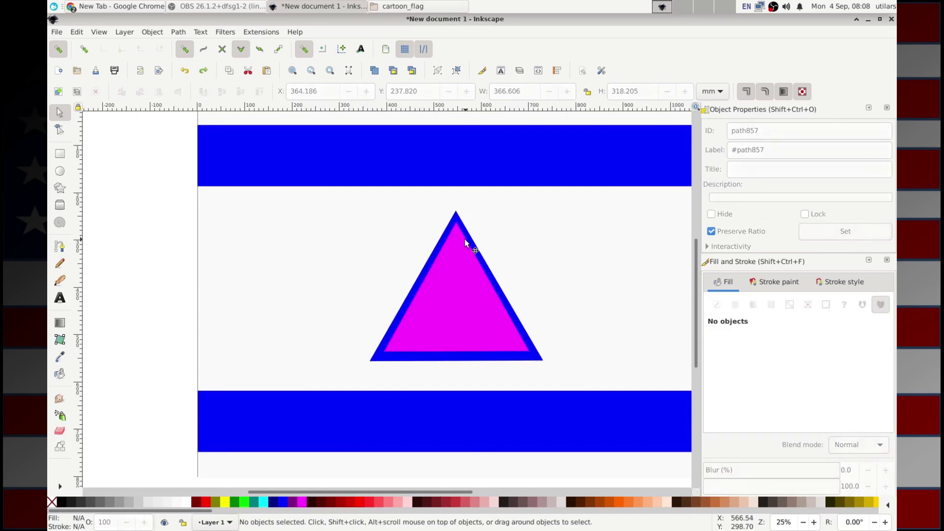
Lower the apex of the fuchsia triangle, reducing its height to about 260 mm.
{"action": "left_click", "coordinate": [460, 301]}
{"action": "left_click_drag", "start_coordinate": [457, 223], "coordinate": [457, 239]}
{"action": "scroll", "coordinate": [455, 335], "scroll_direction": "up", "scroll_amount": 1}
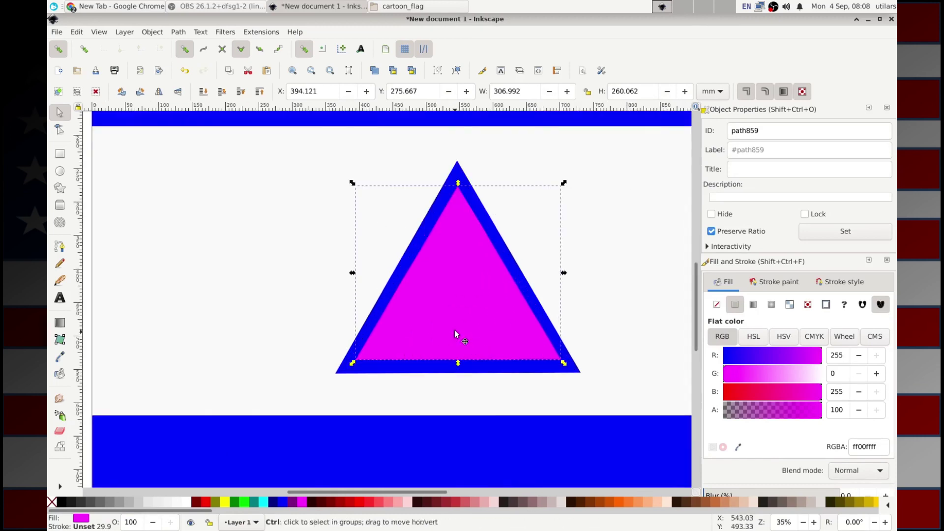
{"action": "scroll", "coordinate": [455, 335], "scroll_direction": "up", "scroll_amount": 1}
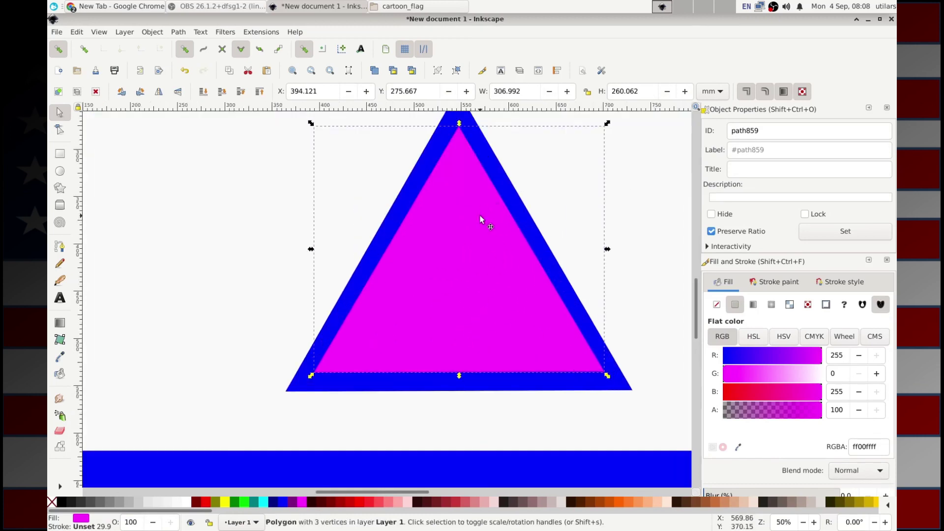
{"action": "scroll", "coordinate": [498, 305], "scroll_direction": "up", "scroll_amount": 3}
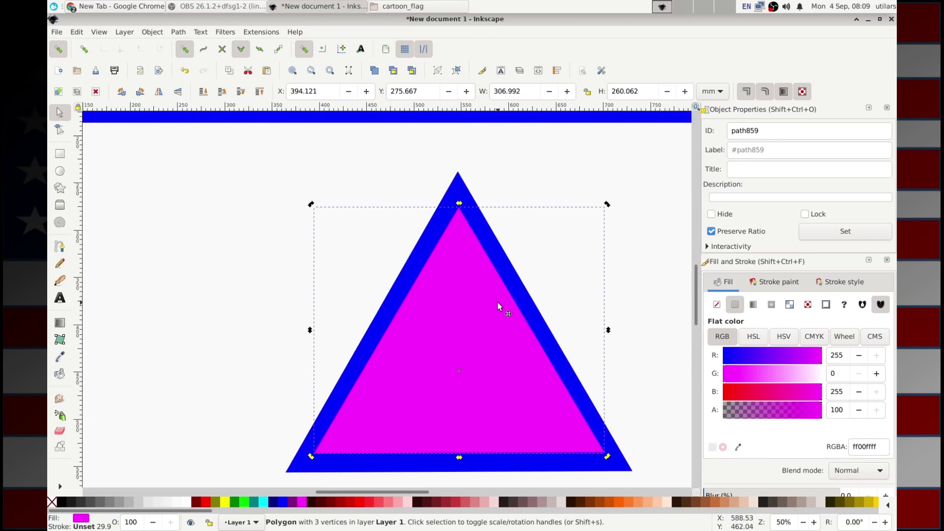
Subtract the shortened fuchsia triangle from the blue triangle with Difference to leave a hollow outline.
{"action": "left_click", "coordinate": [458, 192], "text": "shift"}
{"action": "left_click", "coordinate": [178, 32]}
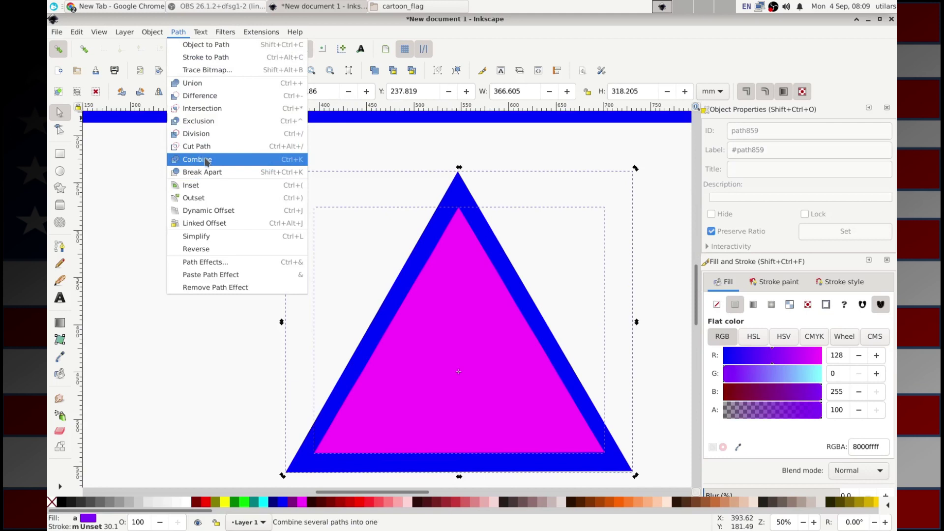
{"action": "left_click", "coordinate": [221, 96]}
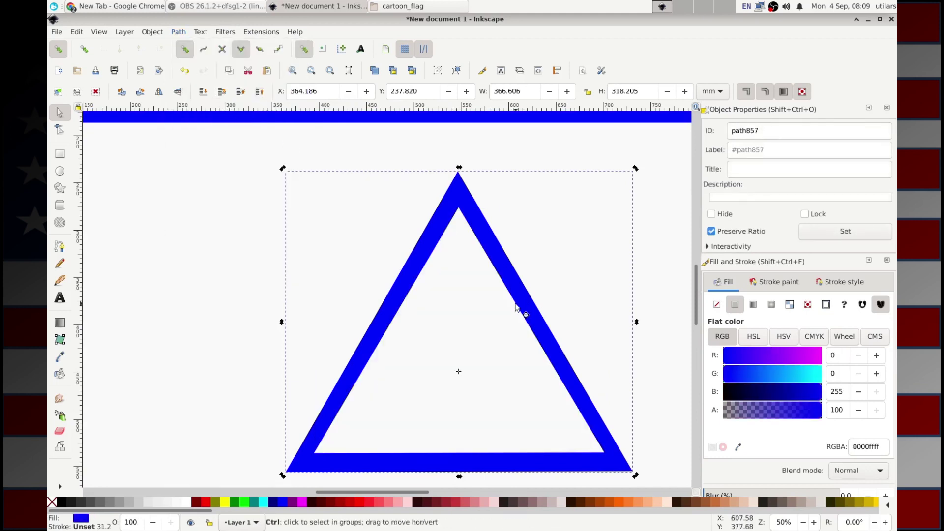
{"action": "scroll", "coordinate": [516, 308], "scroll_direction": "down", "scroll_amount": 1, "text": "ctrl"}
{"action": "scroll", "coordinate": [516, 308], "scroll_direction": "down", "scroll_amount": 1}
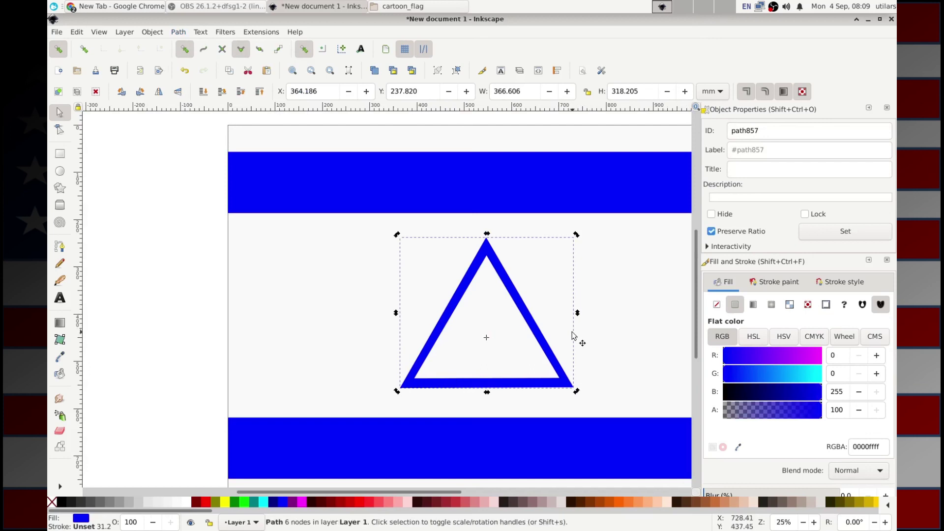
Paste a copy of the hollow blue triangle beside the flag and rotate it to point downward.
{"action": "left_click", "coordinate": [532, 328]}
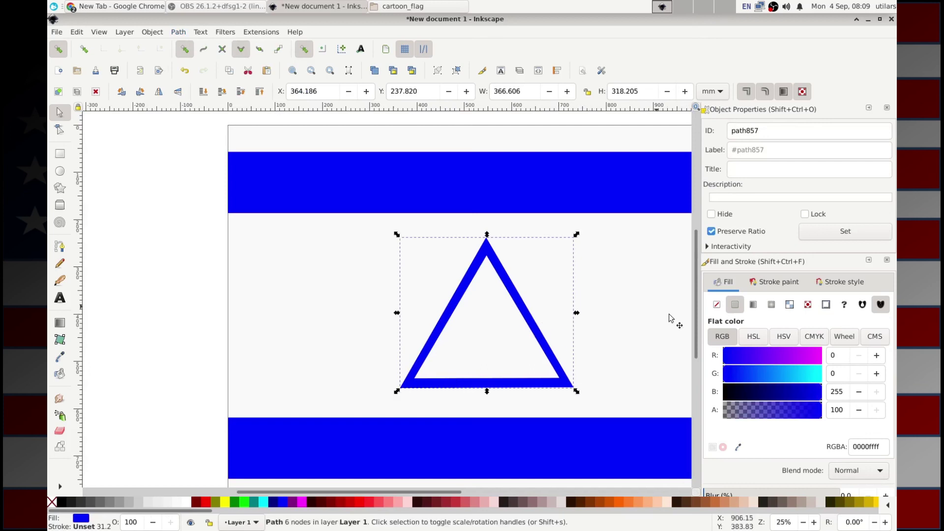
{"action": "left_click", "coordinate": [187, 266]}
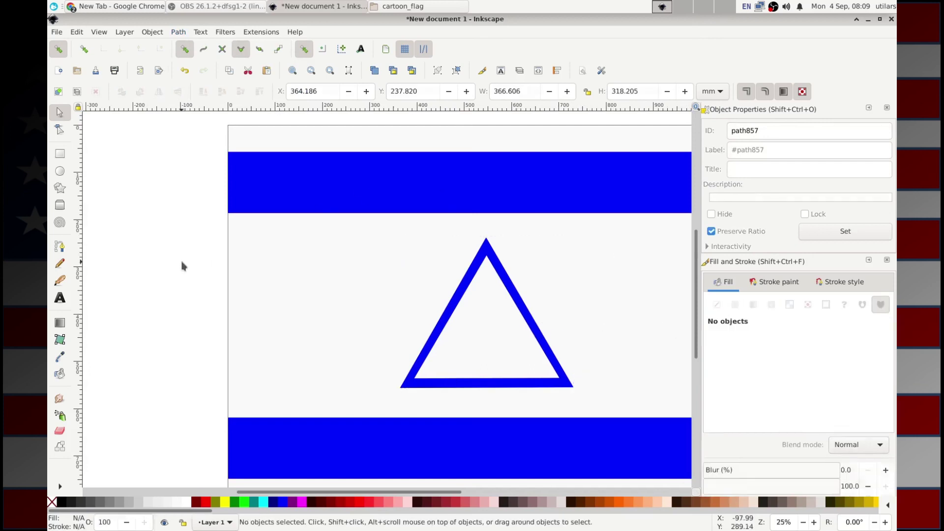
{"action": "key", "text": "ctrl+v"}
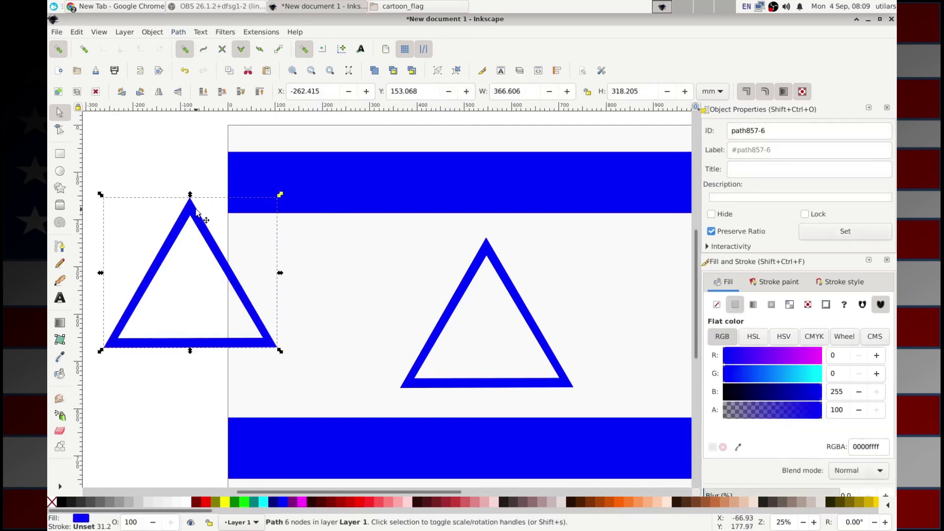
{"action": "left_click", "coordinate": [196, 226]}
{"action": "left_click_drag", "start_coordinate": [280, 195], "coordinate": [102, 485]}
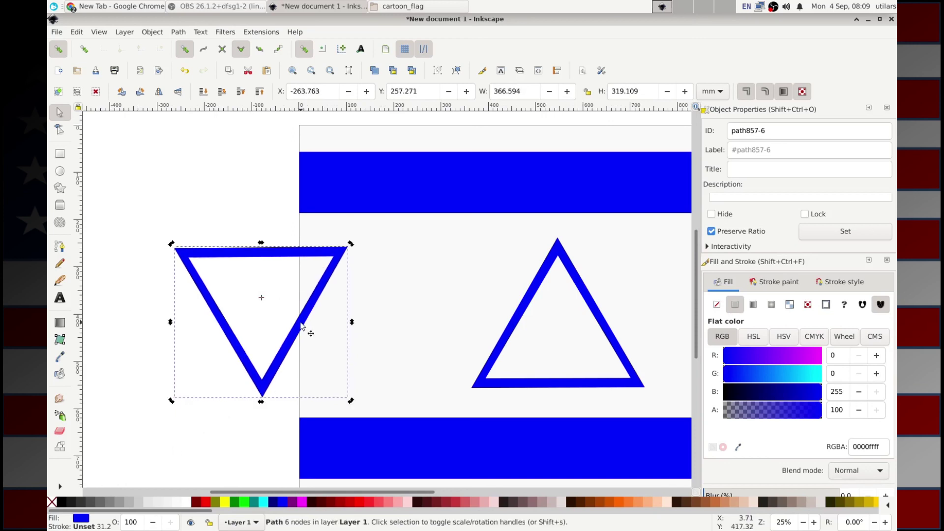
Place the inverted triangle over the upright one at about X 365, Y 313 mm to form a six-pointed star.
{"action": "left_click_drag", "start_coordinate": [293, 341], "coordinate": [594, 367]}
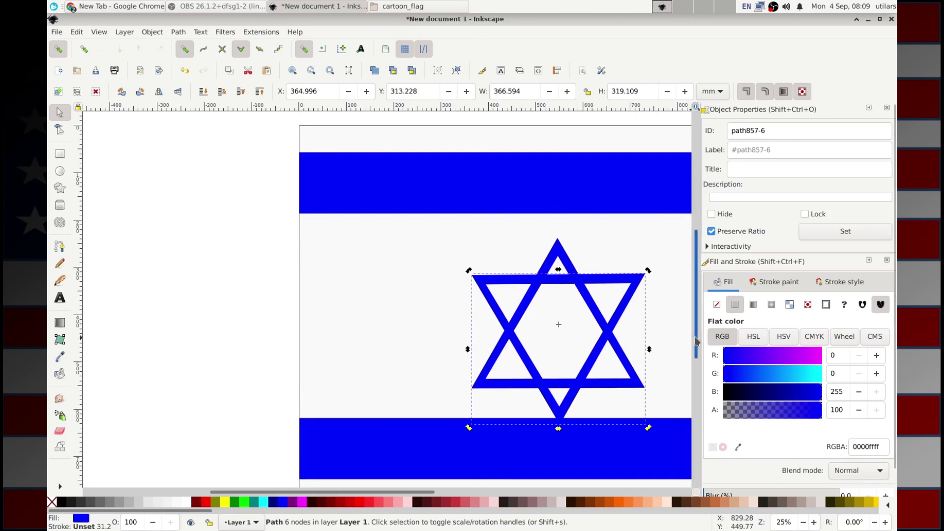
{"action": "left_click_drag", "start_coordinate": [695, 343], "coordinate": [694, 367]}
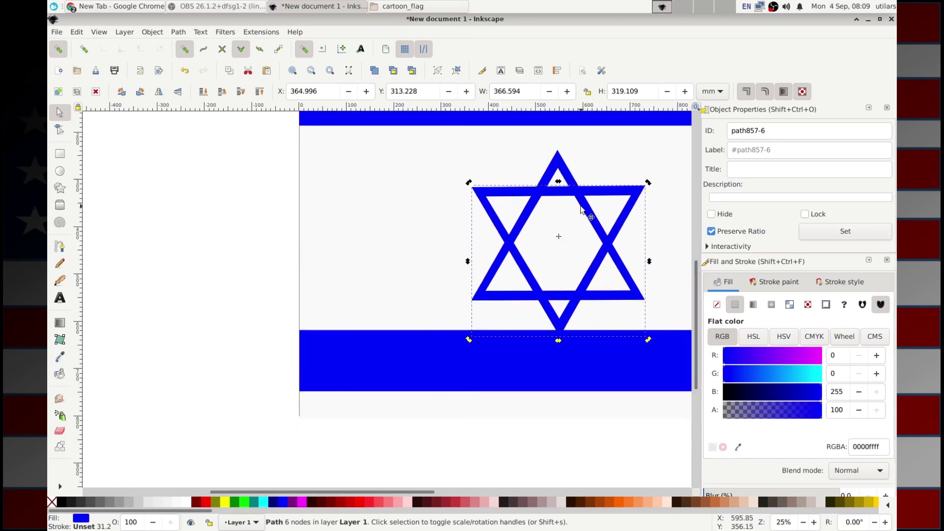
{"action": "left_click", "coordinate": [375, 213]}
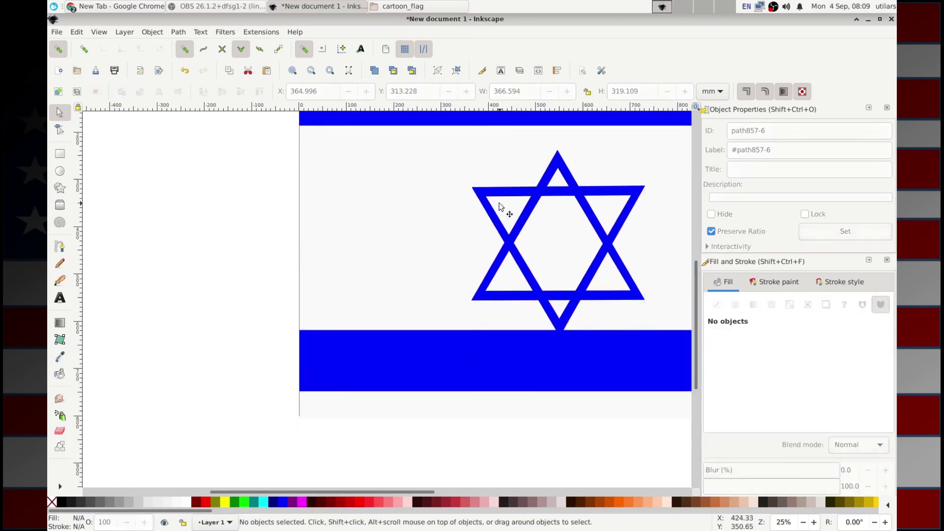
Group the two overlapping hollow triangles into one star object.
{"action": "left_click", "coordinate": [612, 196]}
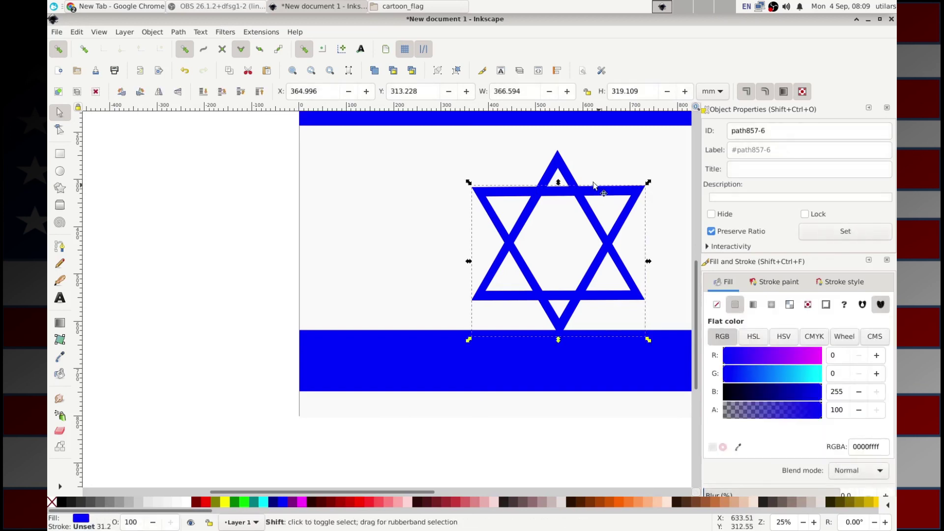
{"action": "left_click", "coordinate": [560, 162], "text": "shift"}
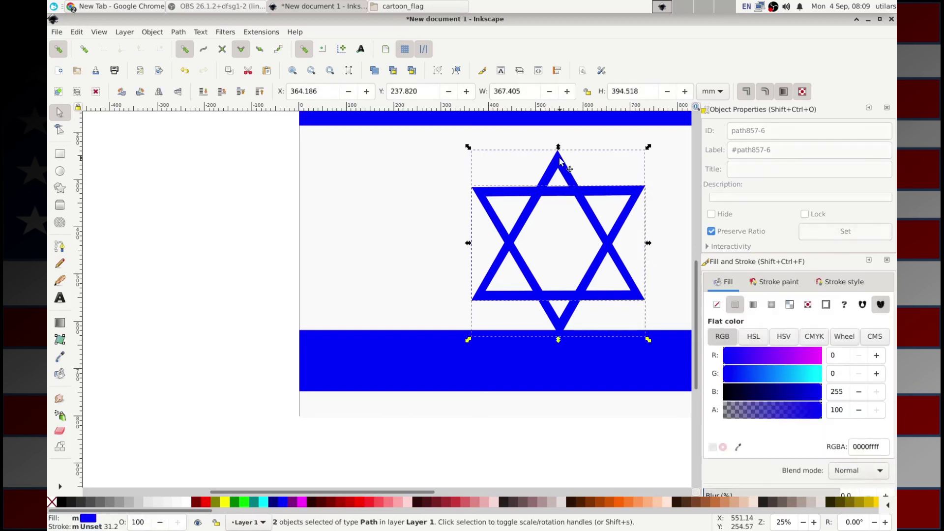
{"action": "right_click", "coordinate": [560, 161]}
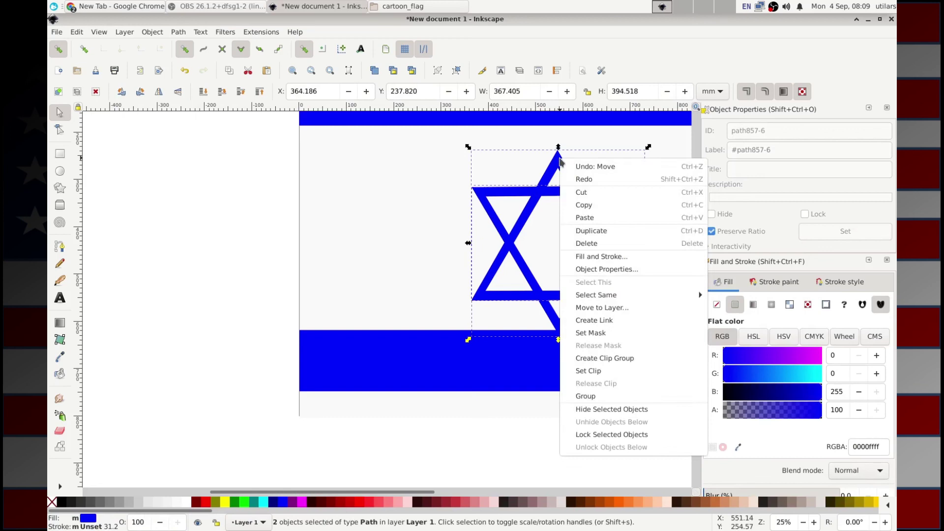
{"action": "left_click", "coordinate": [598, 394]}
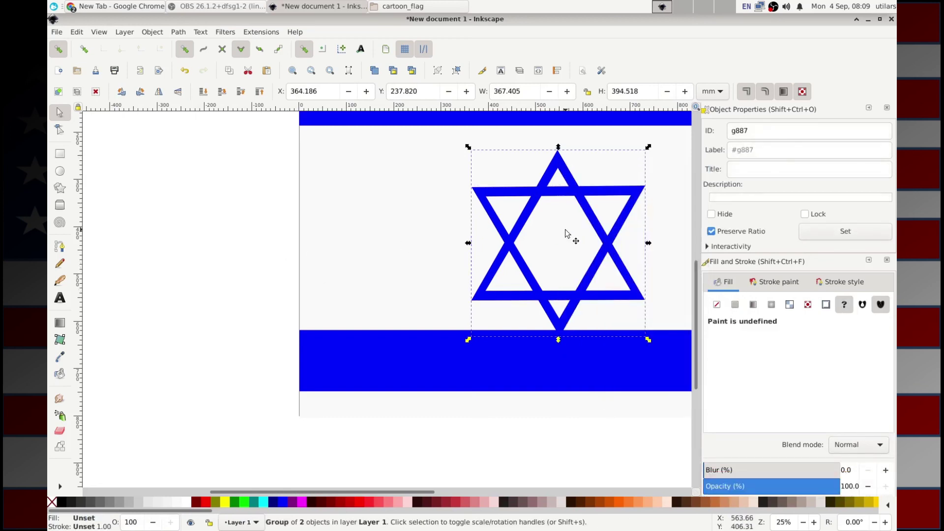
{"action": "scroll", "coordinate": [564, 259], "scroll_direction": "down", "scroll_amount": 2, "text": "ctrl"}
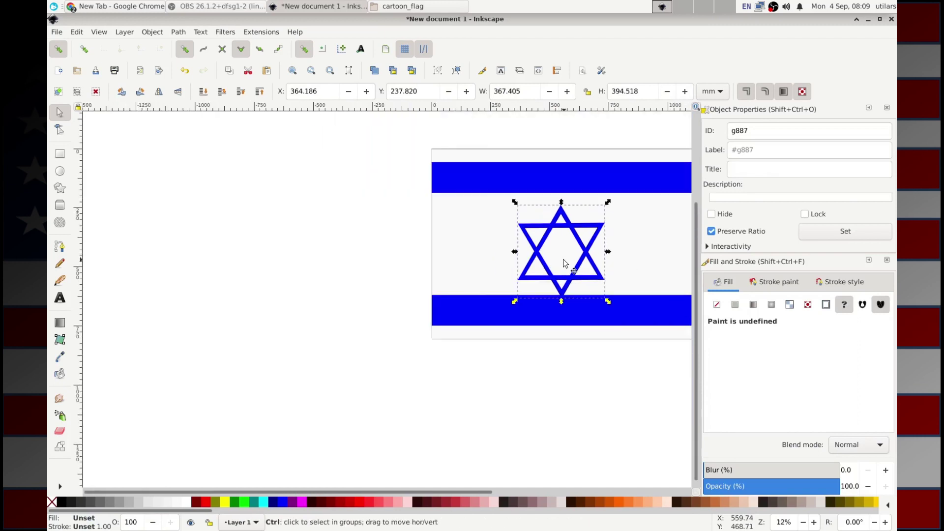
{"action": "scroll", "coordinate": [568, 255], "scroll_direction": "down", "scroll_amount": 1, "text": "ctrl"}
{"action": "left_click_drag", "start_coordinate": [568, 255], "coordinate": [568, 245]}
{"action": "left_click", "coordinate": [569, 240]}
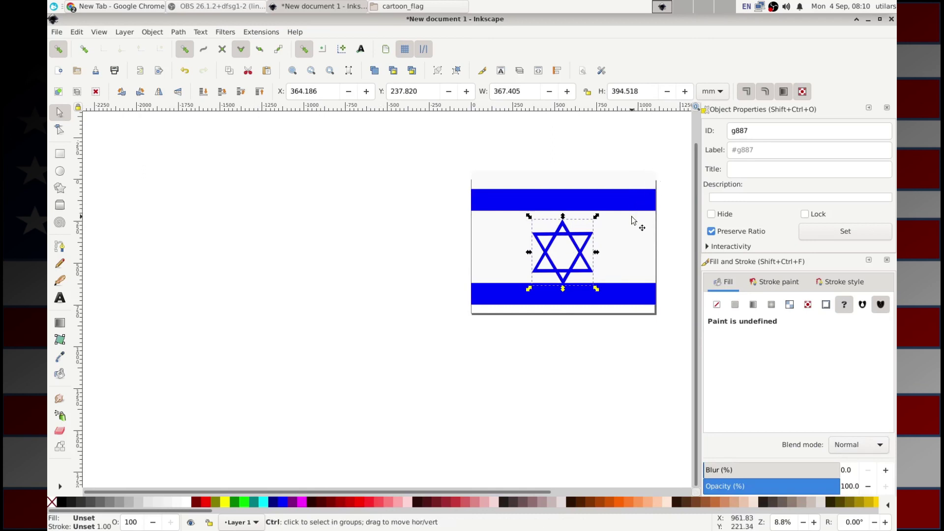
{"action": "key", "text": "ctrl+z"}
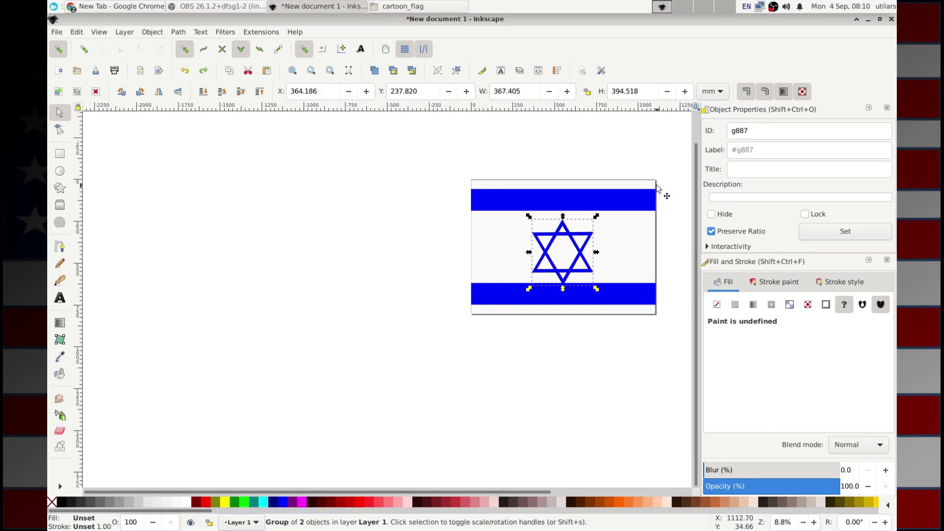
Move the star group up between the two stripes to about X 371, Y 211 mm.
{"action": "left_click", "coordinate": [359, 238]}
{"action": "left_click", "coordinate": [583, 265]}
{"action": "left_click_drag", "start_coordinate": [577, 254], "coordinate": [579, 250]}
{"action": "scroll", "coordinate": [572, 364], "scroll_direction": "up", "scroll_amount": 2}
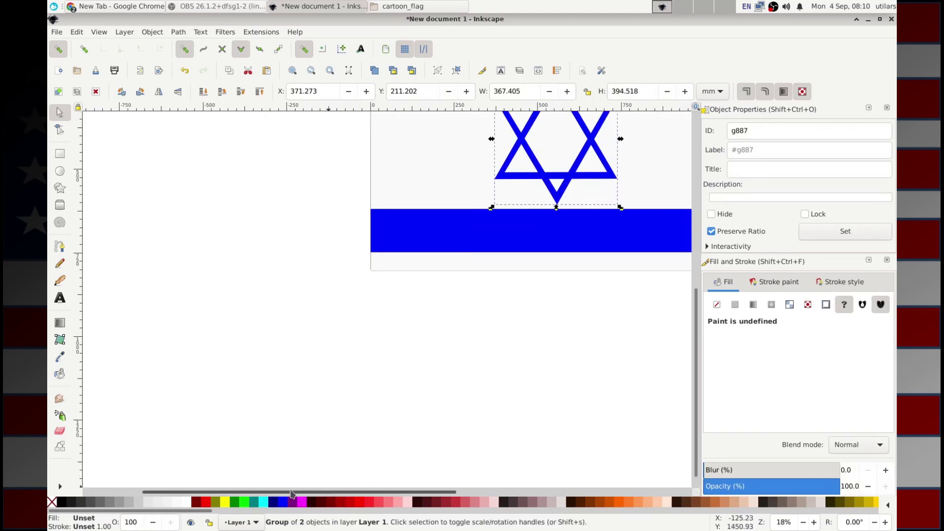
{"action": "scroll", "coordinate": [640, 393], "scroll_direction": "right", "scroll_amount": 8}
{"action": "left_click_drag", "start_coordinate": [696, 396], "coordinate": [703, 326]}
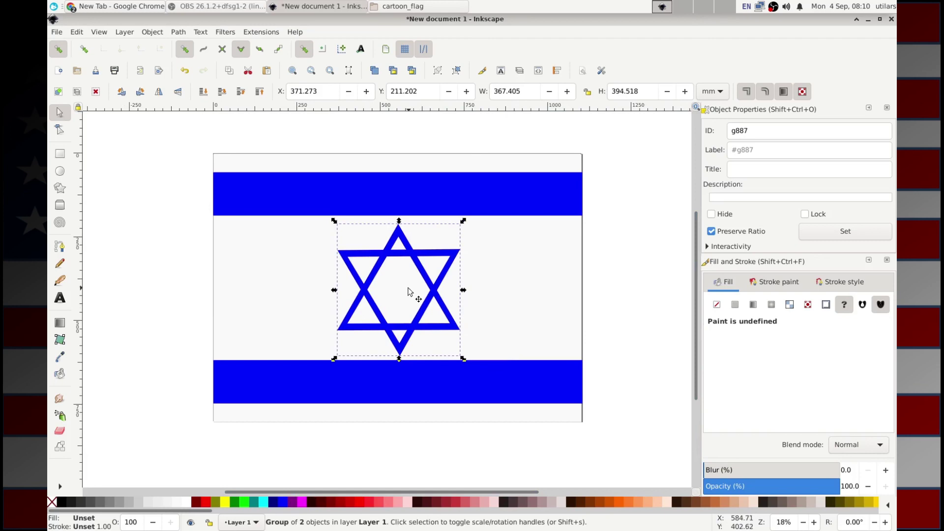
Move the star group up and left until its upper tip meets the upper blue stripe.
{"action": "left_click", "coordinate": [417, 270]}
{"action": "left_click", "coordinate": [417, 264]}
{"action": "left_click_drag", "start_coordinate": [418, 264], "coordinate": [400, 247]}
Narrow both blue stripes from their inner edges, making the lower stripe about 107 mm high.
{"action": "left_click", "coordinate": [396, 190]}
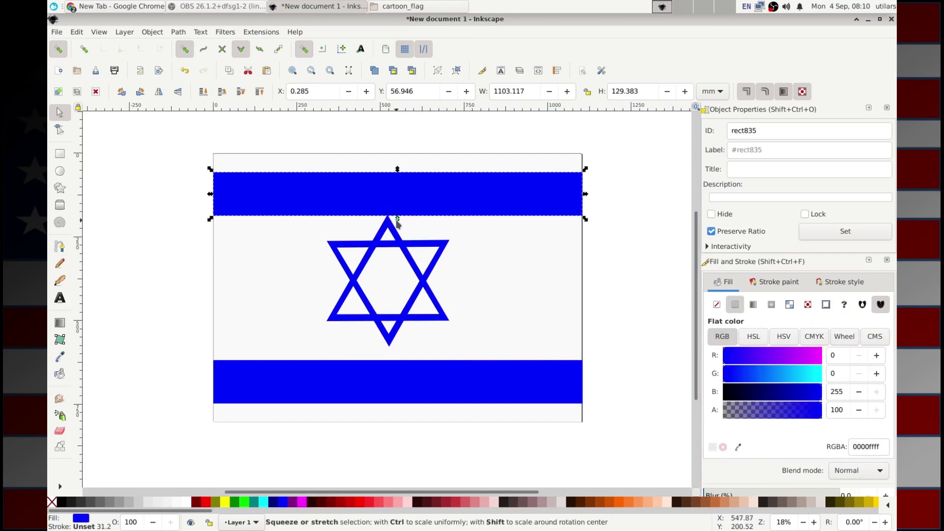
{"action": "left_click_drag", "start_coordinate": [397, 220], "coordinate": [394, 214]}
{"action": "left_click", "coordinate": [396, 383]}
{"action": "left_click_drag", "start_coordinate": [399, 364], "coordinate": [401, 377]}
{"action": "left_click", "coordinate": [456, 301]}
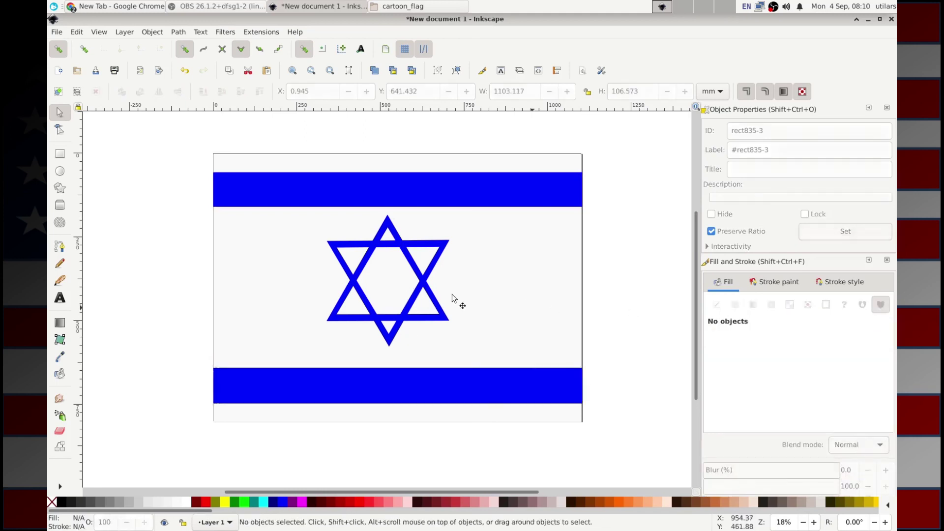
Move the star down to about X 352, Y 203 mm and trim the upper stripe's inner edge slightly.
{"action": "left_click_drag", "start_coordinate": [423, 292], "coordinate": [426, 298]}
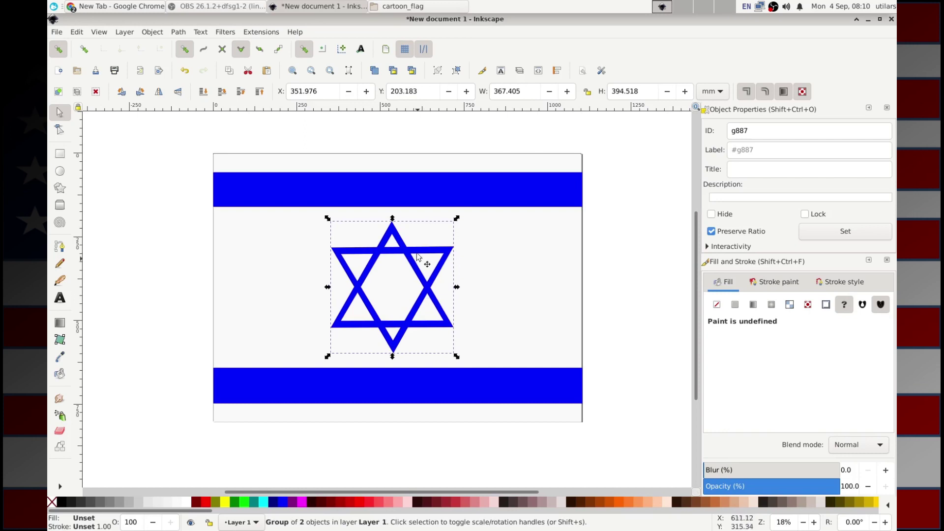
{"action": "left_click", "coordinate": [405, 192]}
{"action": "left_click_drag", "start_coordinate": [398, 210], "coordinate": [397, 210]}
Centre the star group between the two stripes at about X 356, Y 196 mm.
{"action": "left_click", "coordinate": [394, 297]}
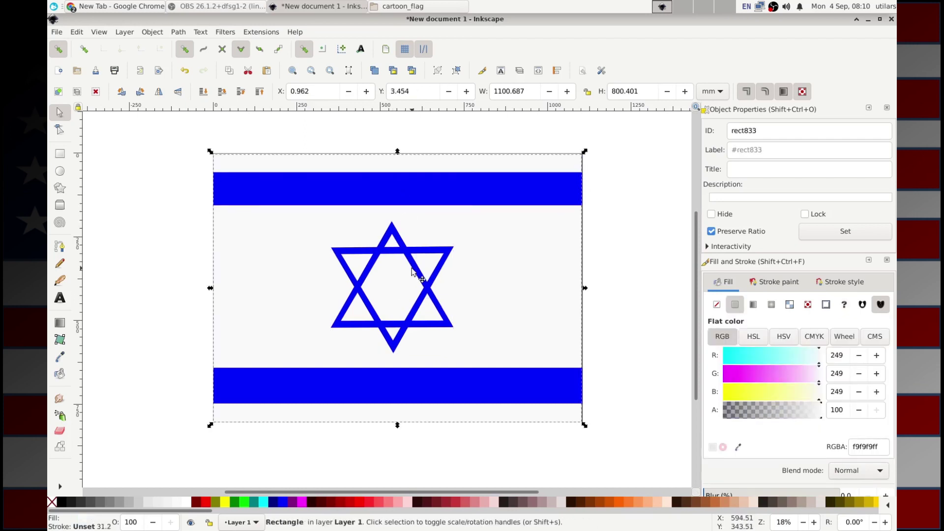
{"action": "left_click", "coordinate": [416, 273]}
{"action": "left_click_drag", "start_coordinate": [420, 274], "coordinate": [415, 259]}
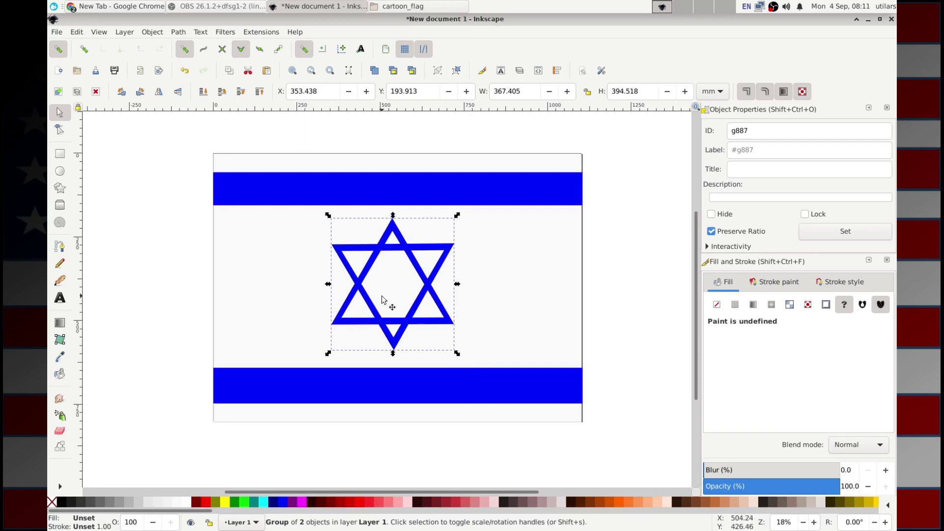
{"action": "left_click_drag", "start_coordinate": [414, 273], "coordinate": [414, 274]}
Save the flag drawing as israel.svg in the cartoon_flag folder.
{"action": "left_click", "coordinate": [57, 31]}
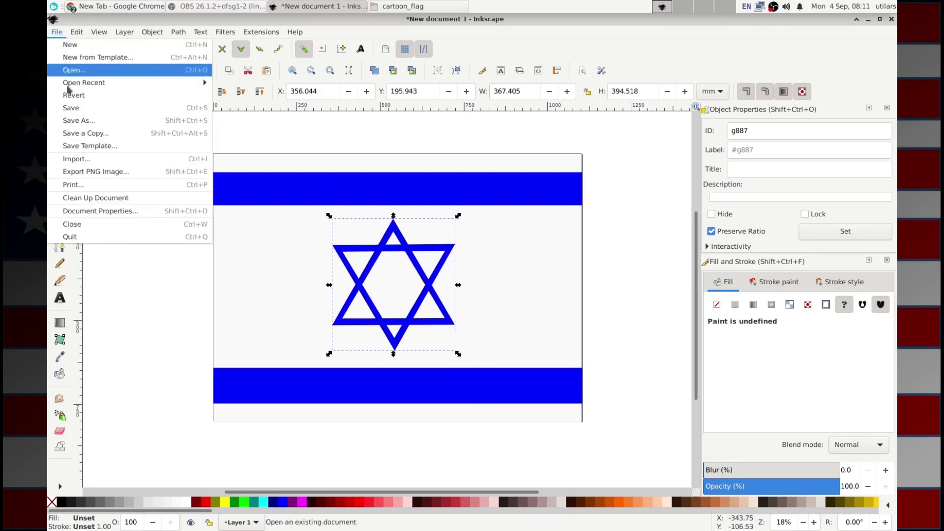
{"action": "left_click", "coordinate": [87, 120]}
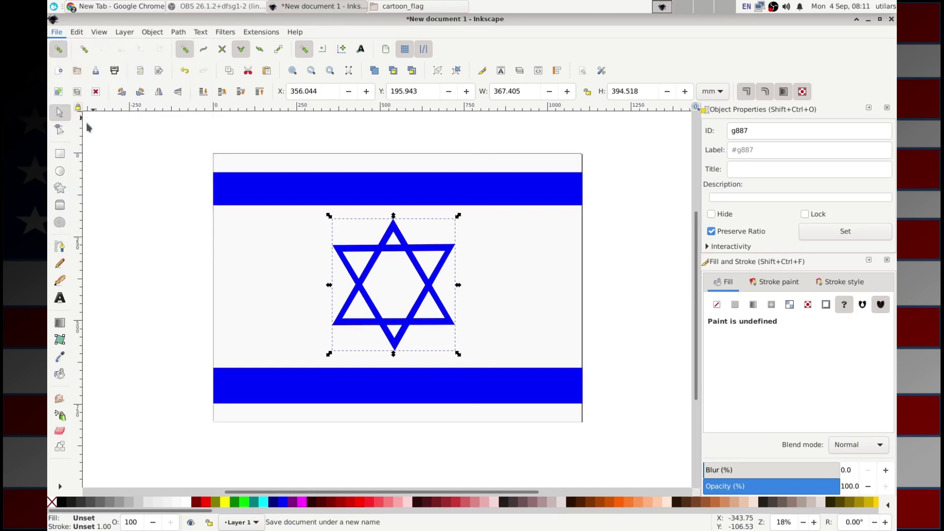
{"action": "key", "text": "BackSpace"}
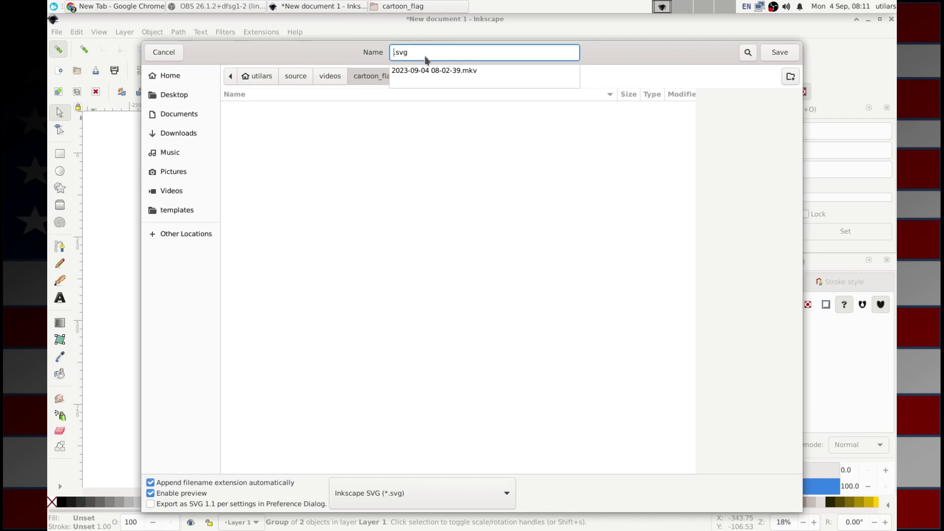
{"action": "type", "text": "israel"}
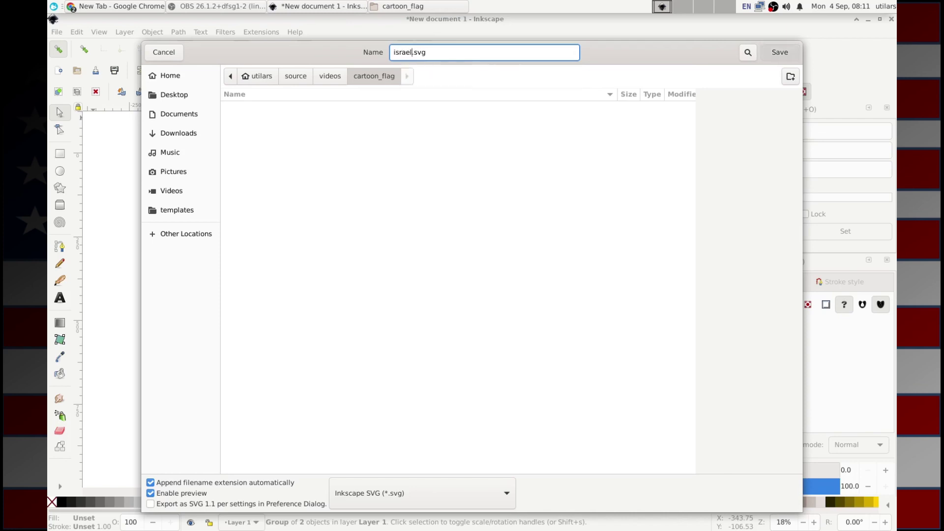
{"action": "key", "text": "Return"}
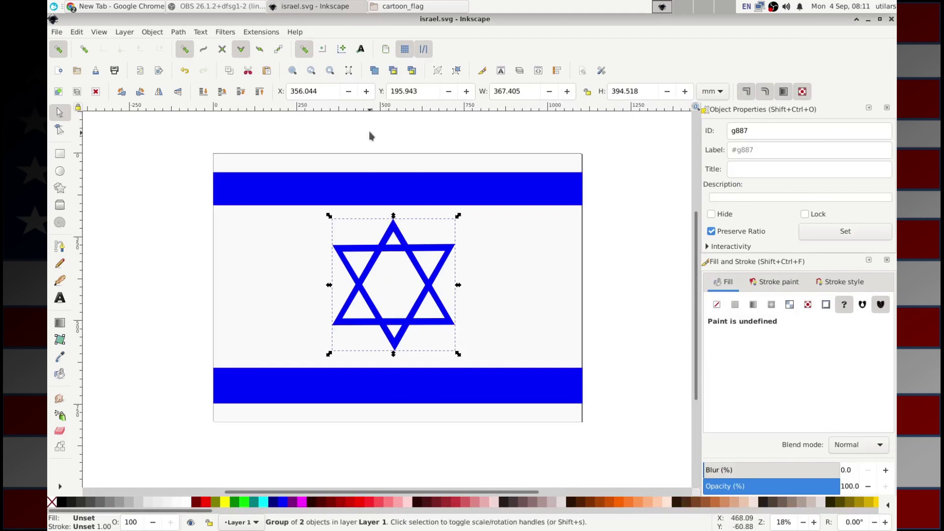
Create a new document and draw a tall, thin pole rectangle about 7 mm wide and 250 mm high.
{"action": "left_click", "coordinate": [55, 34]}
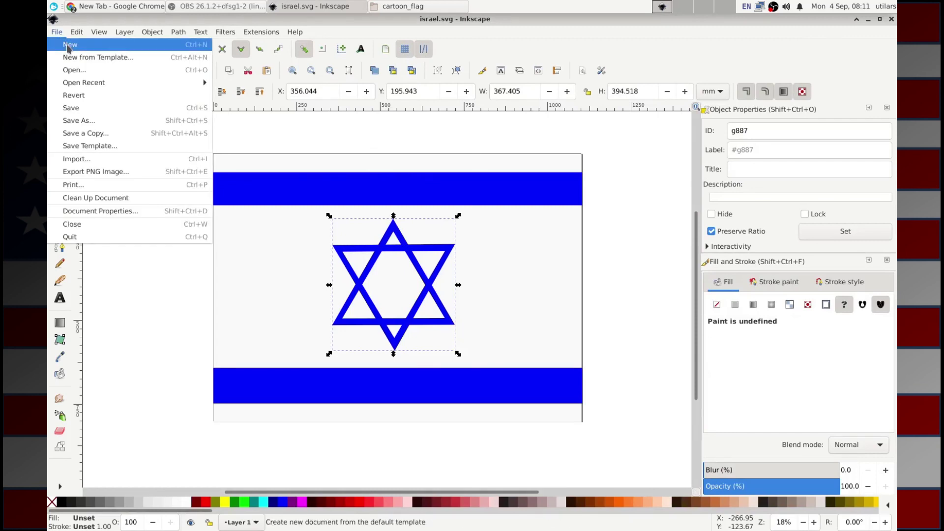
{"action": "left_click", "coordinate": [70, 50]}
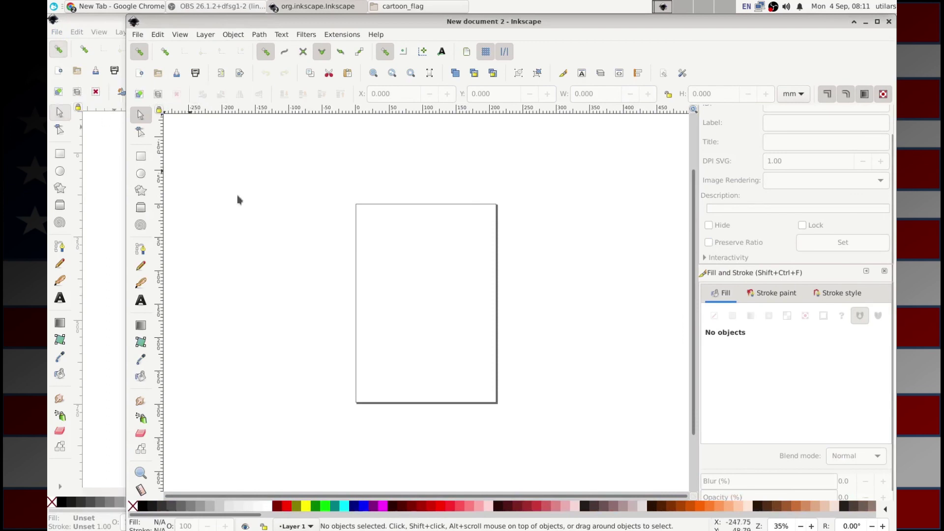
{"action": "left_click", "coordinate": [141, 157]}
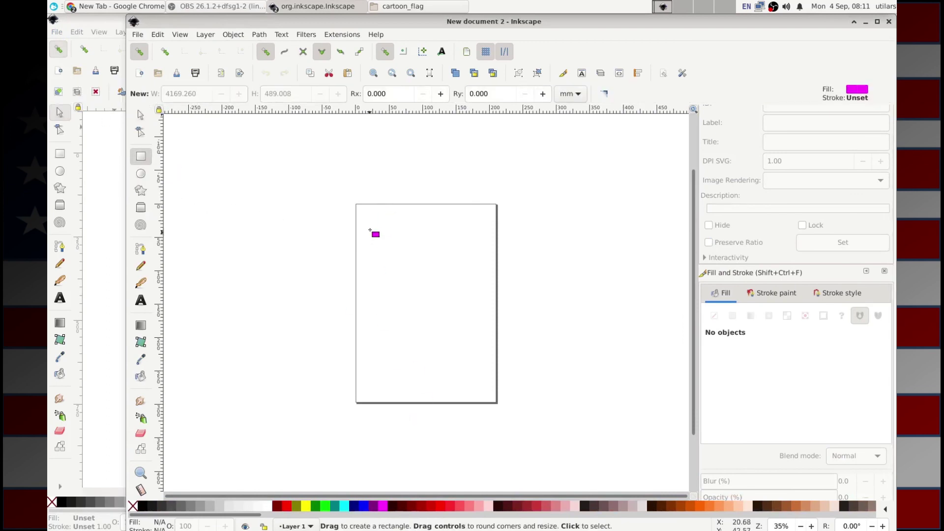
{"action": "left_click_drag", "start_coordinate": [371, 221], "coordinate": [376, 388]}
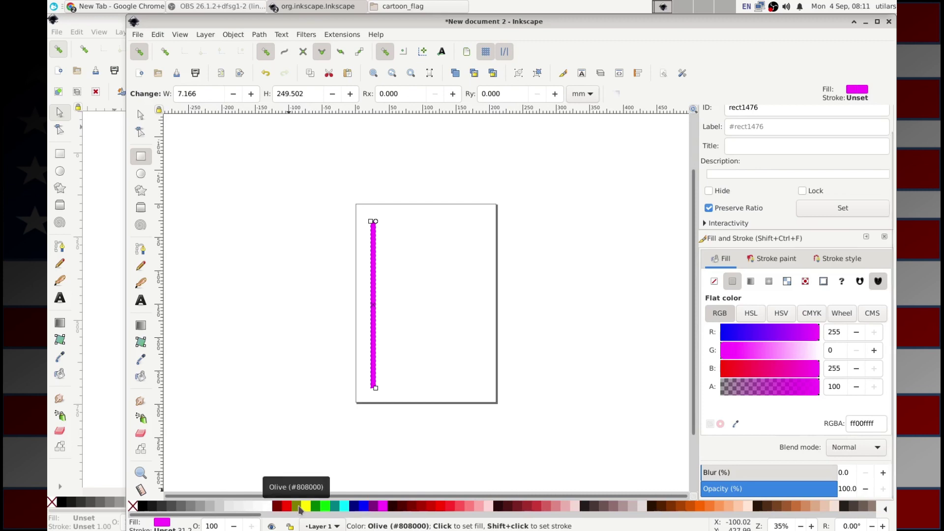
Fill the pole with olive (#808000) and move it to the page's upper-left corner, about X -0.5, Y 0.3 mm.
{"action": "left_click", "coordinate": [297, 506]}
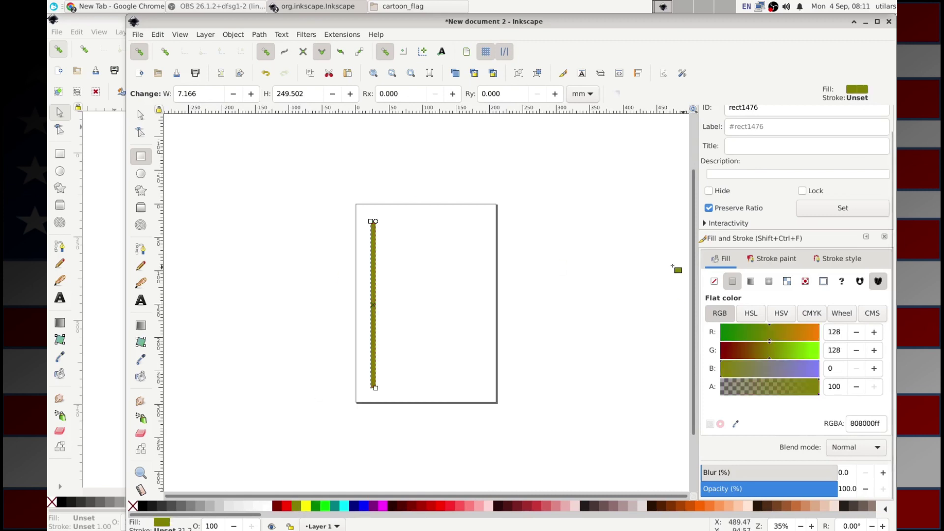
{"action": "left_click", "coordinate": [140, 115]}
{"action": "left_click_drag", "start_coordinate": [371, 266], "coordinate": [358, 249]}
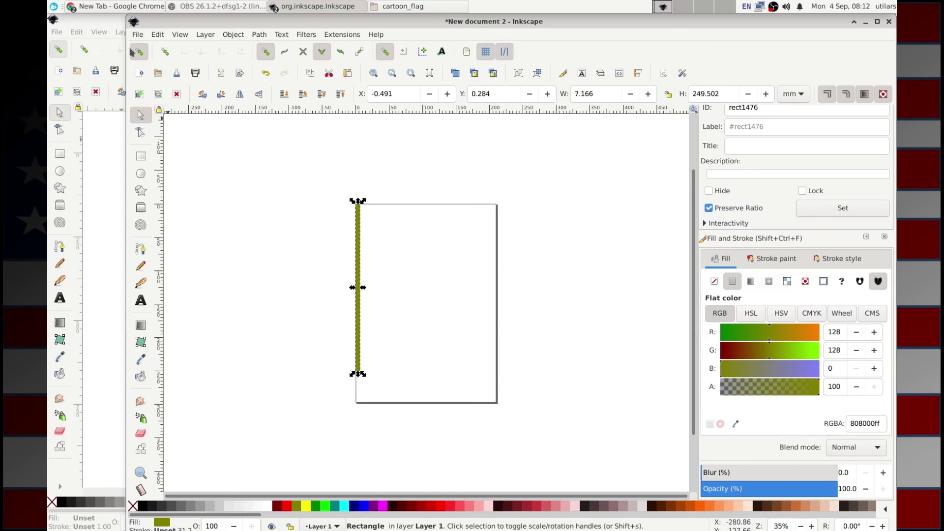
Set a custom page size of 5 mm wide by 255 mm high in the document properties.
{"action": "left_click", "coordinate": [138, 34]}
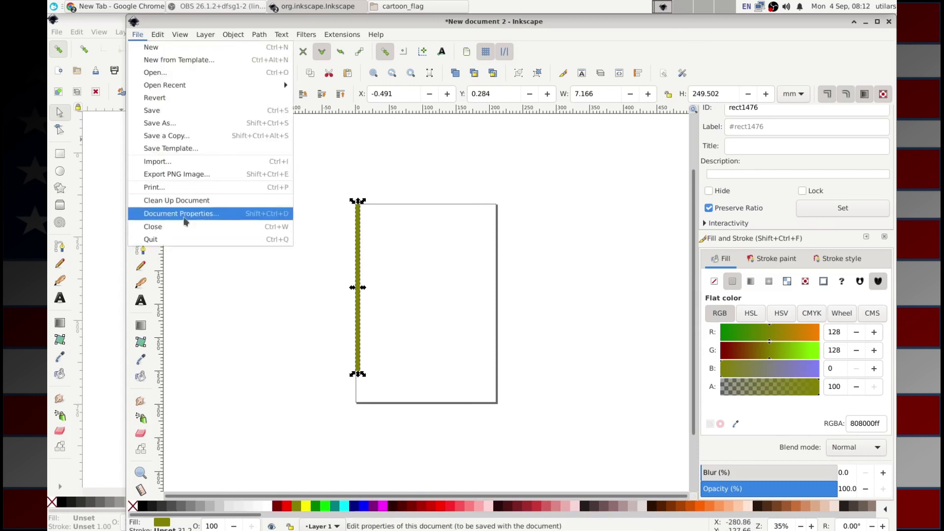
{"action": "left_click", "coordinate": [182, 215]}
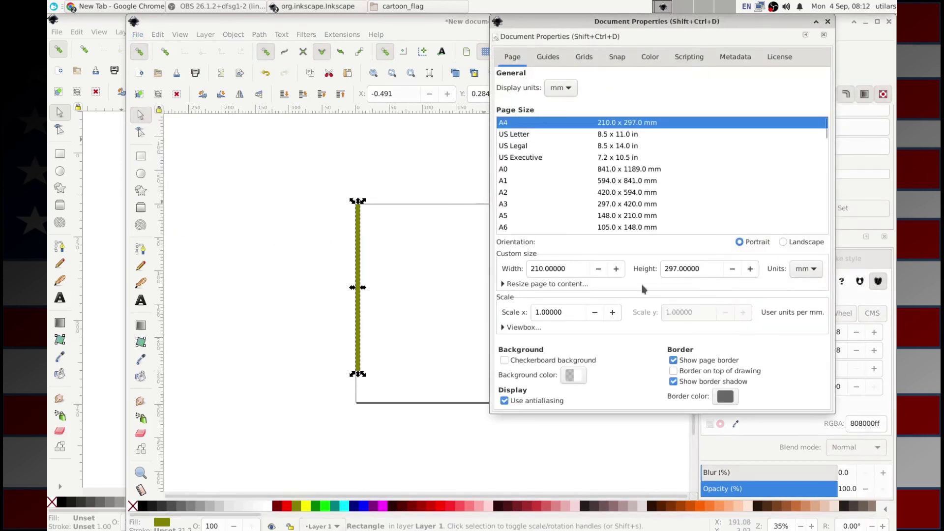
{"action": "left_click", "coordinate": [598, 270]}
{"action": "left_click_drag", "start_coordinate": [599, 270], "coordinate": [599, 274]}
{"action": "left_click", "coordinate": [599, 274]}
{"action": "left_click", "coordinate": [598, 274]}
{"action": "left_click", "coordinate": [598, 274]}
{"action": "left_click", "coordinate": [599, 274]}
{"action": "left_click", "coordinate": [599, 274]}
{"action": "left_click", "coordinate": [598, 274]}
{"action": "left_click", "coordinate": [599, 274]}
{"action": "left_click", "coordinate": [598, 274]}
{"action": "left_click", "coordinate": [598, 274]}
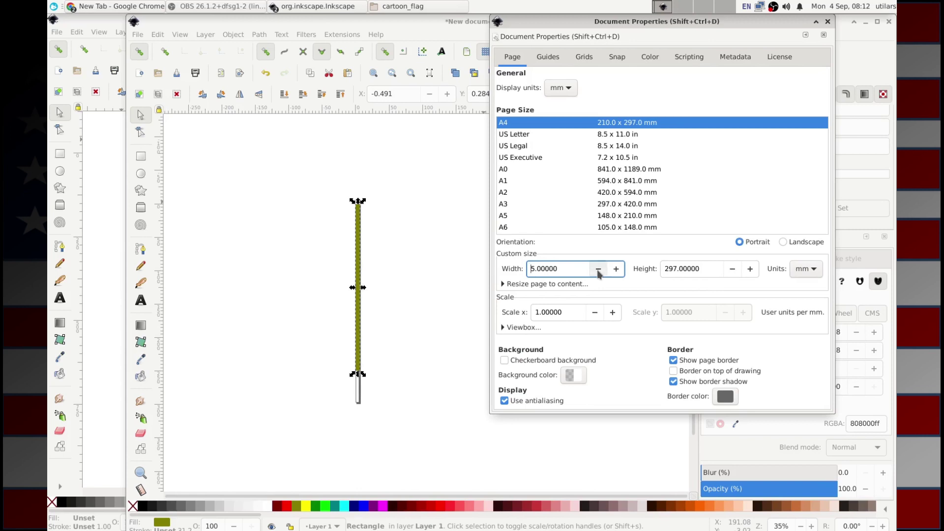
{"action": "left_click", "coordinate": [733, 271]}
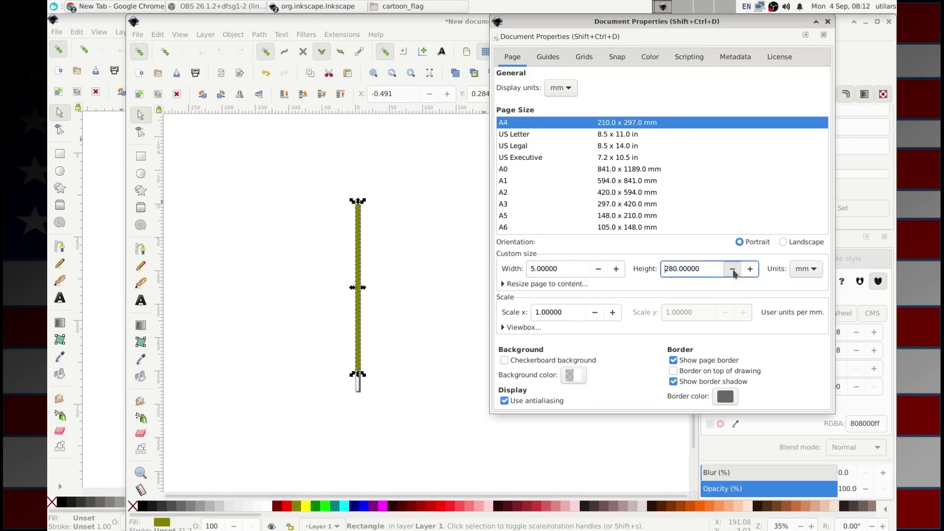
{"action": "left_click_drag", "start_coordinate": [733, 274], "coordinate": [733, 274]}
{"action": "left_click", "coordinate": [750, 269]}
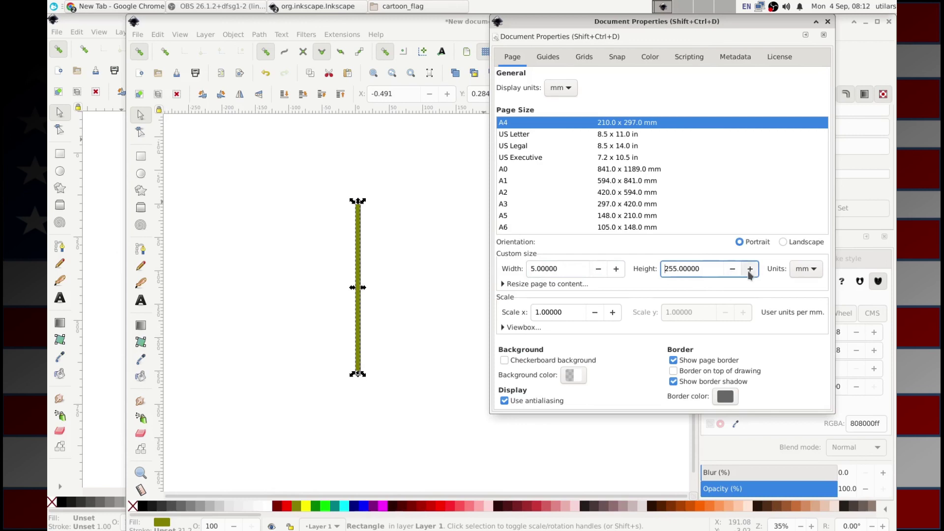
{"action": "left_click", "coordinate": [828, 23]}
Save the pole drawing as pole.svg in the cartoon_flag folder.
{"action": "left_click", "coordinate": [138, 34]}
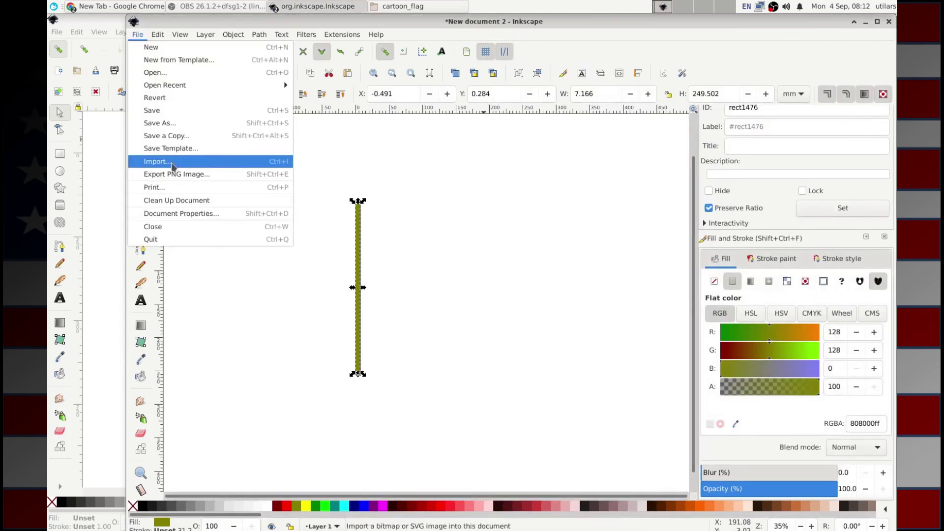
{"action": "left_click", "coordinate": [175, 116]}
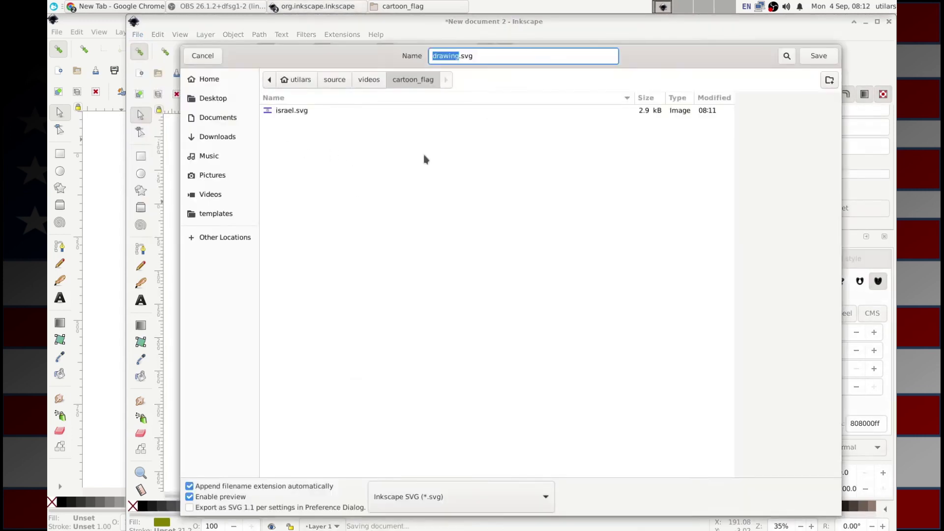
{"action": "type", "text": "pole"}
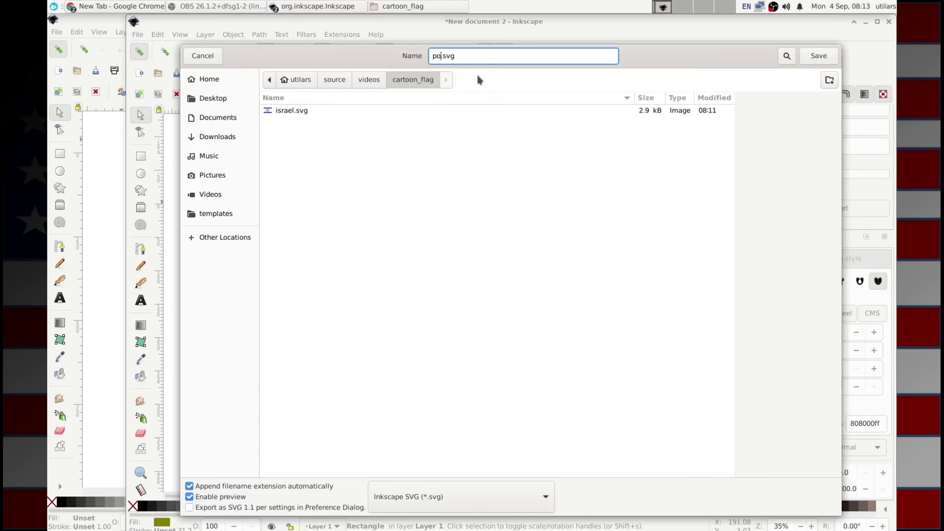
{"action": "key", "text": "Return"}
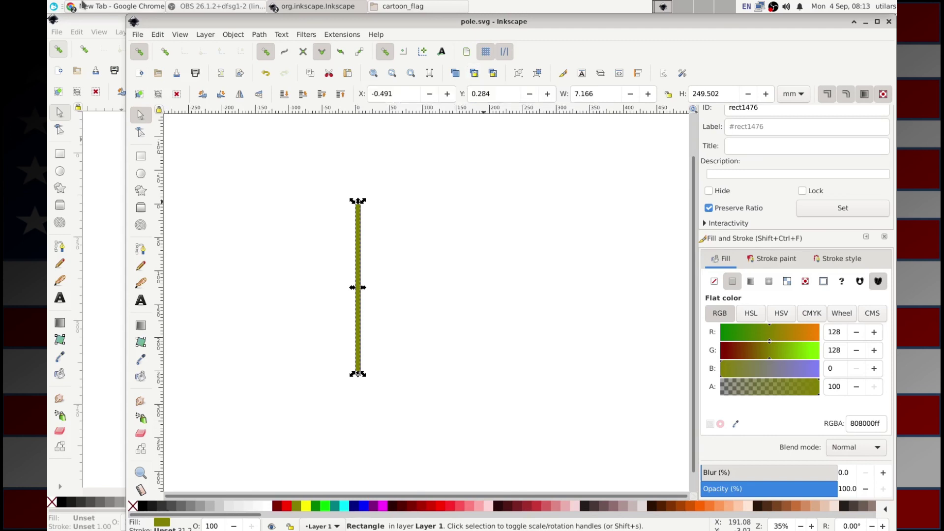
{"action": "left_click_drag", "start_coordinate": [191, 21], "coordinate": [546, 117]}
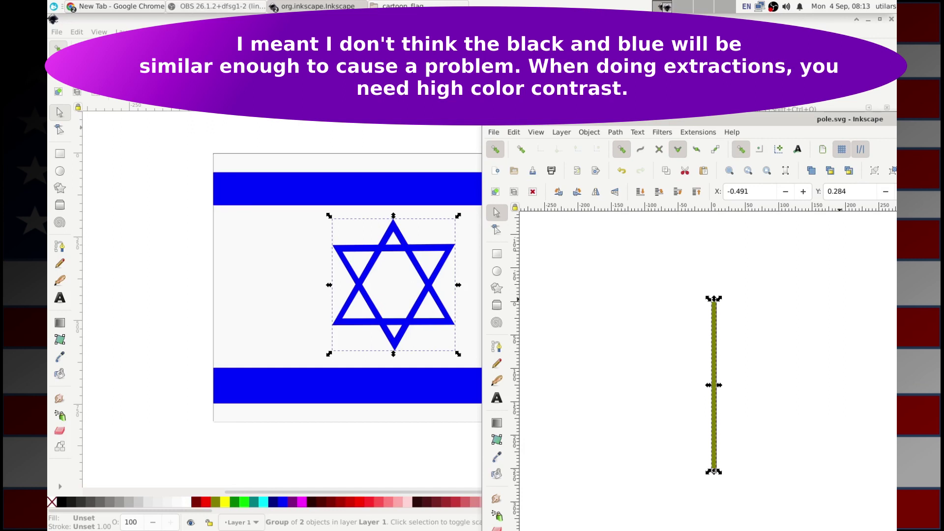
{"action": "left_click_drag", "start_coordinate": [636, 126], "coordinate": [188, 78]}
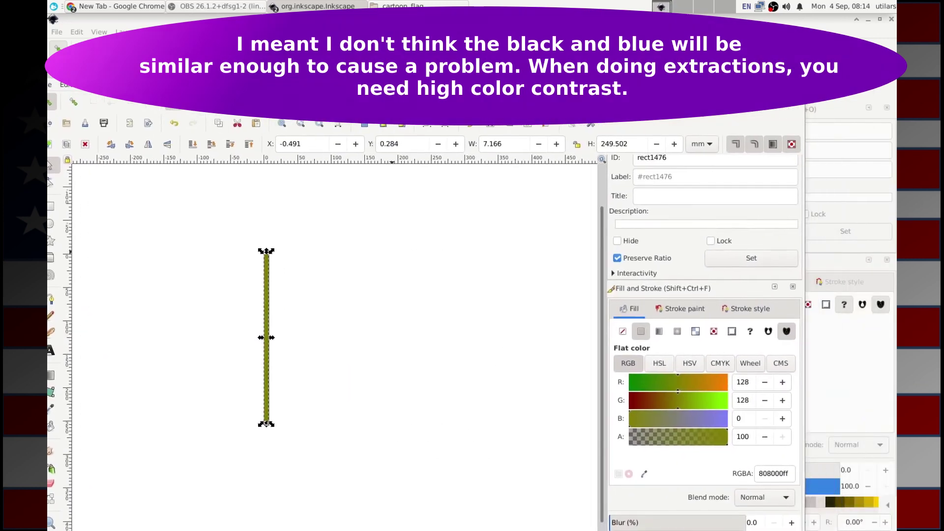
{"action": "left_click_drag", "start_coordinate": [229, 19], "coordinate": [439, 171]}
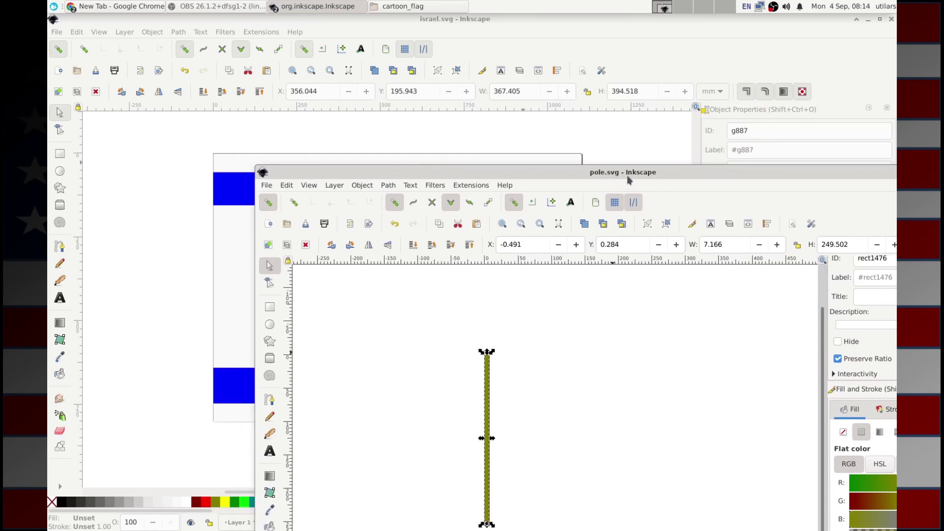
{"action": "left_click_drag", "start_coordinate": [628, 178], "coordinate": [410, 155]}
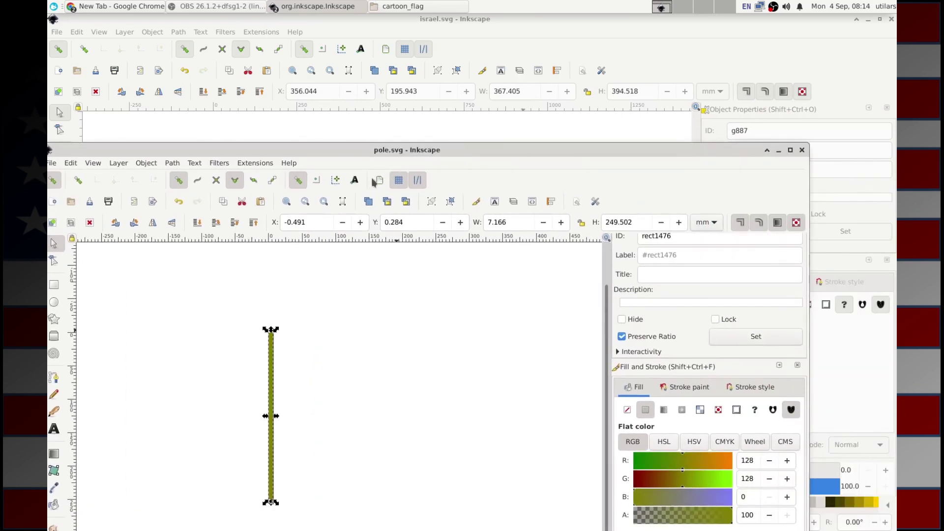
{"action": "left_click_drag", "start_coordinate": [515, 162], "coordinate": [709, 361]}
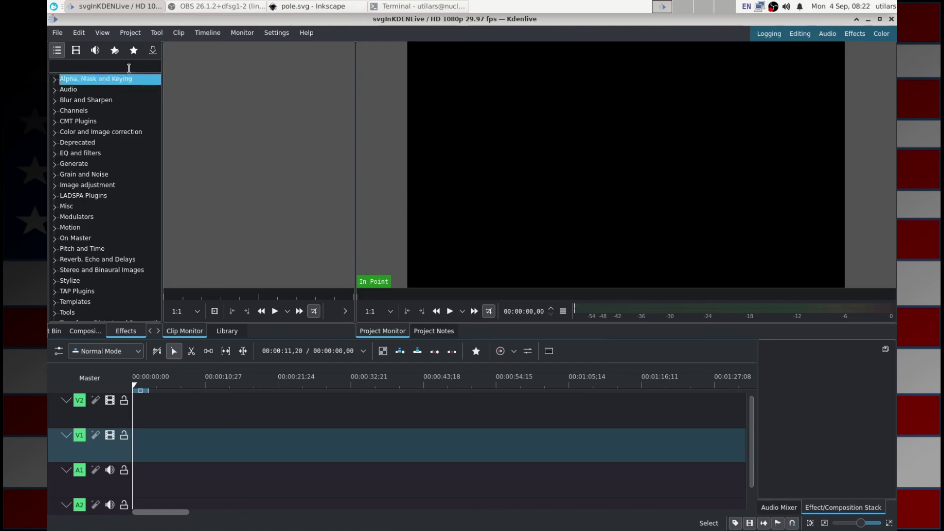
Import israel.svg and pole.svg from the cartoon_flag folder into the project, declining the switch to a new profile.
{"action": "left_click", "coordinate": [57, 33]}
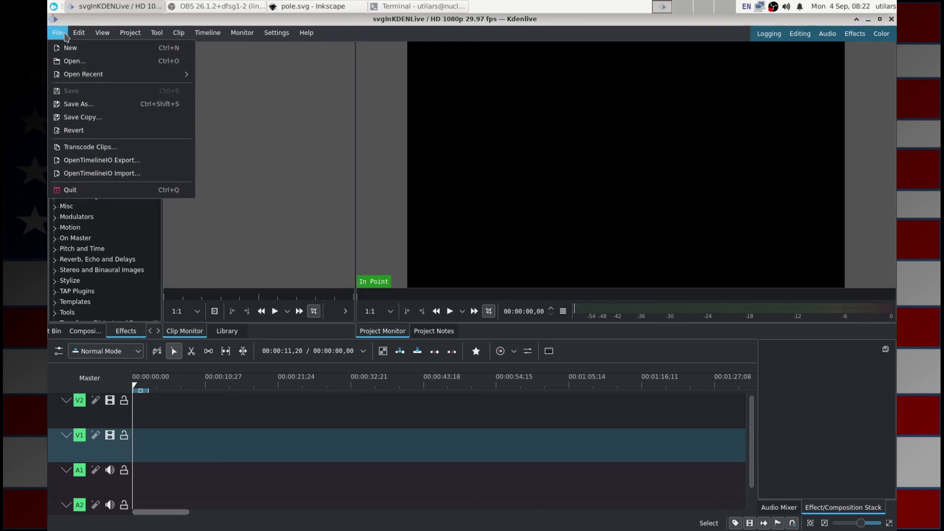
{"action": "mouse_move", "coordinate": [143, 37]}
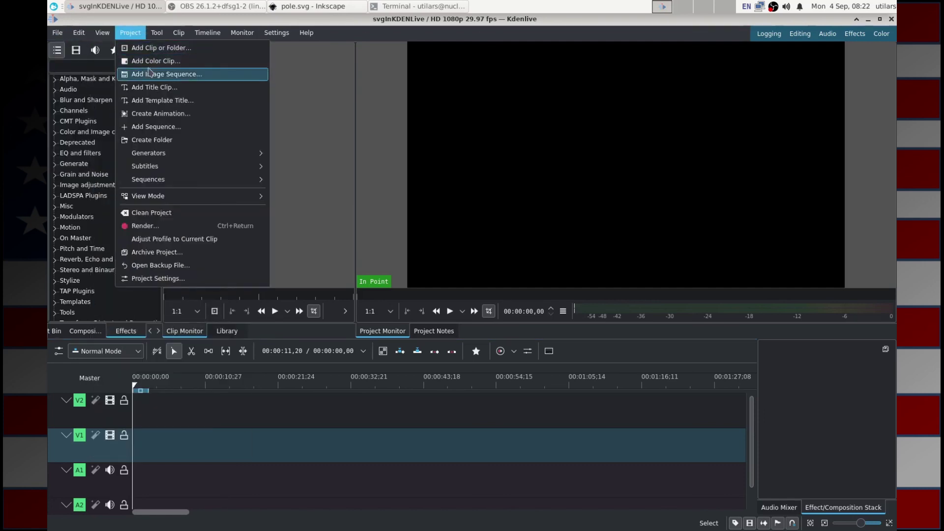
{"action": "left_click", "coordinate": [153, 48]}
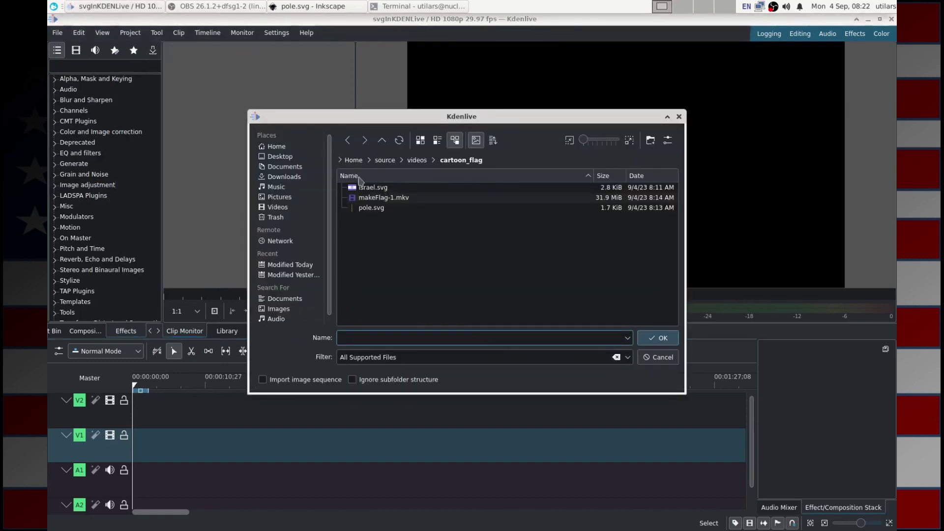
{"action": "left_click", "coordinate": [382, 190]}
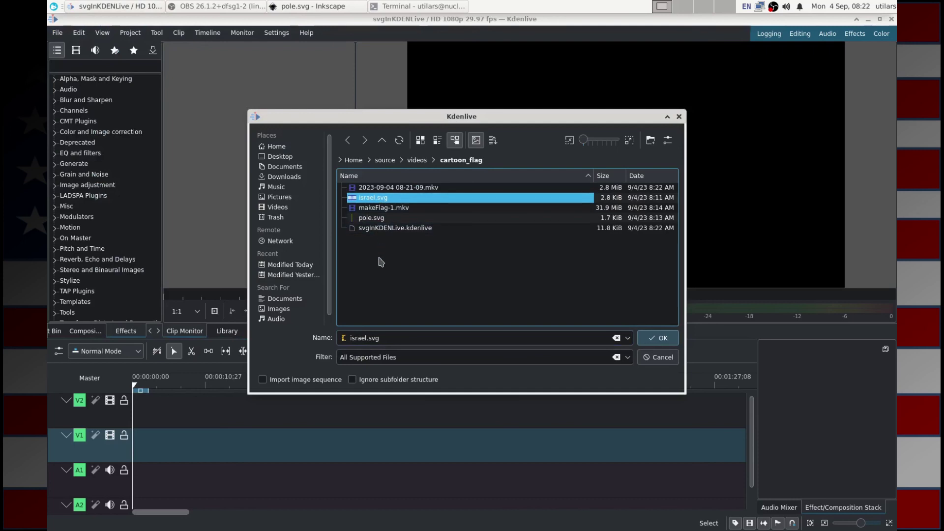
{"action": "left_click", "coordinate": [375, 220], "text": "ctrl"}
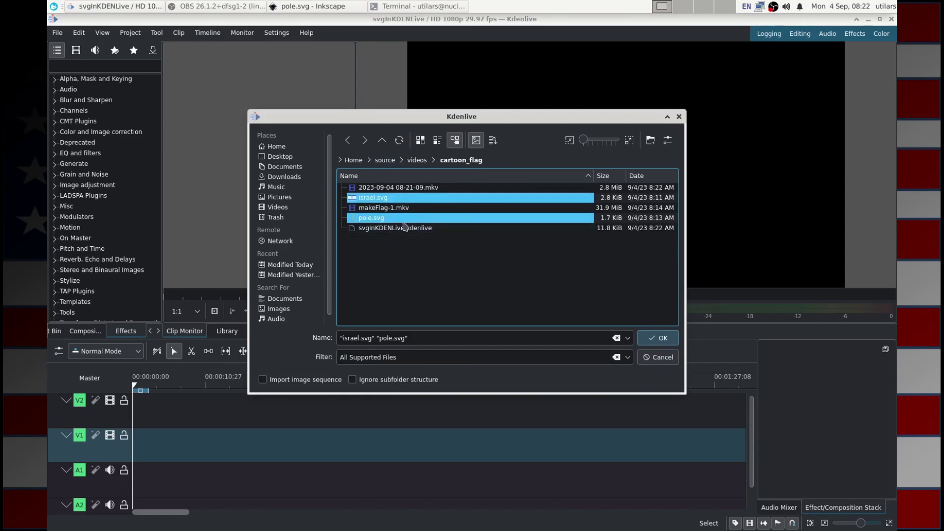
{"action": "left_click", "coordinate": [660, 343]}
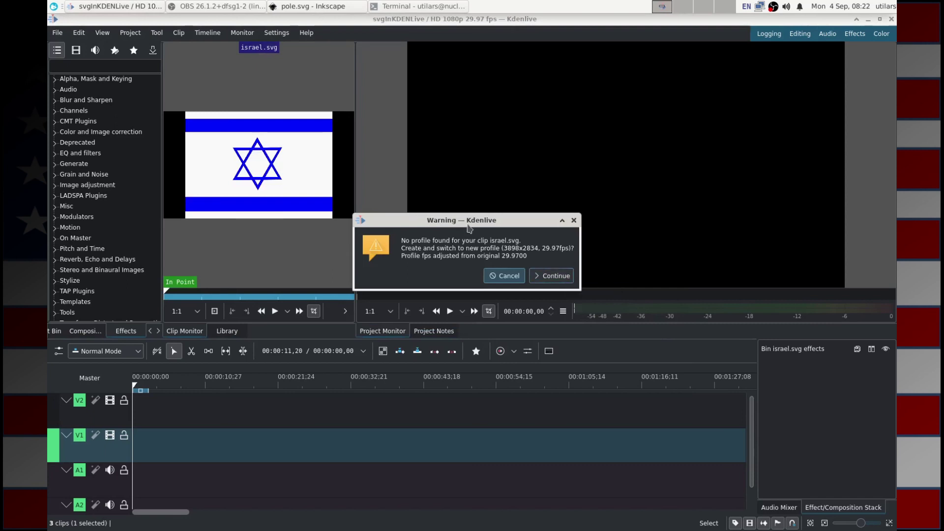
{"action": "left_click", "coordinate": [511, 277]}
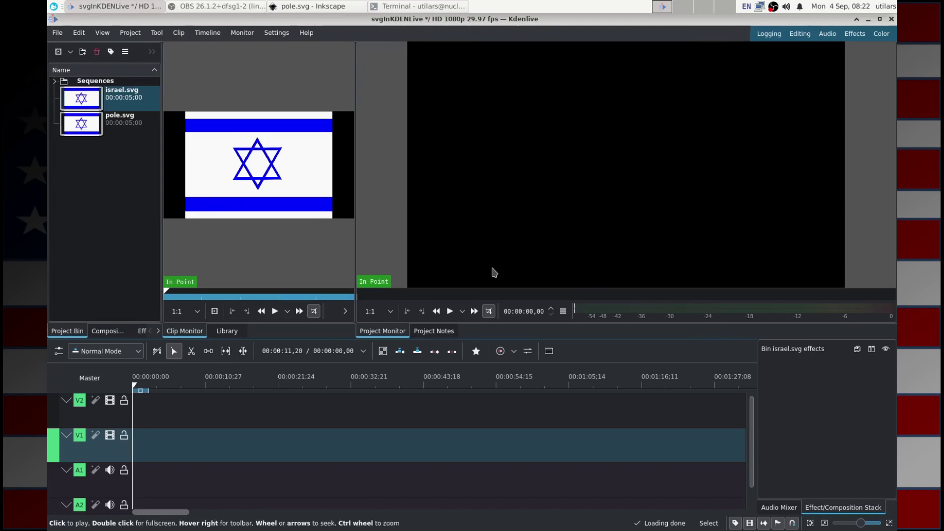
Preview the imported flag and pole clips in the clip monitor.
{"action": "left_click", "coordinate": [114, 122]}
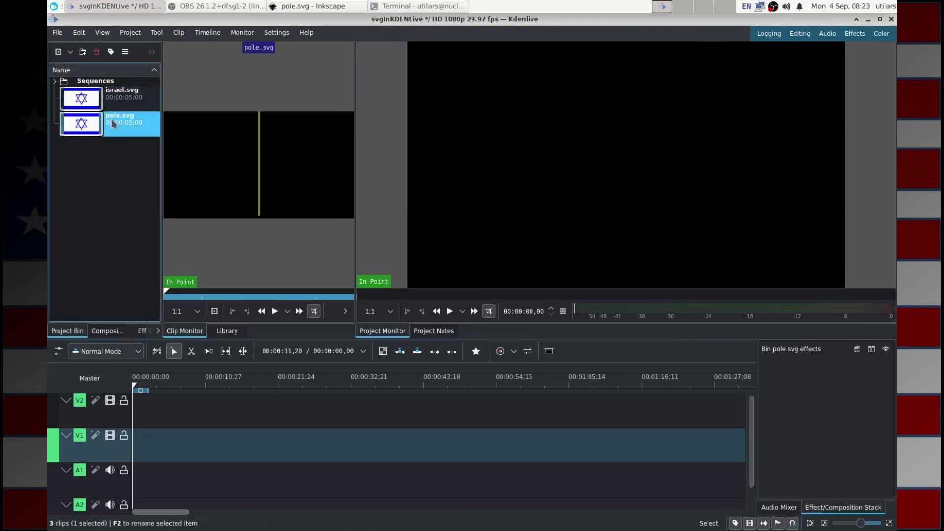
{"action": "left_click", "coordinate": [115, 107]}
{"action": "left_click", "coordinate": [111, 126]}
{"action": "left_click", "coordinate": [101, 98]}
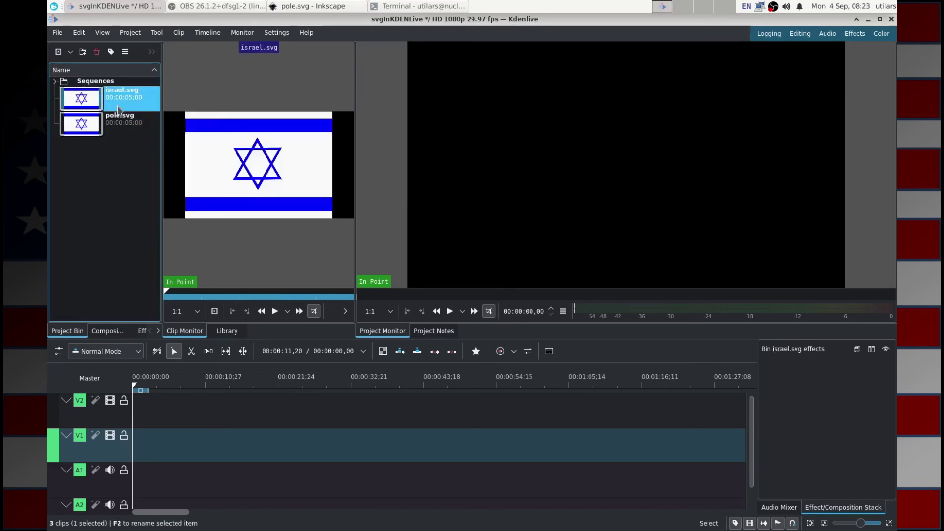
{"action": "left_click", "coordinate": [115, 125]}
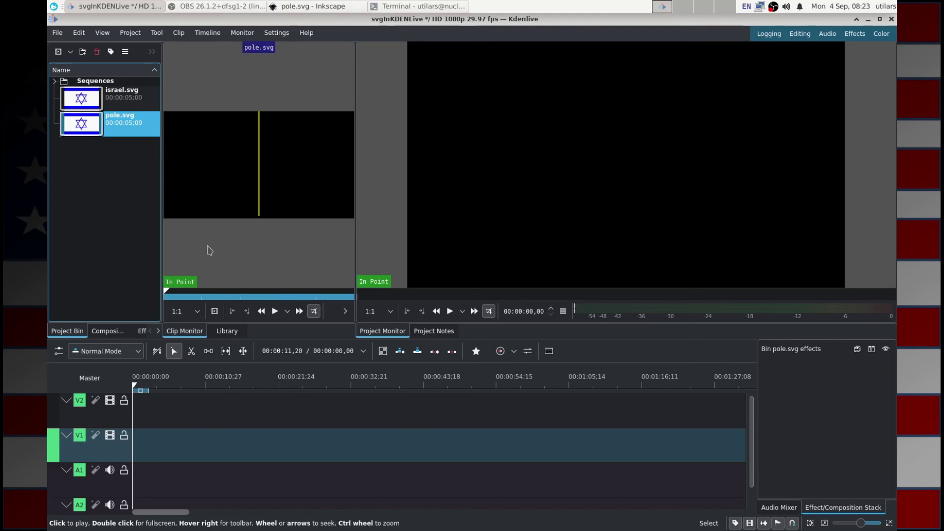
Place israel.svg on V1 and pole.svg on V2 at the timeline start, extending both clips to about 00:02:57.
{"action": "left_click", "coordinate": [128, 96]}
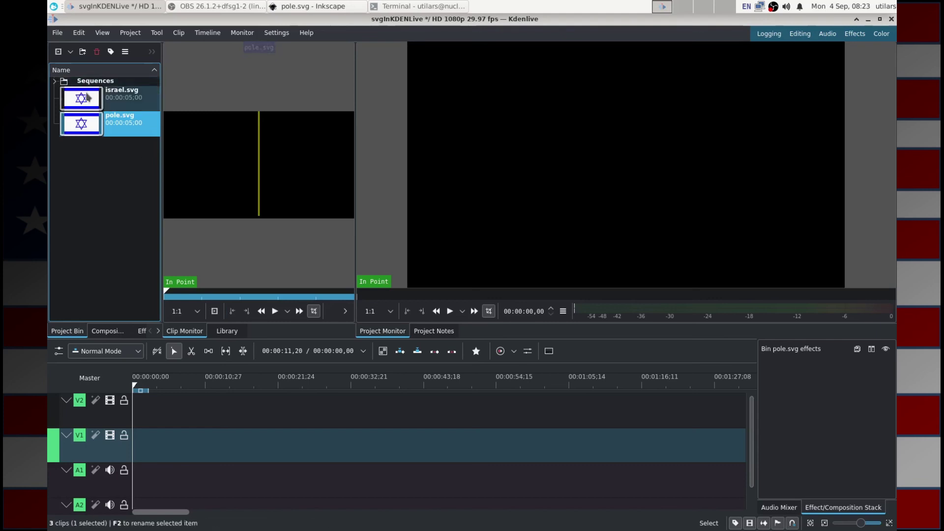
{"action": "left_click_drag", "start_coordinate": [141, 173], "coordinate": [697, 436]}
{"action": "scroll", "coordinate": [605, 479], "scroll_direction": "down", "scroll_amount": 2, "text": "ctrl"}
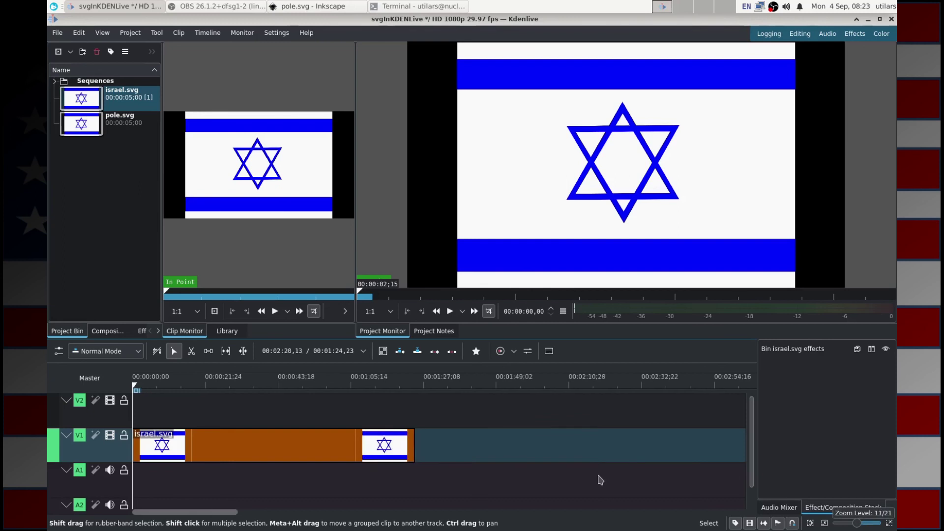
{"action": "left_click_drag", "start_coordinate": [412, 445], "coordinate": [721, 441]}
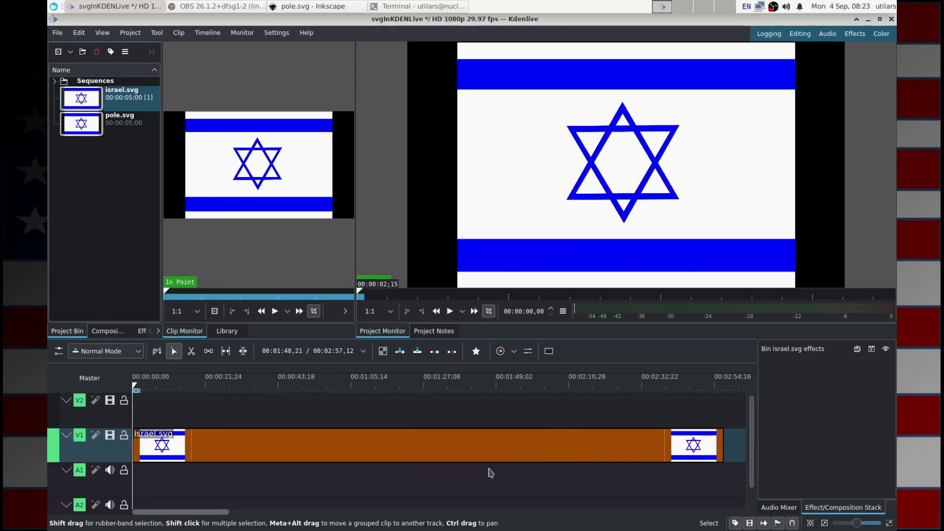
{"action": "left_click_drag", "start_coordinate": [118, 121], "coordinate": [125, 413]}
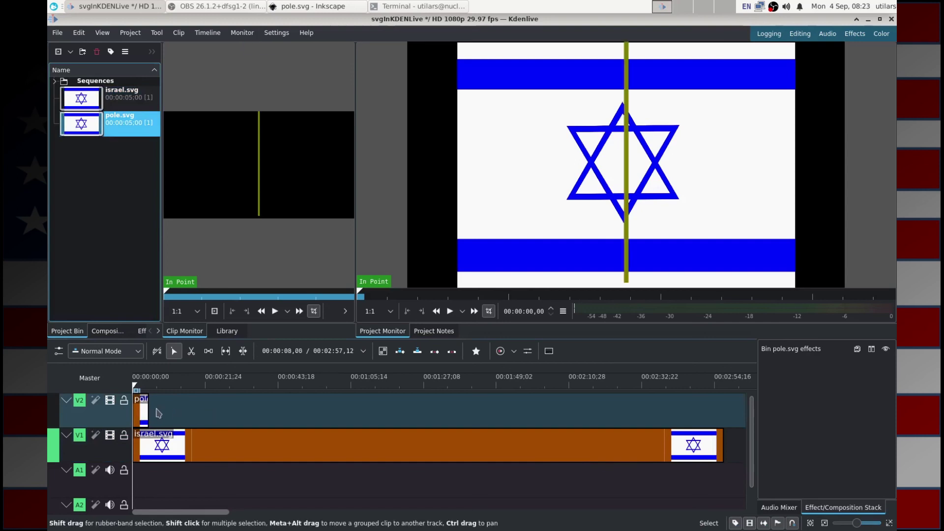
{"action": "left_click_drag", "start_coordinate": [148, 408], "coordinate": [723, 413]}
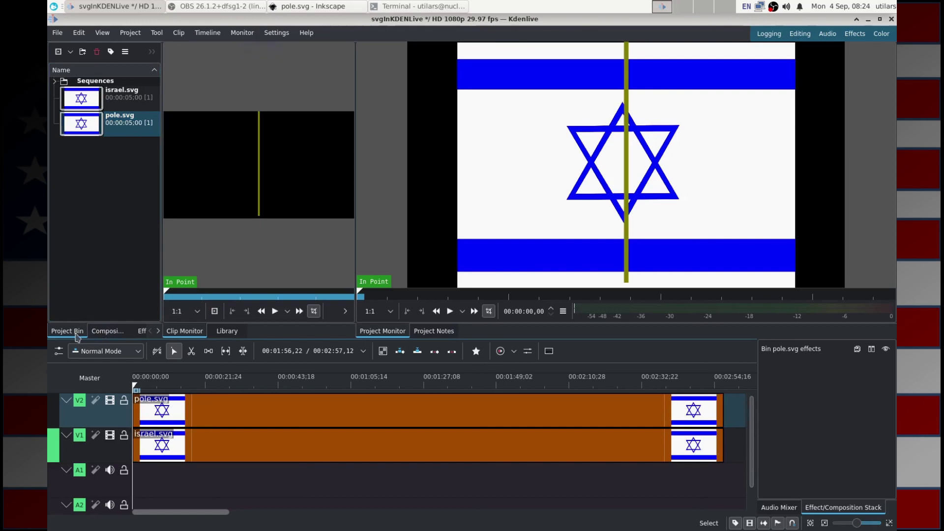
Apply the Transform effect from Transform, Distort and Perspective to the israel.svg clip on V1.
{"action": "left_click", "coordinate": [98, 336]}
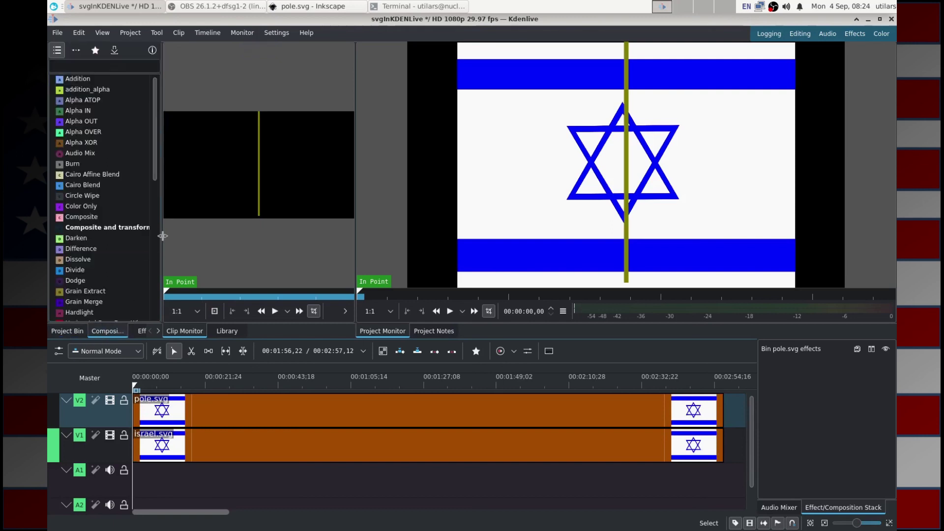
{"action": "left_click_drag", "start_coordinate": [162, 246], "coordinate": [437, 227]}
{"action": "left_click", "coordinate": [158, 331]}
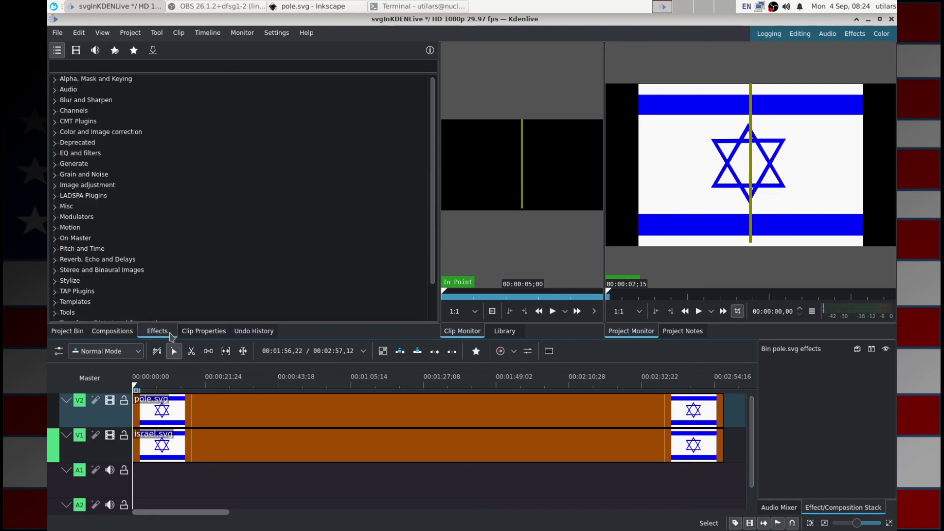
{"action": "left_click_drag", "start_coordinate": [442, 200], "coordinate": [239, 180]}
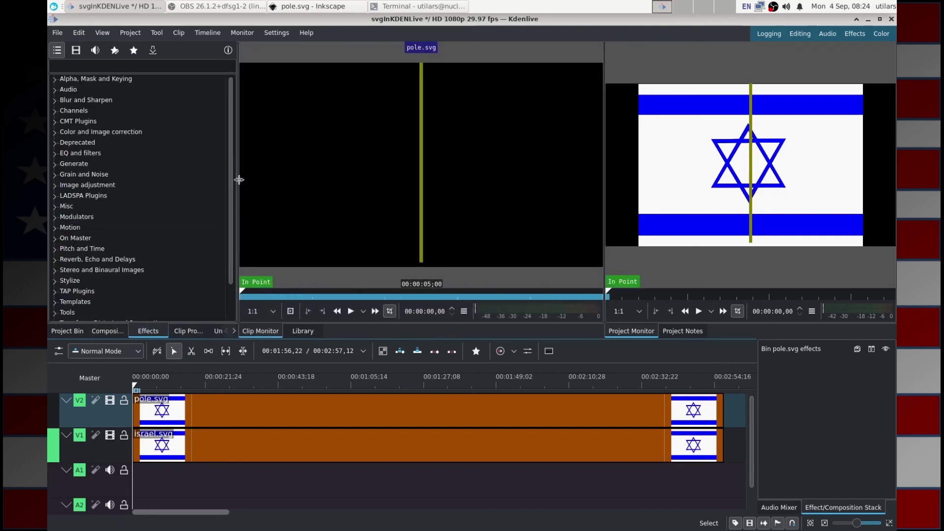
{"action": "scroll", "coordinate": [114, 232], "scroll_direction": "down", "scroll_amount": 2}
{"action": "left_click", "coordinate": [112, 240]}
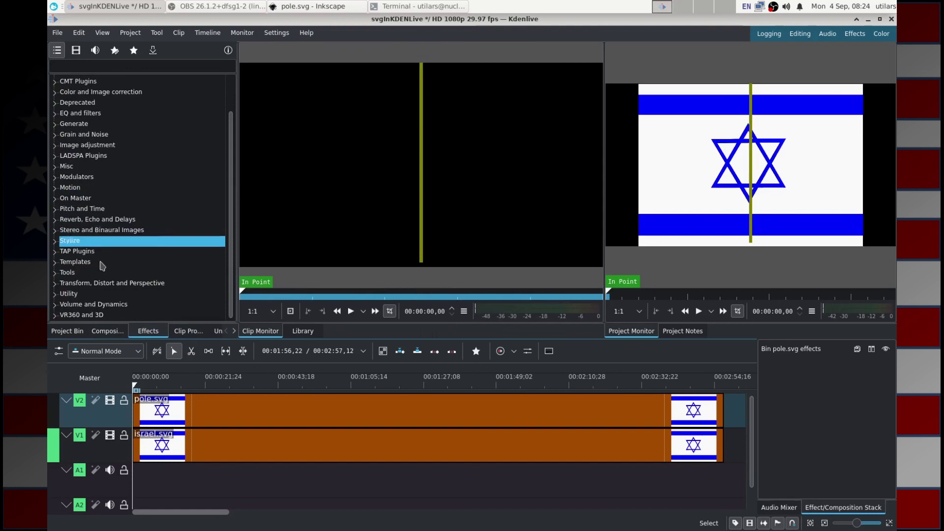
{"action": "left_click", "coordinate": [55, 284]}
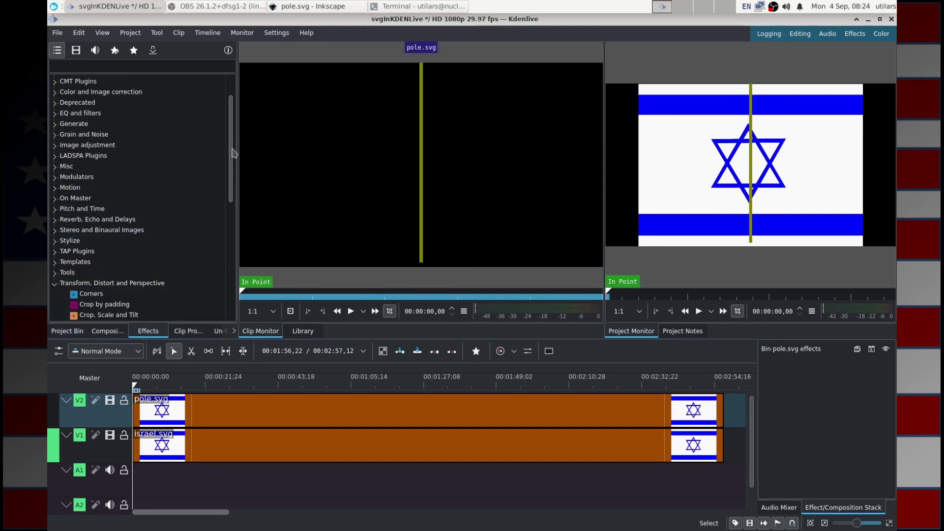
{"action": "scroll", "coordinate": [231, 221], "scroll_direction": "down", "scroll_amount": 4}
{"action": "scroll", "coordinate": [231, 222], "scroll_direction": "down", "scroll_amount": 4}
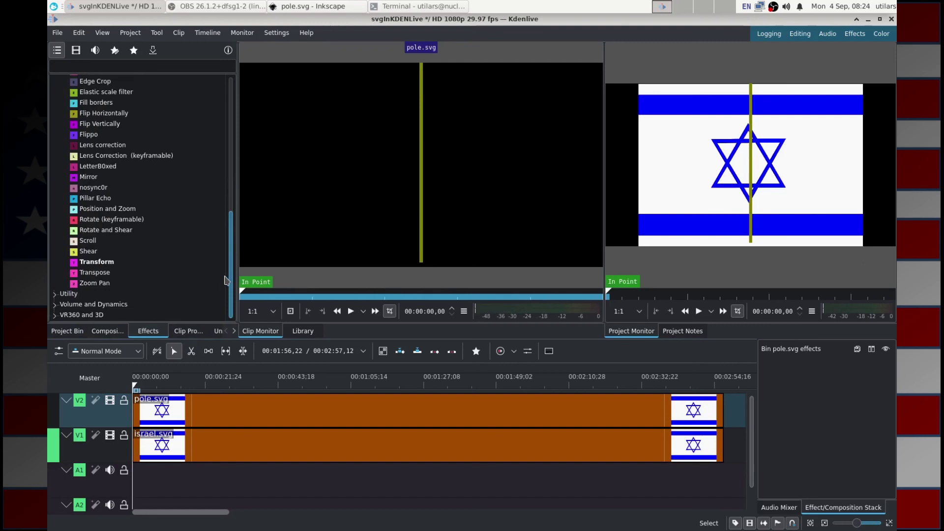
{"action": "left_click", "coordinate": [123, 262]}
{"action": "left_click_drag", "start_coordinate": [122, 262], "coordinate": [307, 415]}
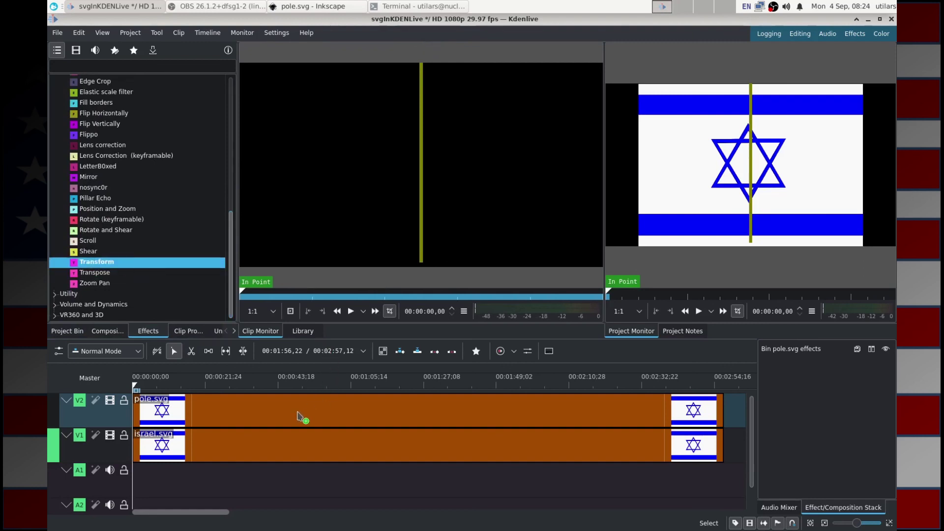
{"action": "left_click_drag", "start_coordinate": [297, 416], "coordinate": [281, 443]}
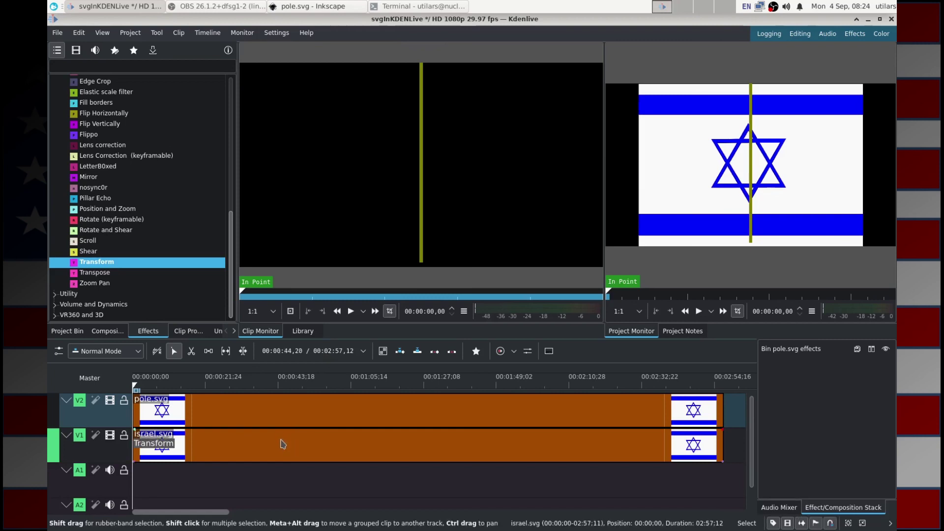
Scale the flag down to about 379 x 276 and move it near the frame centre, about X 878, Y 416.
{"action": "left_click", "coordinate": [381, 443]}
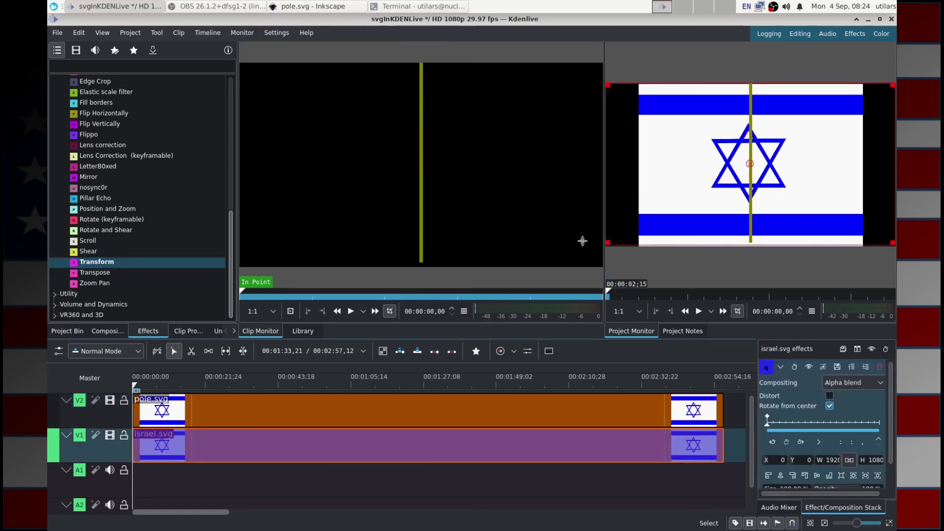
{"action": "left_click_drag", "start_coordinate": [605, 211], "coordinate": [338, 206]}
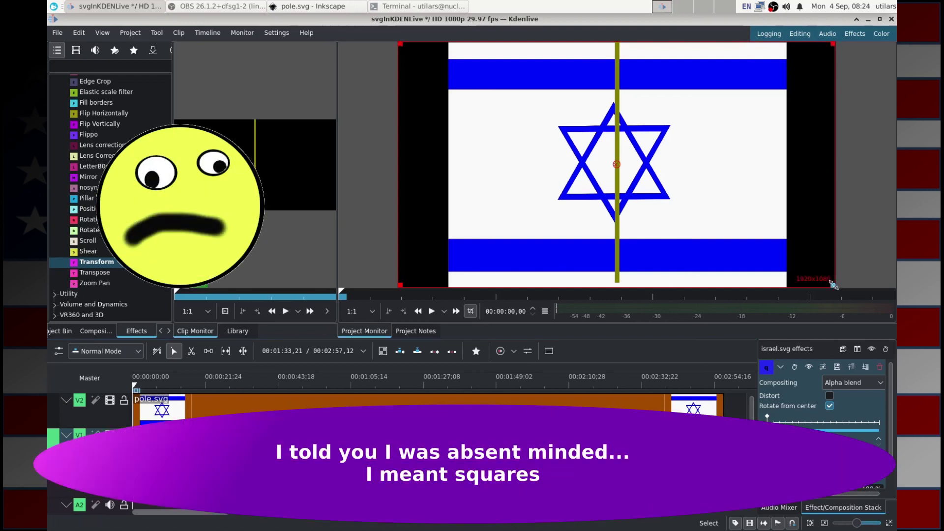
{"action": "left_click_drag", "start_coordinate": [832, 285], "coordinate": [540, 122]}
{"action": "left_click_drag", "start_coordinate": [585, 145], "coordinate": [538, 131]}
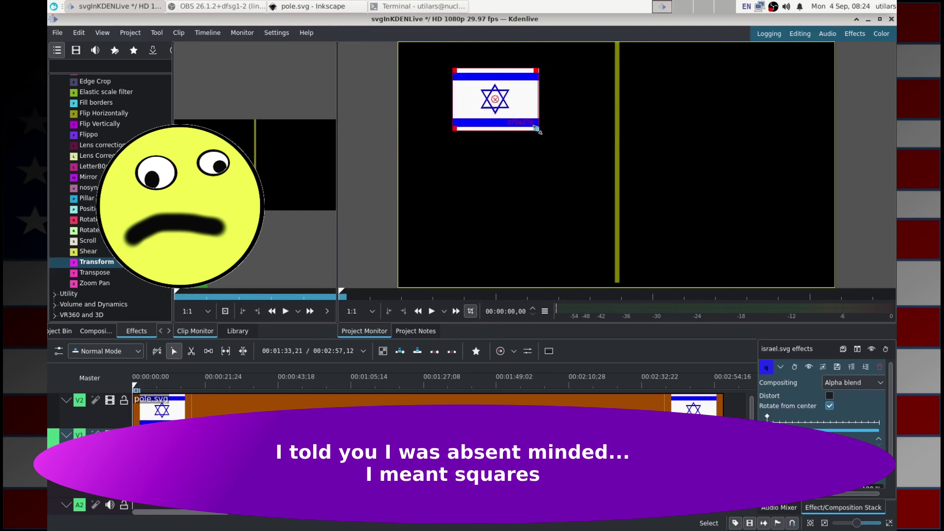
{"action": "left_click_drag", "start_coordinate": [496, 100], "coordinate": [646, 155]}
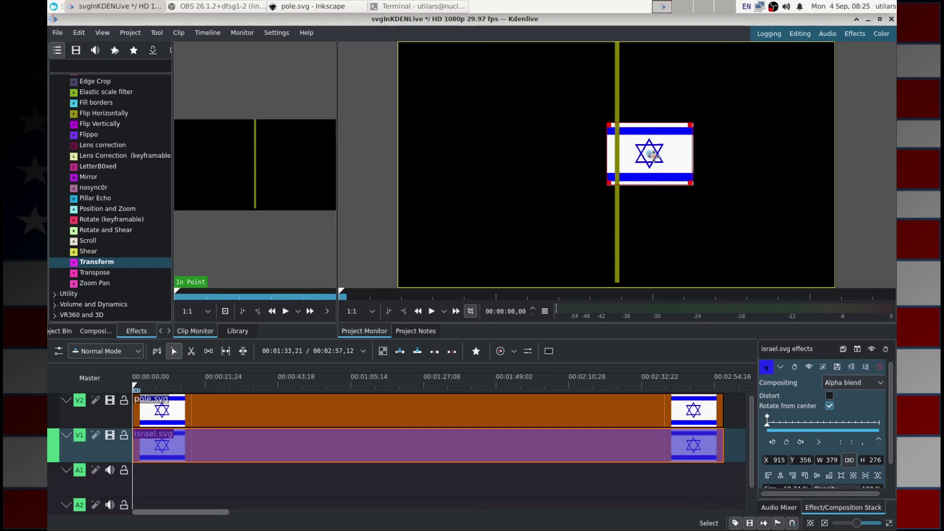
{"action": "left_click_drag", "start_coordinate": [650, 153], "coordinate": [632, 170]}
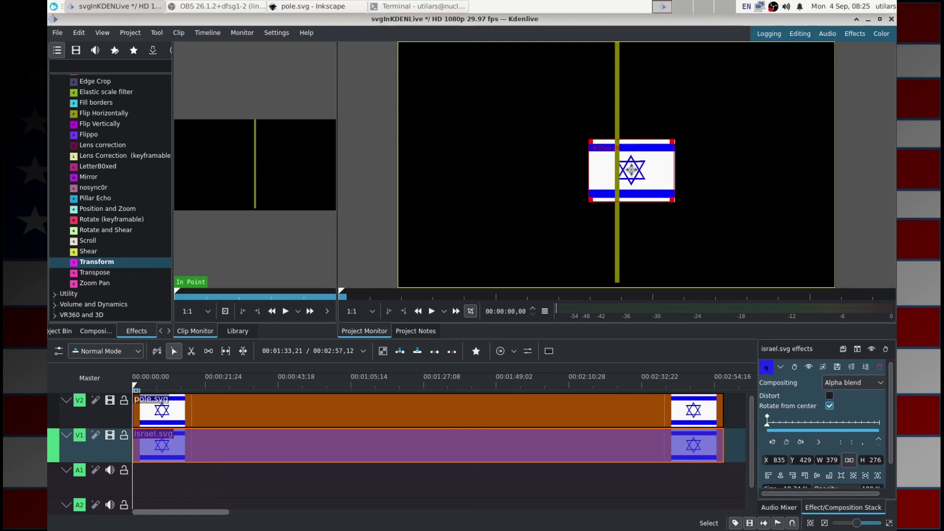
{"action": "left_click_drag", "start_coordinate": [632, 170], "coordinate": [640, 168]}
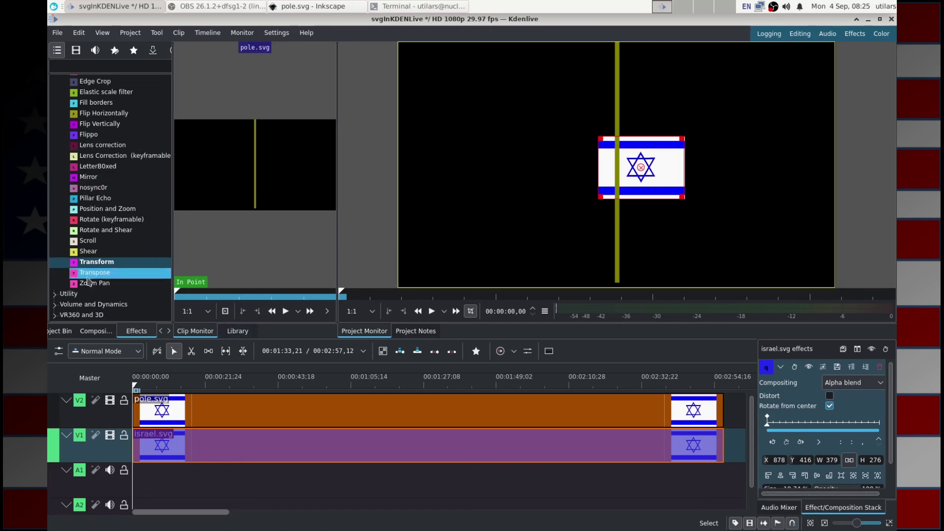
Apply the Transform effect to pole.svg on V2, shrink the pole to about 793 high and move it to the flag's left edge.
{"action": "left_click_drag", "start_coordinate": [101, 262], "coordinate": [237, 408]}
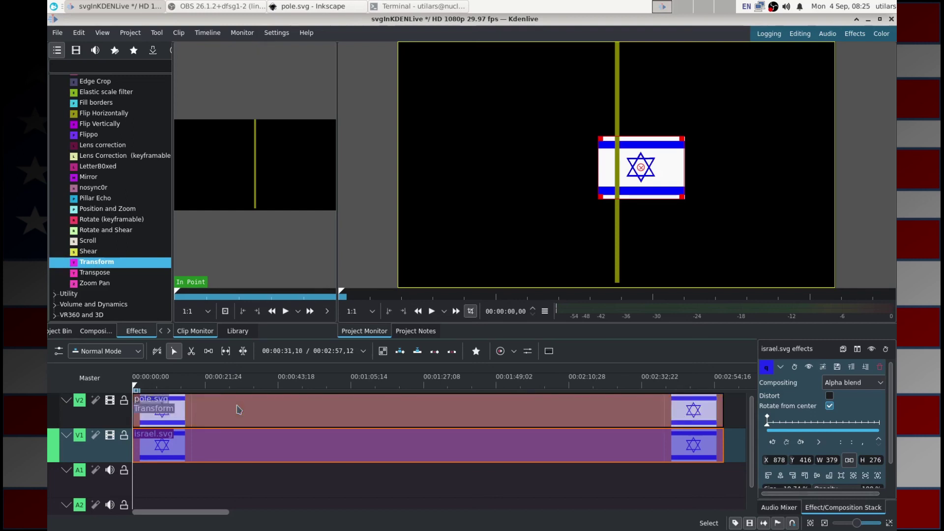
{"action": "left_click", "coordinate": [252, 408]}
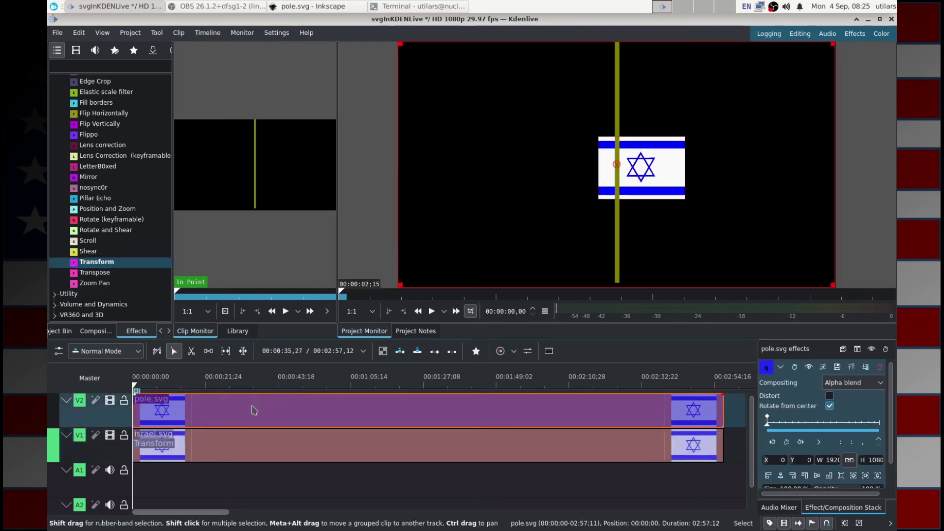
{"action": "left_click_drag", "start_coordinate": [402, 44], "coordinate": [196, 124]}
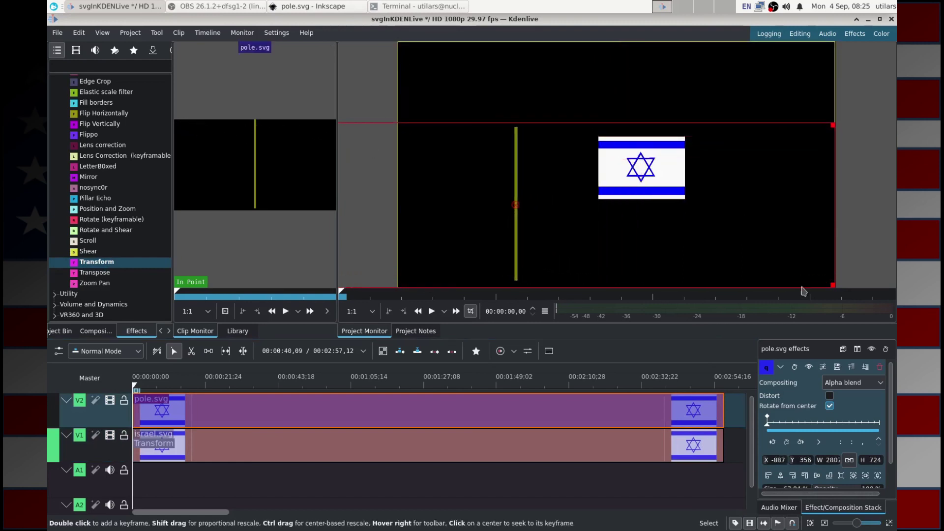
{"action": "left_click_drag", "start_coordinate": [832, 286], "coordinate": [876, 301]}
{"action": "left_click_drag", "start_coordinate": [540, 213], "coordinate": [601, 218]}
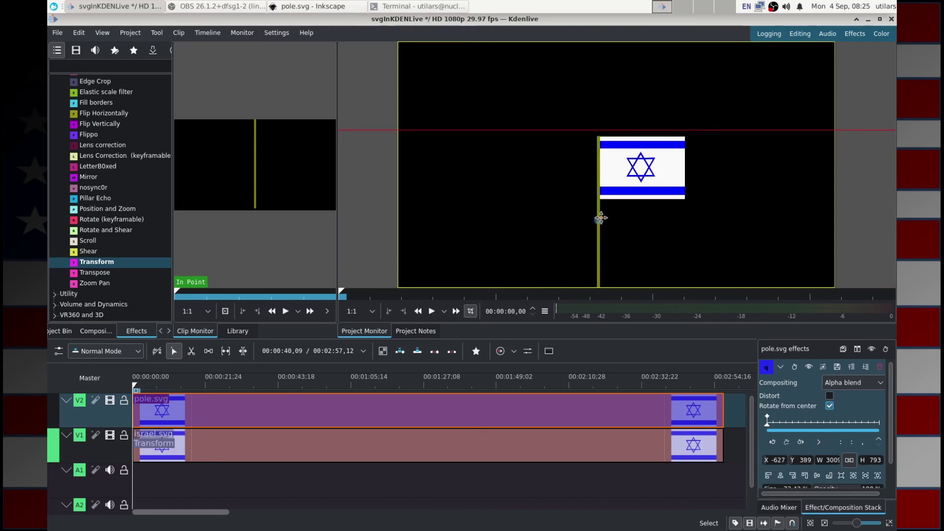
Enlarge the pole to about 4540 x 983 and realign it with the flag's left edge at about X -1384, Y 417.
{"action": "mouse_move", "coordinate": [888, 215]}
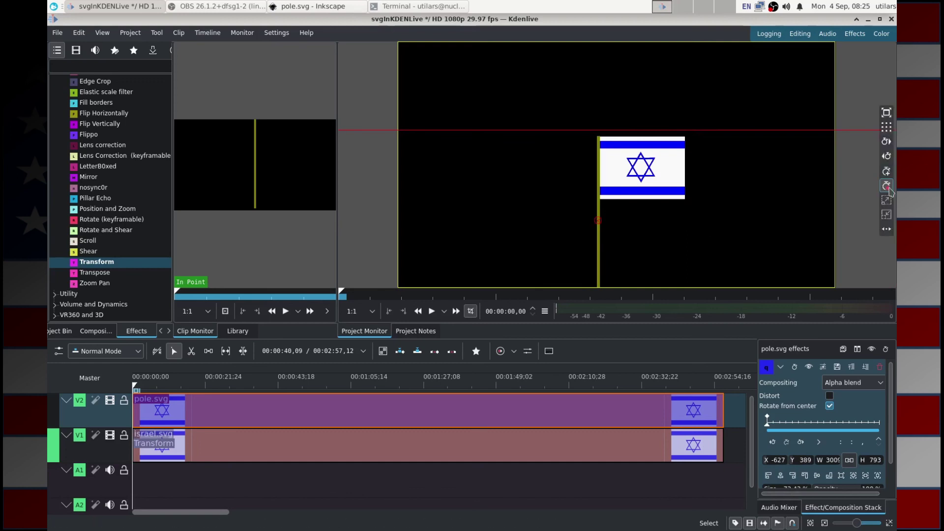
{"action": "left_click", "coordinate": [887, 216]}
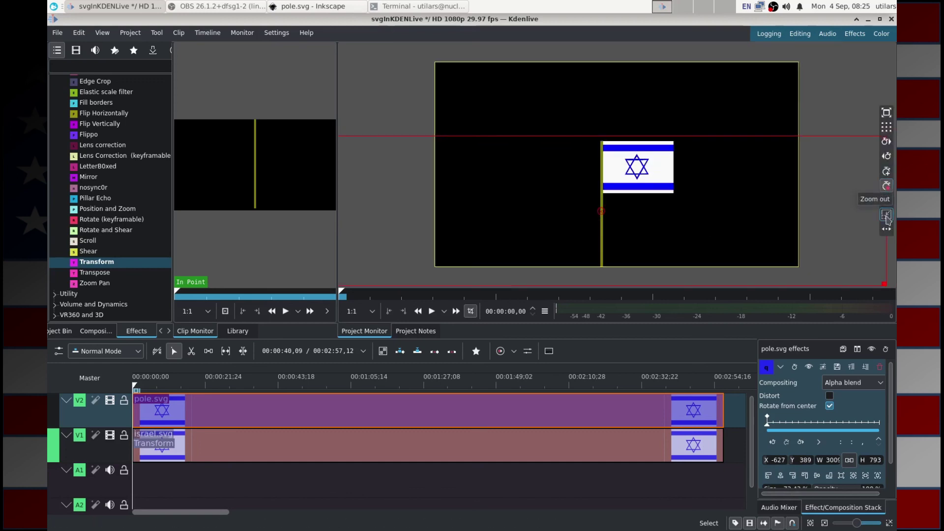
{"action": "left_click", "coordinate": [887, 216]}
{"action": "left_click", "coordinate": [887, 216]}
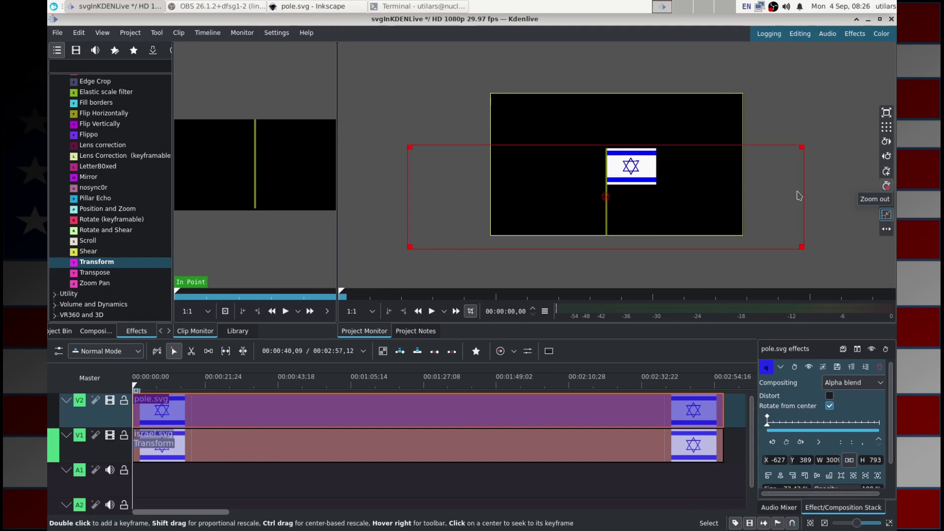
{"action": "left_click_drag", "start_coordinate": [410, 147], "coordinate": [208, 119]}
{"action": "left_click_drag", "start_coordinate": [505, 185], "coordinate": [607, 214]}
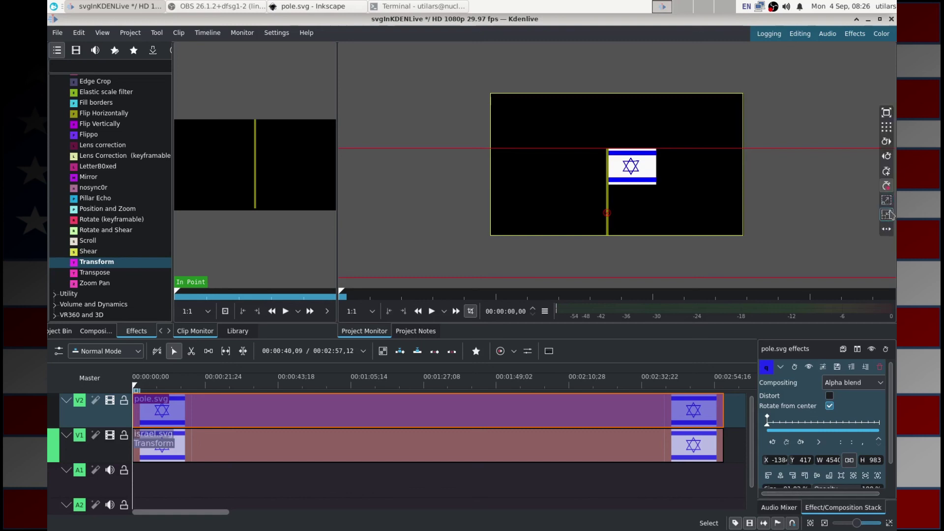
Examine at several zoom levels how the pole meets the flag in an enlarged project monitor.
{"action": "left_click", "coordinate": [887, 215]}
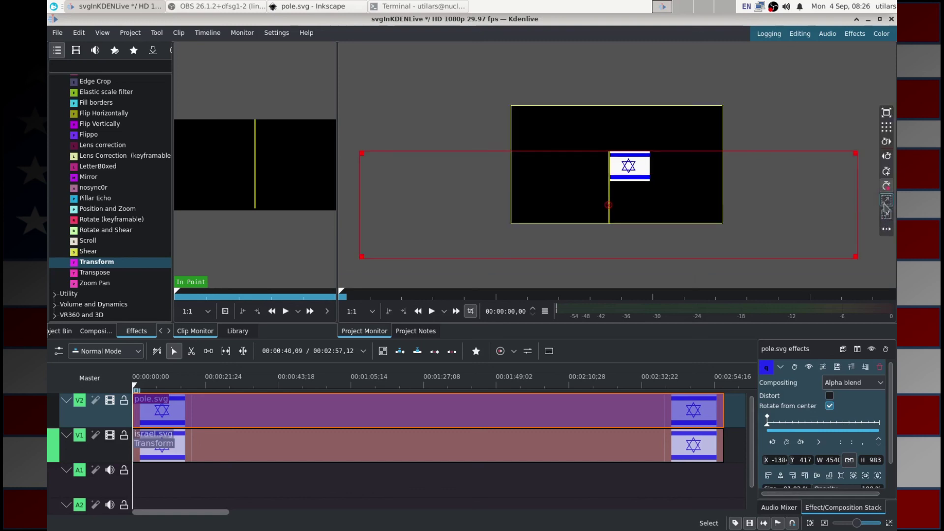
{"action": "left_click", "coordinate": [886, 202]}
{"action": "left_click", "coordinate": [886, 201]}
{"action": "left_click", "coordinate": [886, 201]}
{"action": "left_click", "coordinate": [886, 202]}
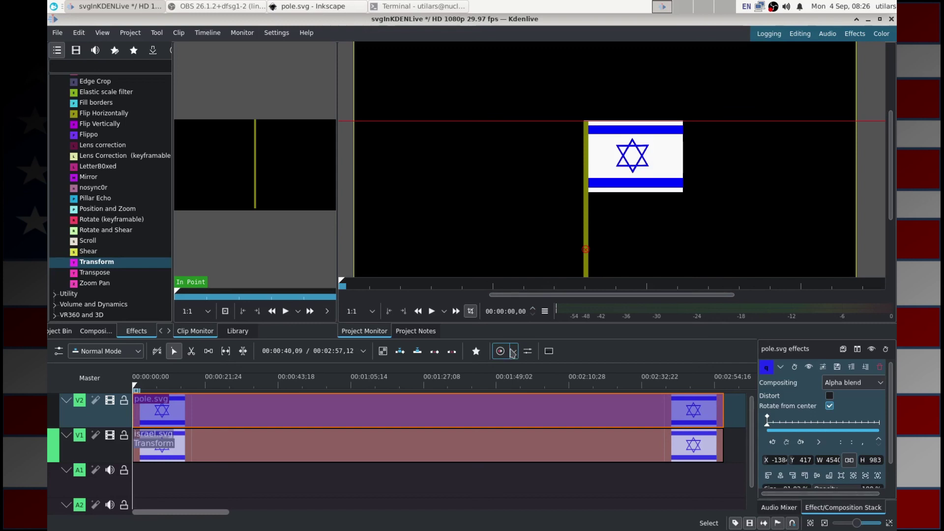
{"action": "left_click_drag", "start_coordinate": [523, 339], "coordinate": [523, 392]}
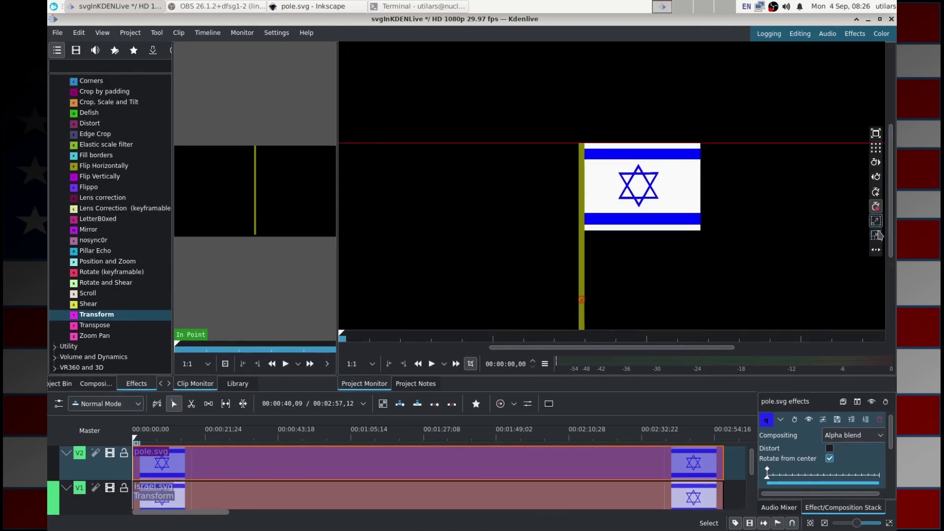
{"action": "left_click", "coordinate": [876, 236]}
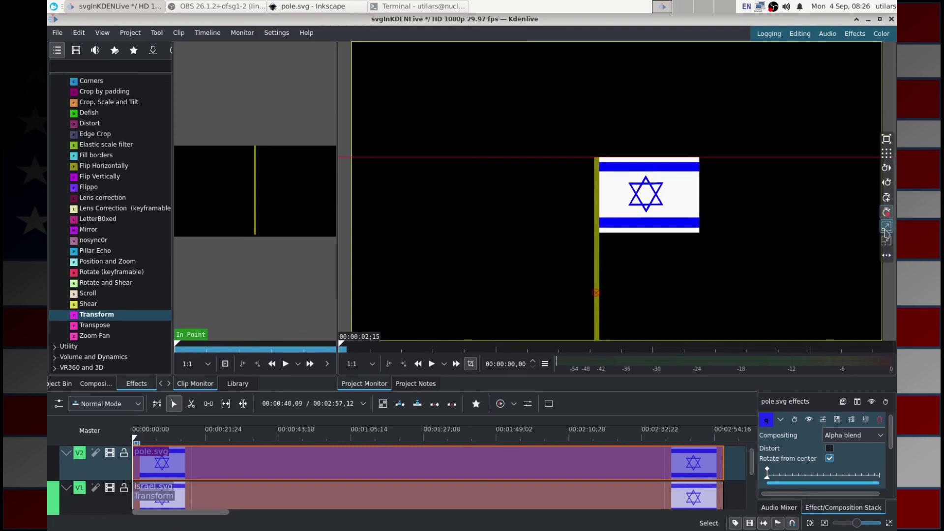
{"action": "left_click", "coordinate": [885, 230]}
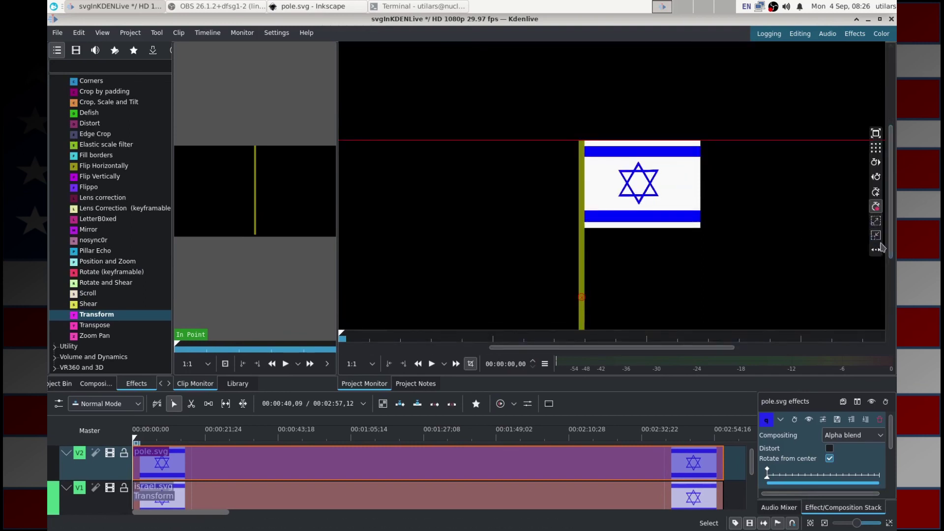
{"action": "left_click", "coordinate": [878, 236]}
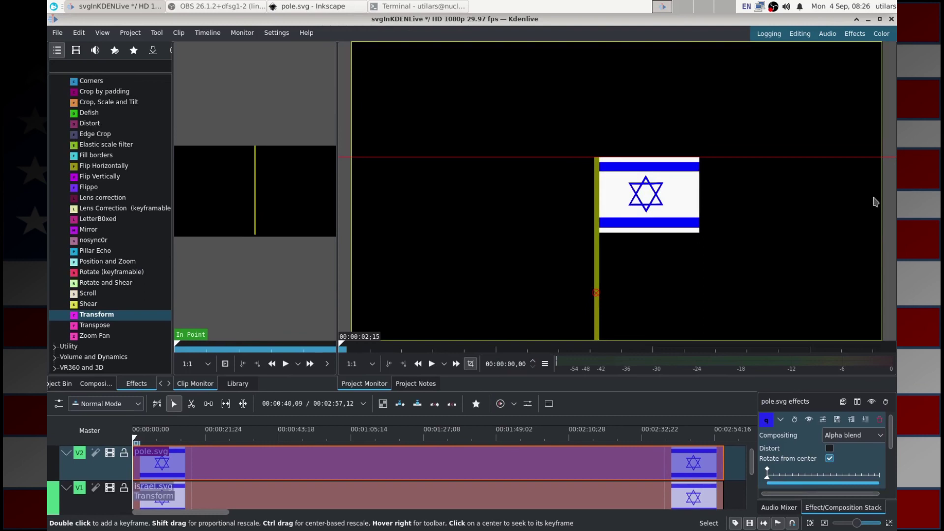
{"action": "left_click", "coordinate": [885, 231]}
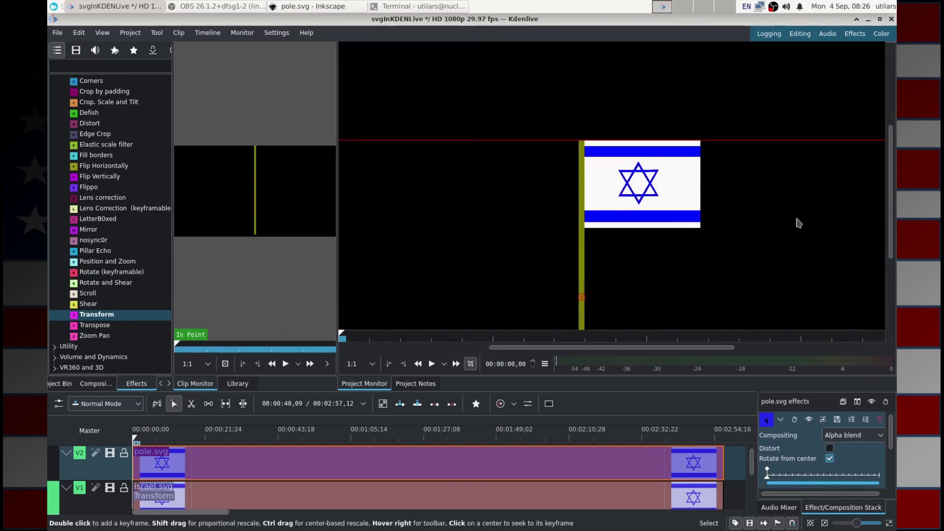
{"action": "mouse_move", "coordinate": [879, 226]}
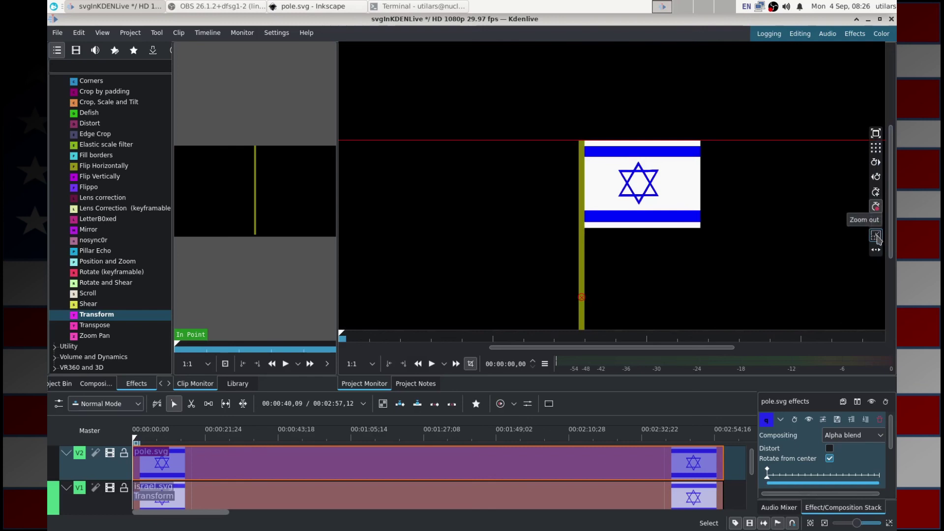
{"action": "left_click", "coordinate": [877, 237]}
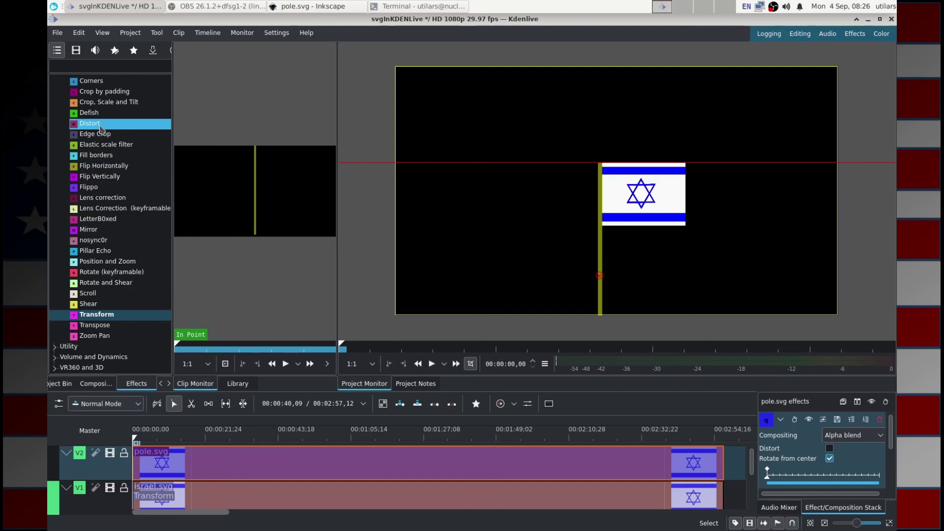
{"action": "left_click_drag", "start_coordinate": [100, 127], "coordinate": [229, 459]}
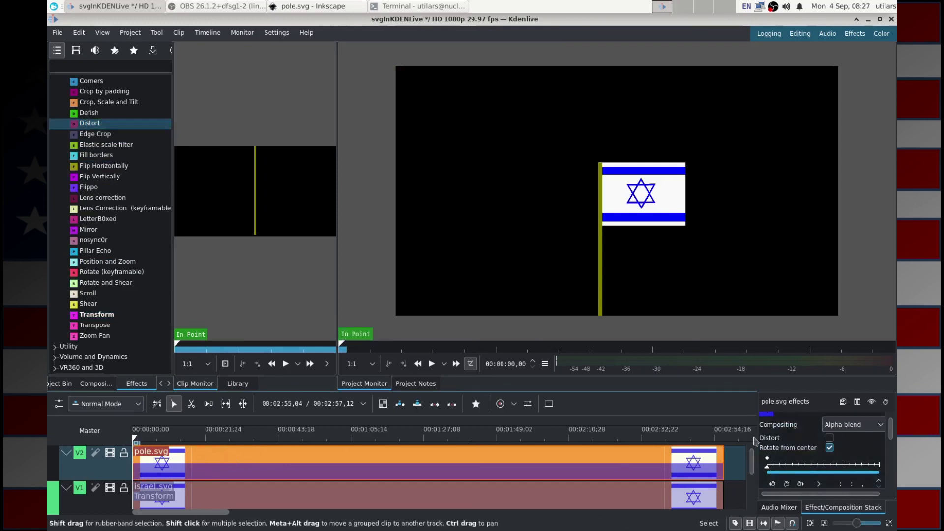
{"action": "left_click_drag", "start_coordinate": [735, 392], "coordinate": [735, 297]}
{"action": "left_click_drag", "start_coordinate": [755, 422], "coordinate": [560, 422]}
{"action": "scroll", "coordinate": [891, 413], "scroll_direction": "down", "scroll_amount": 2}
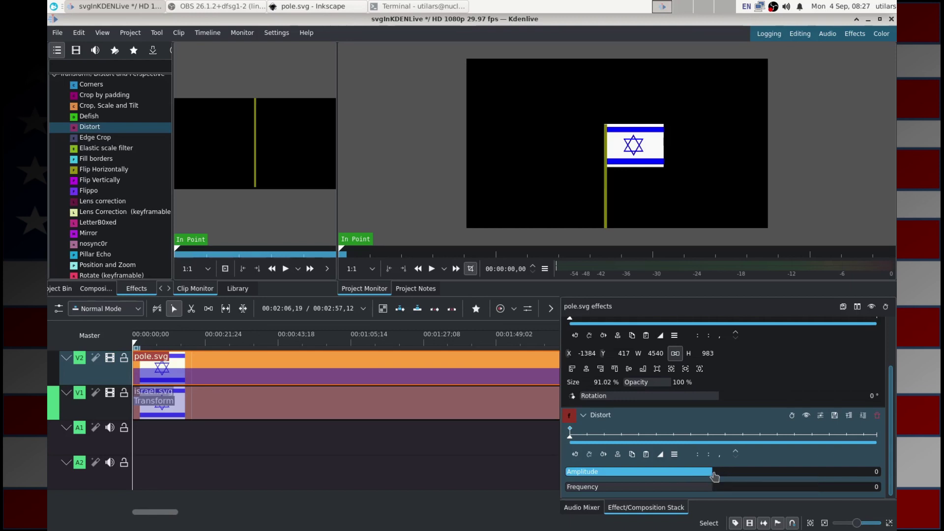
{"action": "left_click_drag", "start_coordinate": [716, 477], "coordinate": [721, 479]}
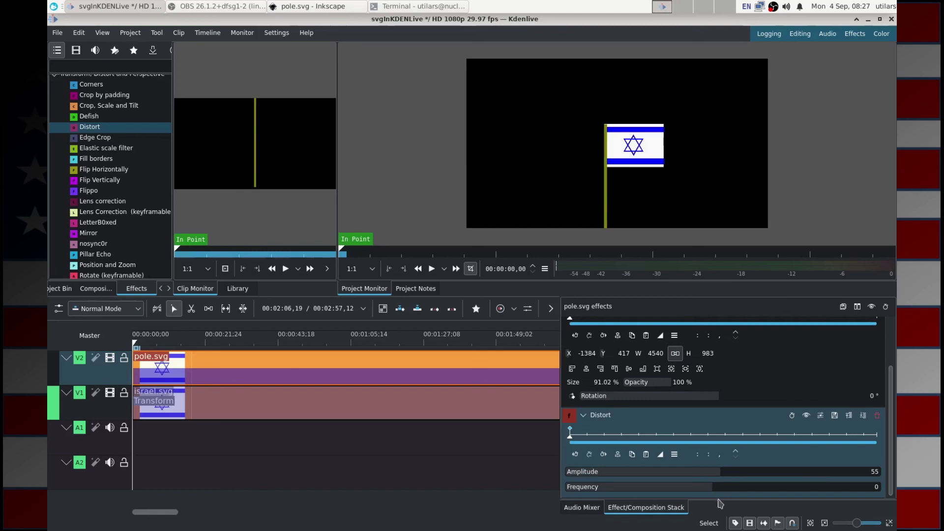
{"action": "left_click", "coordinate": [721, 491]}
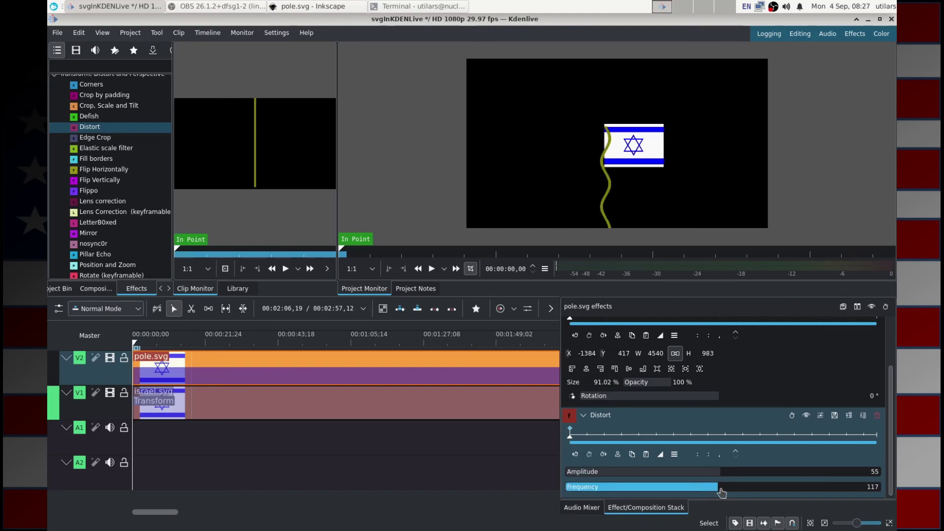
{"action": "scroll", "coordinate": [721, 493], "scroll_direction": "down", "scroll_amount": 7}
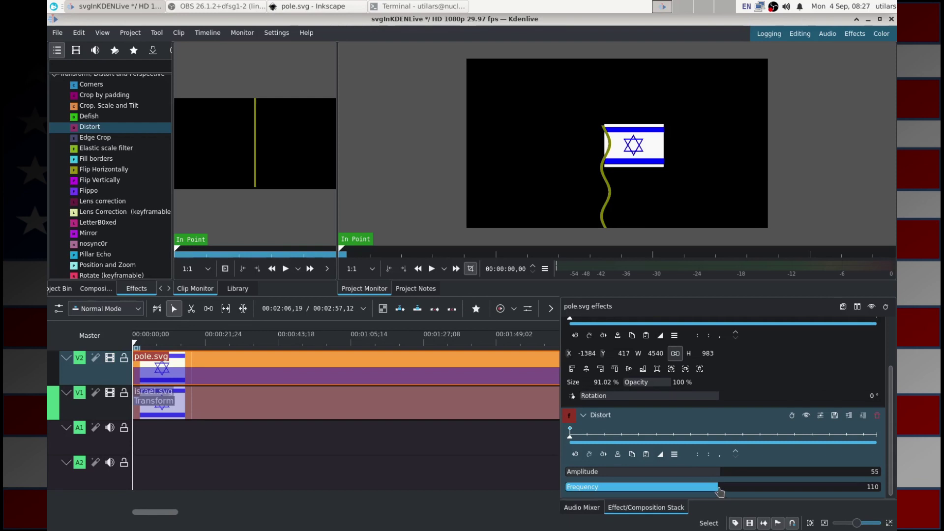
{"action": "left_click", "coordinate": [876, 417]}
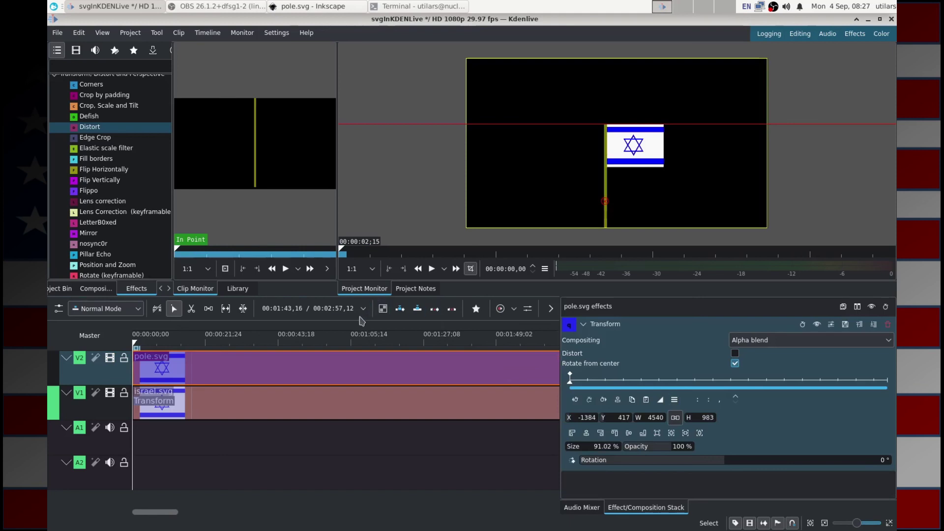
Apply the Distort effect to israel.svg on V1 with amplitude 62 and frequency 110.
{"action": "left_click", "coordinate": [86, 129]}
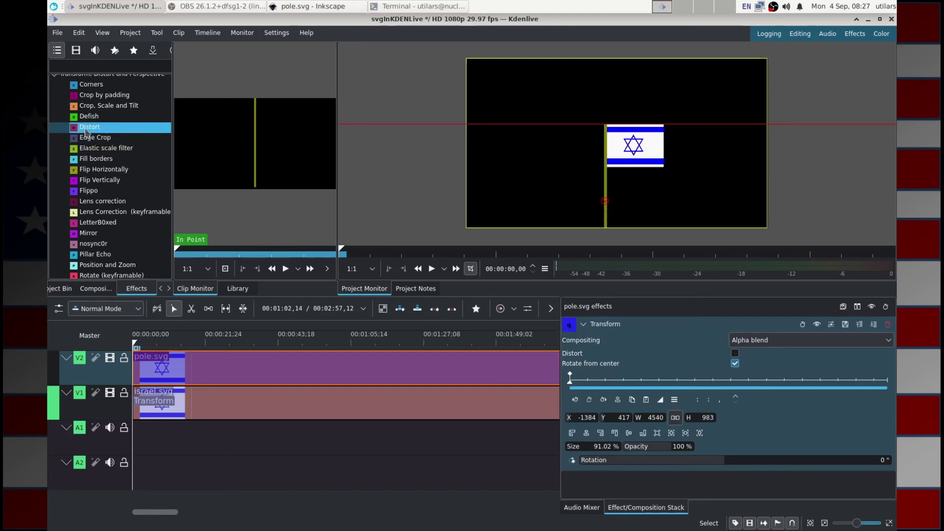
{"action": "left_click_drag", "start_coordinate": [225, 406], "coordinate": [227, 406]}
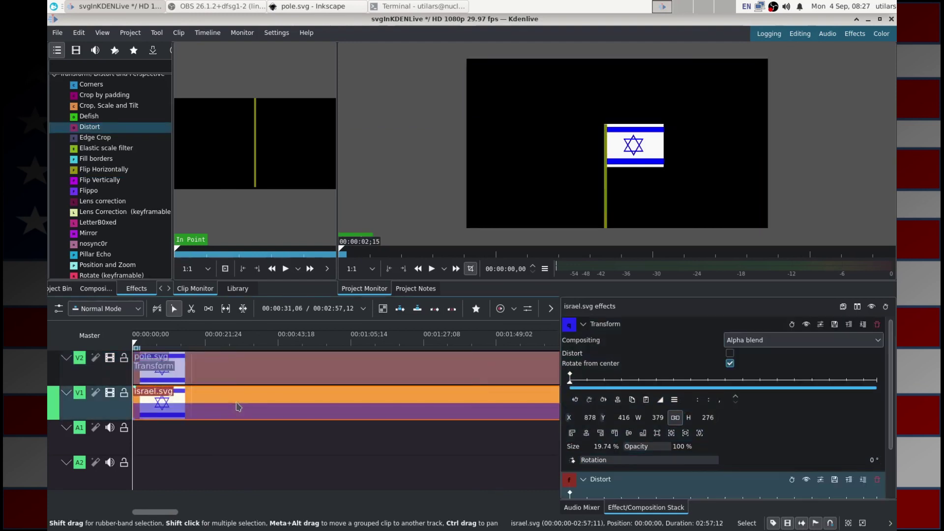
{"action": "left_click_drag", "start_coordinate": [890, 418], "coordinate": [888, 468]}
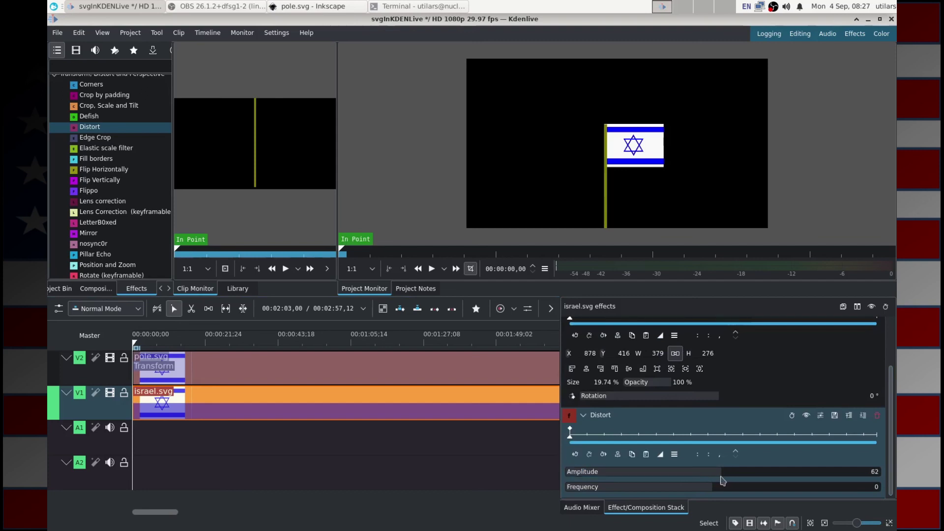
{"action": "left_click", "coordinate": [723, 487]}
{"action": "left_click_drag", "start_coordinate": [728, 493], "coordinate": [721, 494]}
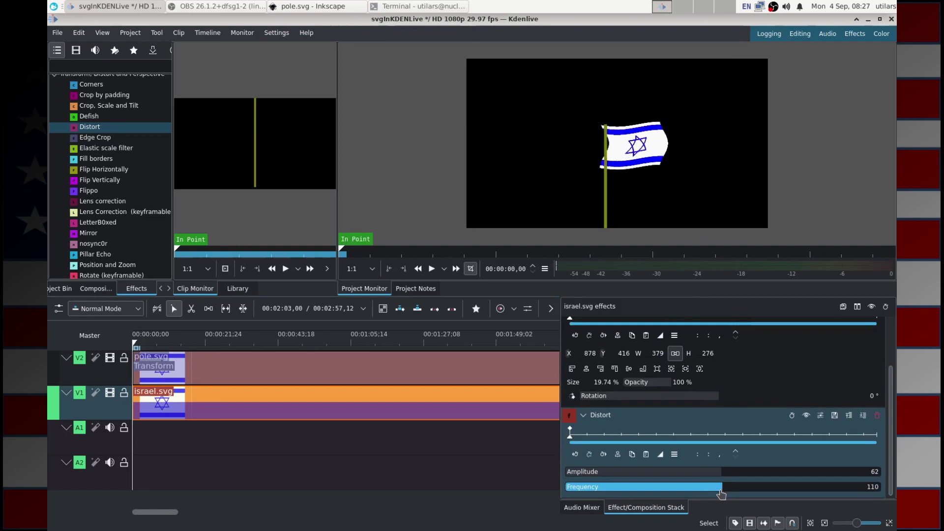
Widen the project monitor and set the flag's Distort frequency to 48.
{"action": "left_click_drag", "start_coordinate": [338, 246], "coordinate": [249, 243]}
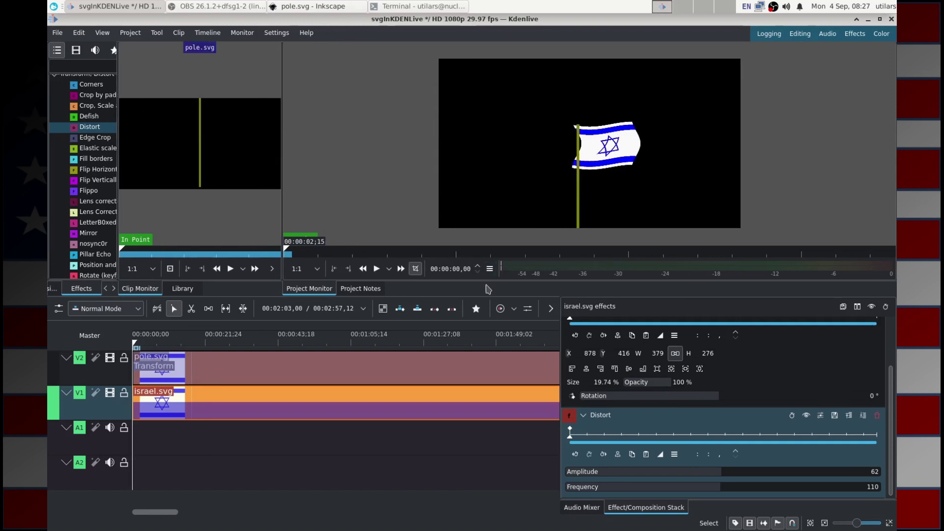
{"action": "mouse_move", "coordinate": [486, 299]}
{"action": "left_mouse_down"}
{"action": "mouse_move", "coordinate": [485, 321]}
{"action": "mouse_move", "coordinate": [485, 299]}
{"action": "left_mouse_up"}
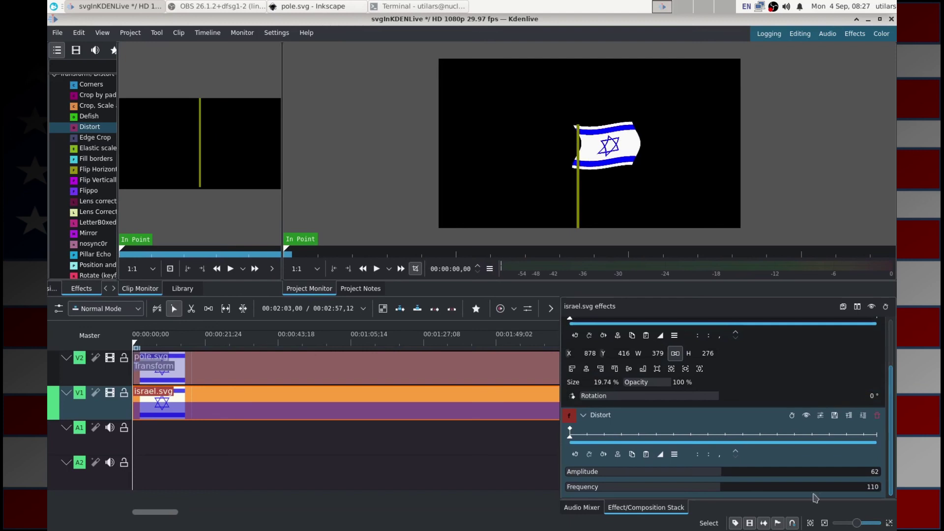
{"action": "left_click", "coordinate": [713, 491]}
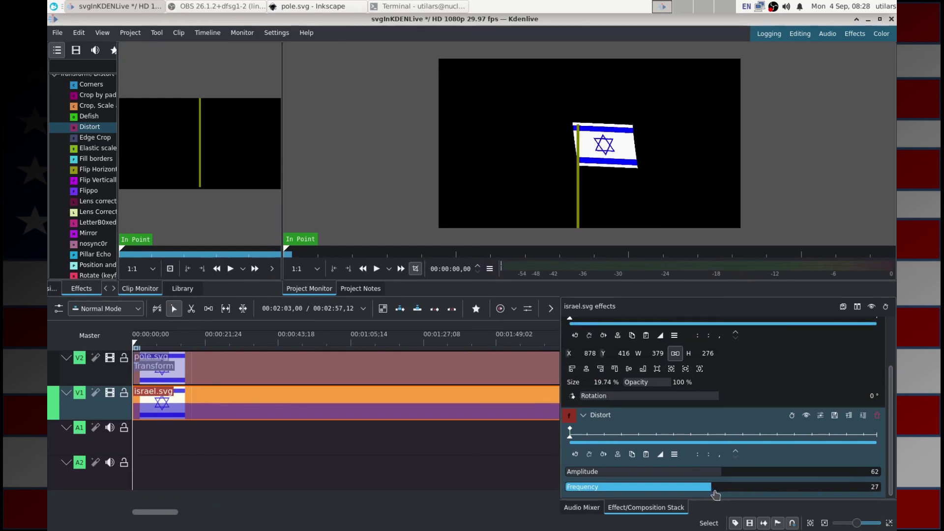
{"action": "left_click", "coordinate": [716, 493]}
{"action": "left_click", "coordinate": [716, 494]}
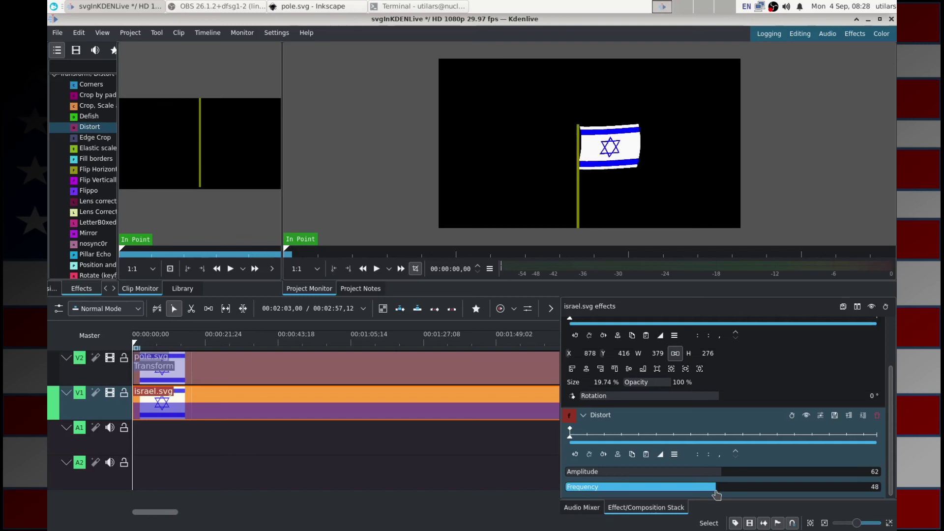
Preview the waving flag from the timeline start and move its Distort effect above Transform in the effect stack.
{"action": "left_click", "coordinate": [137, 344]}
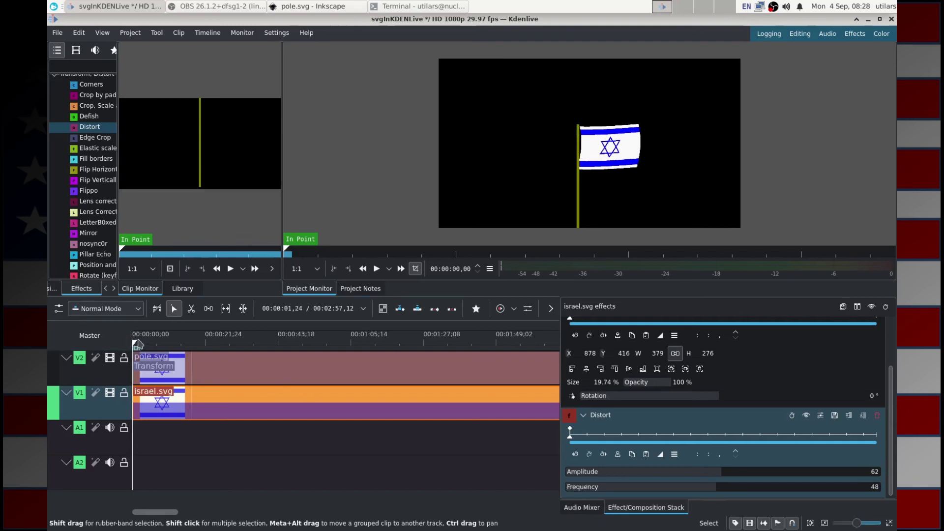
{"action": "mouse_move", "coordinate": [134, 346]}
{"action": "left_mouse_down"}
{"action": "mouse_move", "coordinate": [170, 350]}
{"action": "mouse_move", "coordinate": [124, 358]}
{"action": "left_mouse_up"}
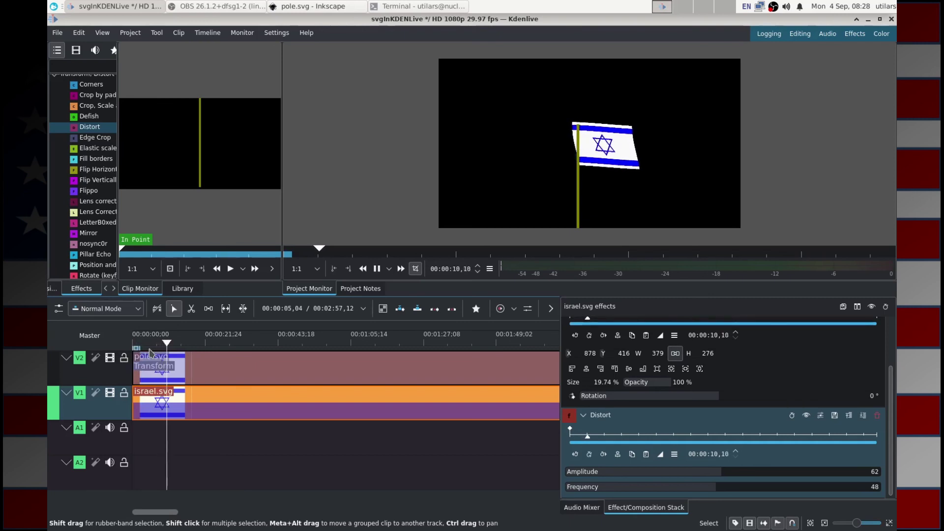
{"action": "key", "text": "space"}
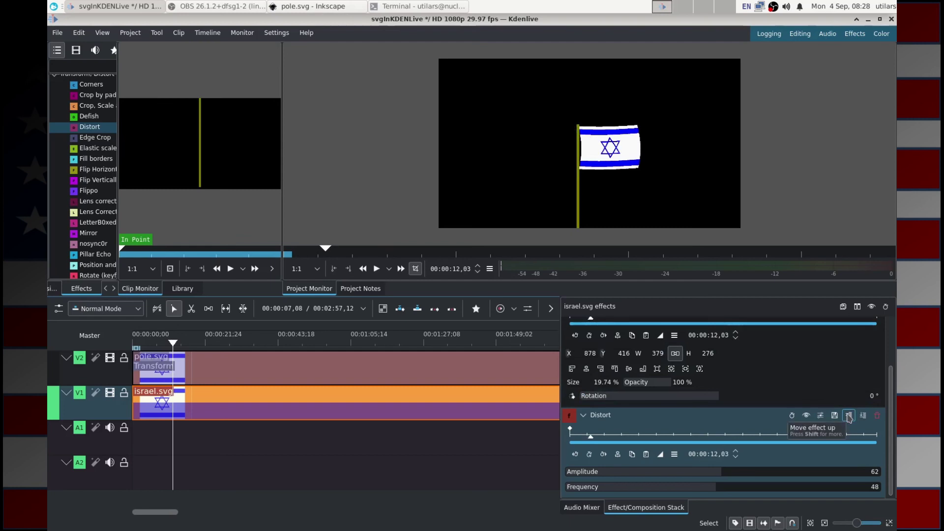
{"action": "left_click", "coordinate": [849, 416]}
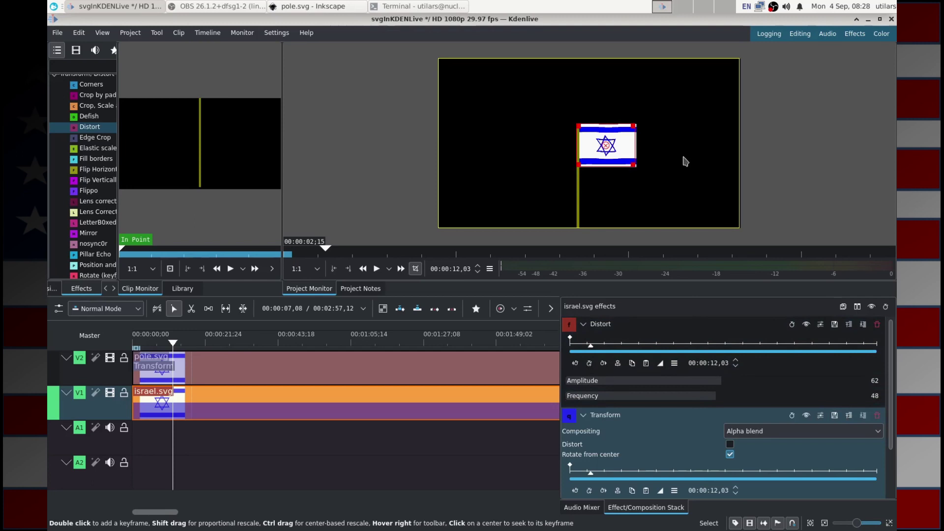
Play the flag animation from the timeline start, zooming in the project monitor and turning off its edit mode.
{"action": "left_click_drag", "start_coordinate": [173, 345], "coordinate": [127, 348]}
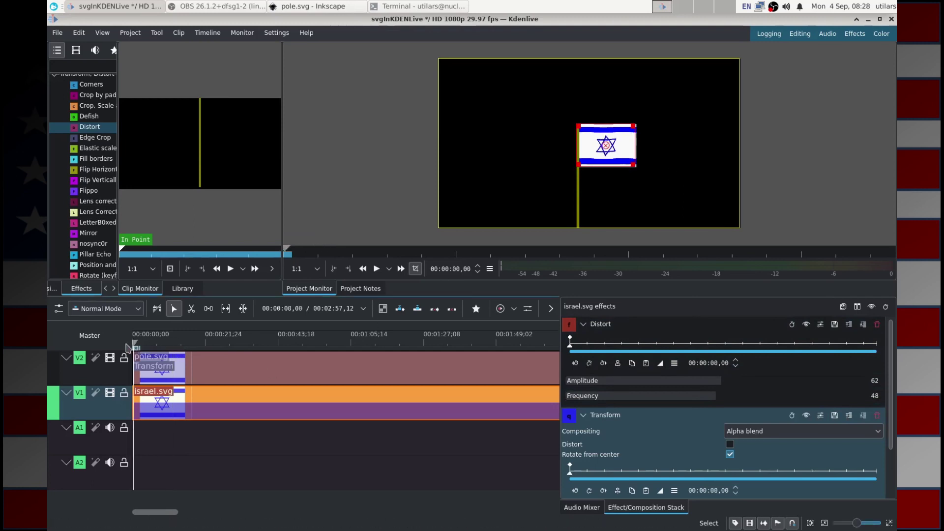
{"action": "key", "text": "space"}
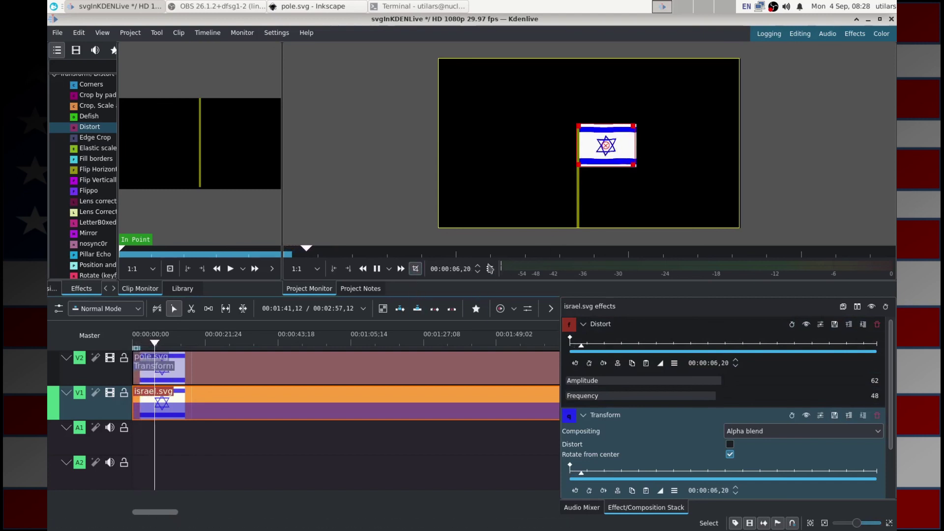
{"action": "mouse_move", "coordinate": [887, 185]}
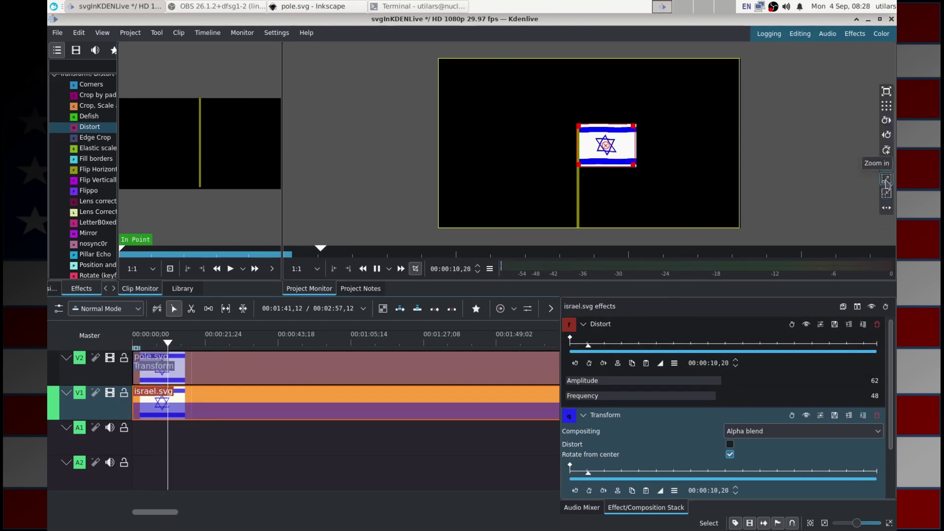
{"action": "left_click", "coordinate": [887, 180]}
{"action": "left_click", "coordinate": [887, 180]}
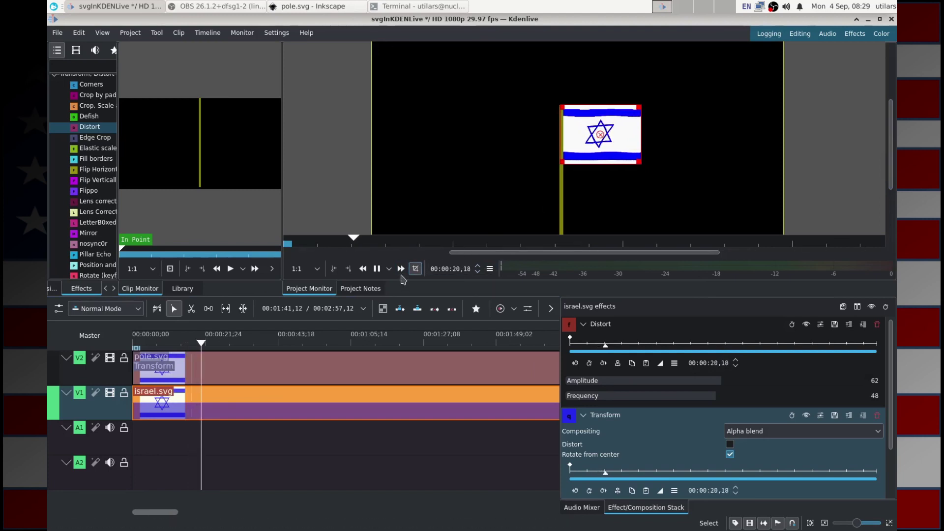
{"action": "left_click", "coordinate": [416, 269]}
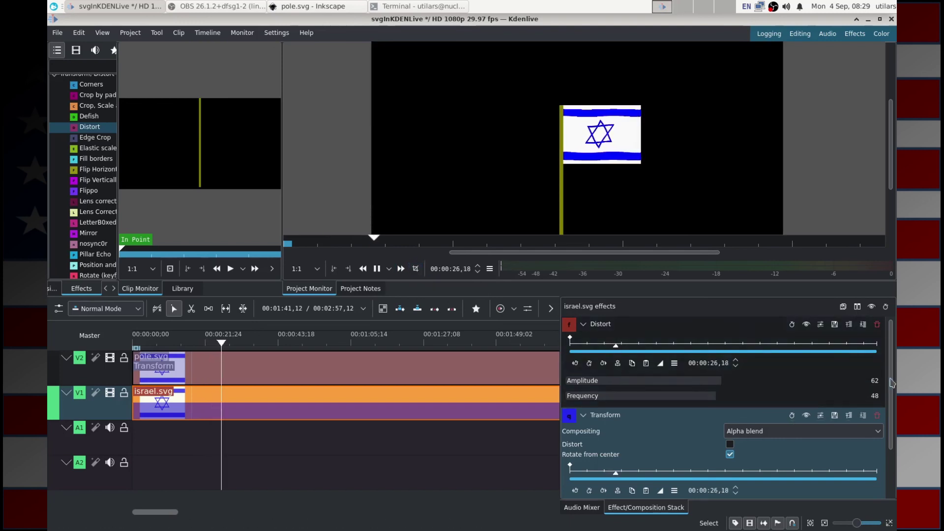
Set the flag's Distort amplitude to 107 and frequency to -179.
{"action": "scroll", "coordinate": [884, 438], "scroll_direction": "down", "scroll_amount": 2}
{"action": "scroll", "coordinate": [883, 437], "scroll_direction": "down", "scroll_amount": 1}
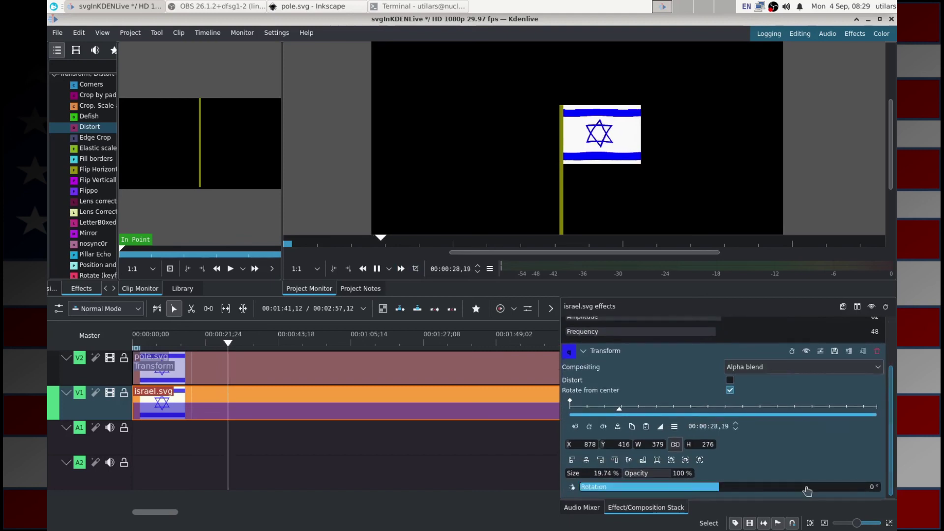
{"action": "key", "text": "space"}
{"action": "scroll", "coordinate": [807, 421], "scroll_direction": "up", "scroll_amount": 2}
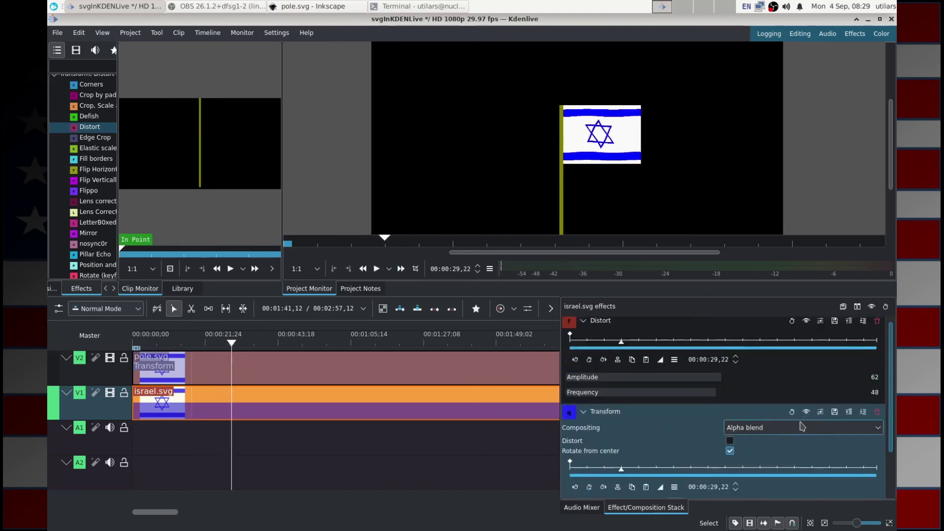
{"action": "key", "text": "space"}
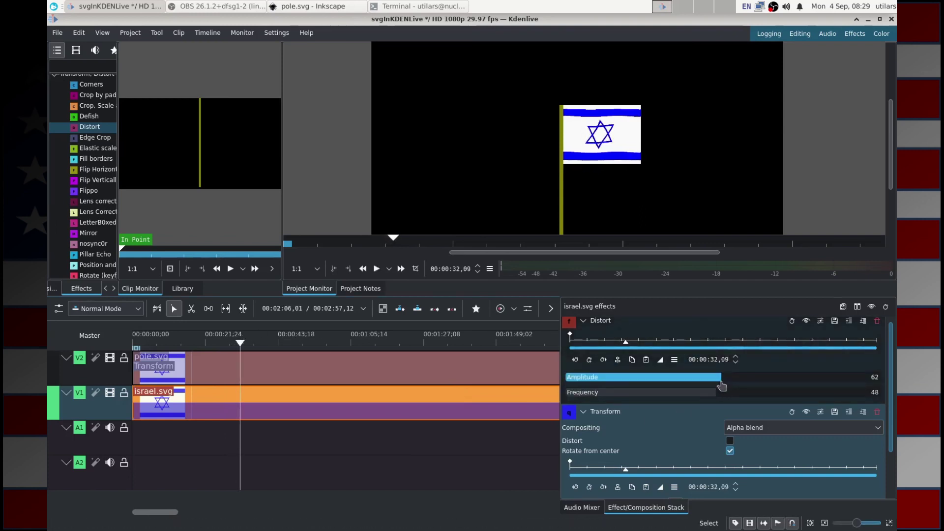
{"action": "left_click_drag", "start_coordinate": [724, 385], "coordinate": [700, 399]}
{"action": "left_click_drag", "start_coordinate": [755, 382], "coordinate": [729, 385]}
{"action": "scroll", "coordinate": [894, 336], "scroll_direction": "up", "scroll_amount": 1}
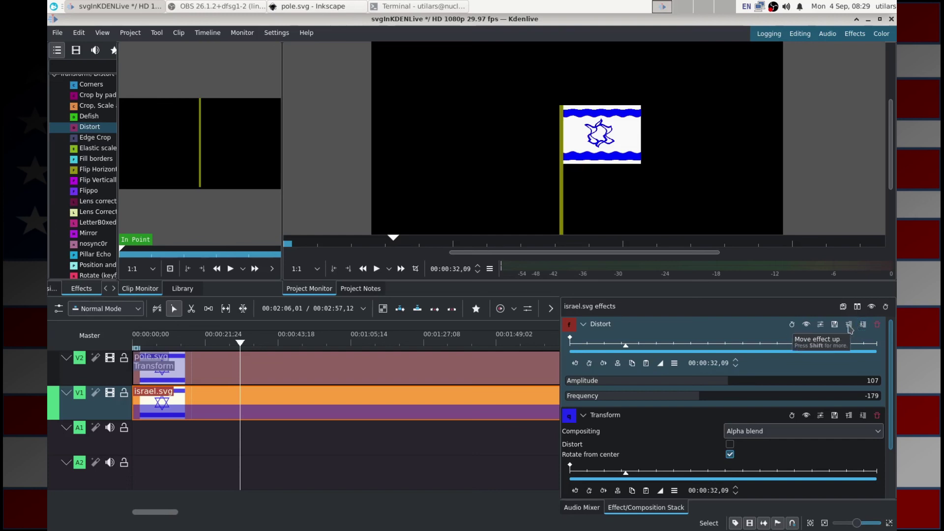
Place the flag's Distort effect below Transform and set its amplitude to 45 and frequency to -131.
{"action": "left_click", "coordinate": [864, 325]}
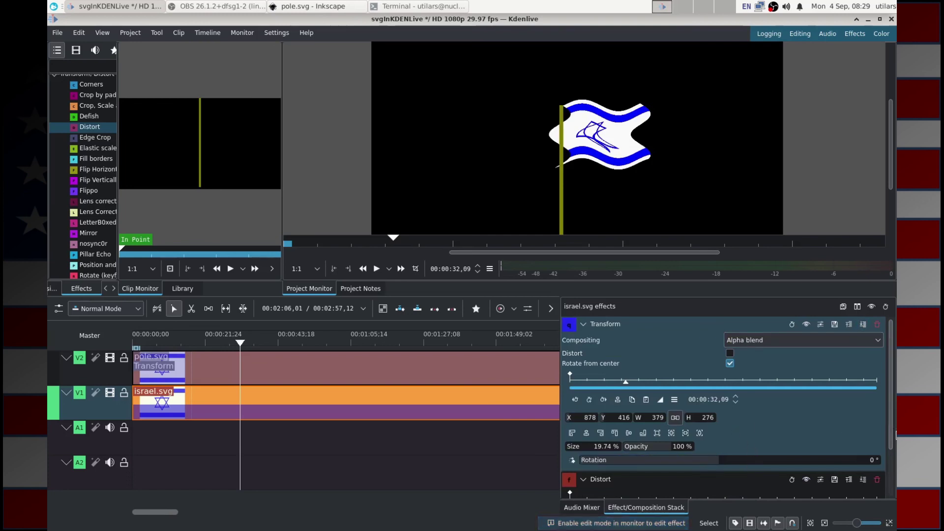
{"action": "scroll", "coordinate": [894, 444], "scroll_direction": "down", "scroll_amount": 1}
{"action": "scroll", "coordinate": [893, 444], "scroll_direction": "down", "scroll_amount": 1}
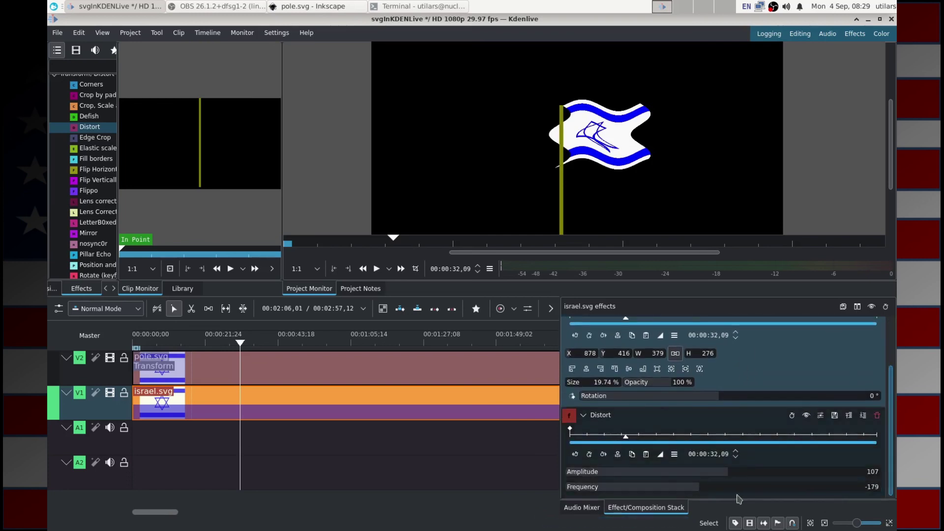
{"action": "left_click_drag", "start_coordinate": [725, 479], "coordinate": [713, 479]}
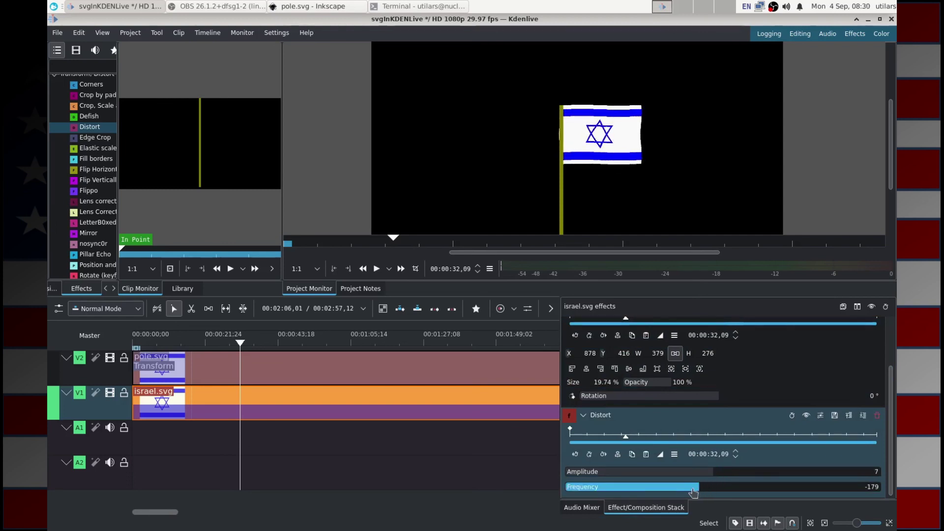
{"action": "mouse_move", "coordinate": [707, 493]}
{"action": "left_mouse_down"}
{"action": "mouse_move", "coordinate": [691, 488]}
{"action": "mouse_move", "coordinate": [716, 493]}
{"action": "left_mouse_up"}
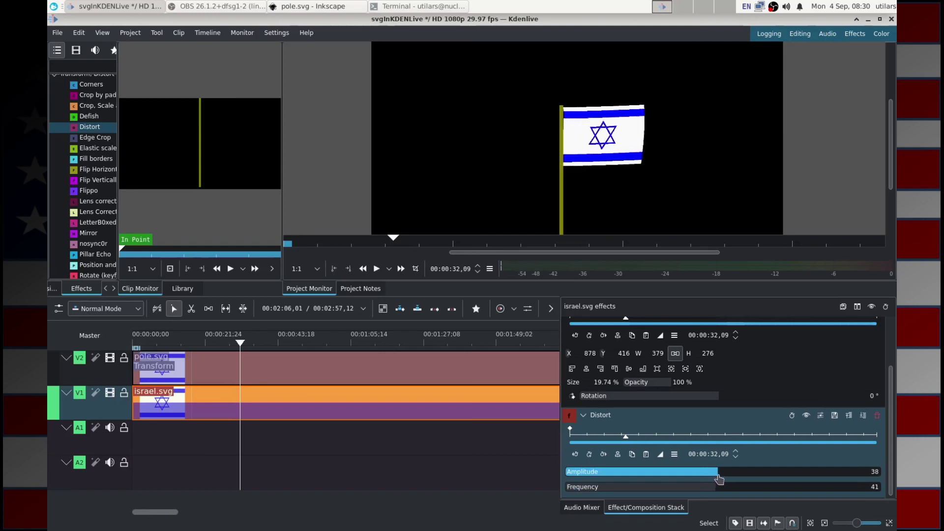
{"action": "left_click_drag", "start_coordinate": [709, 491], "coordinate": [704, 488]}
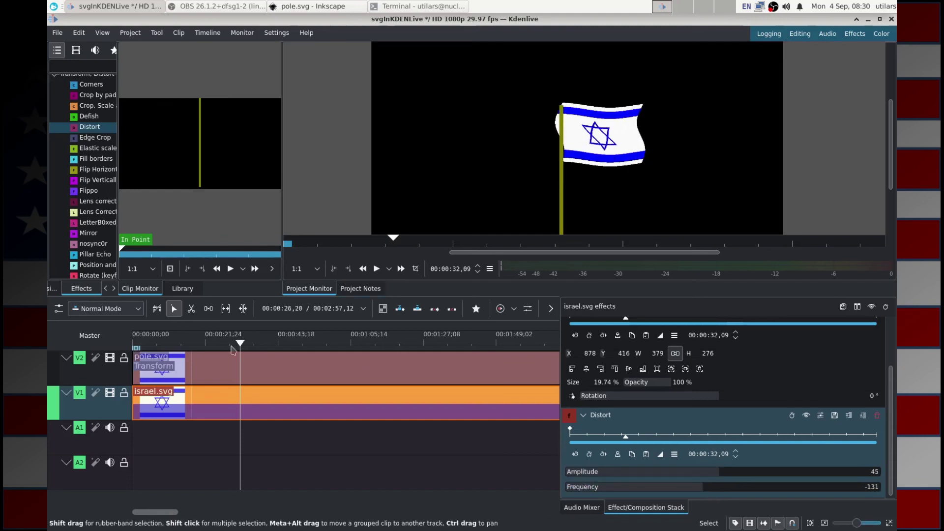
Play the waving flag from the timeline start, set its Distort amplitude to 30, and play it again.
{"action": "key", "text": "Home"}
{"action": "key", "text": "space"}
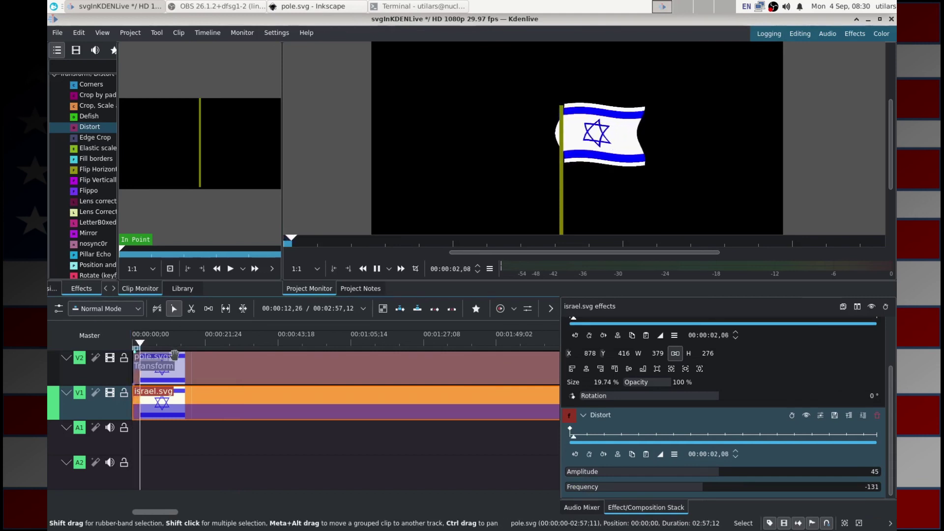
{"action": "key", "text": "space"}
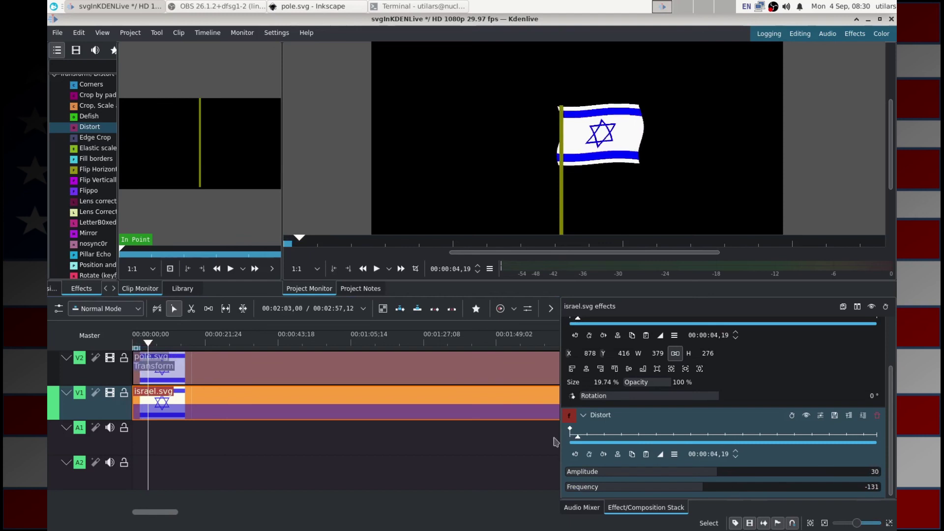
{"action": "key", "text": "Home"}
{"action": "key", "text": "space"}
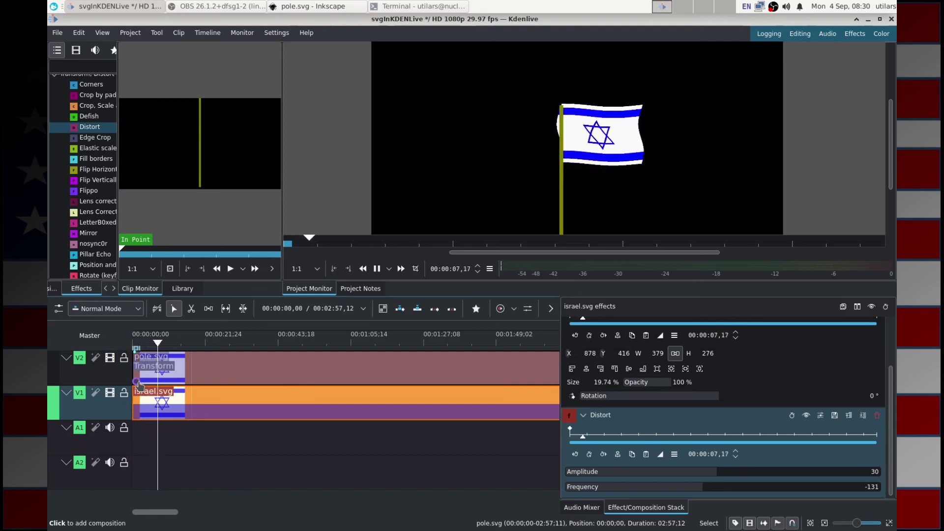
{"action": "key", "text": "space"}
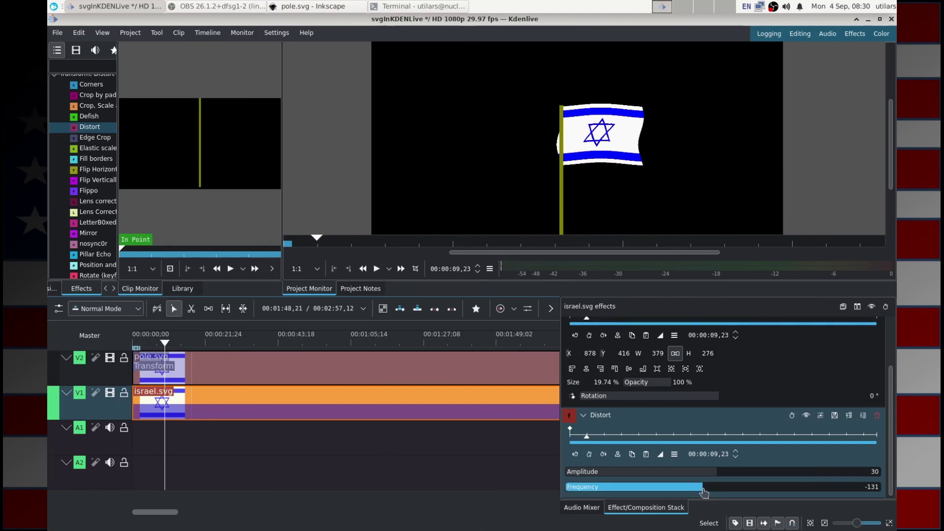
Set the flag's Distort frequency to -80 and amplitude to 20, and preview the waving.
{"action": "left_click", "coordinate": [871, 486]}
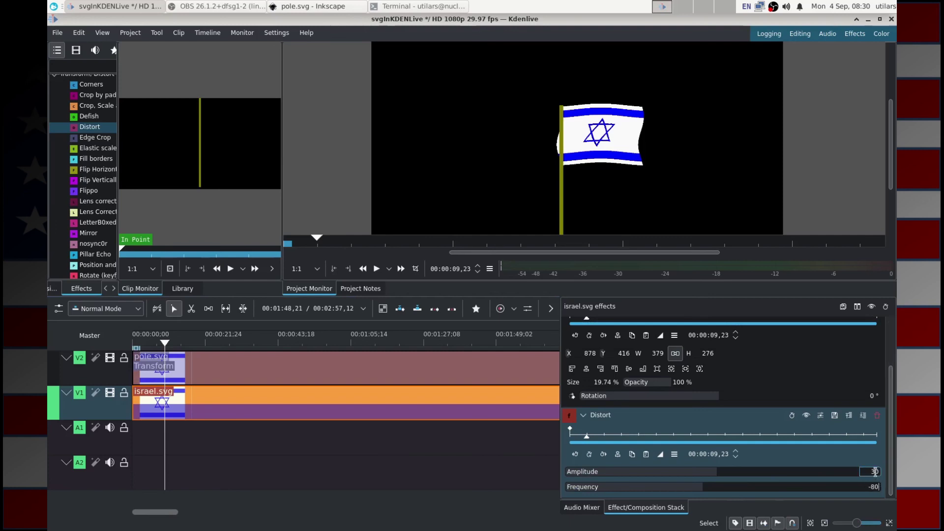
{"action": "key", "text": "Return"}
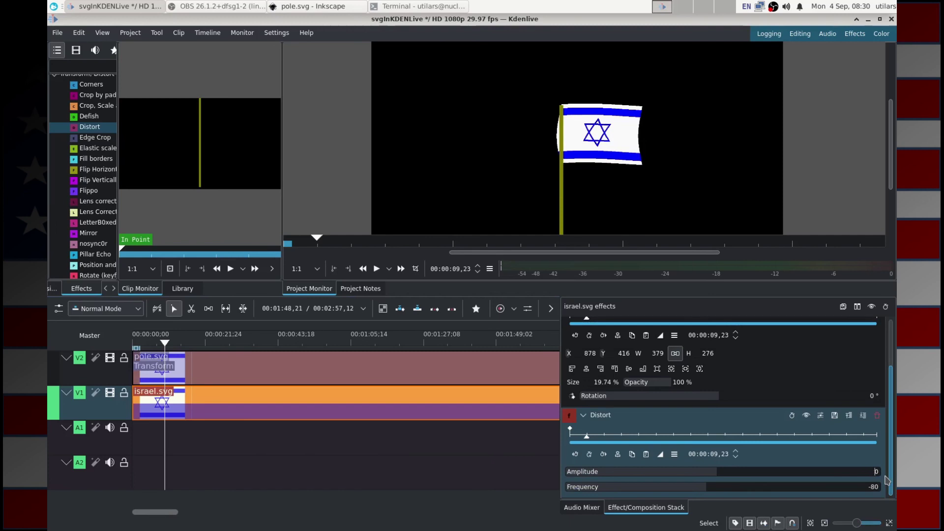
{"action": "key", "text": "space"}
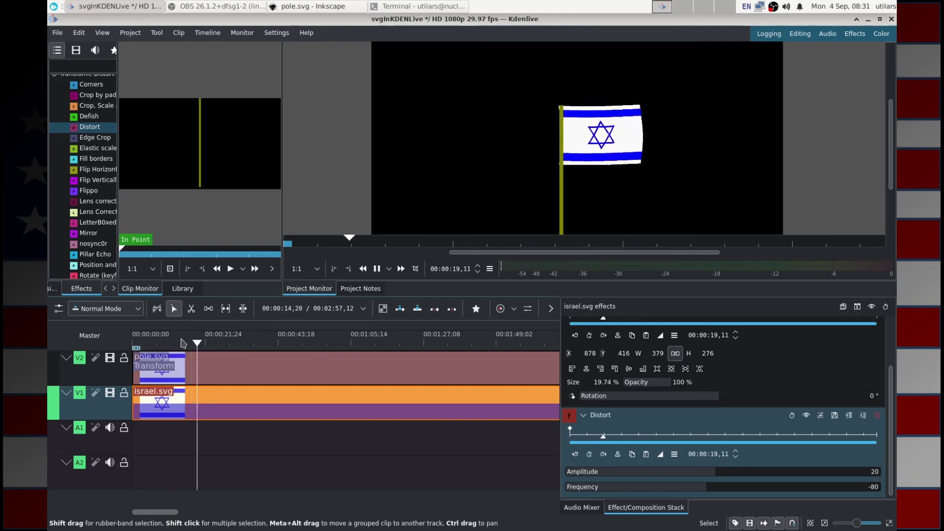
{"action": "key", "text": "space"}
Switch to the file manager and open the source/videos/cartoon_flag folder.
{"action": "left_click", "coordinate": [67, 5]}
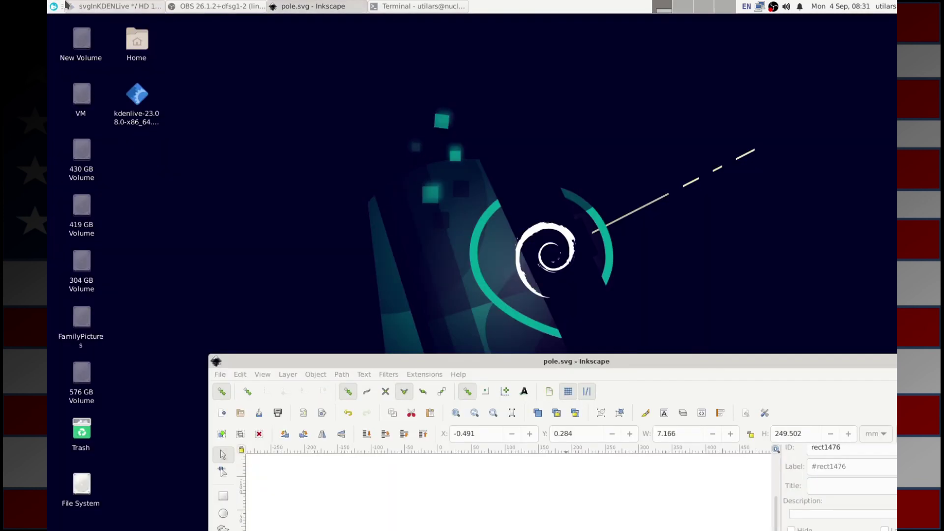
{"action": "left_click", "coordinate": [67, 5]}
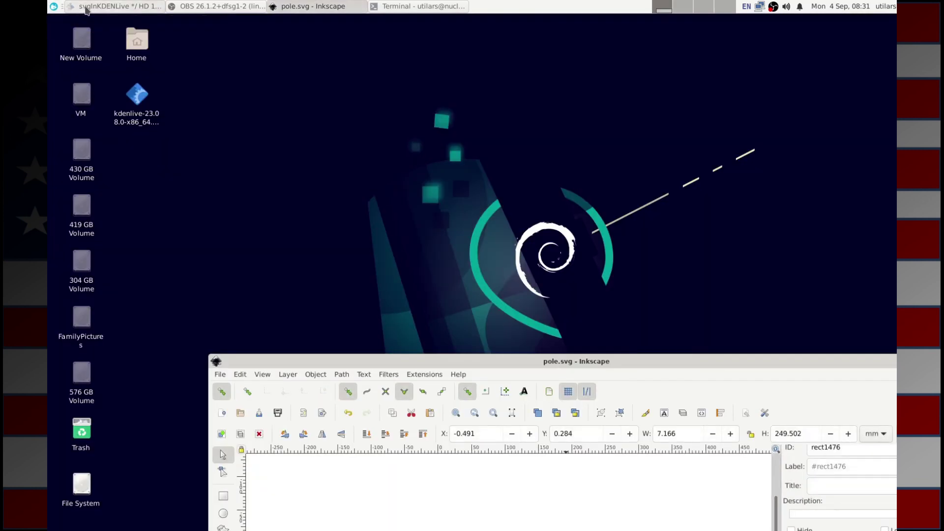
{"action": "left_click", "coordinate": [53, 6]}
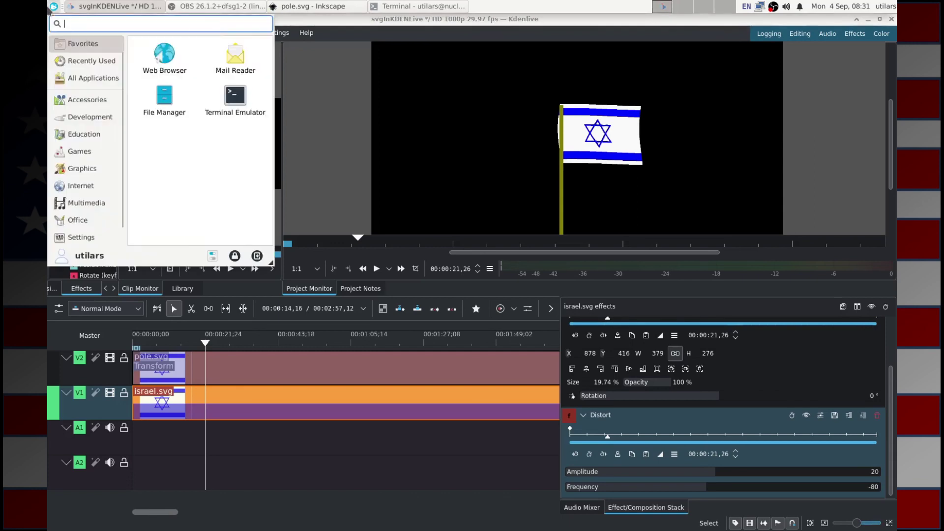
{"action": "left_click", "coordinate": [160, 101]}
{"action": "double_click", "coordinate": [187, 169]}
{"action": "double_click", "coordinate": [185, 87]}
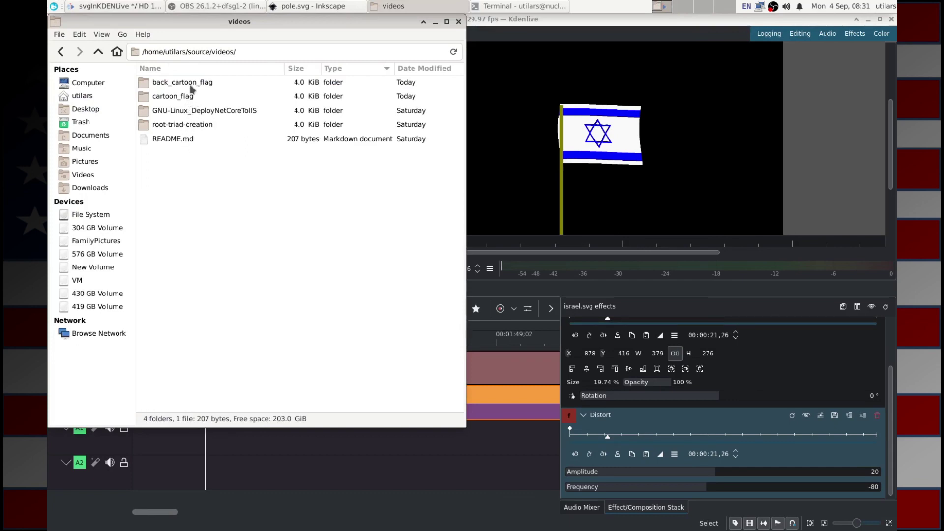
{"action": "double_click", "coordinate": [190, 103]}
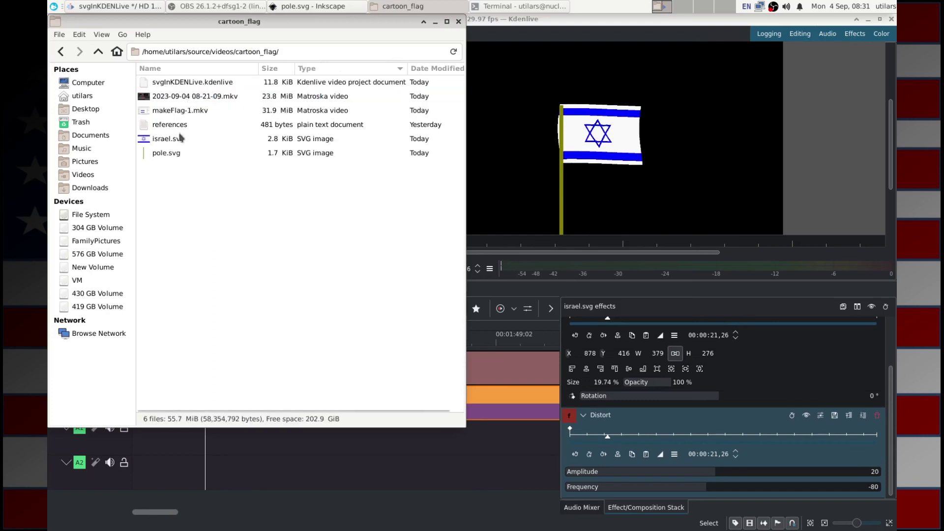
Open pole.svg from the folder in Inkscape and inspect how the pole sits on its page.
{"action": "left_click", "coordinate": [177, 155]}
{"action": "right_click", "coordinate": [177, 156]}
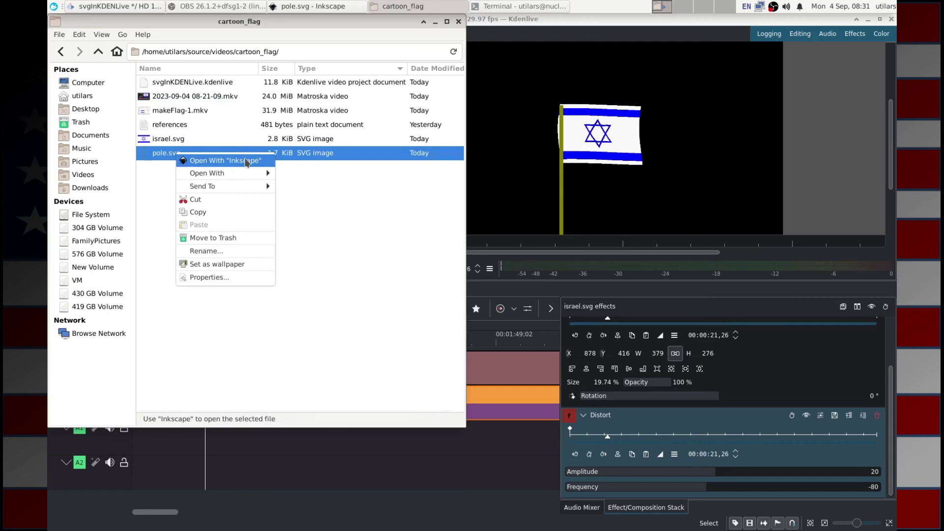
{"action": "left_click", "coordinate": [246, 162]}
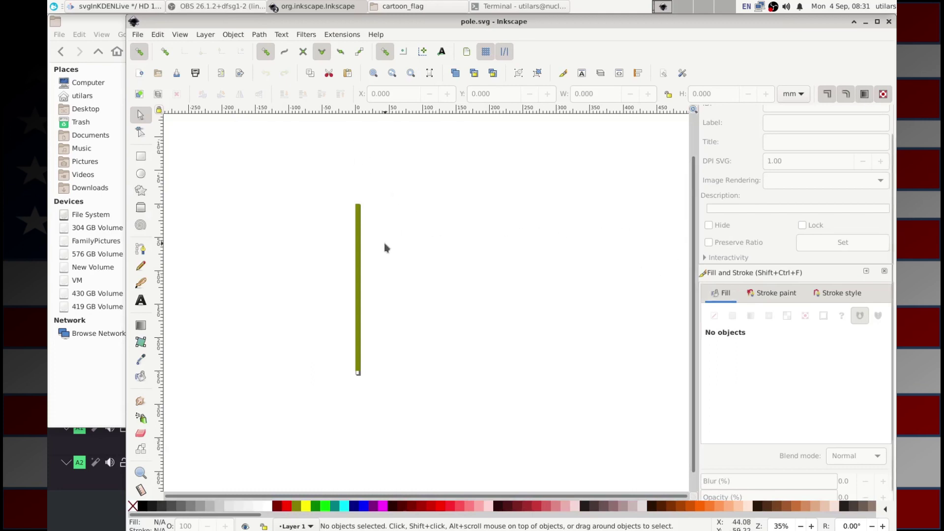
{"action": "scroll", "coordinate": [384, 246], "scroll_direction": "down", "scroll_amount": 3}
{"action": "scroll", "coordinate": [384, 247], "scroll_direction": "up", "scroll_amount": 4}
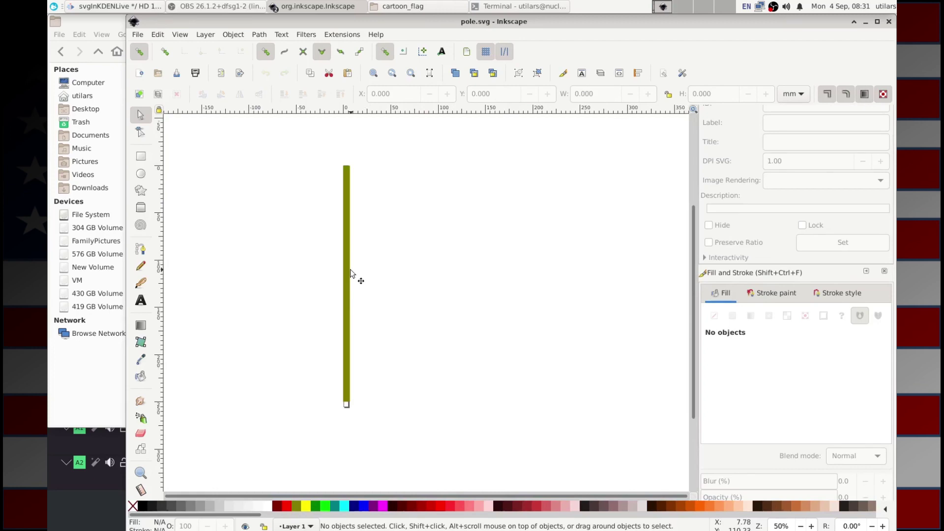
Set the pole document's page size to 15 mm wide and 250 mm high in Document Properties.
{"action": "left_click", "coordinate": [138, 36]}
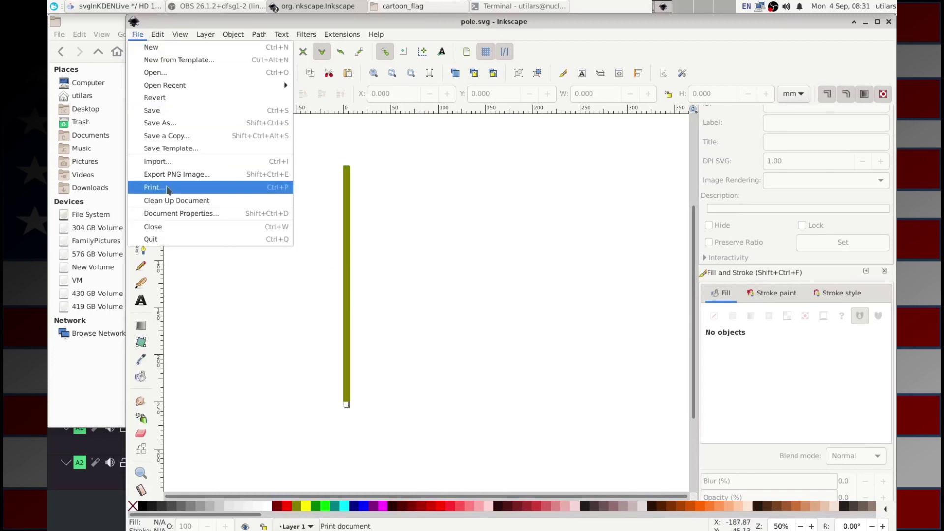
{"action": "left_click", "coordinate": [170, 212]}
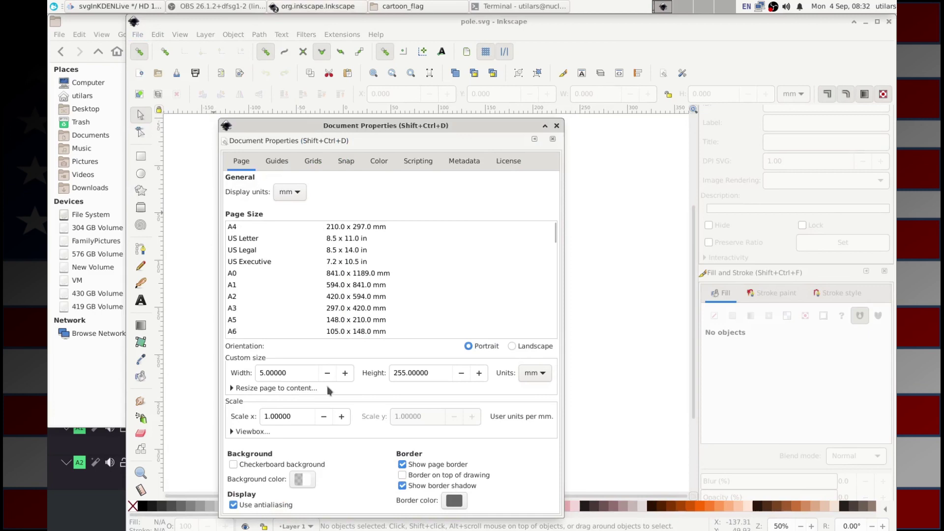
{"action": "left_click", "coordinate": [345, 372]}
{"action": "left_click", "coordinate": [346, 373]}
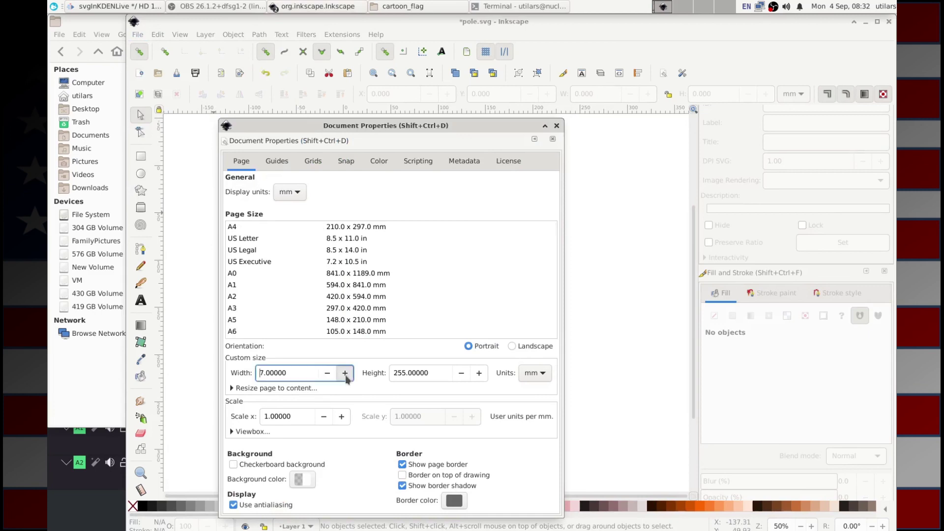
{"action": "double_click", "coordinate": [346, 372]}
{"action": "left_click_drag", "start_coordinate": [381, 129], "coordinate": [572, 113]}
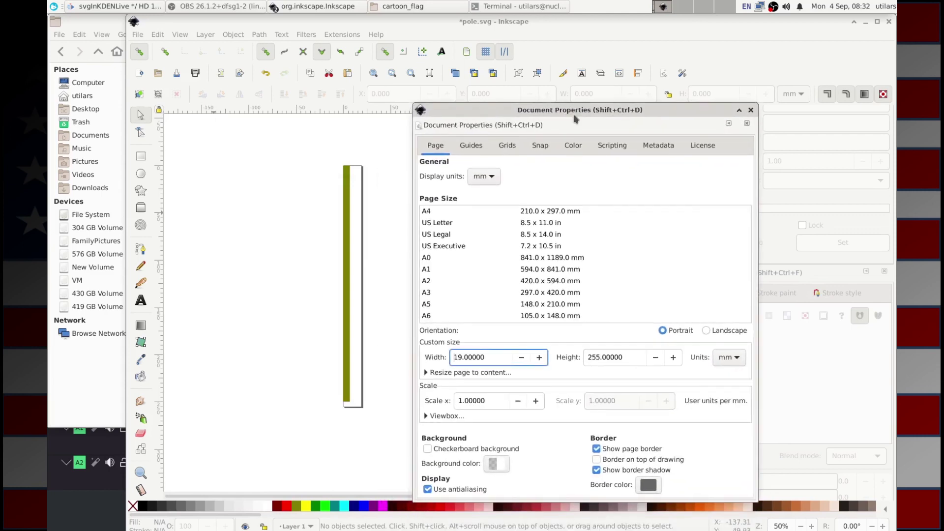
{"action": "left_click", "coordinate": [656, 359]}
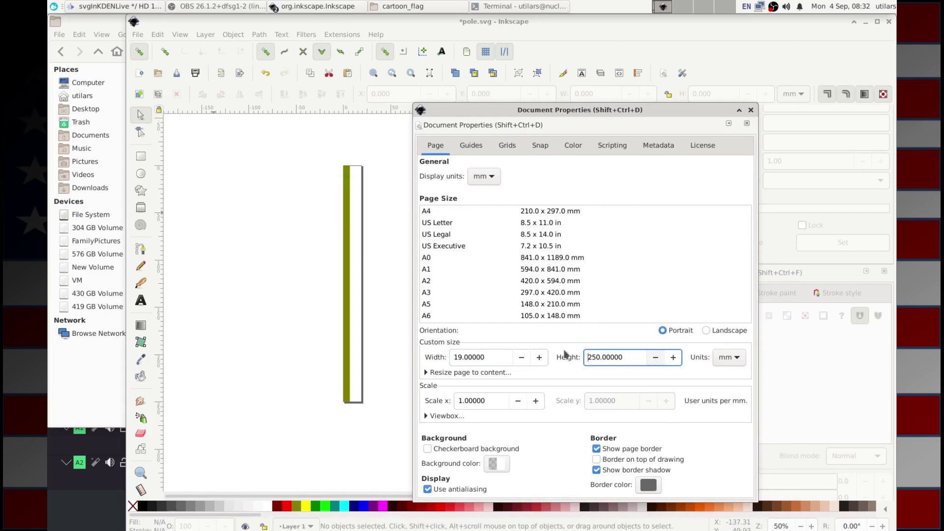
{"action": "left_click", "coordinate": [521, 357]}
{"action": "left_click", "coordinate": [522, 358]}
{"action": "left_click", "coordinate": [521, 357]}
{"action": "left_click", "coordinate": [521, 358]}
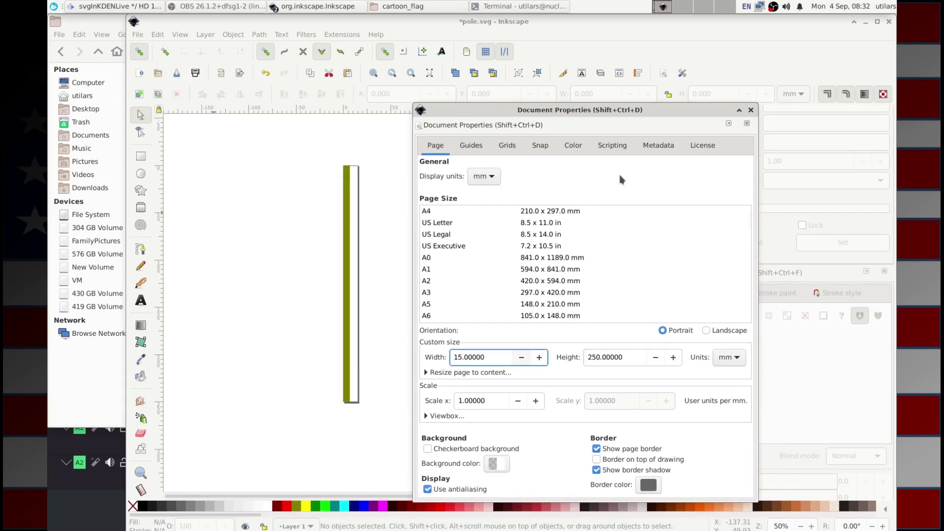
Reduce the pole document's page width to 13 mm and close Document Properties.
{"action": "left_click", "coordinate": [521, 358]}
{"action": "left_click", "coordinate": [521, 358]}
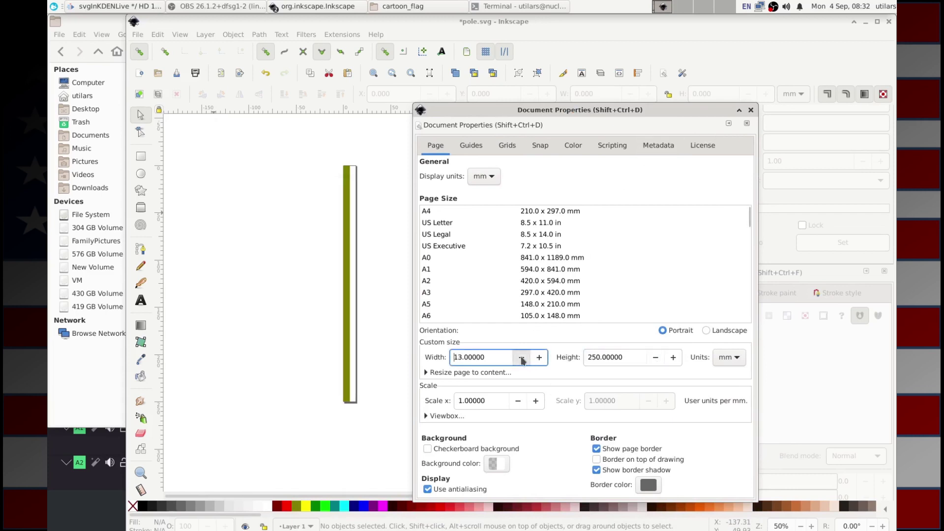
{"action": "left_click_drag", "start_coordinate": [714, 114], "coordinate": [665, 183]}
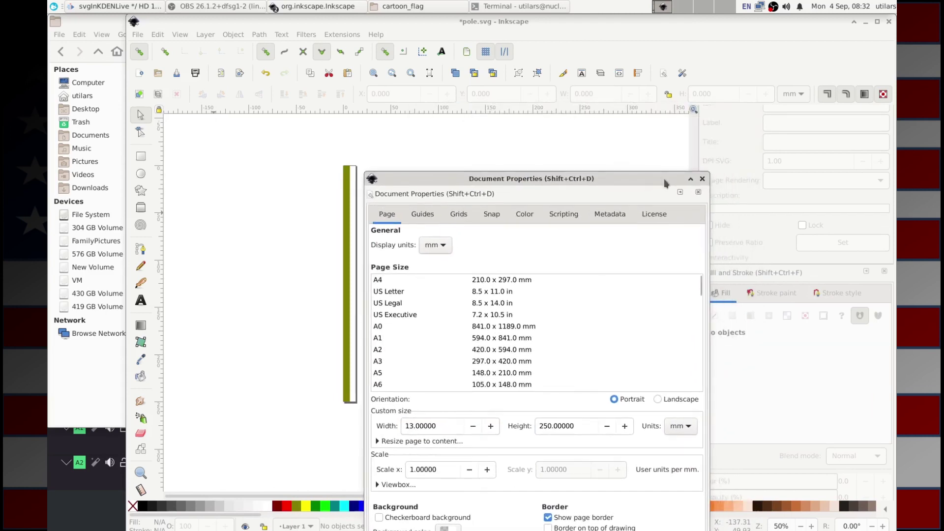
{"action": "left_click", "coordinate": [702, 180]}
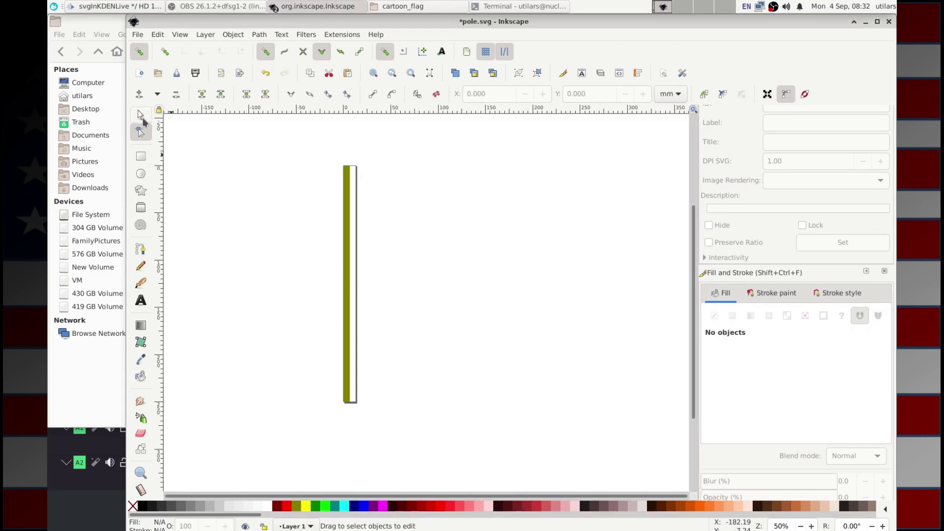
Widen the pole rectangle to about 14.6 mm so it fills the page width, and save pole.svg.
{"action": "left_click", "coordinate": [347, 274]}
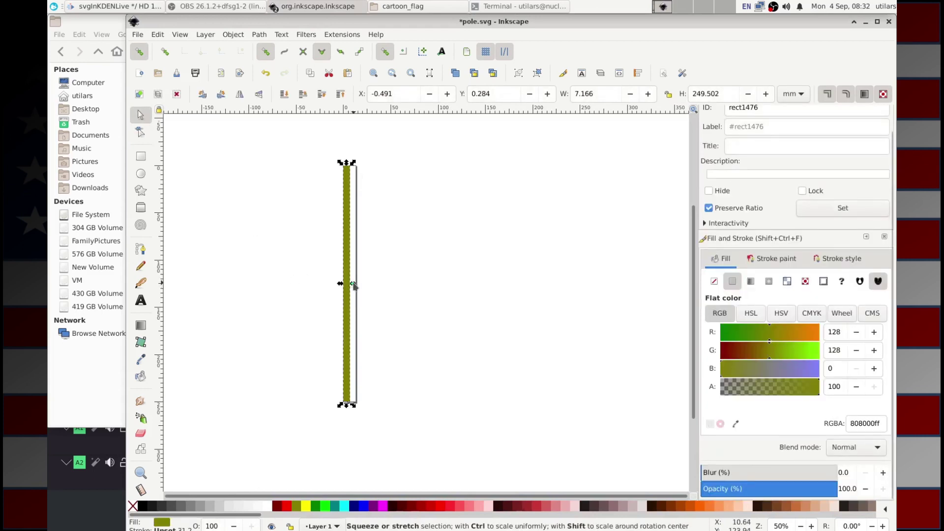
{"action": "left_click_drag", "start_coordinate": [354, 284], "coordinate": [360, 290]}
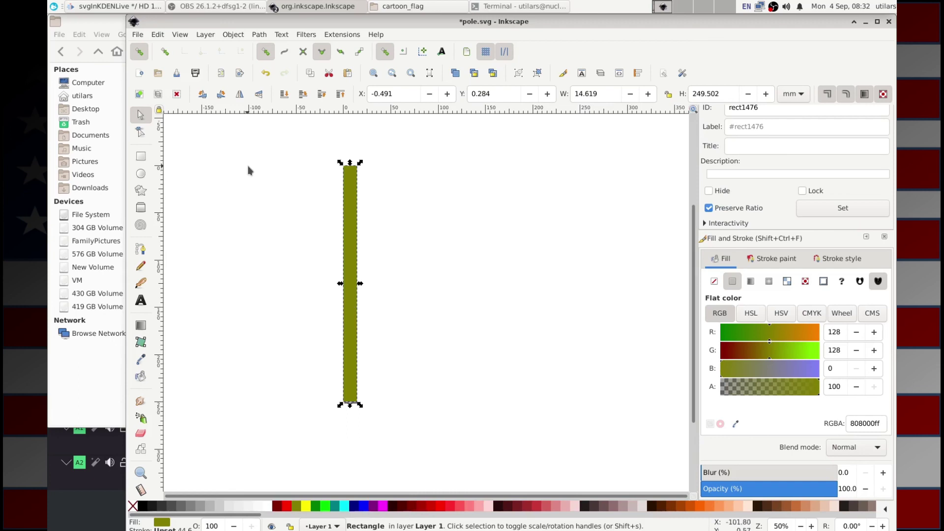
{"action": "left_click", "coordinate": [137, 35]}
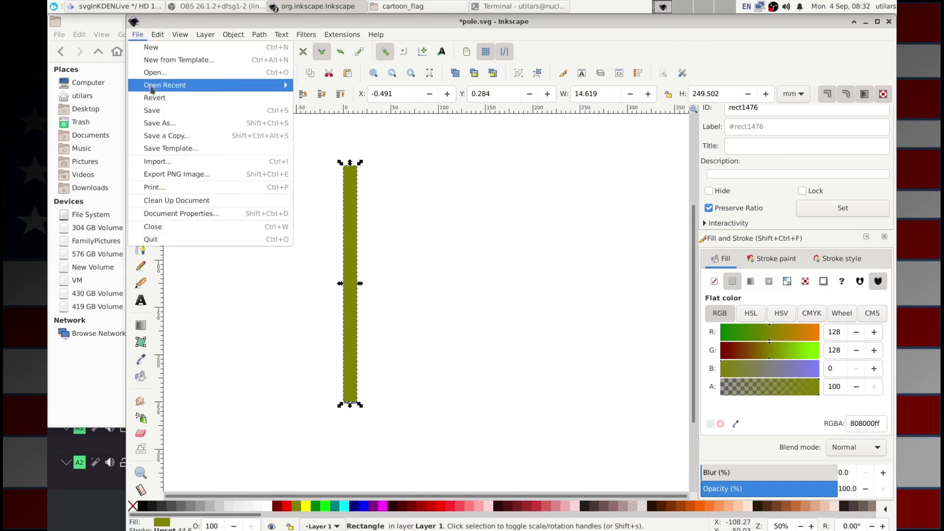
{"action": "left_click", "coordinate": [153, 111]}
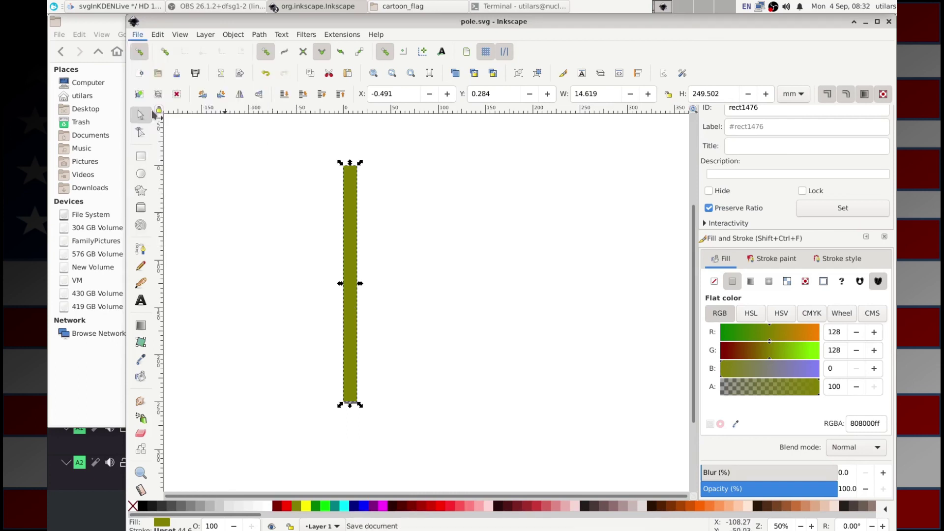
Minimize Inkscape and bring the Kdenlive window back to the front, maximized.
{"action": "left_click_drag", "start_coordinate": [711, 26], "coordinate": [595, 66]}
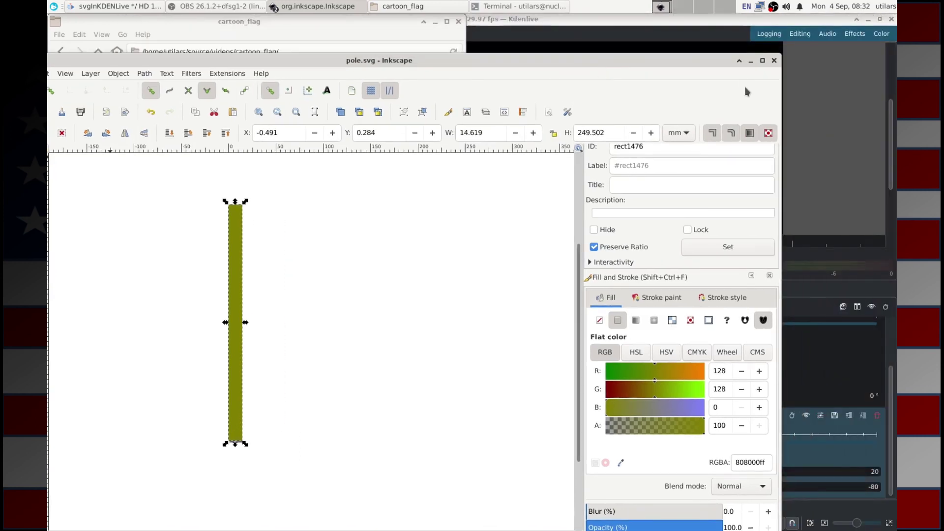
{"action": "left_click", "coordinate": [750, 62]}
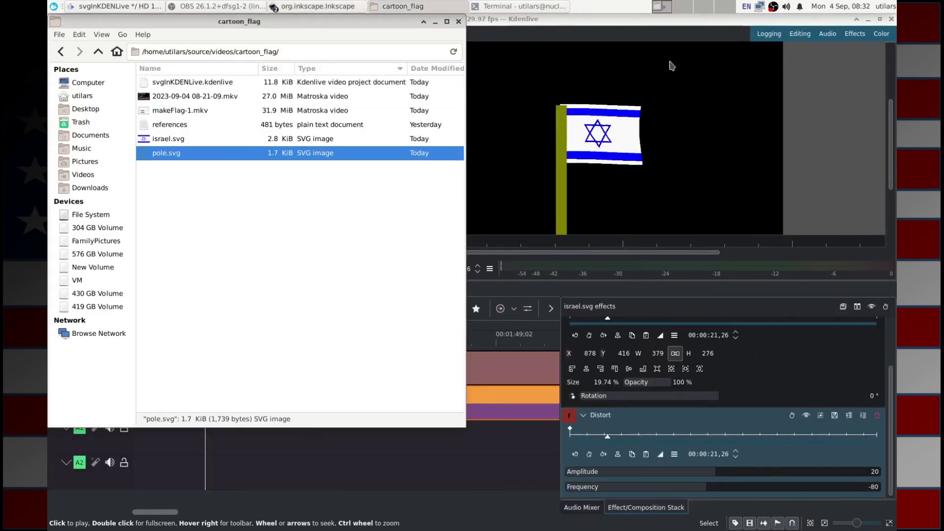
{"action": "left_click_drag", "start_coordinate": [688, 20], "coordinate": [621, 18]}
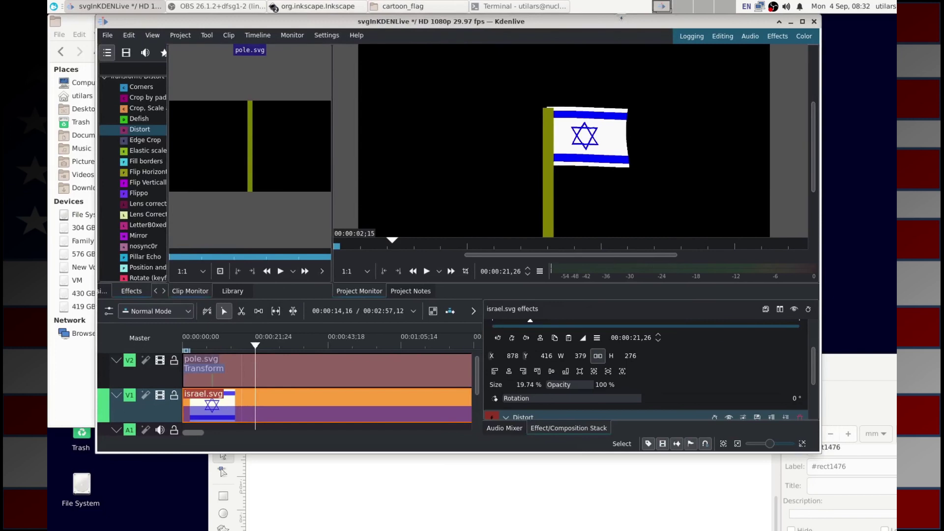
{"action": "left_click", "coordinate": [802, 22]}
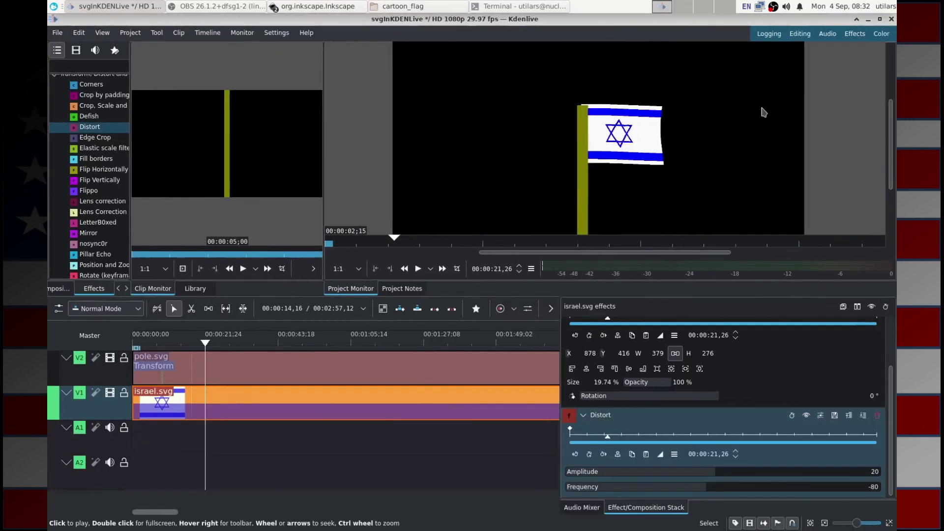
Show the pole.svg clip's Transform frame in the project monitor and resize it to about 169 wide by 1123 high.
{"action": "mouse_move", "coordinate": [880, 160]}
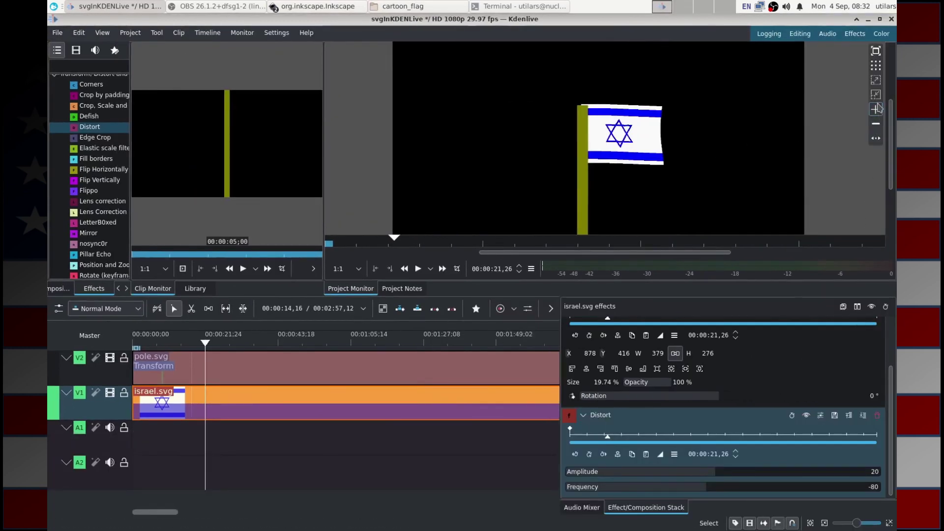
{"action": "left_click", "coordinate": [878, 95]}
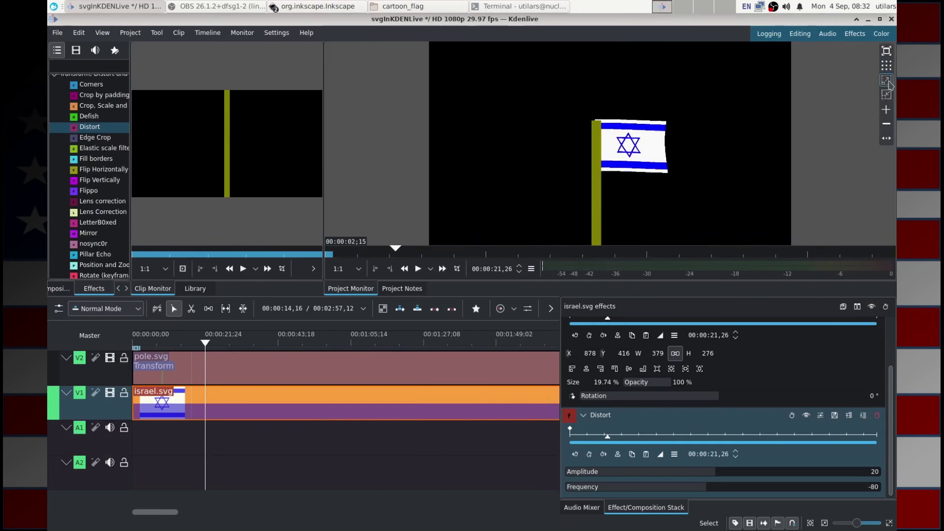
{"action": "left_click", "coordinate": [887, 95]}
{"action": "left_click", "coordinate": [887, 96]}
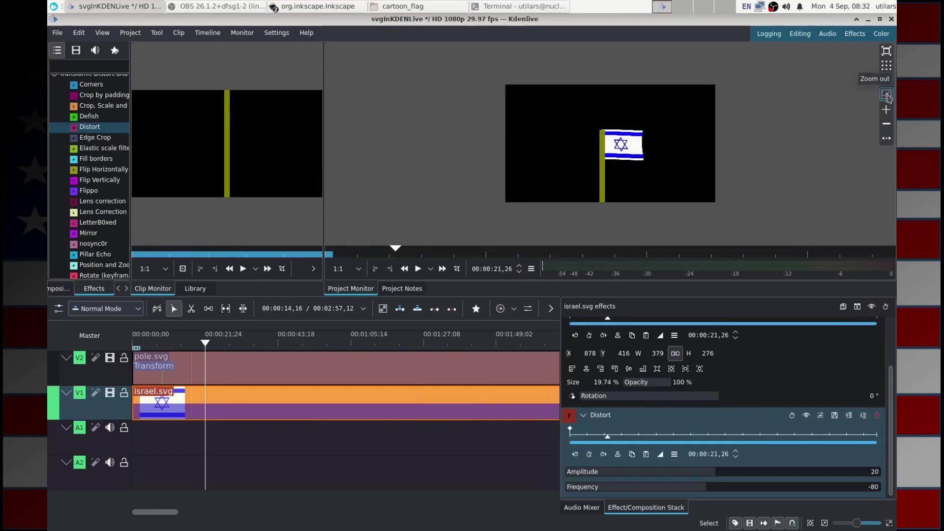
{"action": "left_click", "coordinate": [359, 367]}
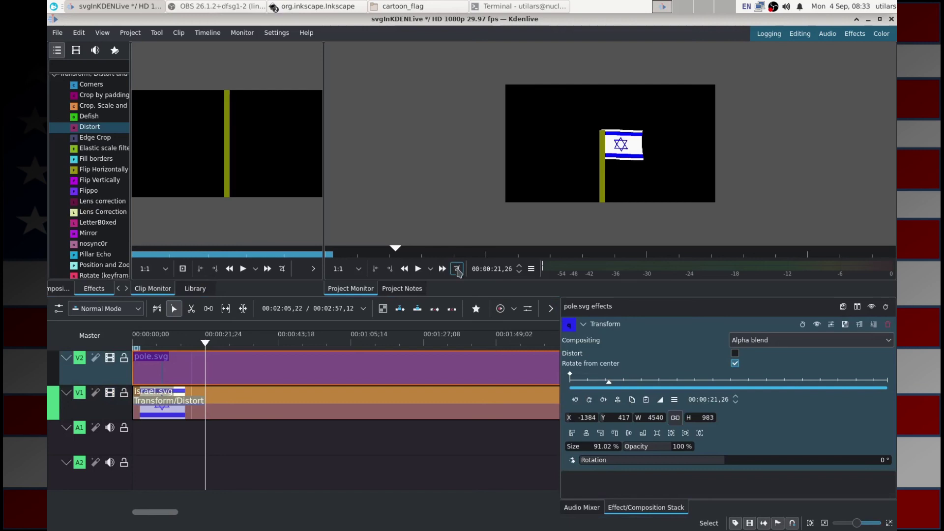
{"action": "left_click", "coordinate": [457, 270]}
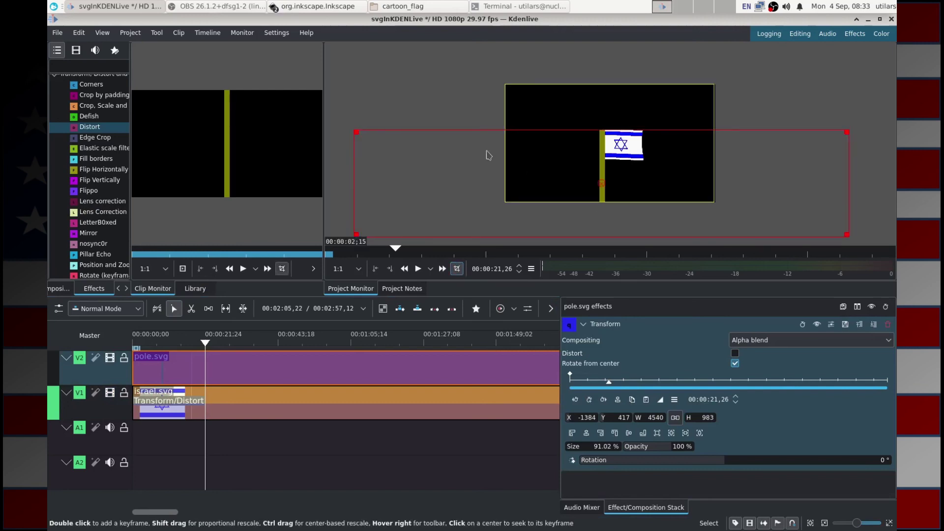
{"action": "left_click_drag", "start_coordinate": [355, 130], "coordinate": [582, 123]}
{"action": "left_click_drag", "start_coordinate": [845, 236], "coordinate": [597, 241]}
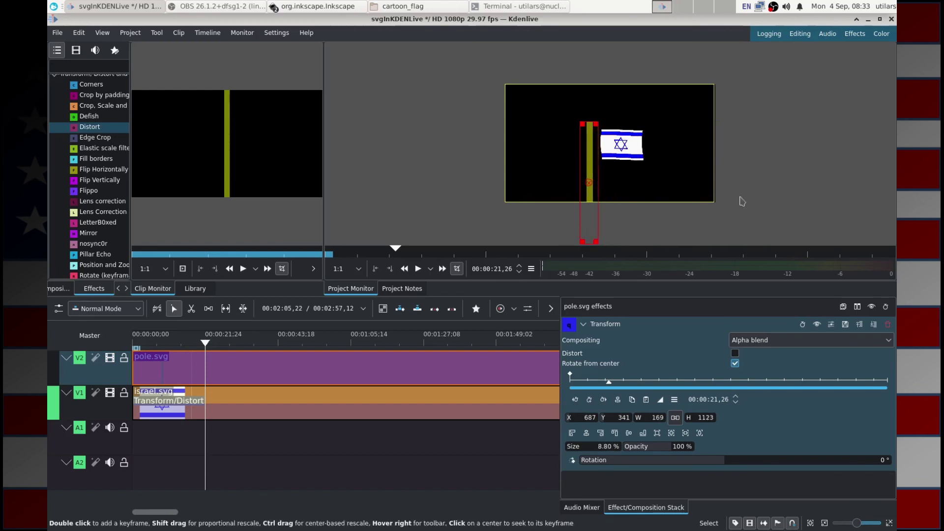
Move the pole clip's frame to about X 781, Y 406 so the pole meets the flag's inner edge.
{"action": "left_click", "coordinate": [887, 180]}
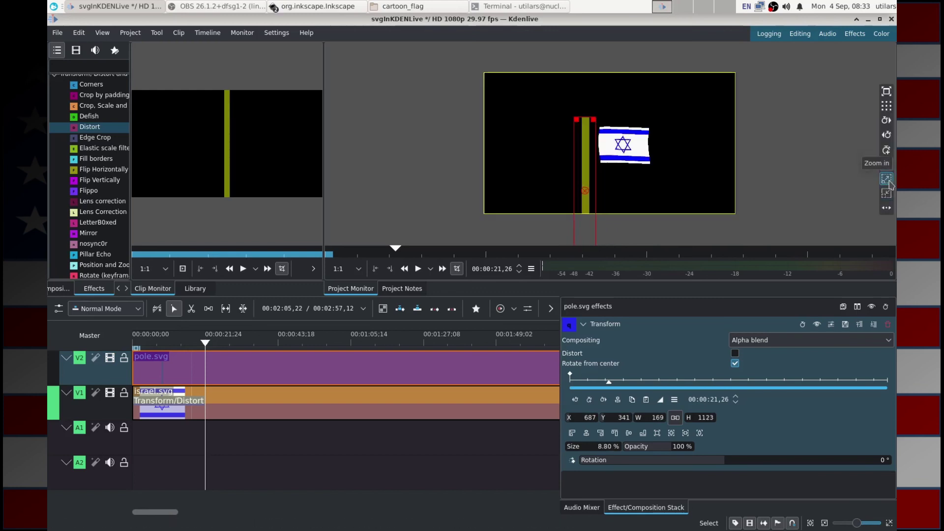
{"action": "left_click", "coordinate": [886, 179]}
{"action": "left_click", "coordinate": [887, 180]}
{"action": "left_click_drag", "start_coordinate": [558, 210], "coordinate": [577, 223]}
Switch to pole.svg in Inkscape and narrow the pole rectangle to about 9.9 mm.
{"action": "left_click", "coordinate": [315, 6]}
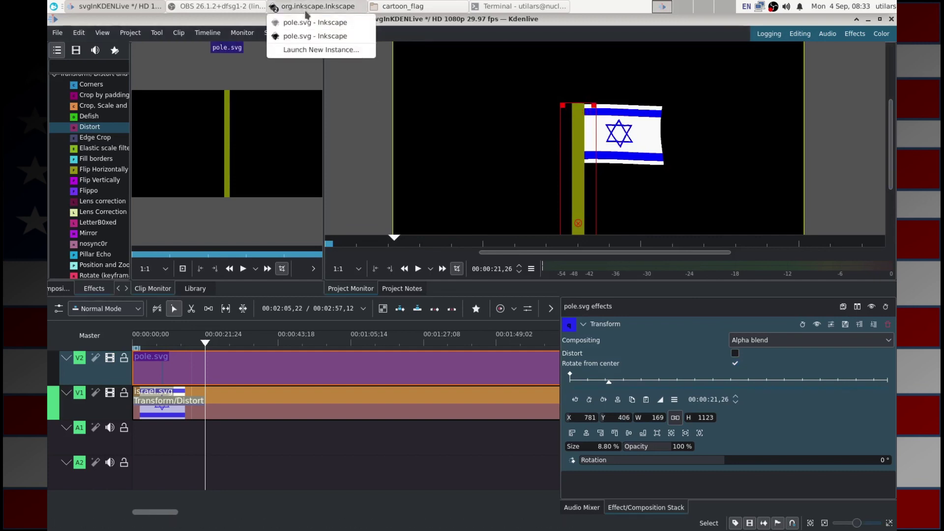
{"action": "left_click", "coordinate": [314, 31]}
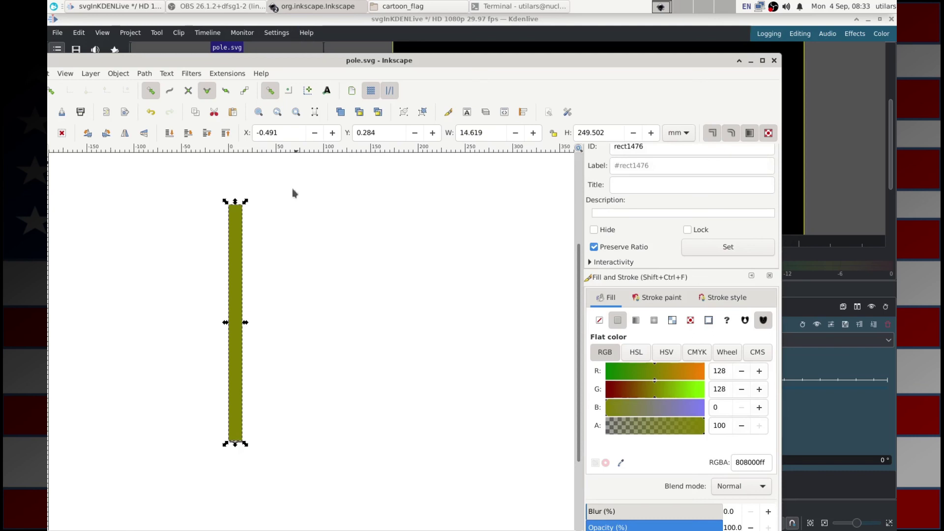
{"action": "left_click_drag", "start_coordinate": [245, 323], "coordinate": [242, 329]}
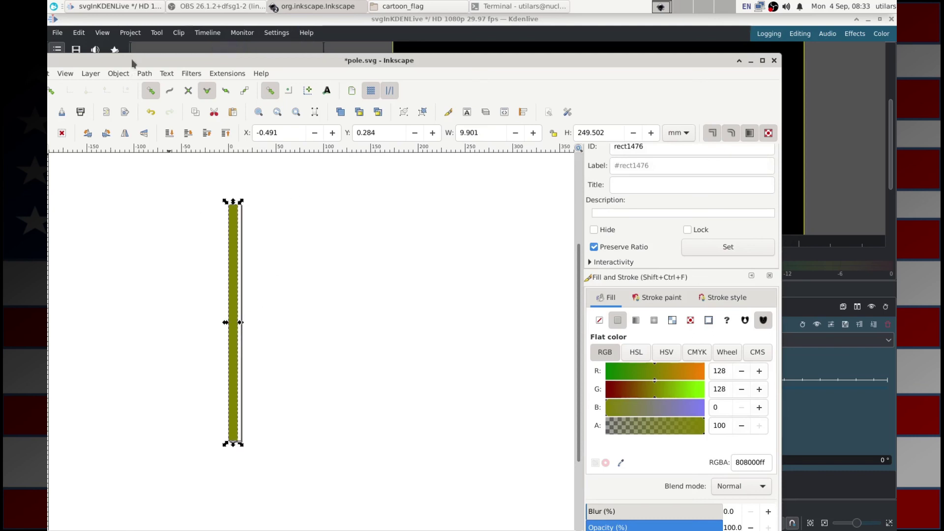
Set the pole document's page width to 9 mm in Document Properties.
{"action": "left_click_drag", "start_coordinate": [131, 60], "coordinate": [256, 58]}
{"action": "left_click", "coordinate": [148, 74]}
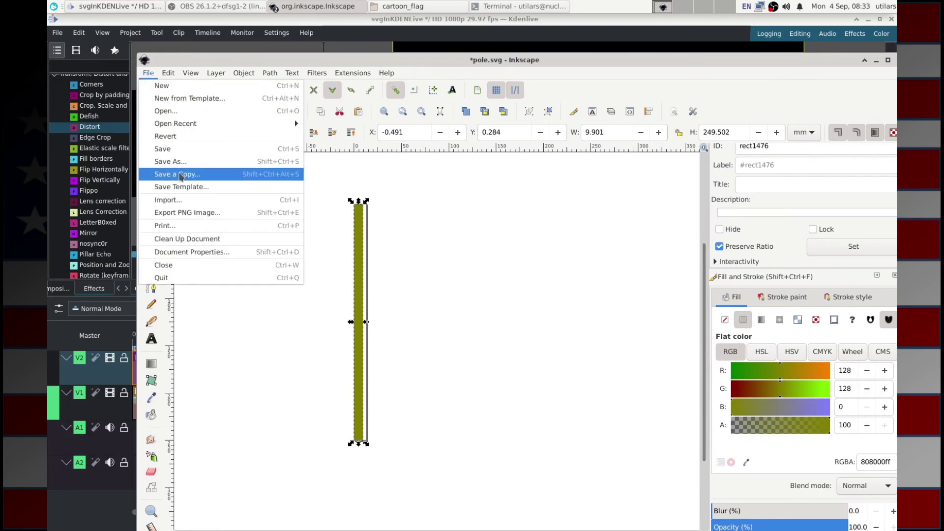
{"action": "left_click", "coordinate": [190, 251]}
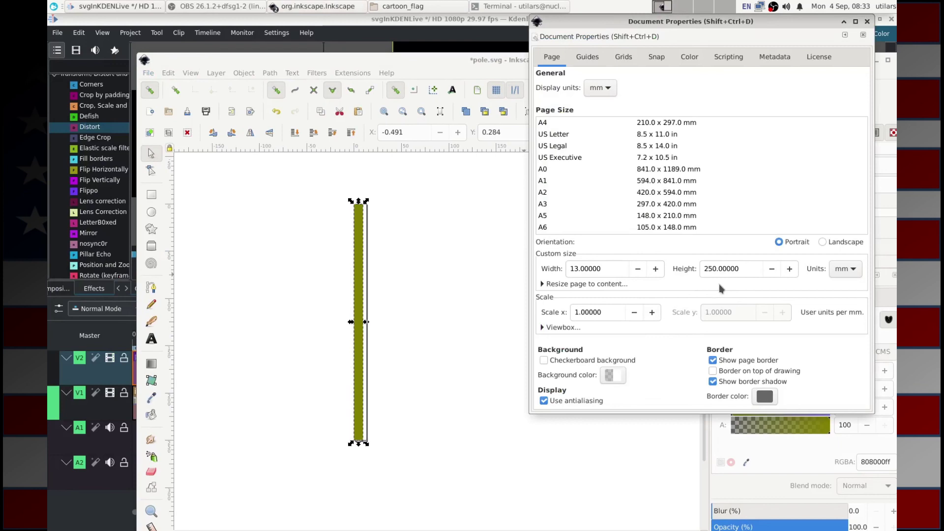
{"action": "left_click", "coordinate": [638, 270]}
{"action": "left_click", "coordinate": [637, 269]}
{"action": "left_click", "coordinate": [638, 269]}
{"action": "left_click", "coordinate": [638, 269]}
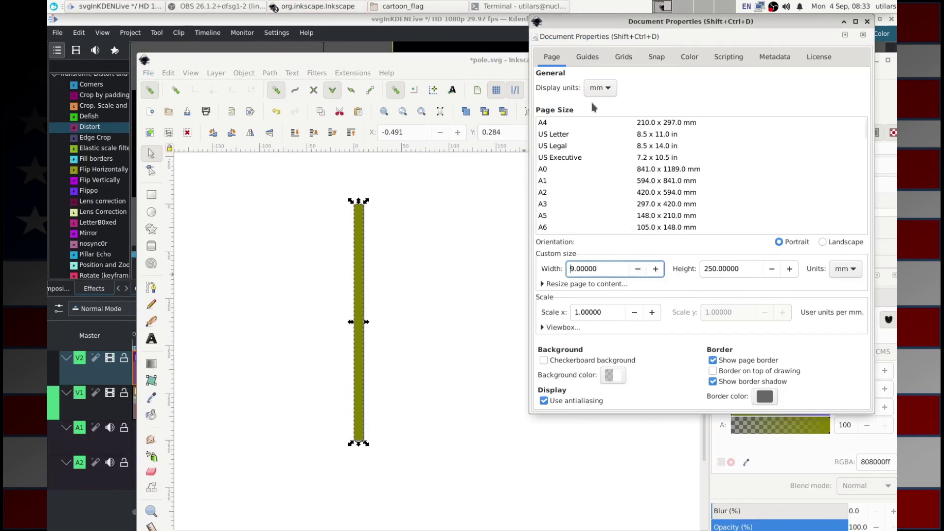
{"action": "left_click", "coordinate": [867, 21]}
Save pole.svg and minimize Inkscape to return to the Kdenlive project.
{"action": "left_click", "coordinate": [148, 73]}
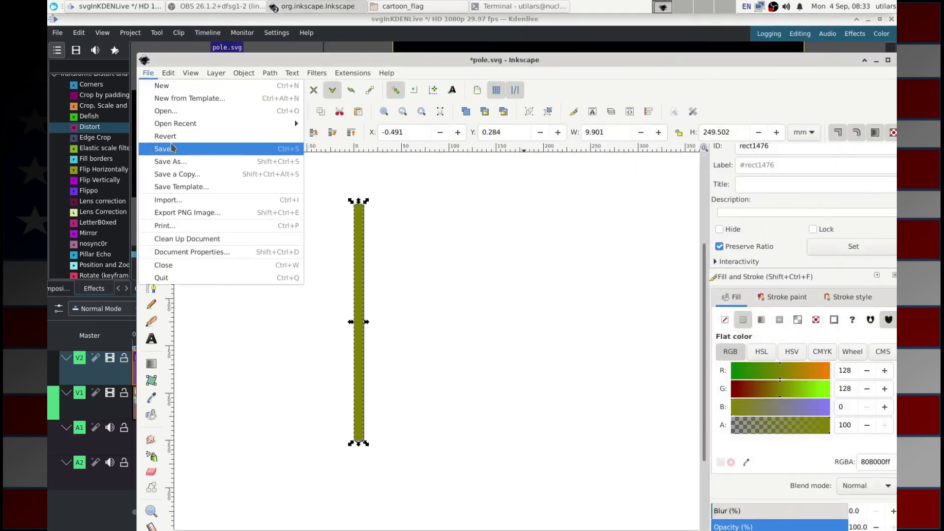
{"action": "left_click", "coordinate": [187, 149]}
{"action": "left_click_drag", "start_coordinate": [561, 64], "coordinate": [268, 205]}
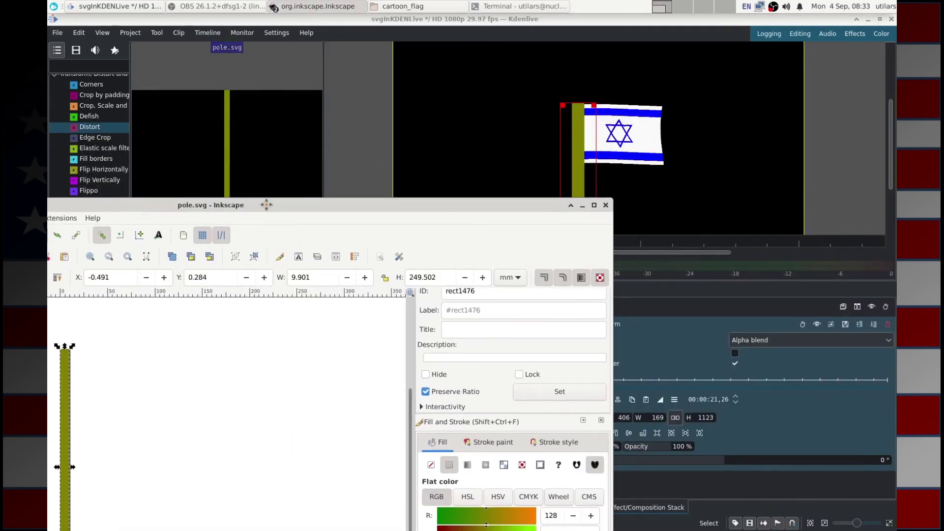
{"action": "left_click", "coordinate": [578, 206]}
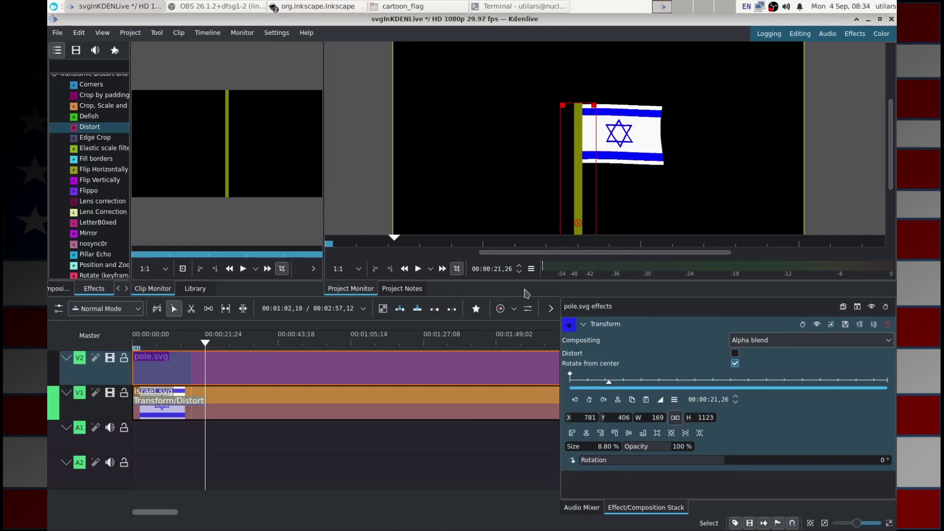
Enlarge the project monitor and play the timeline from the start, examining the waving flag with the whole frame in view.
{"action": "left_click_drag", "start_coordinate": [522, 296], "coordinate": [522, 400]}
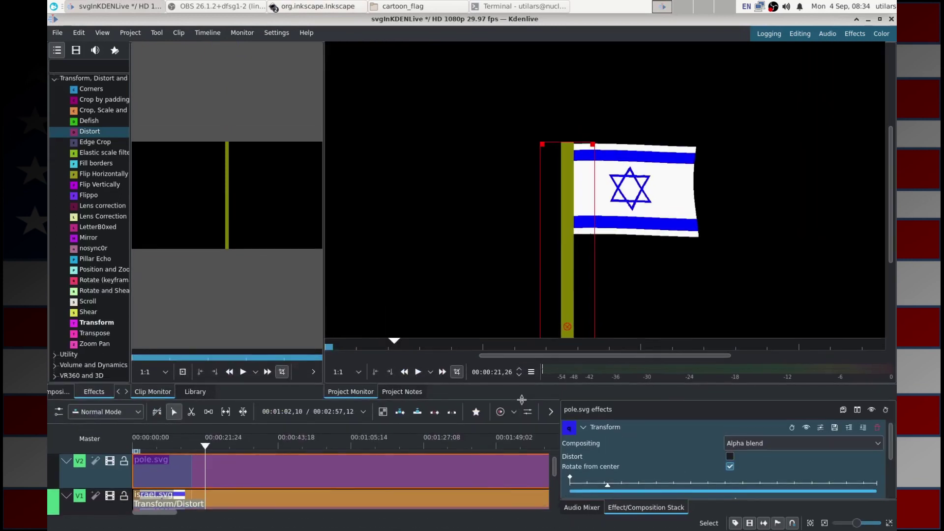
{"action": "key", "text": "Home"}
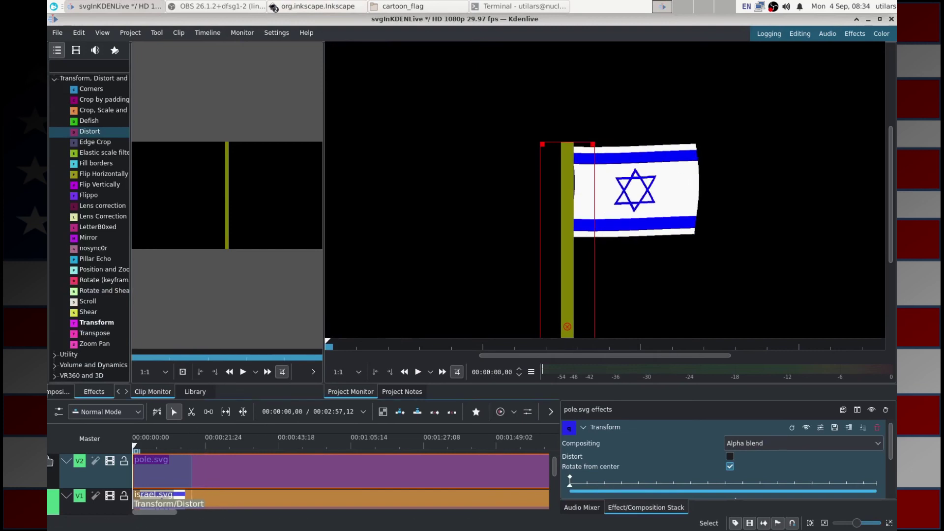
{"action": "key", "text": "space"}
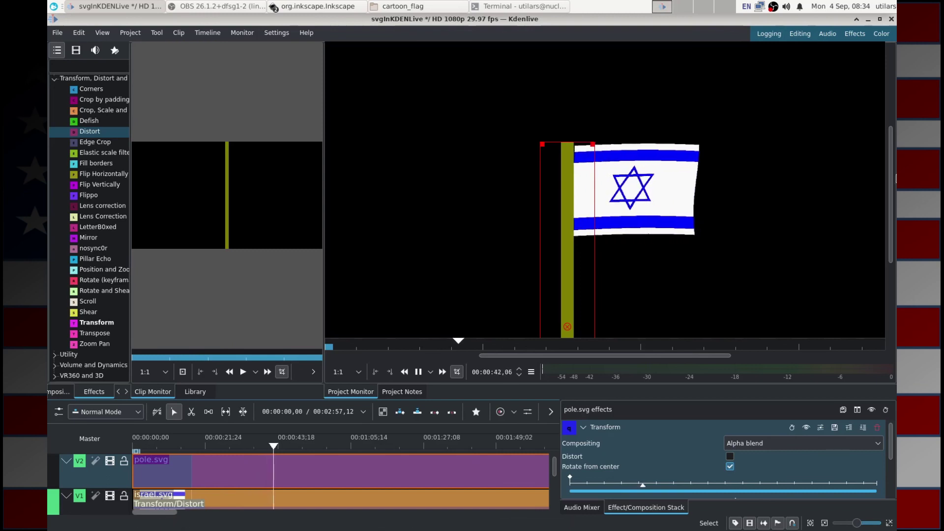
{"action": "mouse_move", "coordinate": [882, 218]}
{"action": "left_click", "coordinate": [876, 240]}
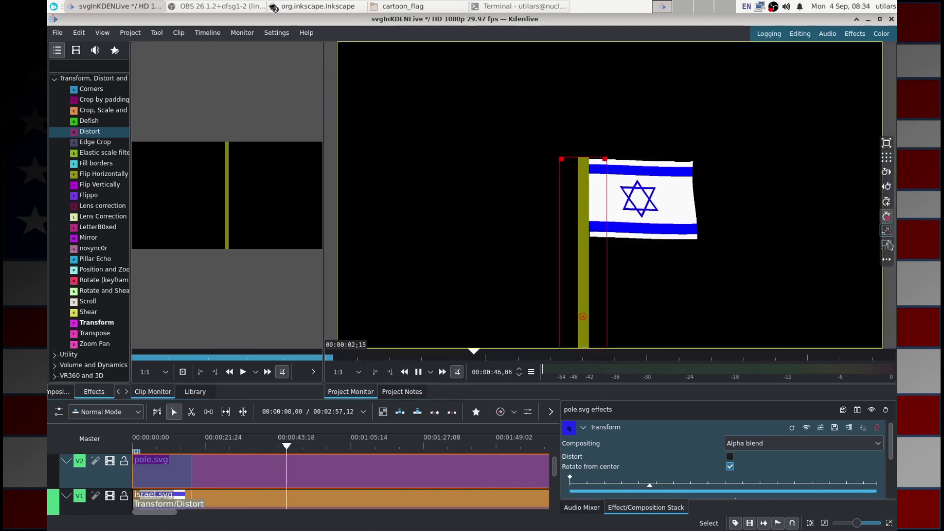
{"action": "left_click", "coordinate": [887, 245]}
{"action": "left_click", "coordinate": [887, 245]}
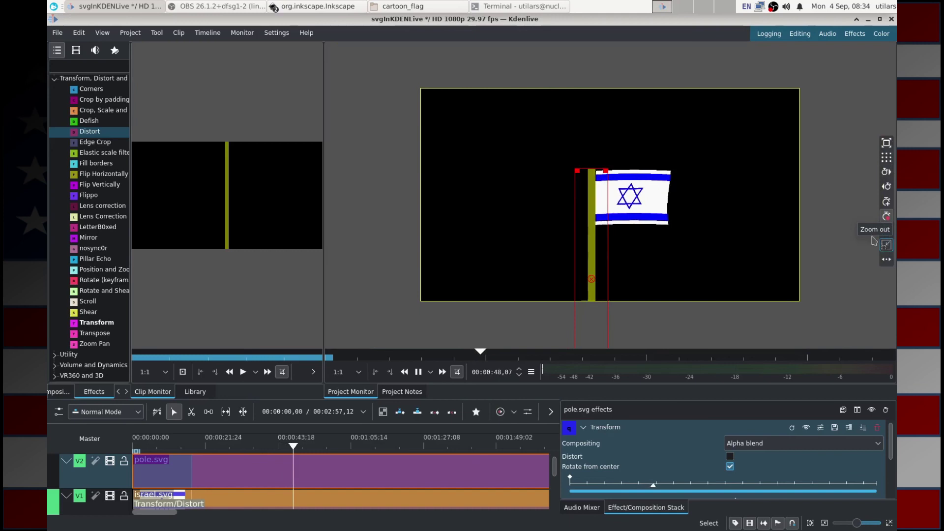
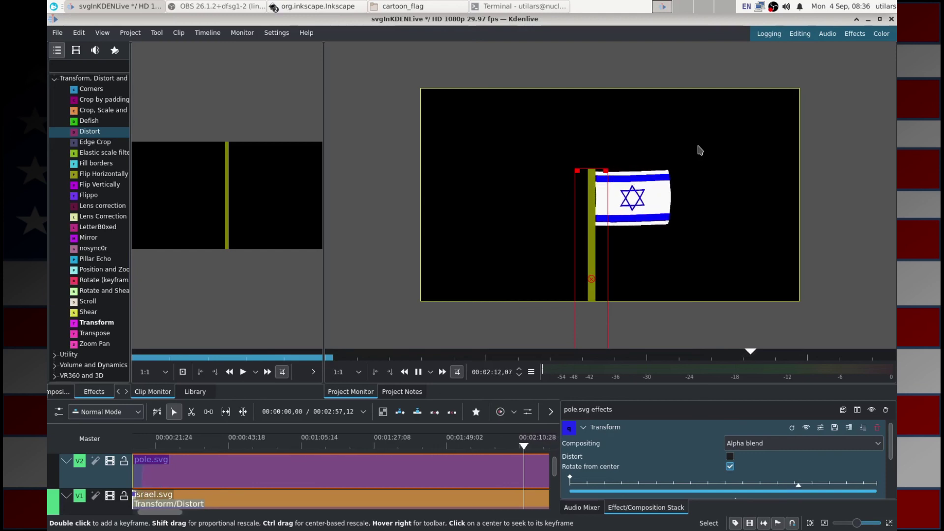
{"action": "mouse_move", "coordinate": [320, 8]}
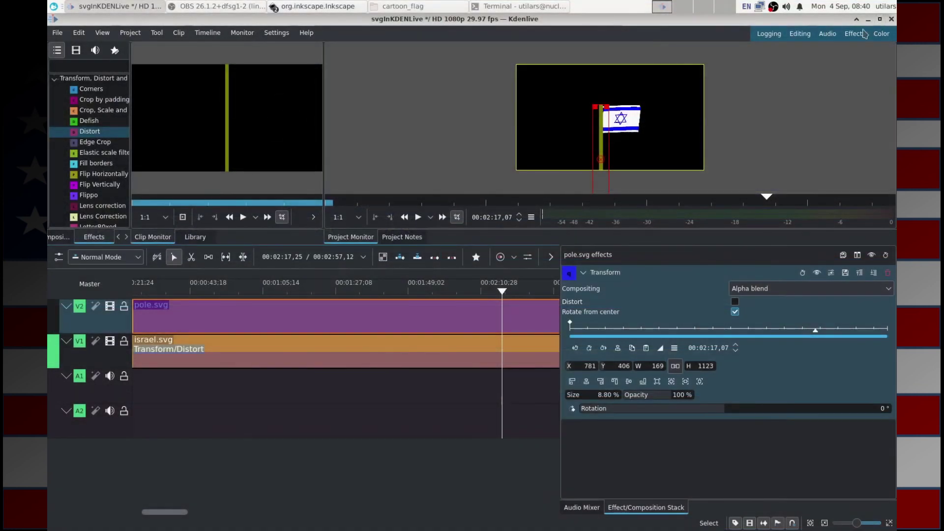
{"action": "left_click_drag", "start_coordinate": [474, 244], "coordinate": [481, 322]}
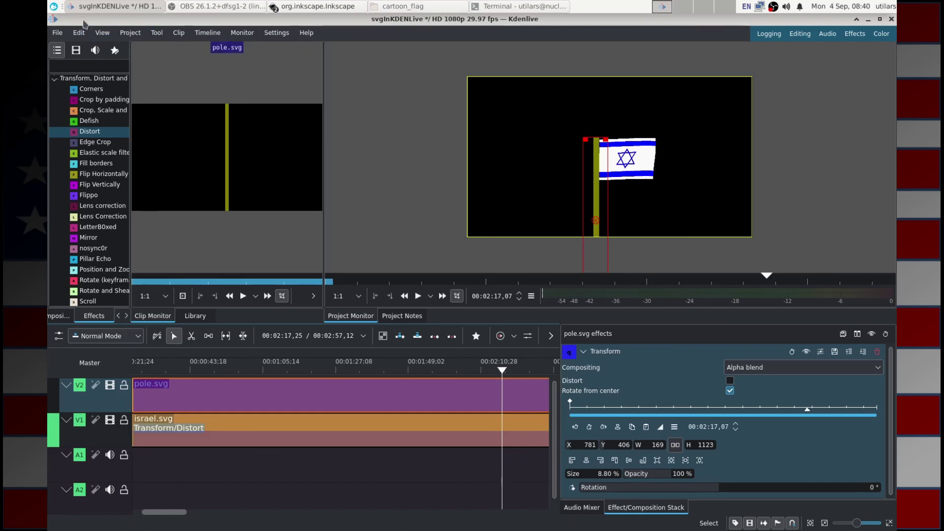
Change the project profile to DV/DVD NTSC and proceed with the profile change.
{"action": "left_click", "coordinate": [61, 34]}
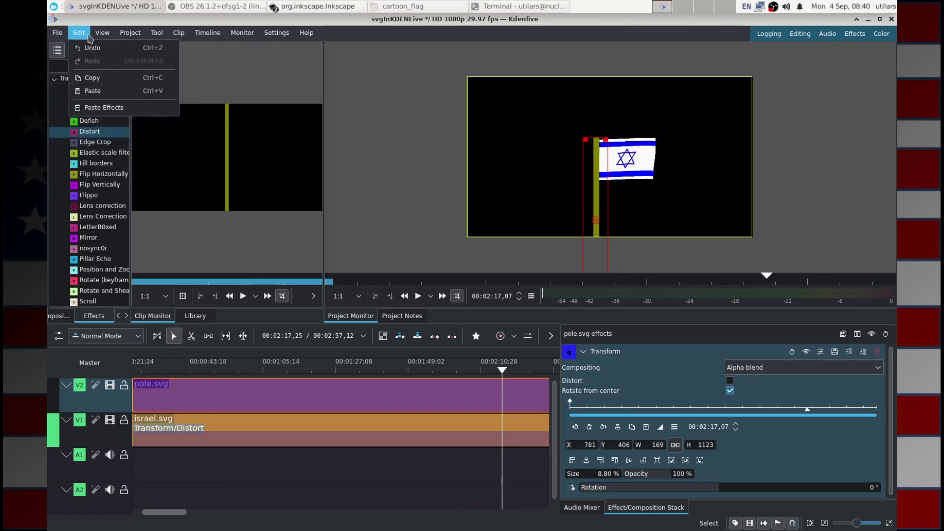
{"action": "mouse_move", "coordinate": [131, 32]}
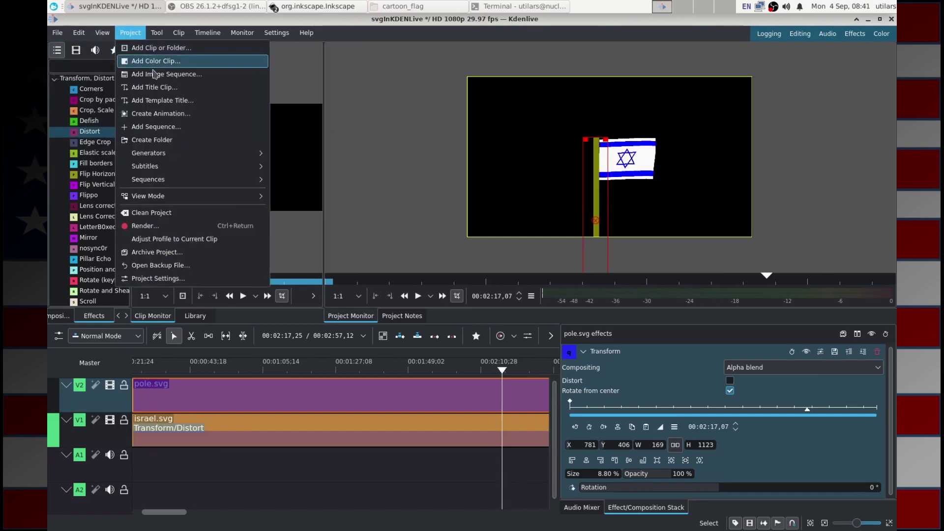
{"action": "left_click", "coordinate": [168, 278]}
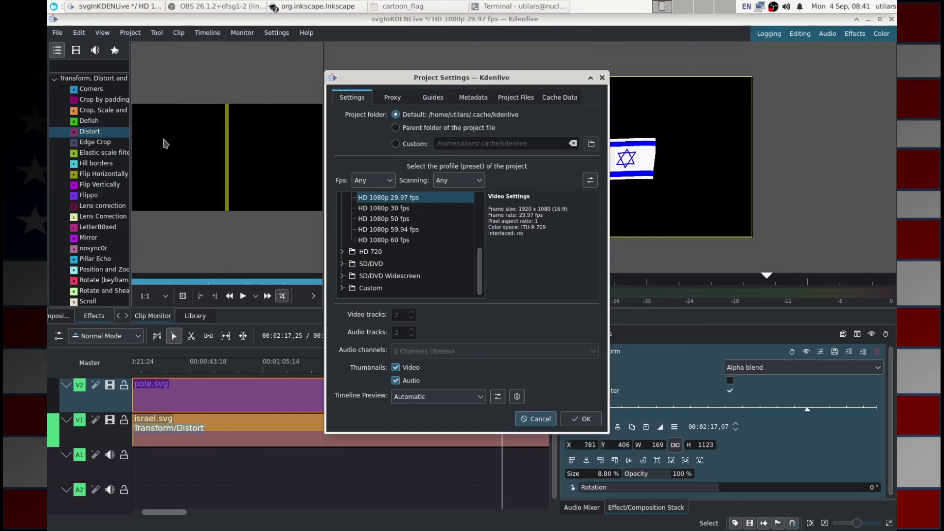
{"action": "left_click", "coordinate": [341, 264]}
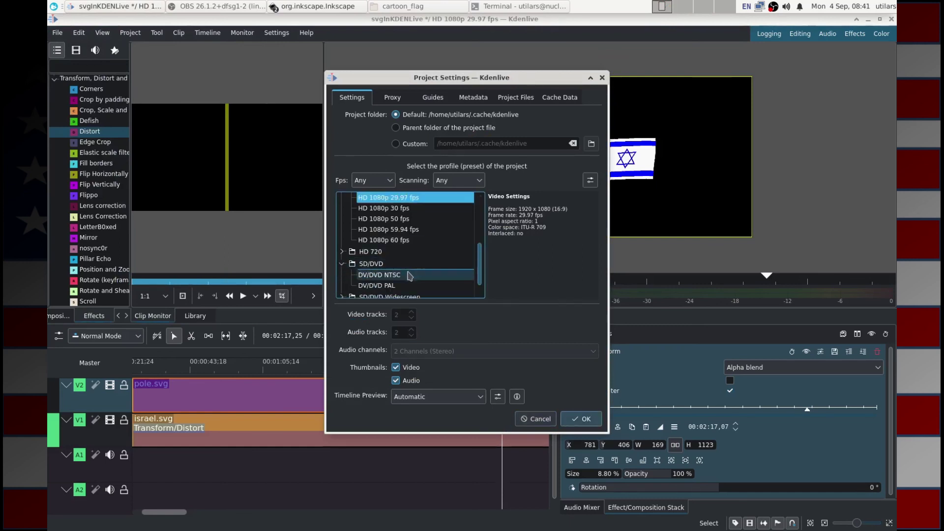
{"action": "left_click", "coordinate": [398, 279]}
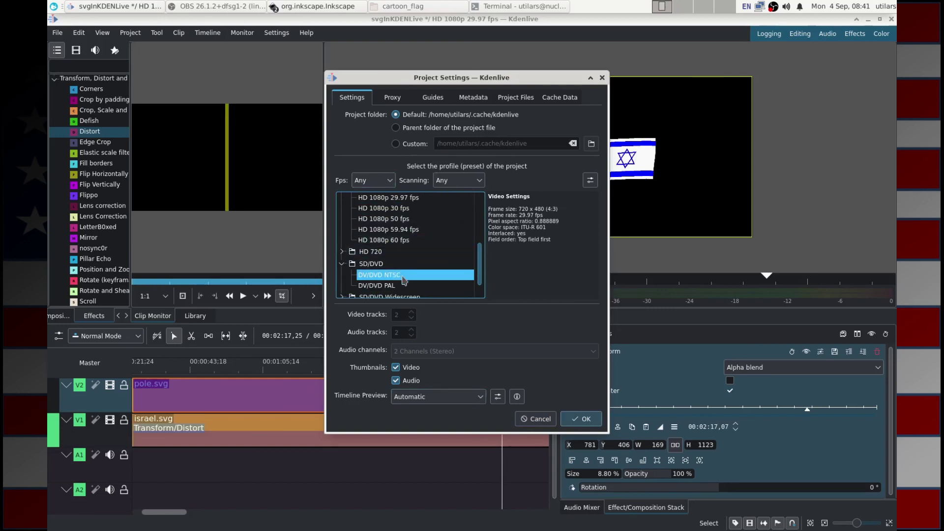
{"action": "left_click", "coordinate": [591, 423]}
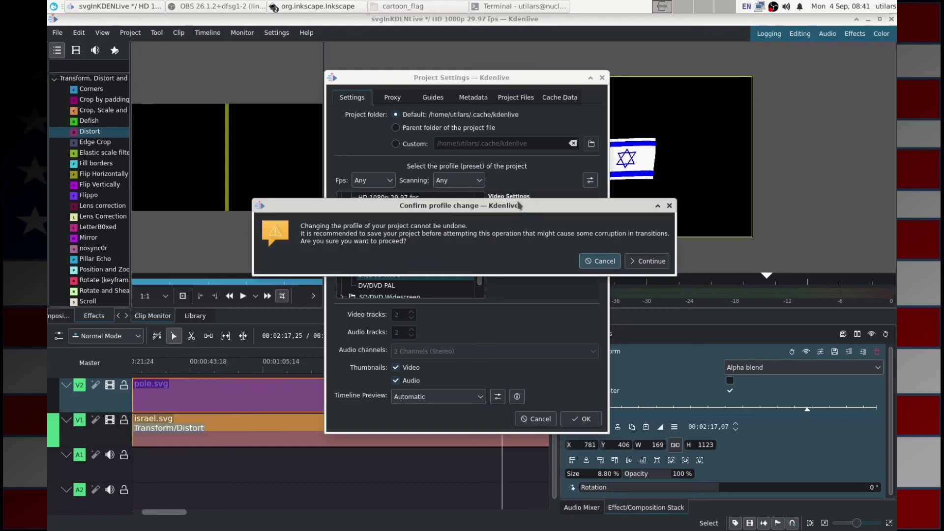
{"action": "left_click", "coordinate": [651, 261]}
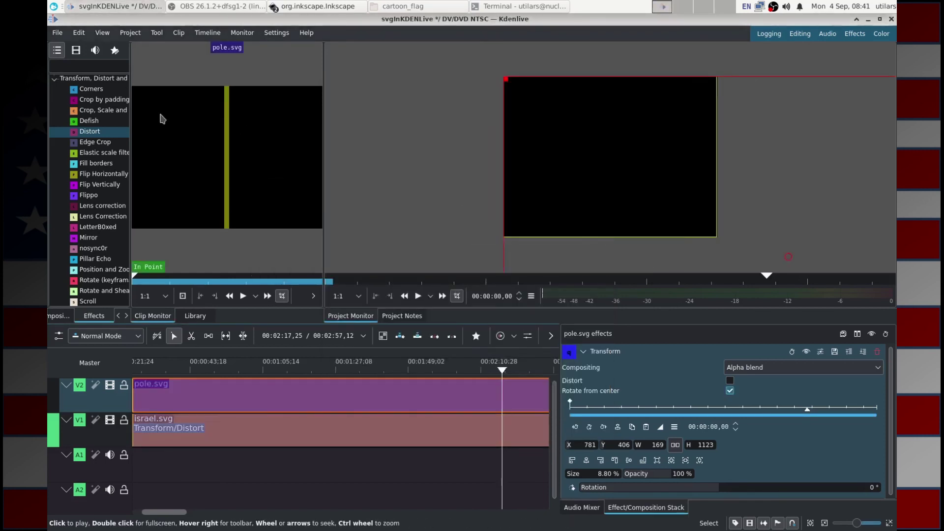
Save the project under the new name svgInKDENLive-dvd.kdenlive in the cartoon_flag folder.
{"action": "left_click", "coordinate": [57, 32]}
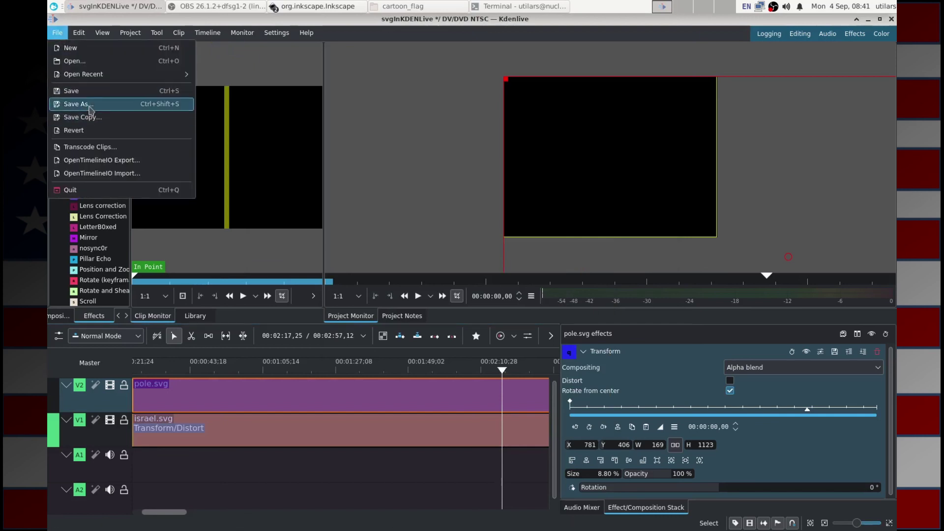
{"action": "left_click", "coordinate": [90, 104]}
{"action": "left_click", "coordinate": [417, 197]}
{"action": "left_click", "coordinate": [412, 335]}
{"action": "left_click", "coordinate": [402, 337]}
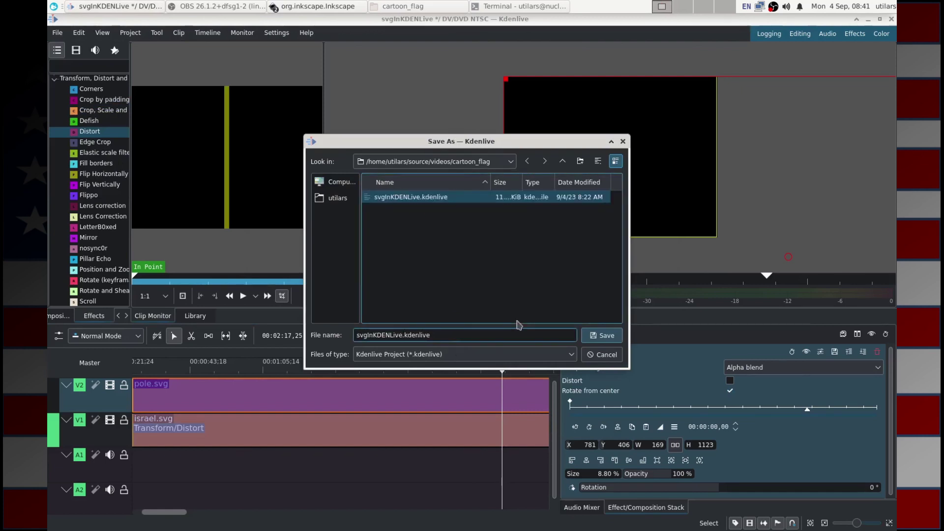
{"action": "type", "text": "-dvd"}
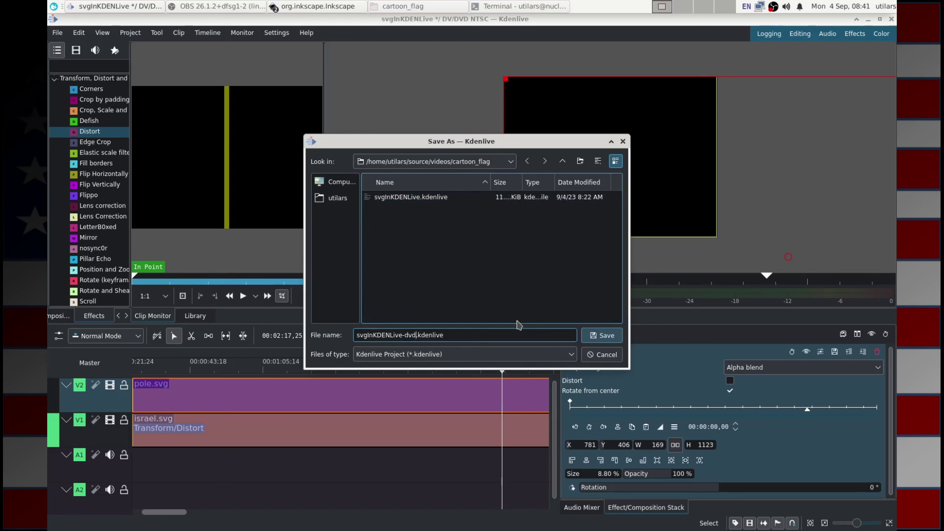
{"action": "left_click", "coordinate": [604, 336]}
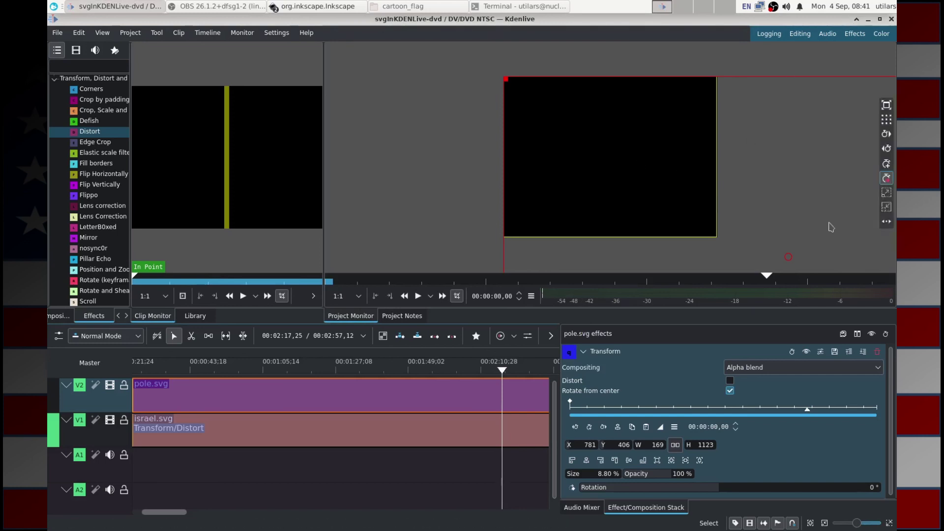
{"action": "mouse_move", "coordinate": [891, 197]}
{"action": "left_click", "coordinate": [887, 206]}
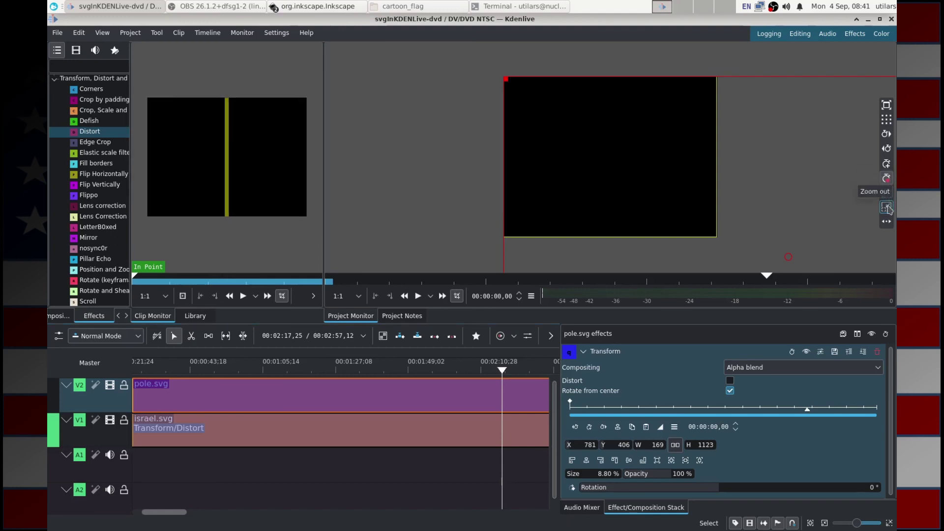
{"action": "left_click", "coordinate": [887, 207]}
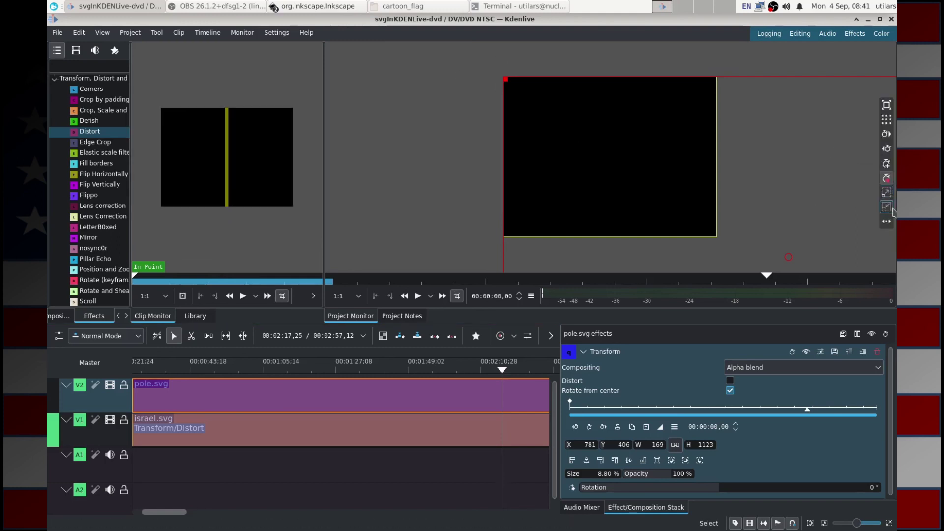
{"action": "left_click", "coordinate": [888, 209]}
{"action": "left_click", "coordinate": [888, 209]}
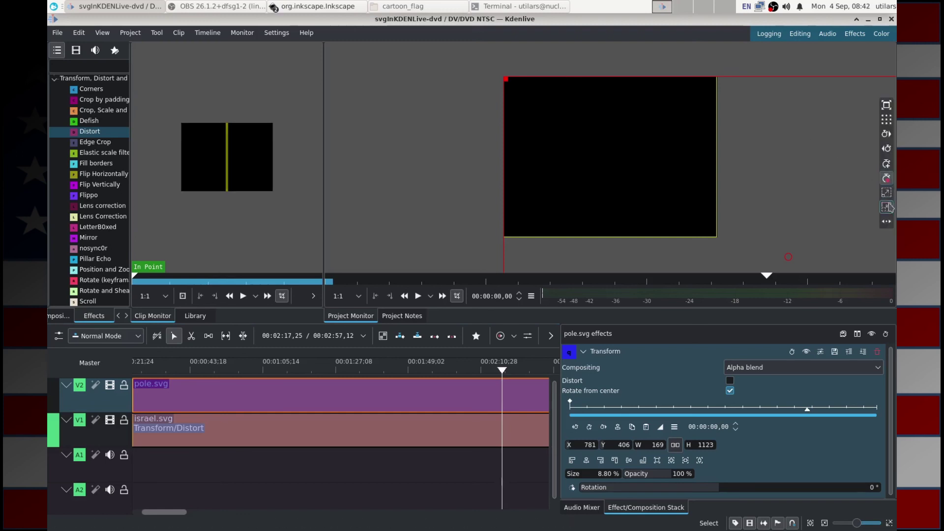
{"action": "left_click_drag", "start_coordinate": [324, 232], "coordinate": [214, 229]}
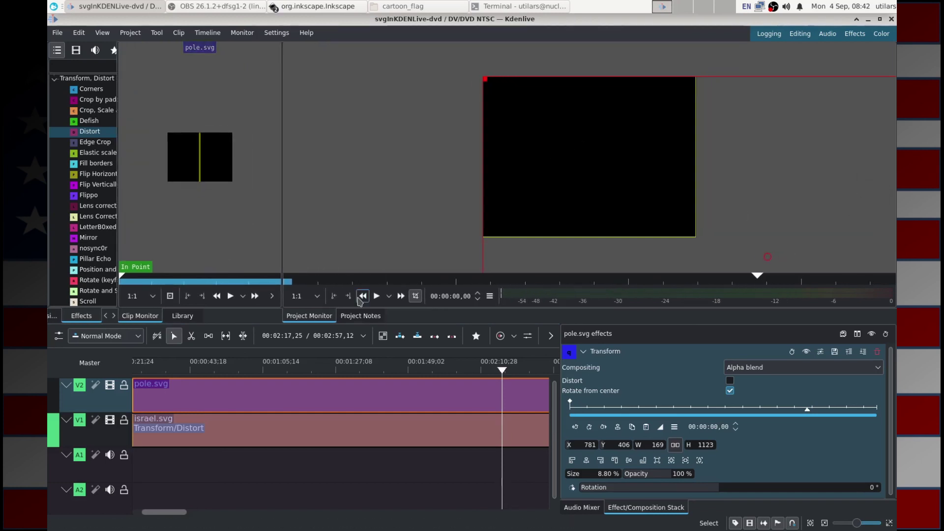
{"action": "left_click", "coordinate": [61, 33]}
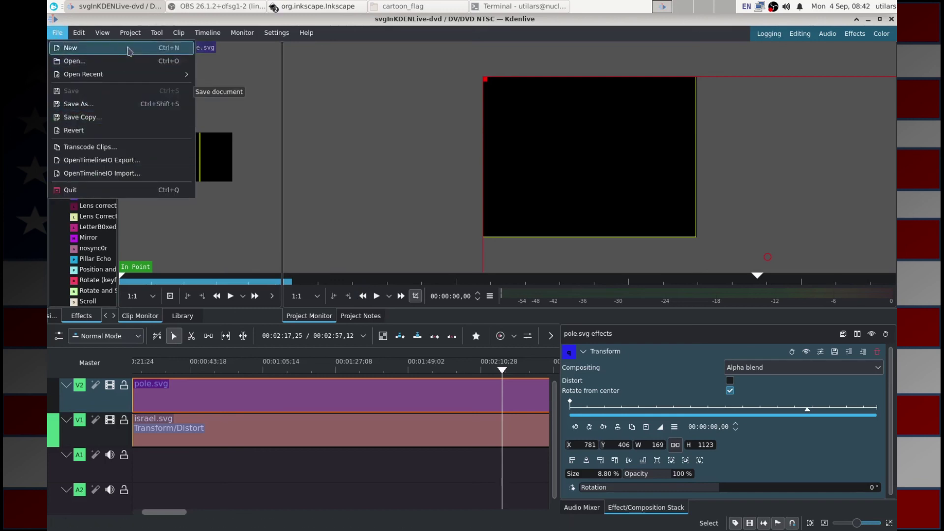
{"action": "mouse_move", "coordinate": [156, 32]}
{"action": "left_click", "coordinate": [209, 22]}
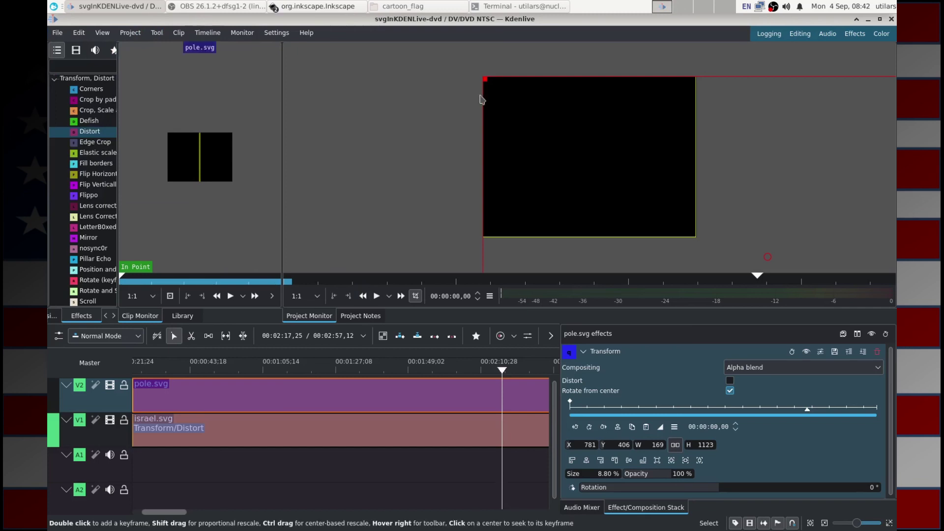
Try to resize and move the pole's transform frame into the DVD frame, and play the timeline.
{"action": "left_click_drag", "start_coordinate": [484, 79], "coordinate": [590, 154]}
{"action": "mouse_move", "coordinate": [890, 209]}
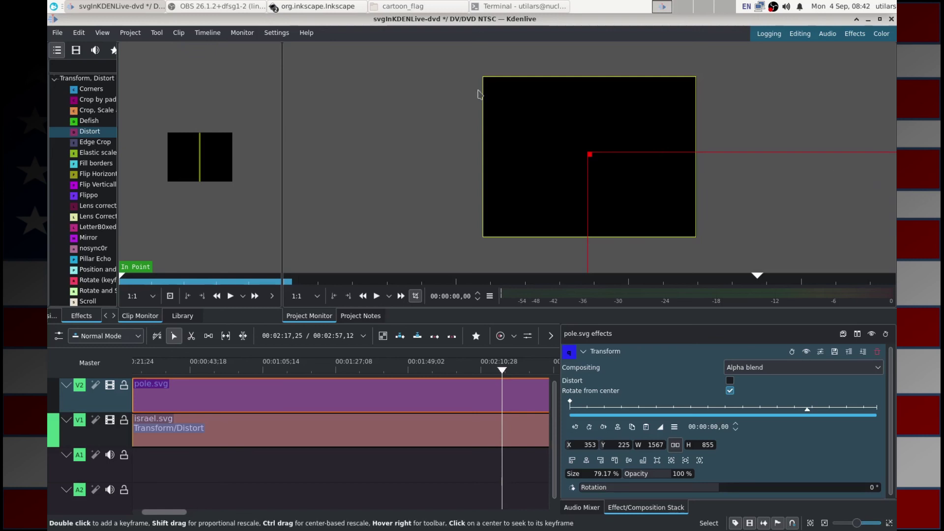
{"action": "left_click_drag", "start_coordinate": [587, 161], "coordinate": [348, 43]}
{"action": "left_click_drag", "start_coordinate": [700, 238], "coordinate": [565, 217]}
{"action": "mouse_move", "coordinate": [888, 206]}
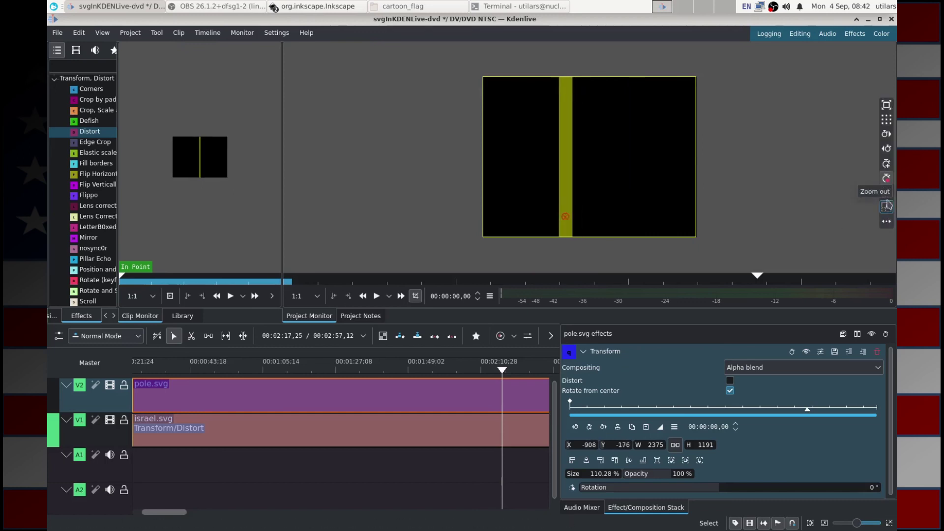
{"action": "key", "text": "space"}
Quit Kdenlive without saving the changes and launch it again from the desktop.
{"action": "left_click", "coordinate": [892, 18]}
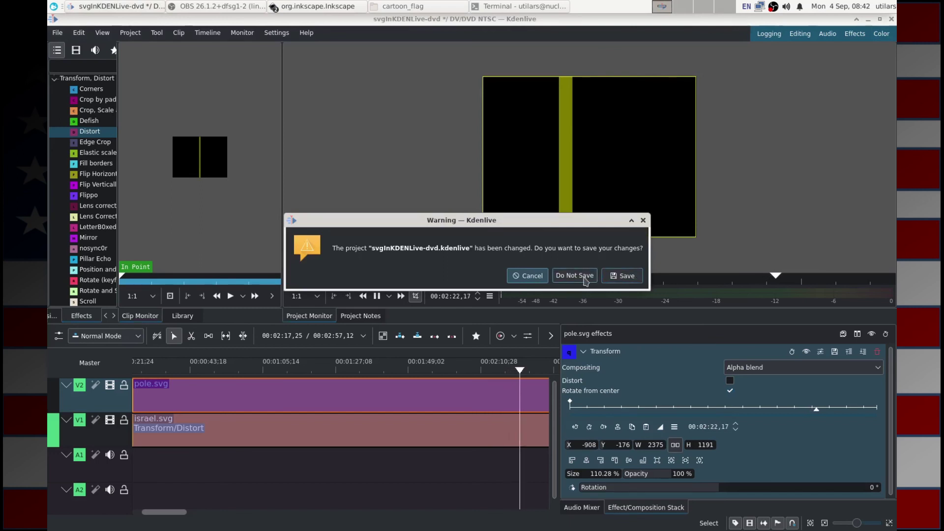
{"action": "left_click", "coordinate": [584, 278]}
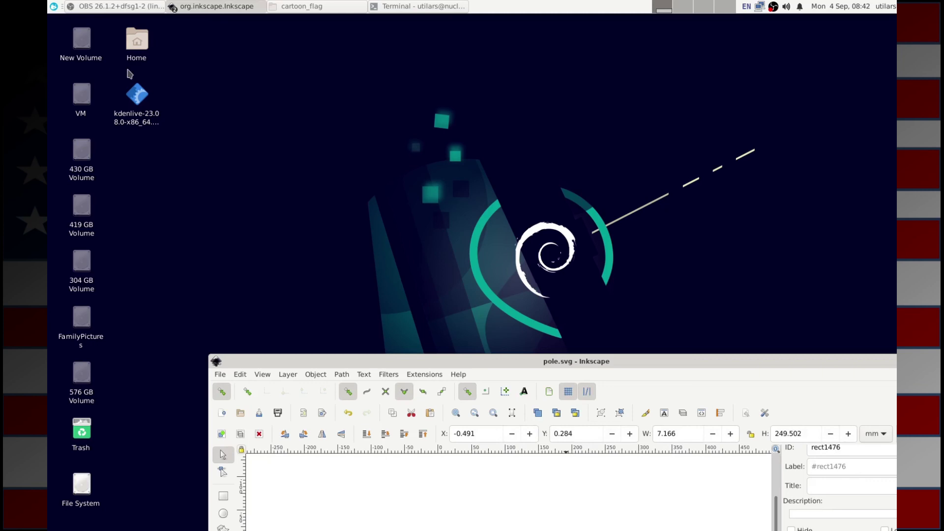
{"action": "double_click", "coordinate": [146, 122]}
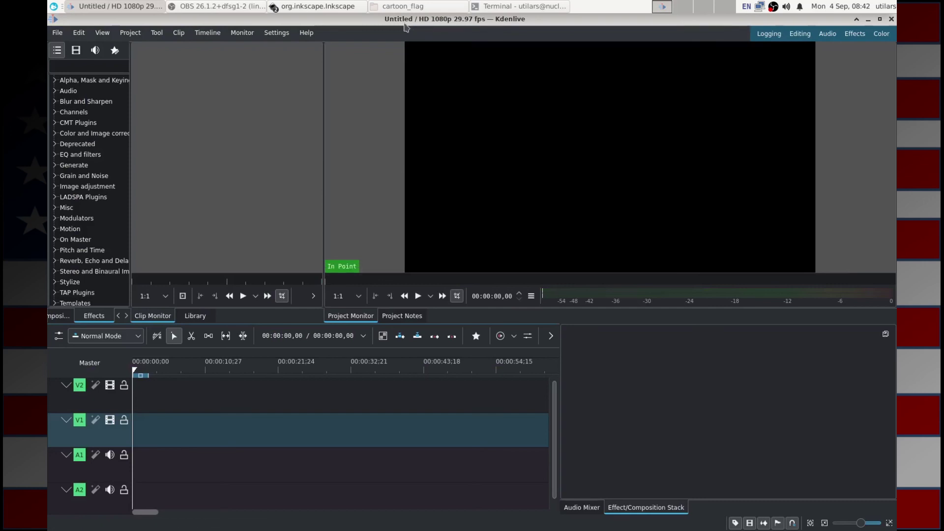
Reopen the recent project svgInKDENLive-dvd.kdenlive.
{"action": "left_click", "coordinate": [59, 35]}
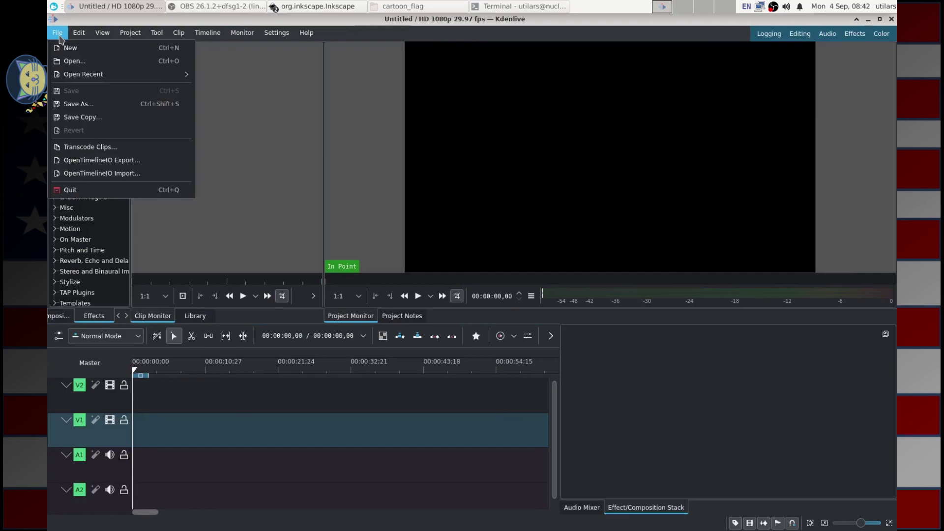
{"action": "left_click", "coordinate": [60, 38]}
{"action": "left_click", "coordinate": [50, 33]}
{"action": "mouse_move", "coordinate": [125, 41]}
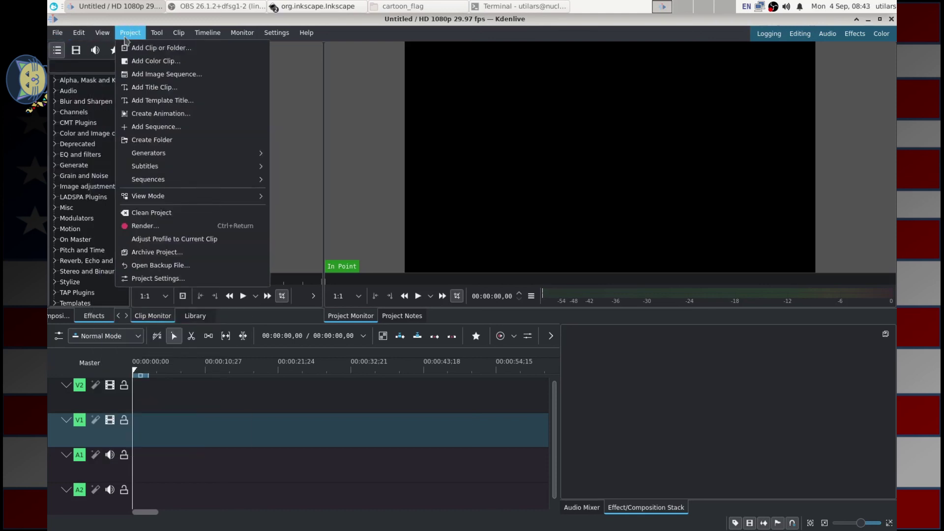
{"action": "left_click", "coordinate": [126, 33]}
{"action": "left_click", "coordinate": [57, 33]}
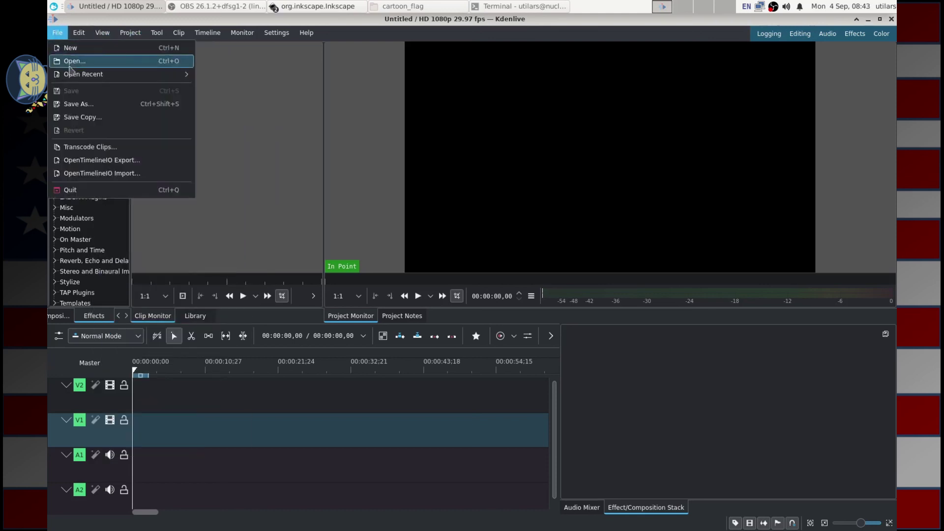
{"action": "mouse_move", "coordinate": [72, 77]}
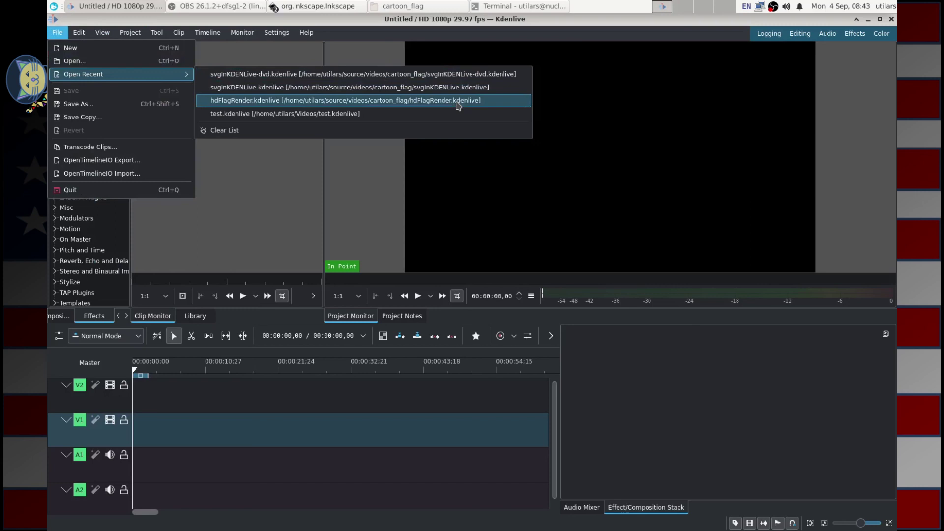
{"action": "left_click", "coordinate": [462, 75]}
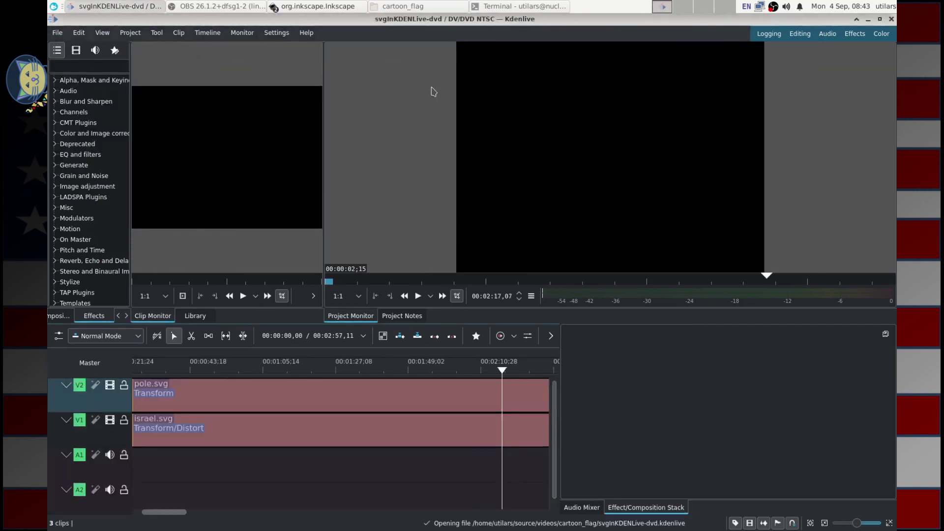
Move the israel.svg flag on track V1 into the DVD frame, to about X 262, Y 44.
{"action": "left_click", "coordinate": [350, 366]}
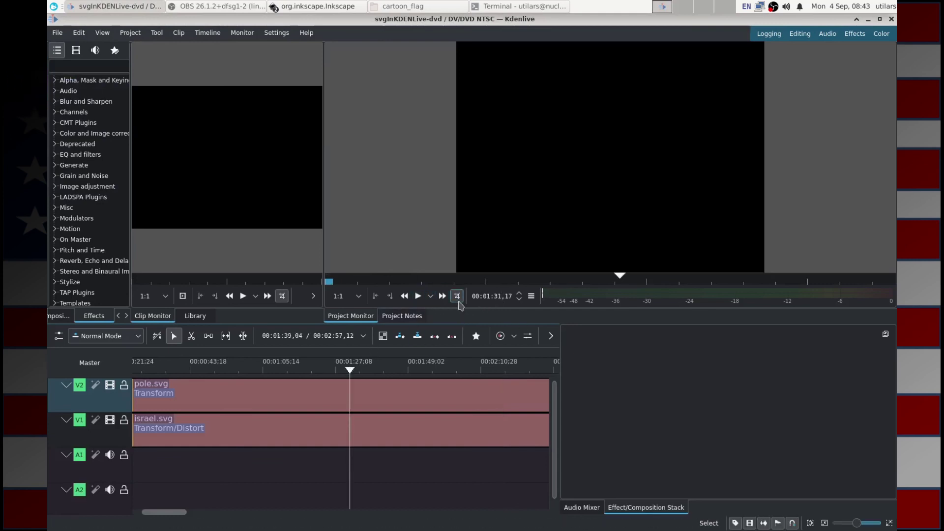
{"action": "left_click", "coordinate": [285, 396]}
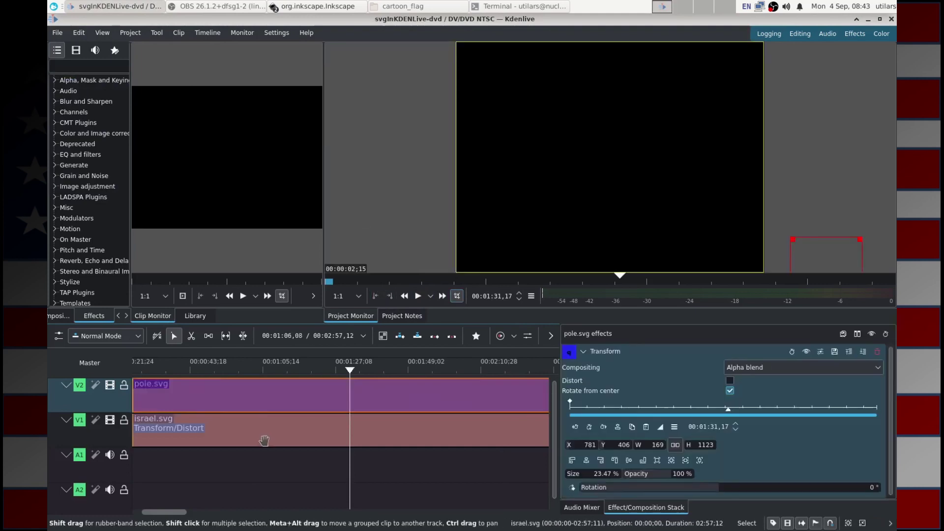
{"action": "left_click", "coordinate": [264, 440]}
{"action": "mouse_move", "coordinate": [893, 189]}
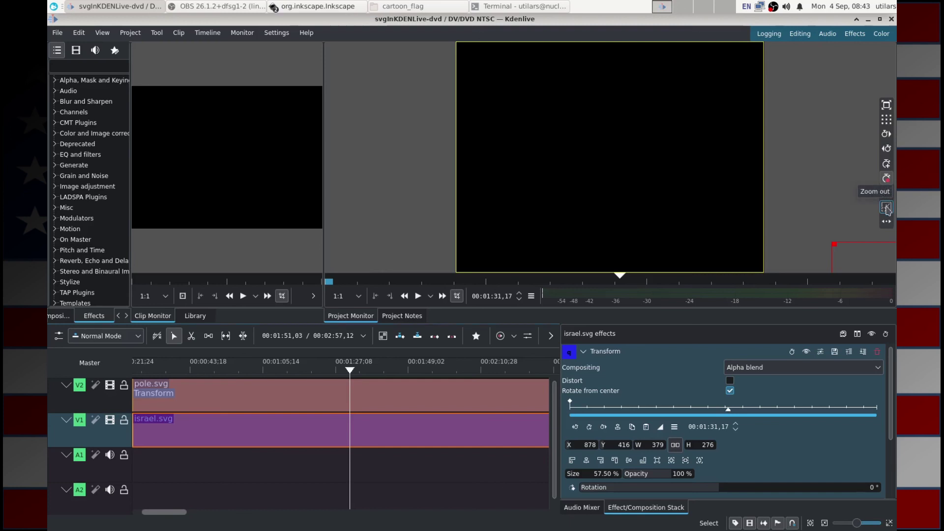
{"action": "left_click", "coordinate": [886, 208]}
{"action": "left_click", "coordinate": [886, 208]}
{"action": "left_click", "coordinate": [886, 208]}
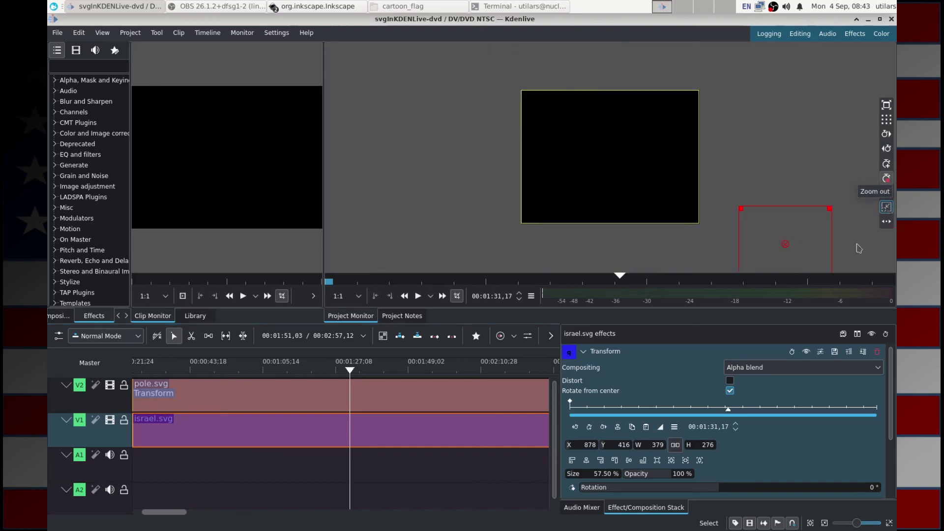
{"action": "left_click_drag", "start_coordinate": [785, 244], "coordinate": [633, 141]}
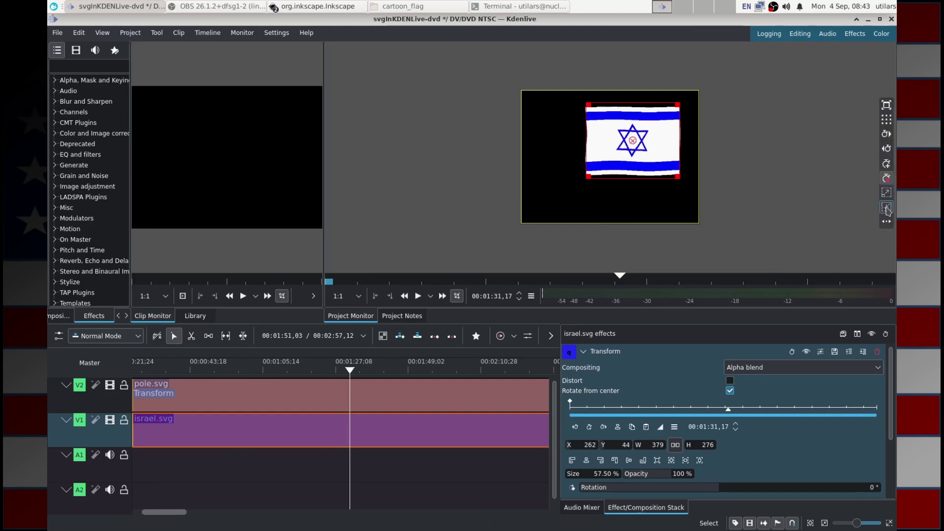
Resize the transform frame of pole.svg to about 363 × 579 and move it to about X 55, Y 100, beside the flag.
{"action": "left_click", "coordinate": [887, 208]}
{"action": "left_click", "coordinate": [887, 208]}
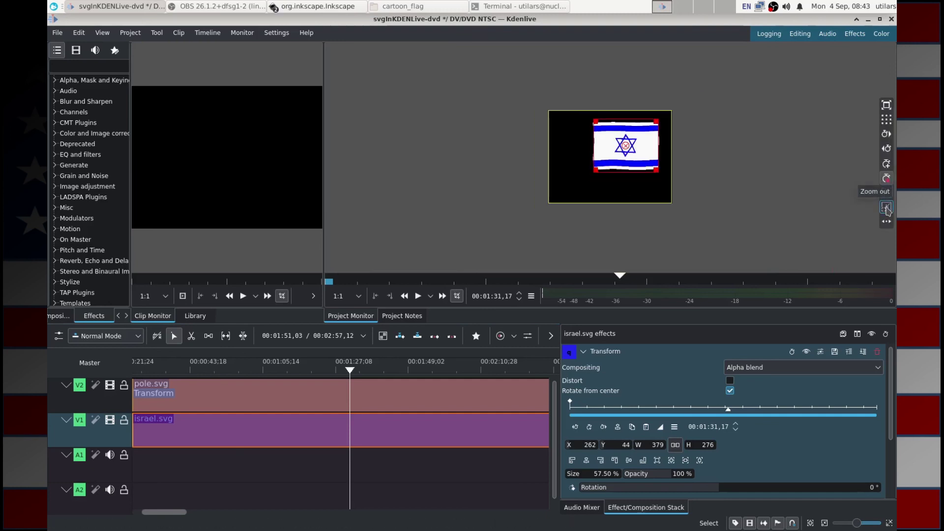
{"action": "left_click", "coordinate": [384, 394]}
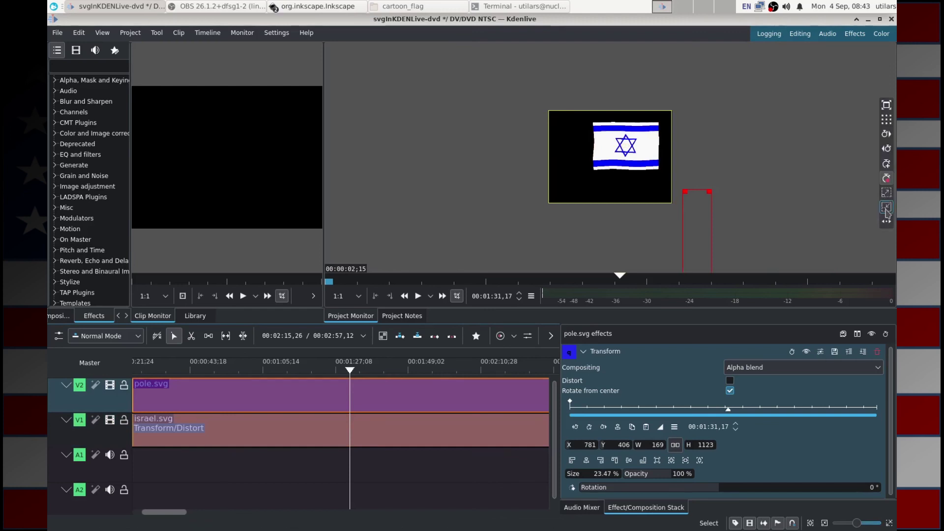
{"action": "left_click", "coordinate": [888, 192]}
{"action": "left_click", "coordinate": [888, 193]}
{"action": "left_click_drag", "start_coordinate": [670, 254], "coordinate": [586, 179]}
{"action": "left_click_drag", "start_coordinate": [579, 107], "coordinate": [590, 149]}
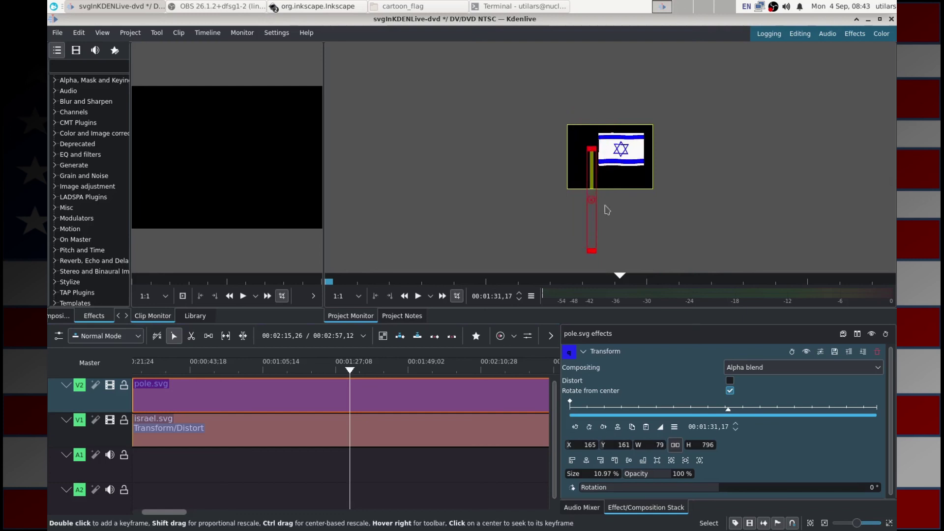
{"action": "left_click_drag", "start_coordinate": [595, 212], "coordinate": [597, 193]}
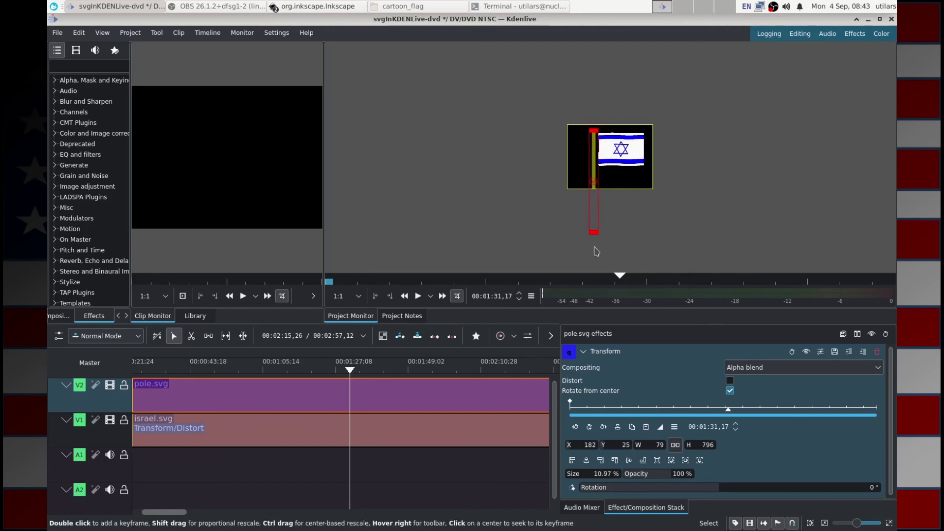
{"action": "left_click_drag", "start_coordinate": [597, 231], "coordinate": [630, 203]}
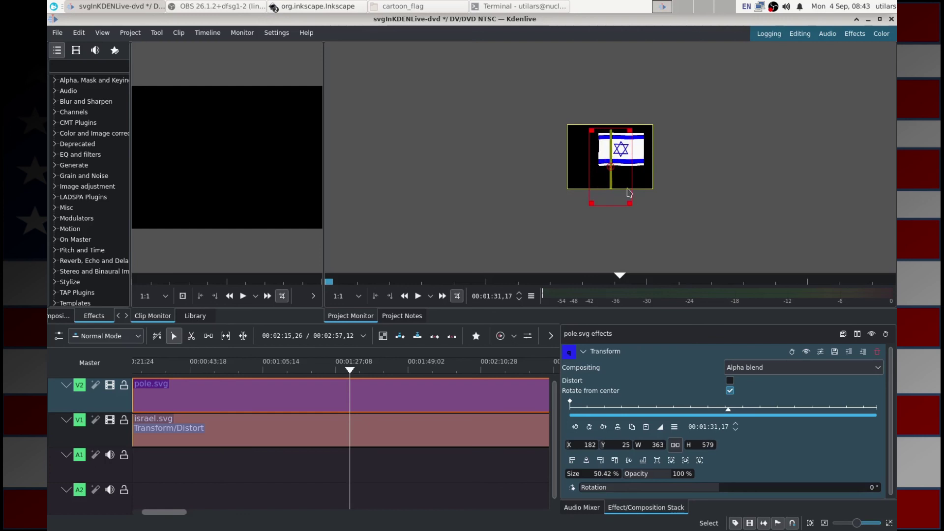
{"action": "left_click_drag", "start_coordinate": [609, 168], "coordinate": [593, 178]}
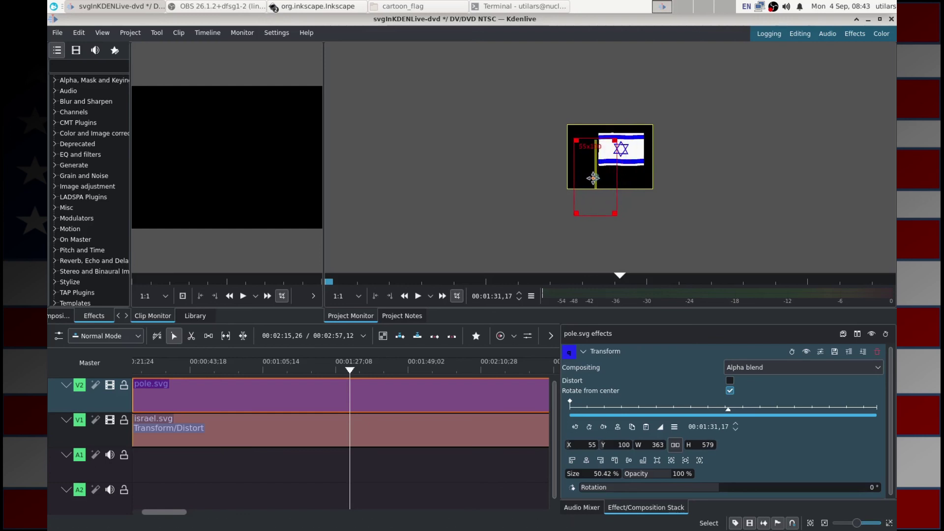
Shrink the israel.svg flag to about 214 × 186 and attach it to the pole at about X 247, Y 89.
{"action": "left_click", "coordinate": [365, 430]}
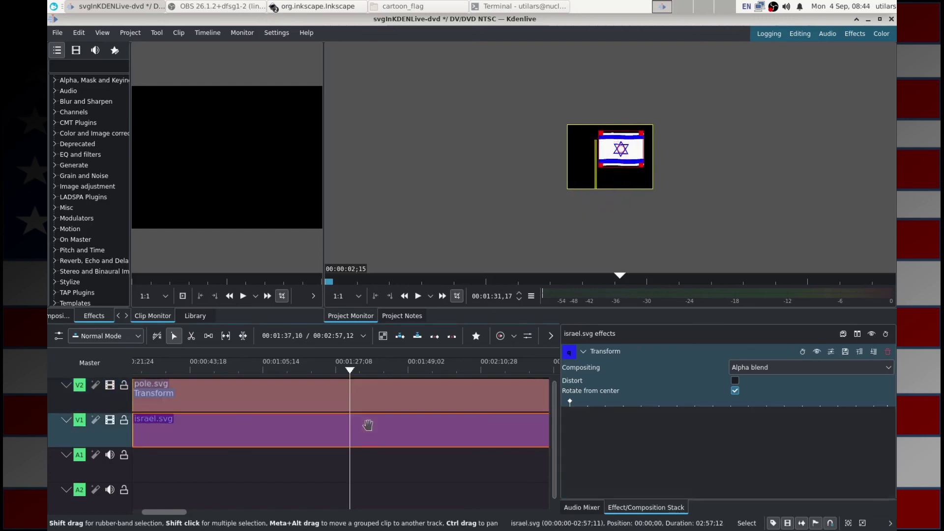
{"action": "mouse_move", "coordinate": [892, 177]}
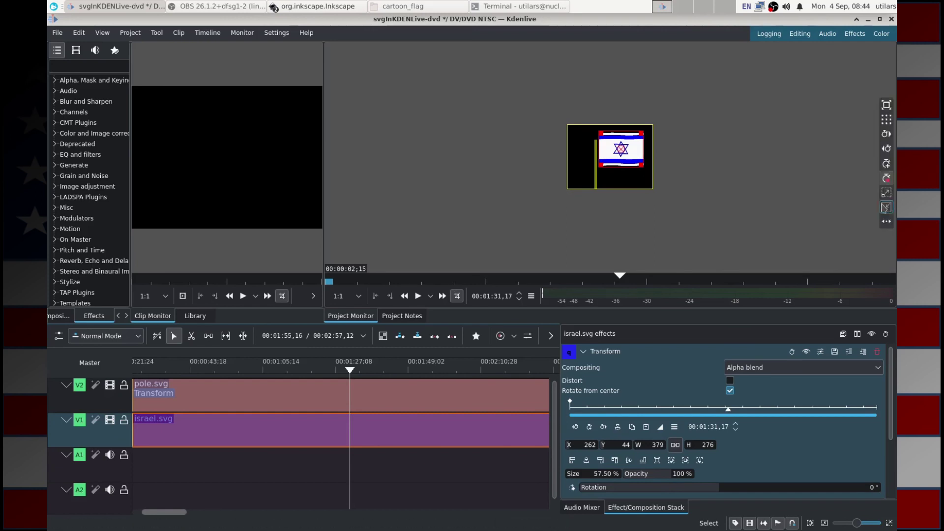
{"action": "left_click", "coordinate": [887, 194]}
{"action": "left_click", "coordinate": [887, 194]}
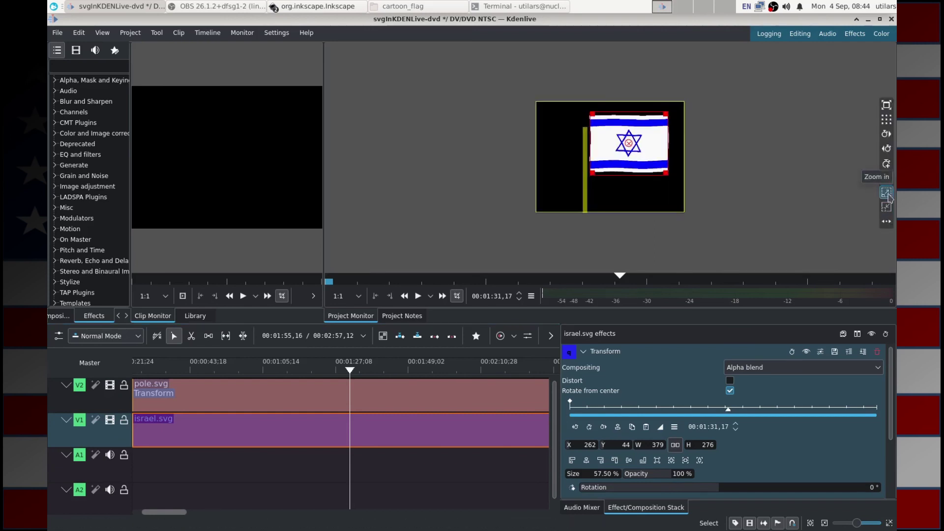
{"action": "left_click", "coordinate": [887, 193]}
{"action": "left_click_drag", "start_coordinate": [681, 177], "coordinate": [635, 162]}
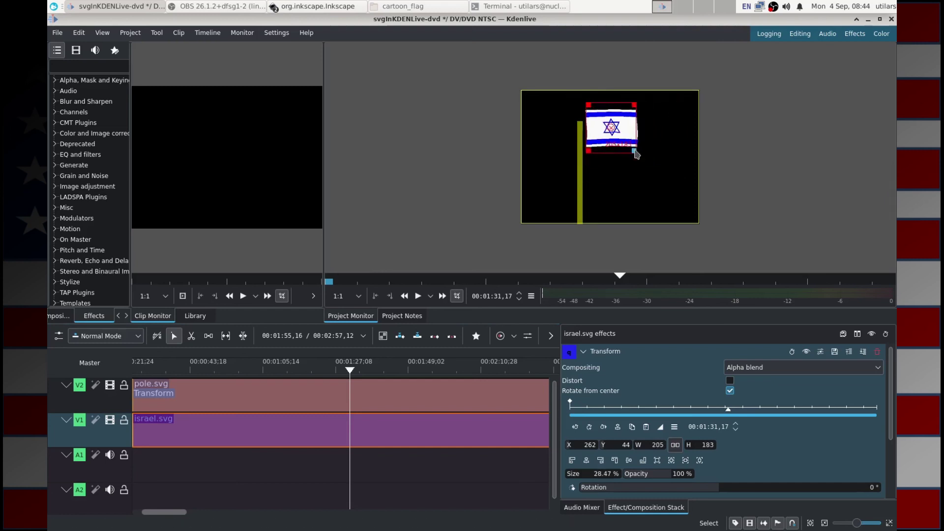
{"action": "left_click_drag", "start_coordinate": [613, 127], "coordinate": [609, 139]}
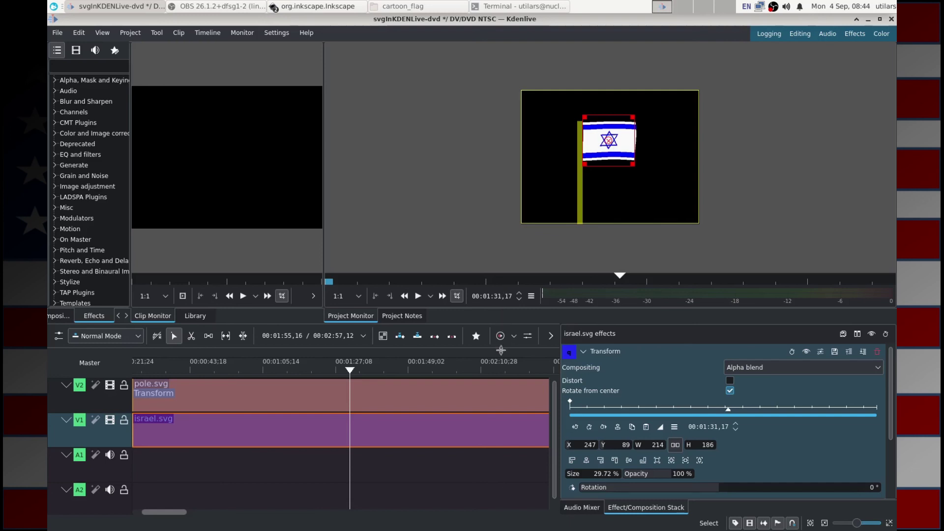
Enlarge the monitor preview and play a short stretch of the timeline to check the waving flag on the pole.
{"action": "left_click_drag", "start_coordinate": [500, 350], "coordinate": [501, 390]}
{"action": "left_click", "coordinate": [418, 362]}
{"action": "left_click", "coordinate": [309, 437]}
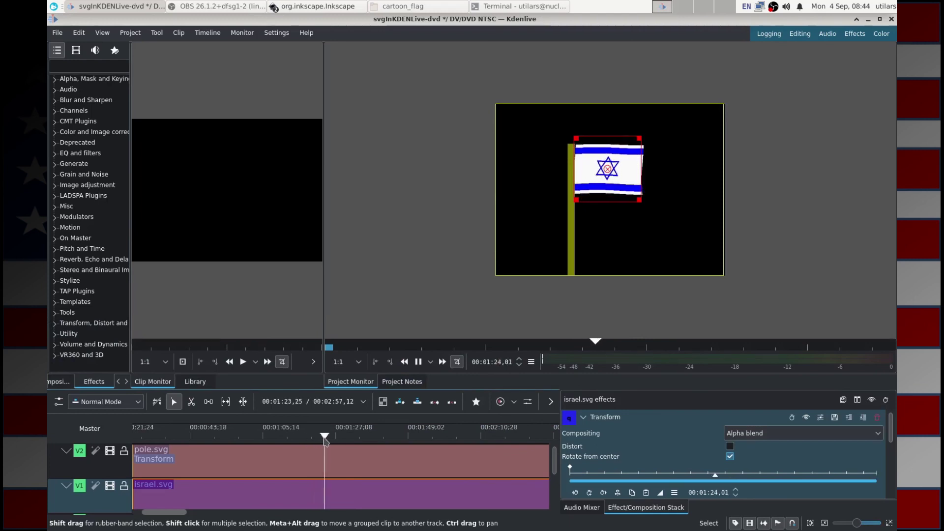
{"action": "key", "text": "space"}
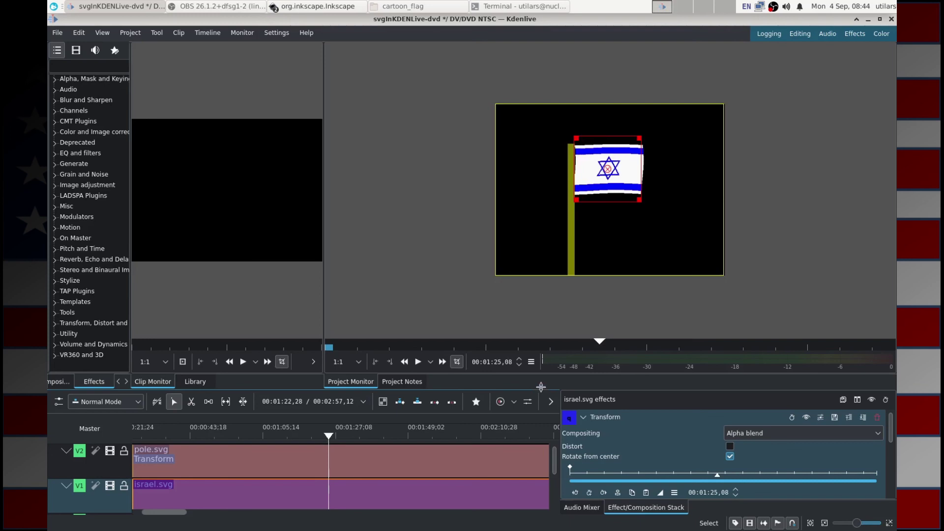
Enlarge the timeline area and move the playhead to the start at 00:00:00,00.
{"action": "left_click_drag", "start_coordinate": [541, 391], "coordinate": [541, 219]}
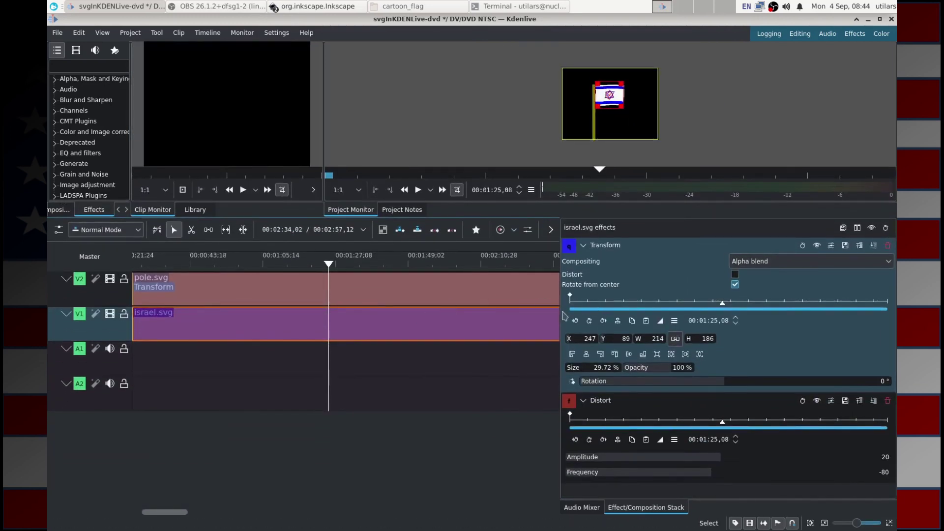
{"action": "left_click_drag", "start_coordinate": [561, 314], "coordinate": [758, 314]}
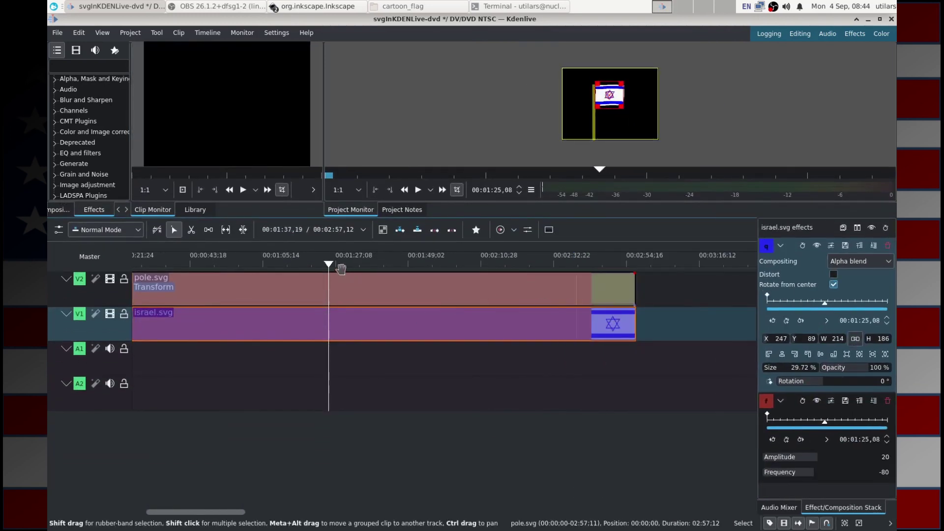
{"action": "left_click_drag", "start_coordinate": [328, 267], "coordinate": [49, 244]}
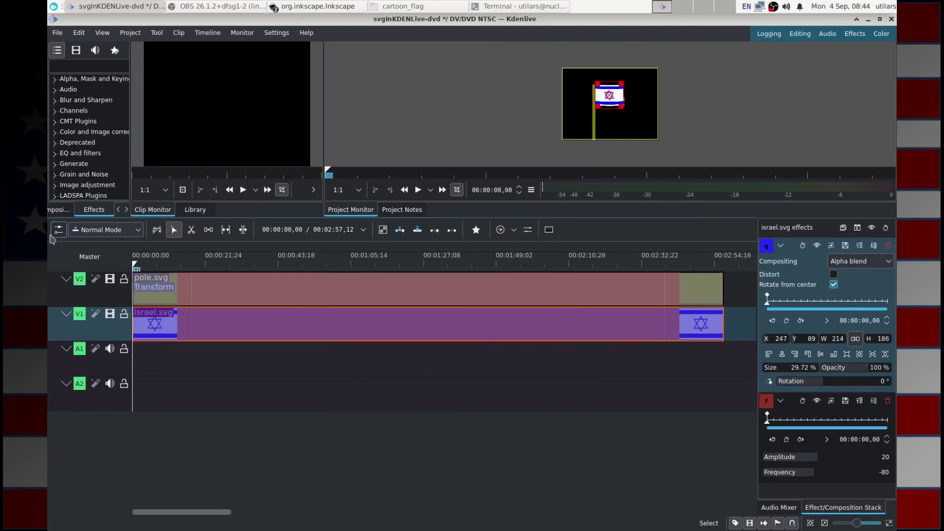
{"action": "right_click", "coordinate": [631, 120]}
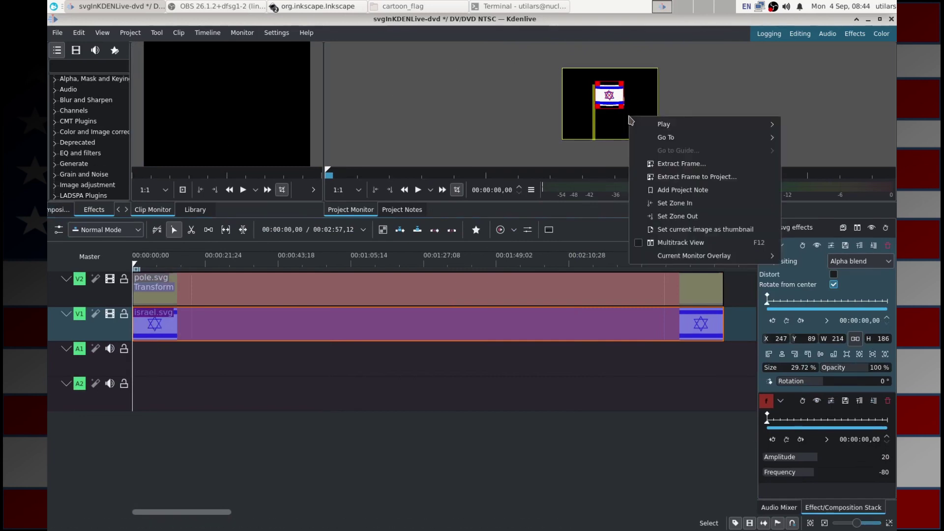
{"action": "left_click", "coordinate": [682, 164]}
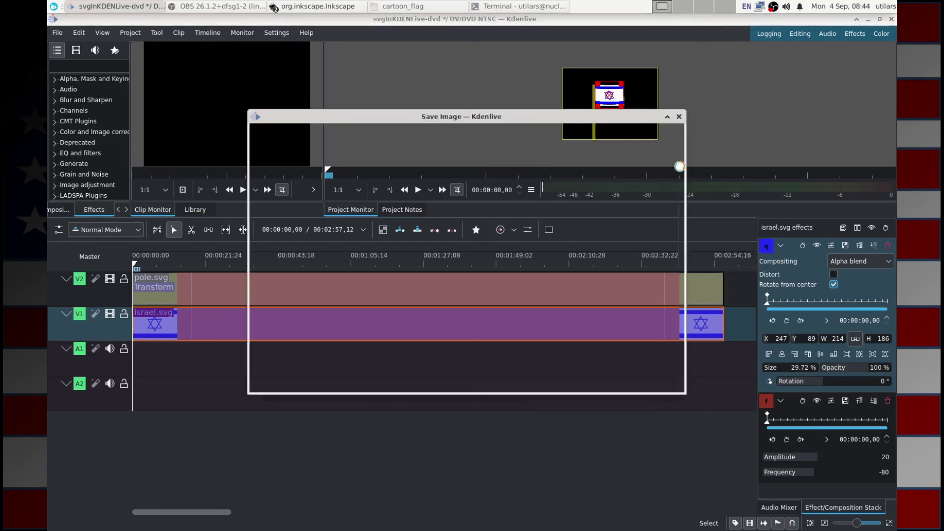
{"action": "left_click", "coordinate": [659, 364]}
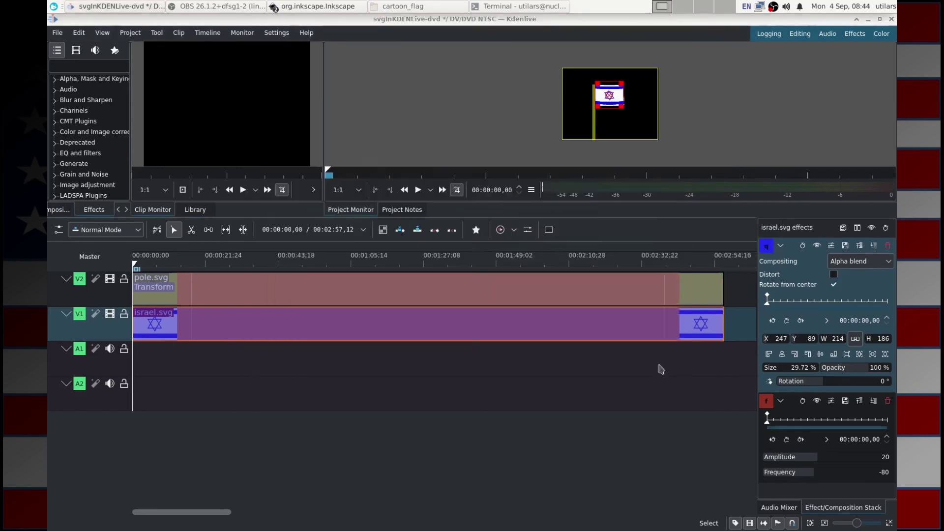
{"action": "right_click", "coordinate": [642, 129]}
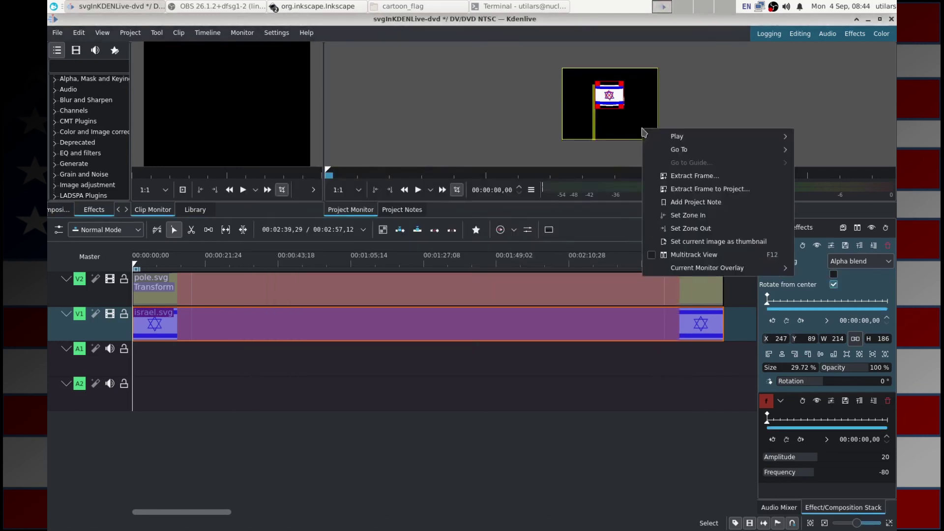
{"action": "left_click", "coordinate": [706, 190]}
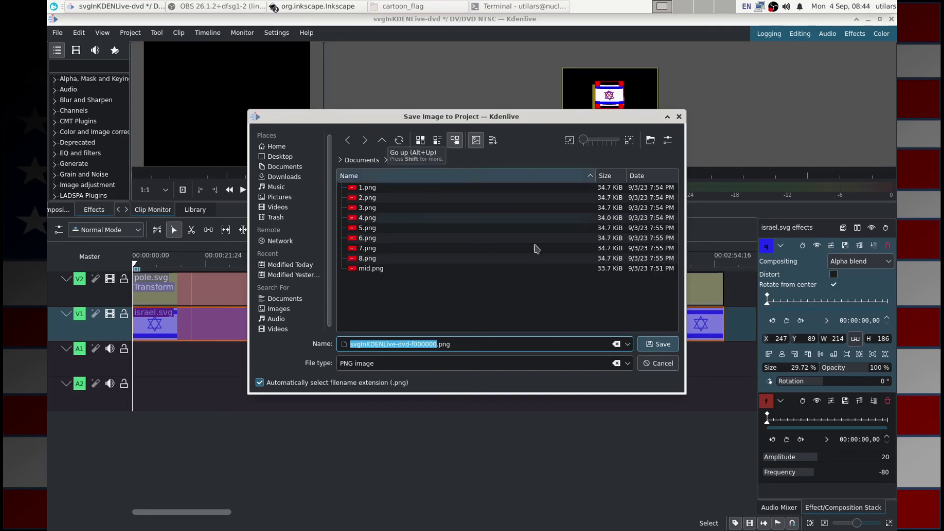
{"action": "left_click", "coordinate": [658, 363]}
Start extracting the current frame to the project, with Home/source/videos/cartoon_flag as the destination folder.
{"action": "right_click", "coordinate": [626, 129]}
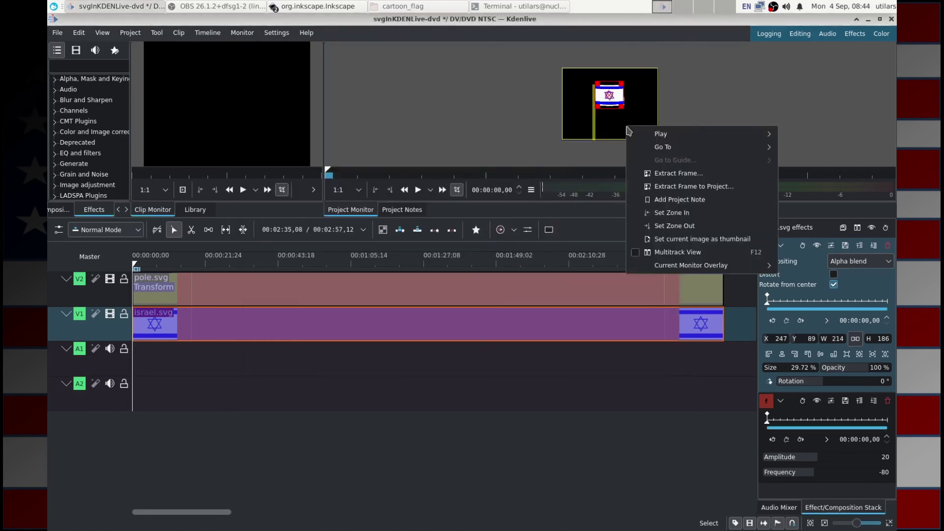
{"action": "left_click", "coordinate": [687, 189]}
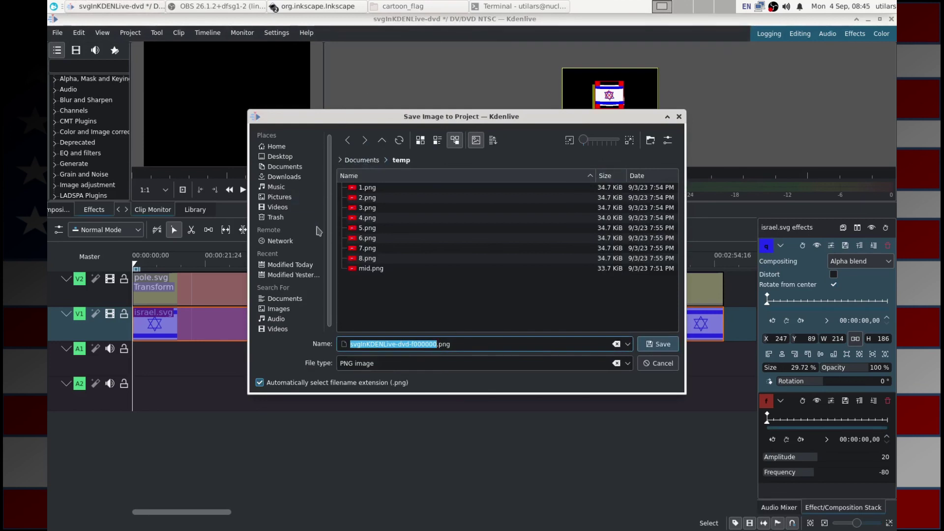
{"action": "scroll", "coordinate": [331, 235], "scroll_direction": "down", "scroll_amount": 1}
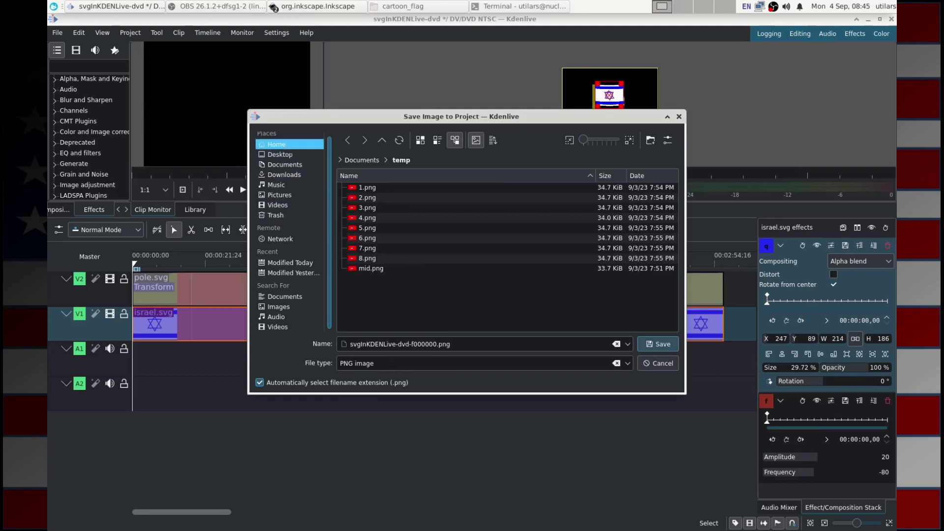
{"action": "left_click", "coordinate": [294, 146]}
{"action": "double_click", "coordinate": [370, 248]}
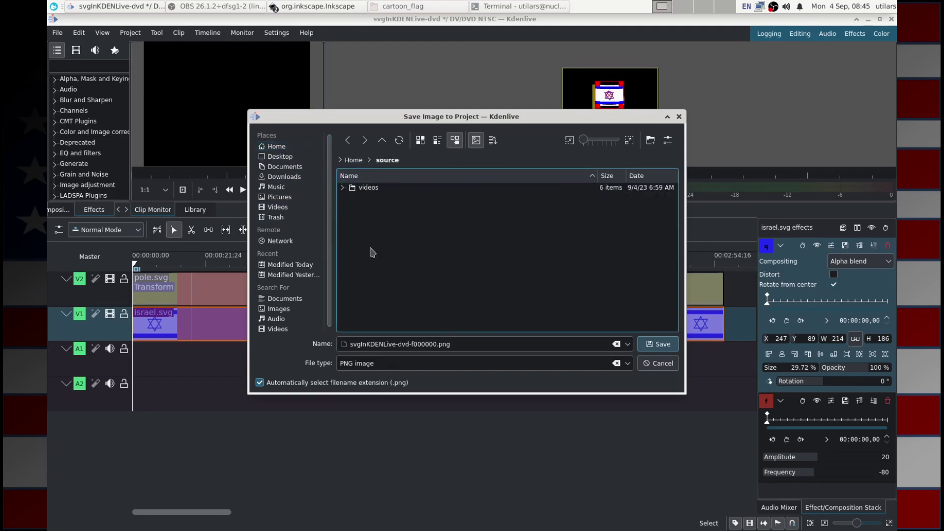
{"action": "double_click", "coordinate": [374, 189]}
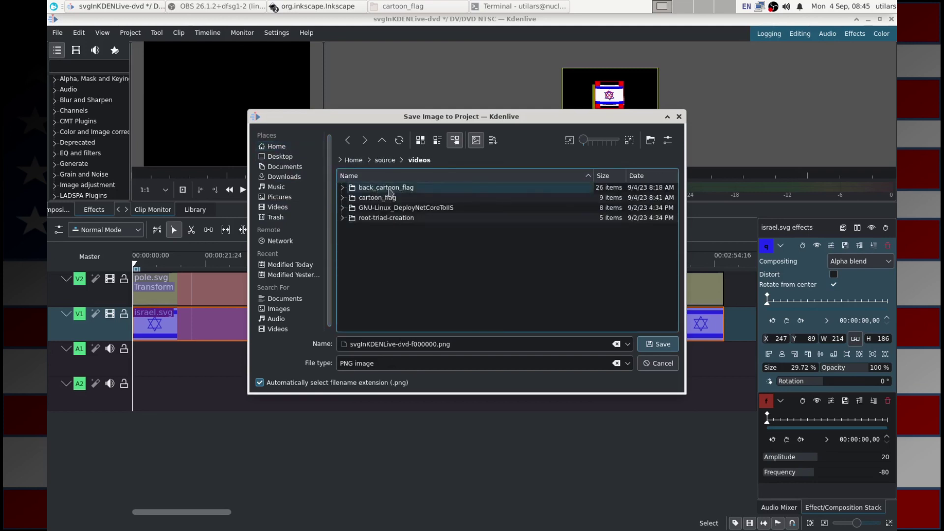
{"action": "double_click", "coordinate": [383, 197]}
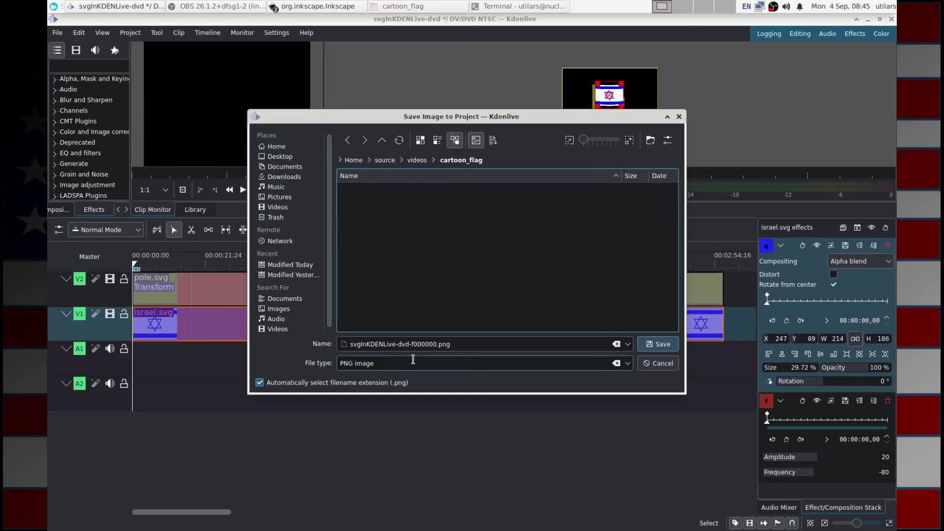
Name the extracted frame reference.png and save it to the project.
{"action": "left_click_drag", "start_coordinate": [433, 344], "coordinate": [305, 339]}
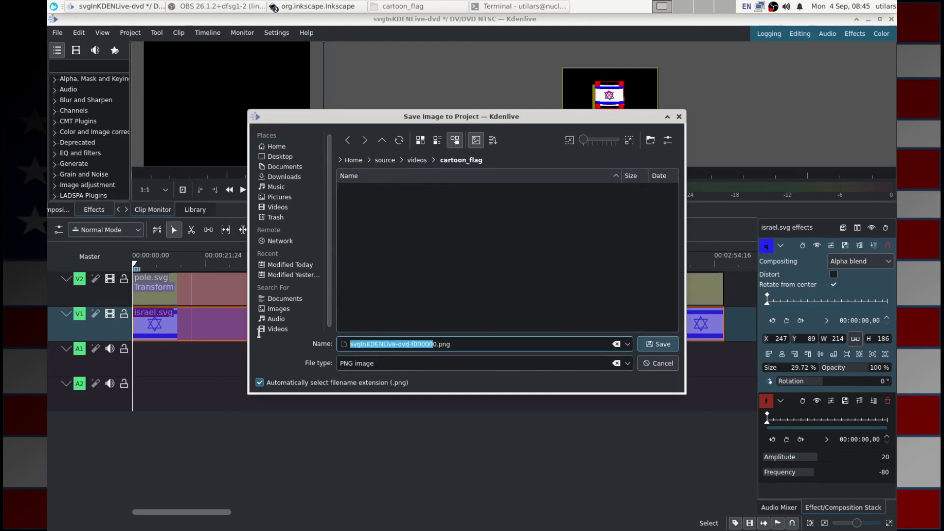
{"action": "key", "text": "Delete"}
{"action": "key", "text": "Delete"}
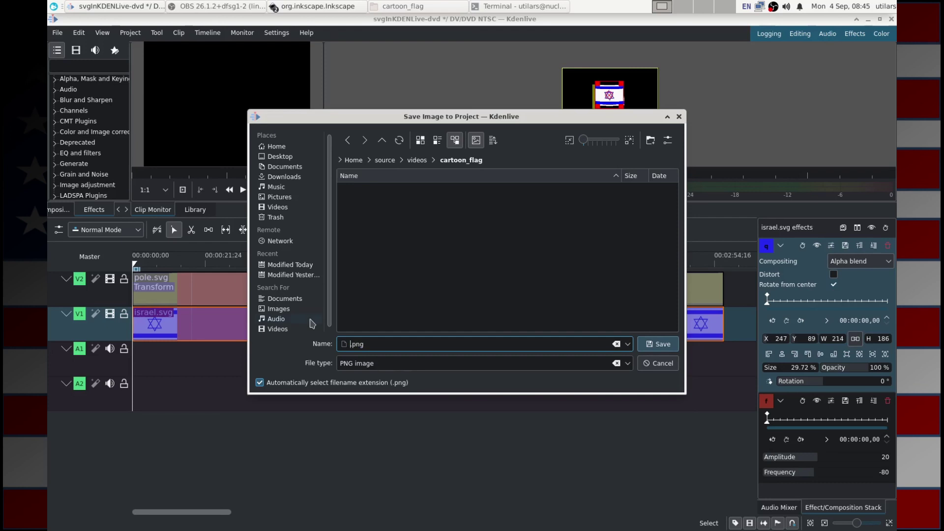
{"action": "type", "text": "reference"}
{"action": "left_click", "coordinate": [665, 343]}
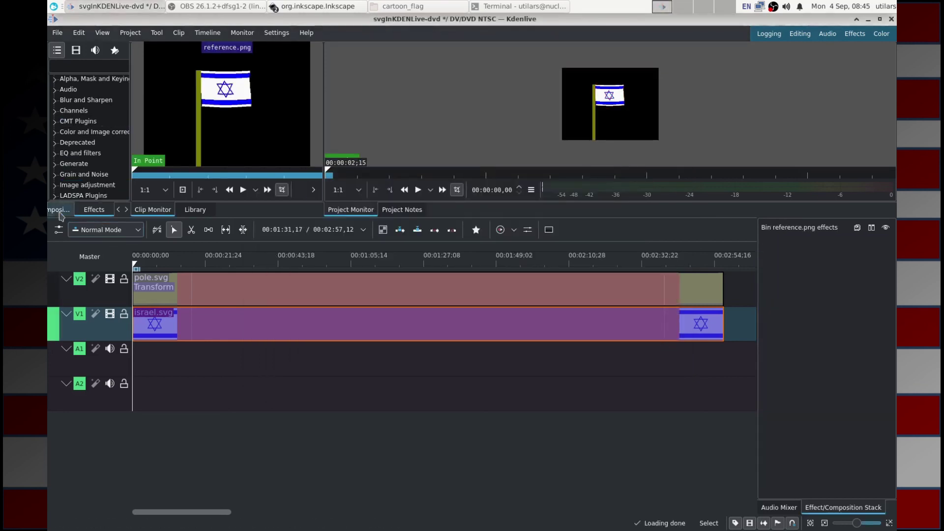
Insert one video track above V2 and place reference.png from the project bin on it, spanning the full length of the pole clip.
{"action": "left_click_drag", "start_coordinate": [131, 180], "coordinate": [307, 168]}
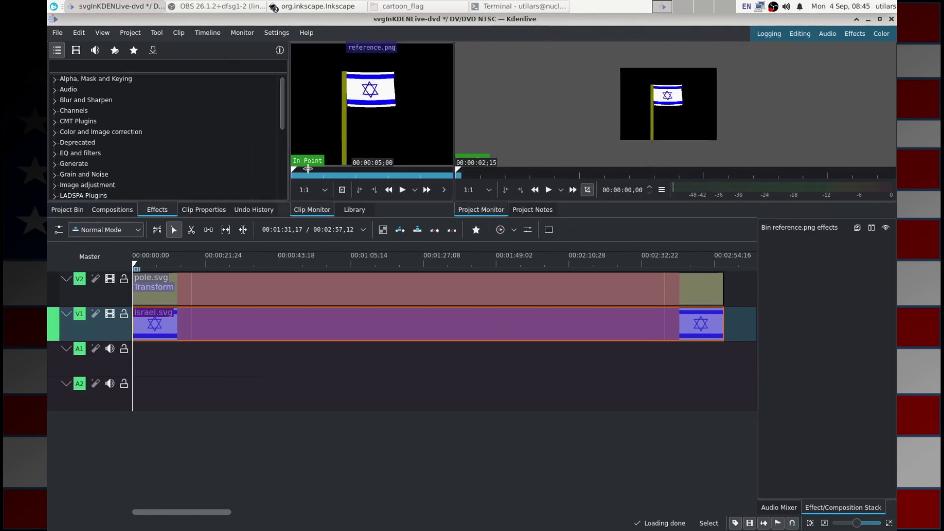
{"action": "left_click", "coordinate": [67, 210]}
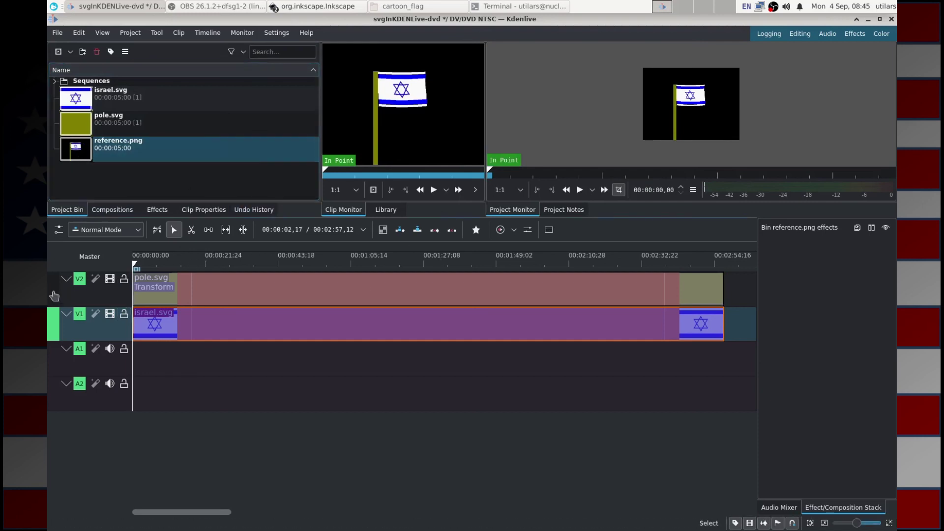
{"action": "left_click", "coordinate": [123, 295]}
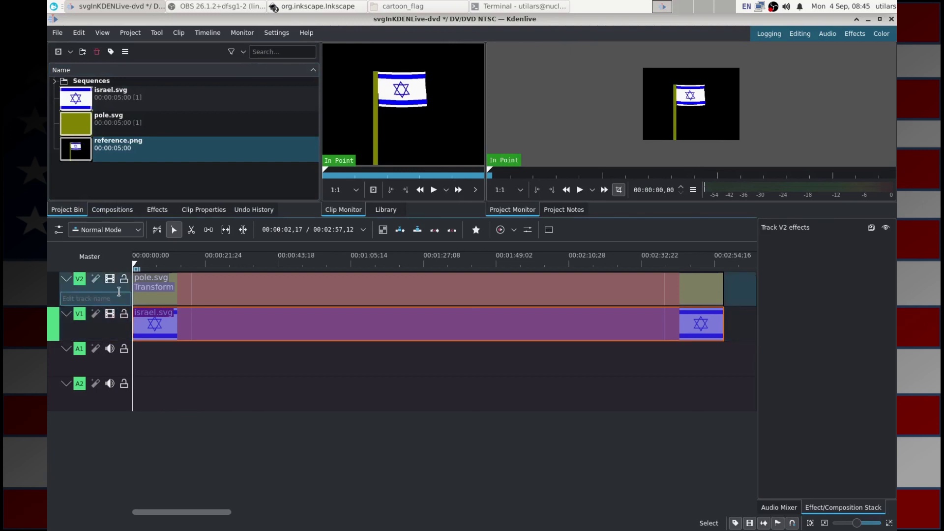
{"action": "right_click", "coordinate": [120, 294]}
{"action": "left_click", "coordinate": [157, 300]}
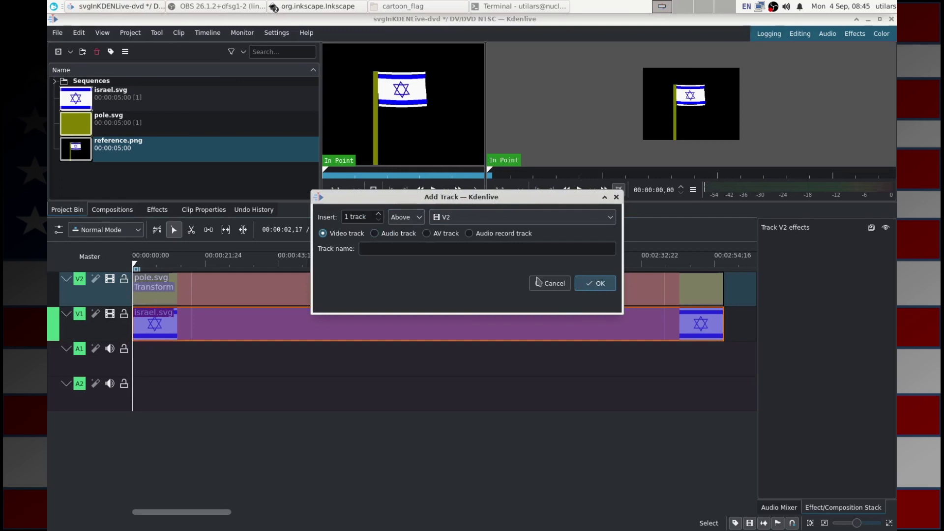
{"action": "left_click", "coordinate": [592, 284]}
{"action": "left_click_drag", "start_coordinate": [91, 147], "coordinate": [723, 295]}
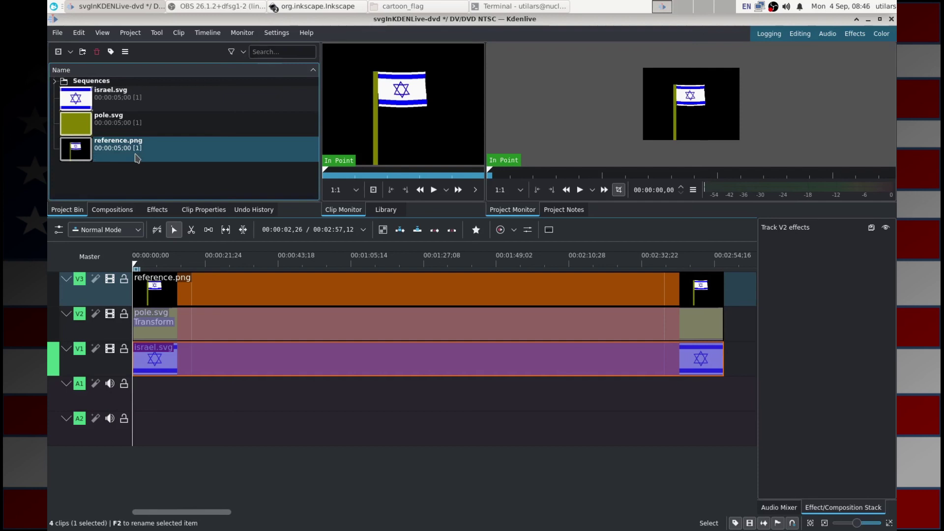
Apply the Transform effect to the reference.png clip on V3 and move its image down to about X 1, Y 159.
{"action": "left_click", "coordinate": [158, 212]}
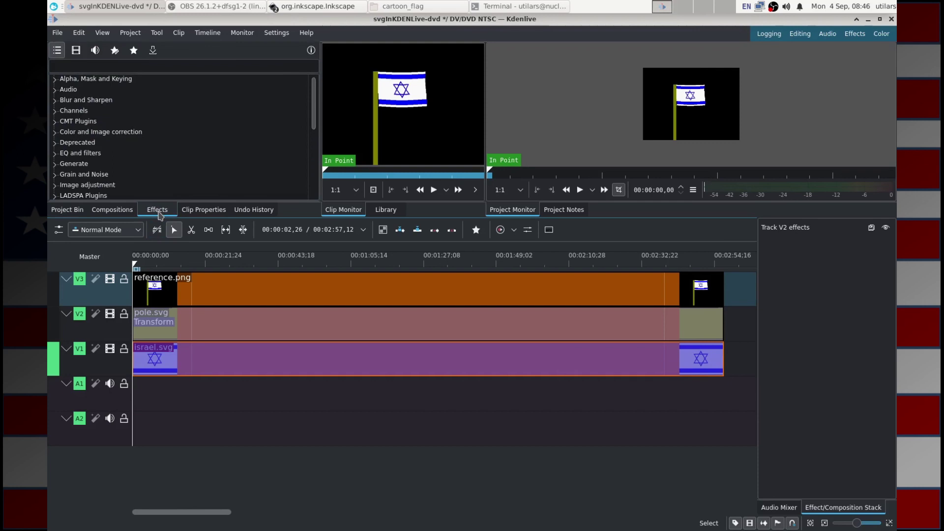
{"action": "left_click_drag", "start_coordinate": [314, 100], "coordinate": [318, 209]}
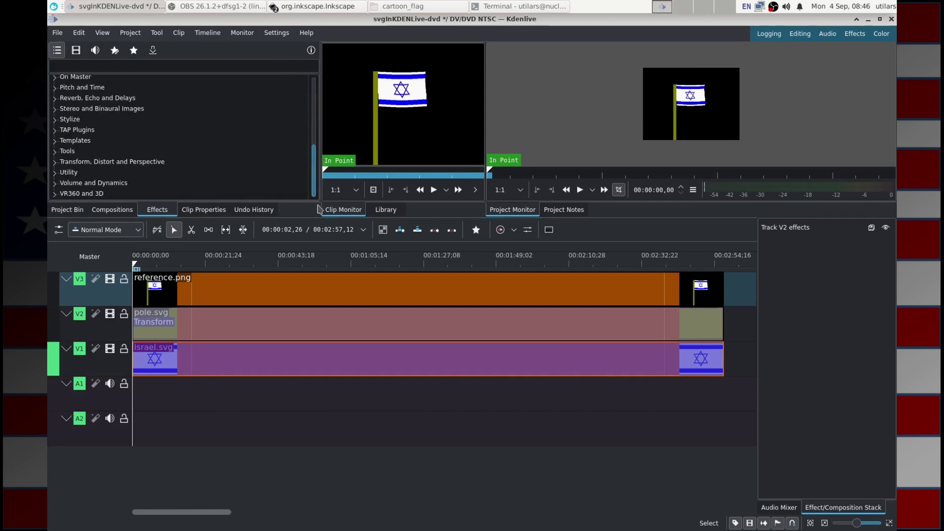
{"action": "left_click", "coordinate": [97, 152]}
{"action": "left_click", "coordinate": [54, 162]}
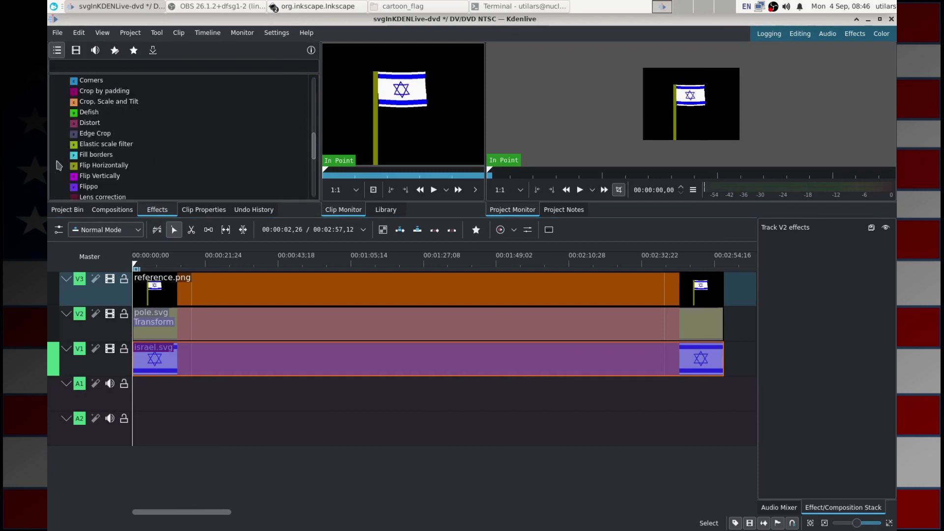
{"action": "left_click_drag", "start_coordinate": [314, 150], "coordinate": [311, 196]}
{"action": "left_click_drag", "start_coordinate": [98, 142], "coordinate": [310, 293]}
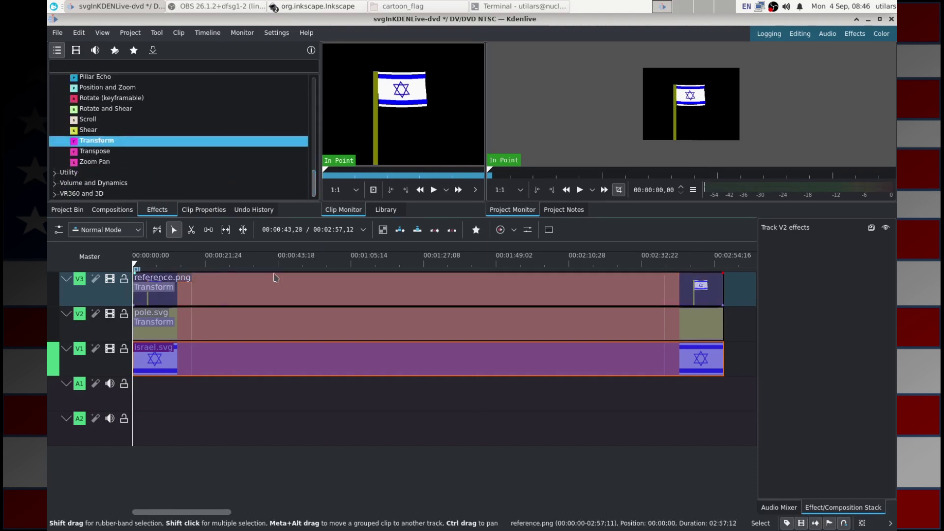
{"action": "left_click", "coordinate": [468, 290]}
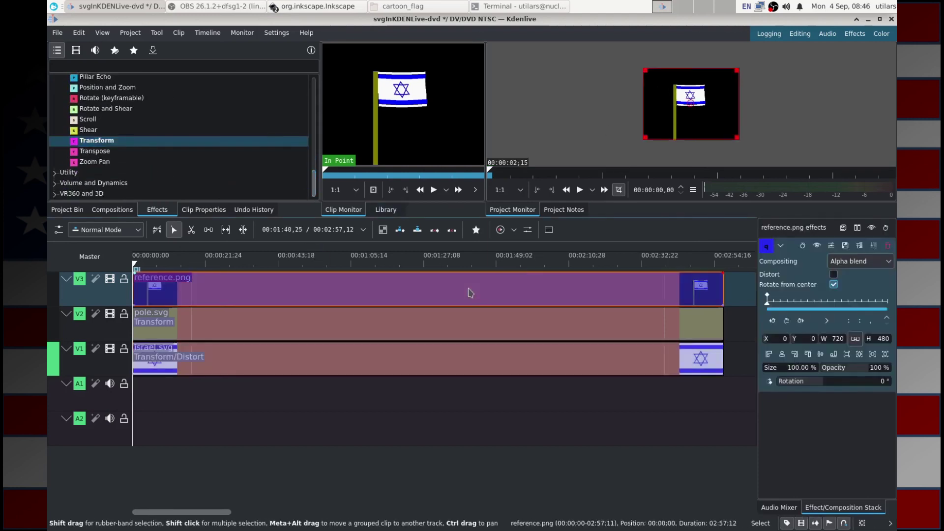
{"action": "left_click_drag", "start_coordinate": [691, 106], "coordinate": [692, 129]}
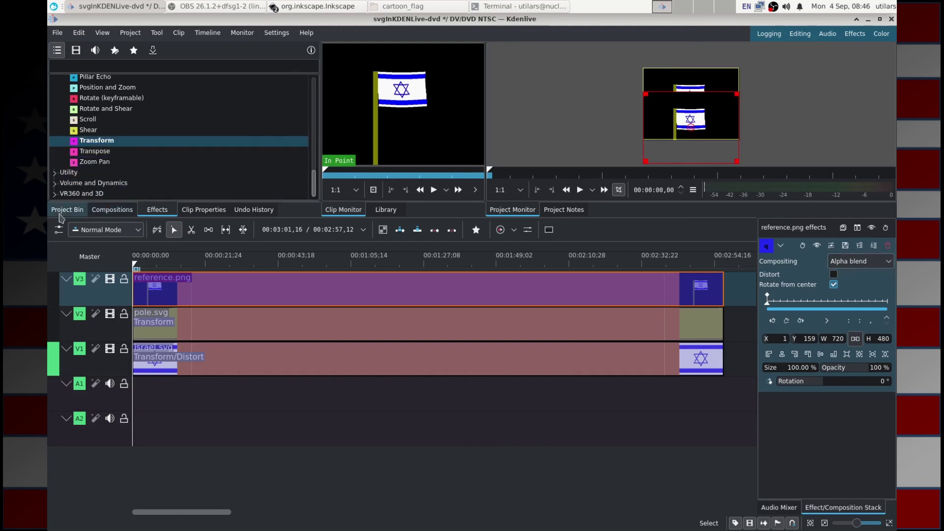
Crop about 97 pixels off the top of reference.png with the Edge Crop effect and reposition its image at about X 5, Y 236.
{"action": "scroll", "coordinate": [137, 138], "scroll_direction": "up", "scroll_amount": 3}
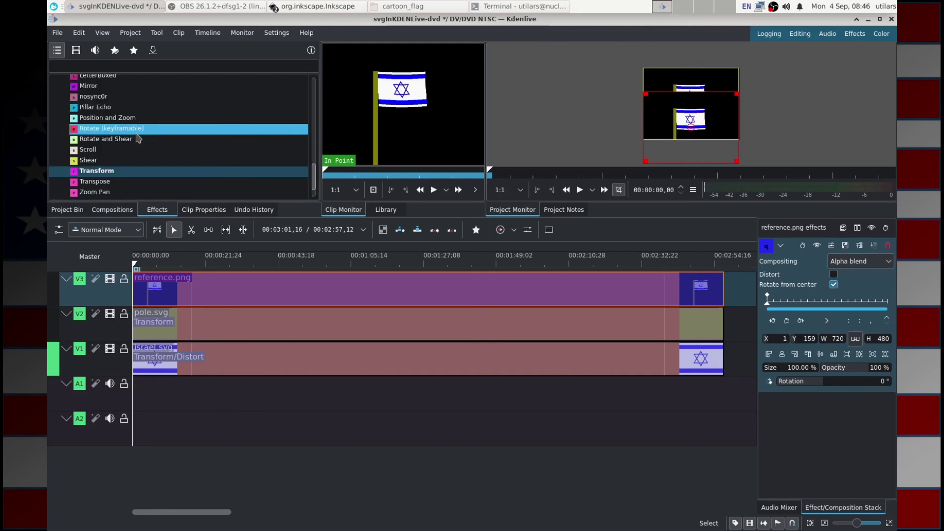
{"action": "scroll", "coordinate": [136, 141], "scroll_direction": "up", "scroll_amount": 3}
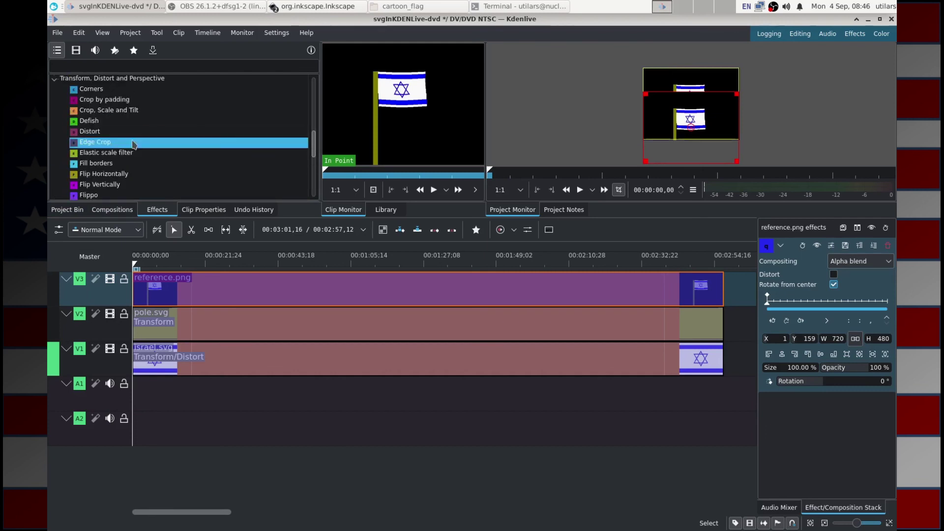
{"action": "left_click_drag", "start_coordinate": [111, 143], "coordinate": [315, 289]}
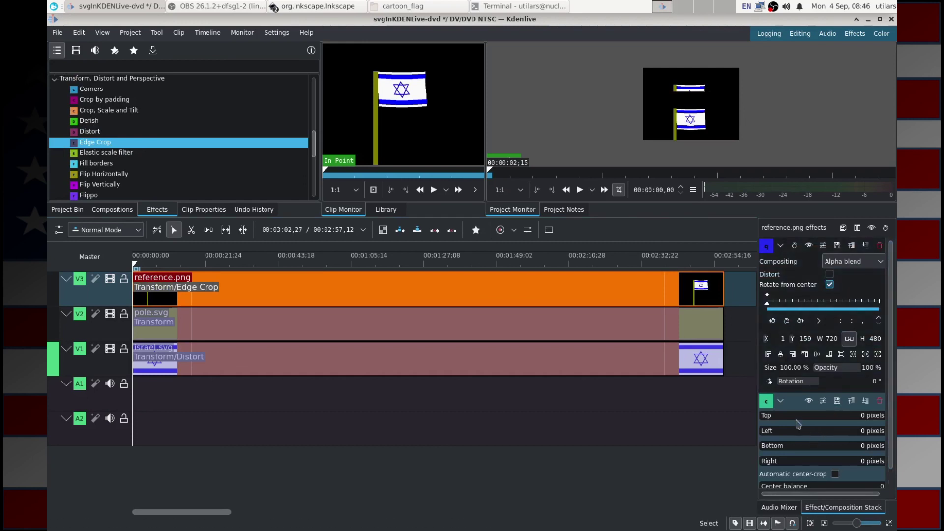
{"action": "left_click_drag", "start_coordinate": [796, 419], "coordinate": [779, 428]}
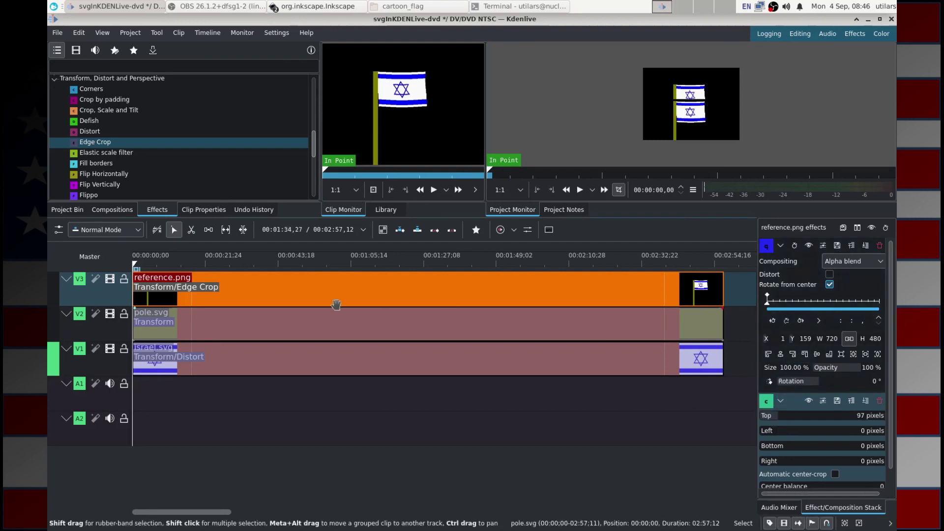
{"action": "left_click", "coordinate": [865, 291]}
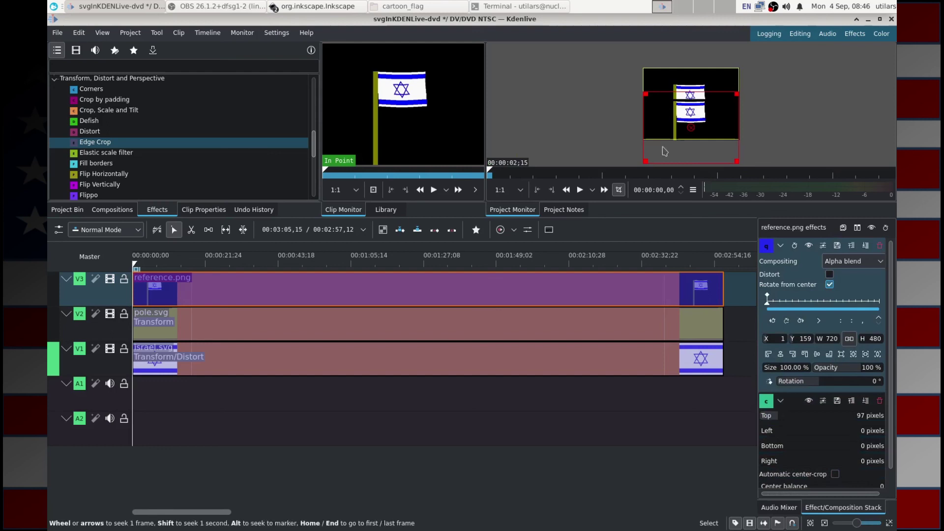
{"action": "left_click_drag", "start_coordinate": [686, 129], "coordinate": [690, 142]}
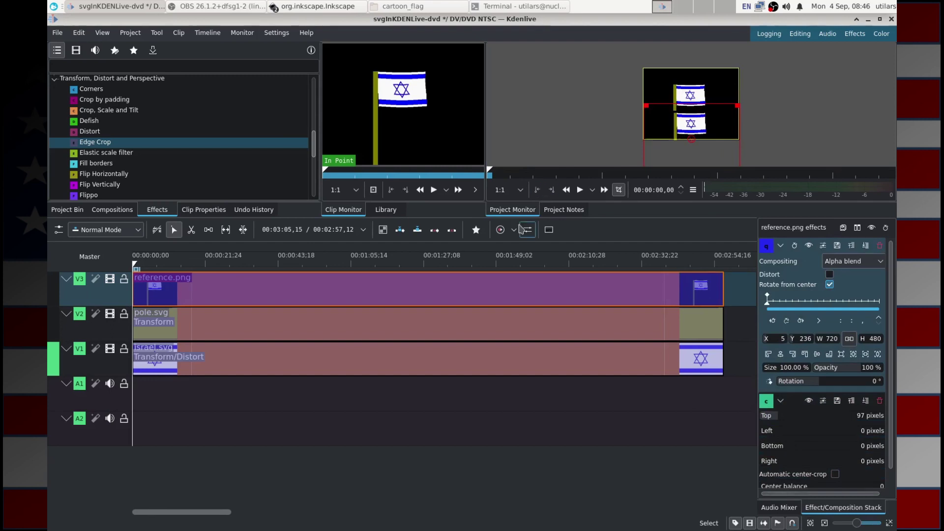
Enlarge the project monitor's picture and play the timeline to compare the waving flag with the reference copy below it.
{"action": "left_click_drag", "start_coordinate": [519, 217], "coordinate": [518, 344]}
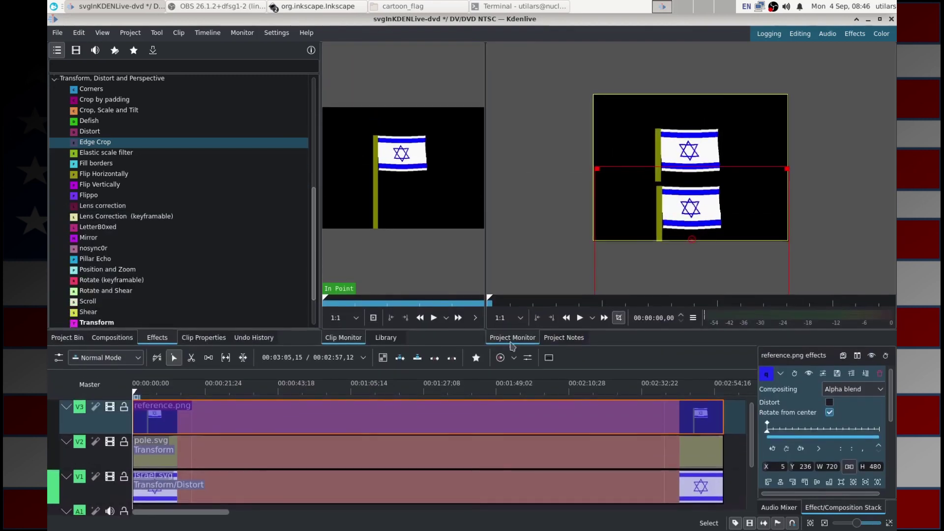
{"action": "mouse_move", "coordinate": [887, 183]}
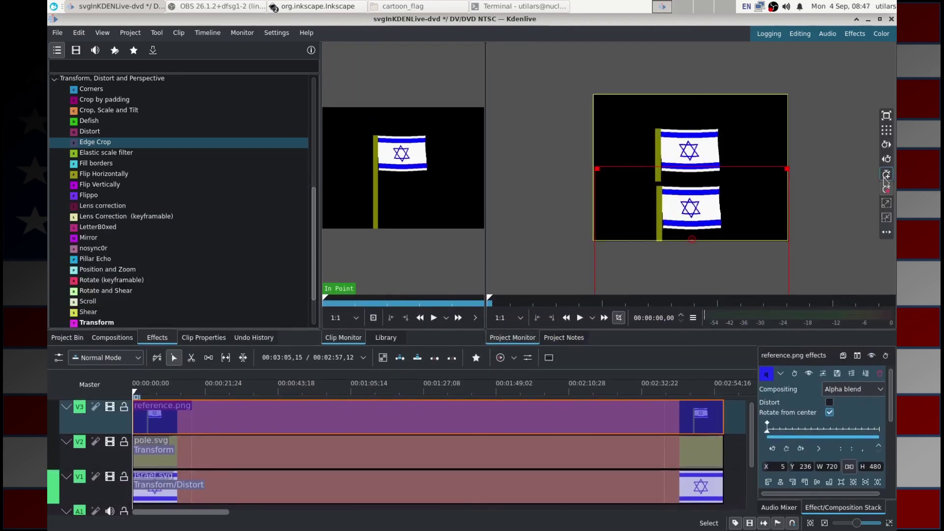
{"action": "left_click", "coordinate": [888, 204]}
{"action": "left_click", "coordinate": [887, 204]}
{"action": "left_click", "coordinate": [888, 204]}
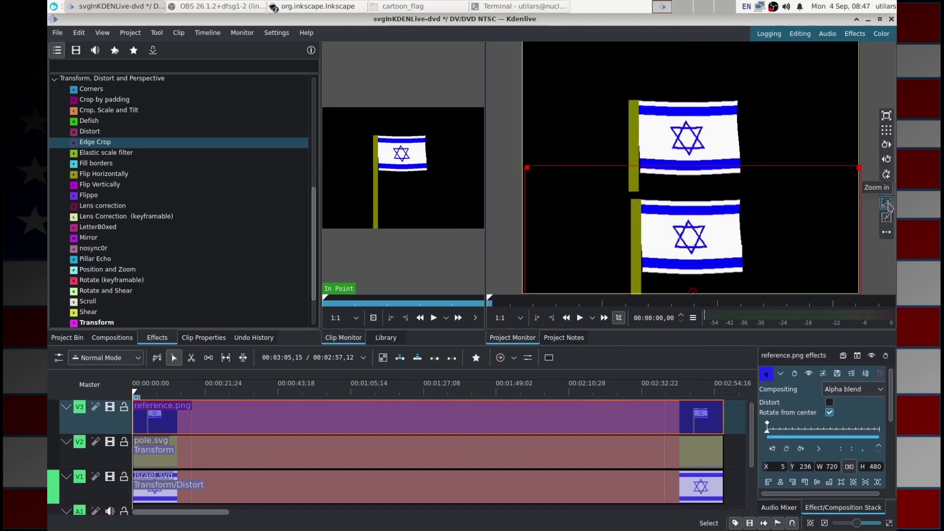
{"action": "left_click_drag", "start_coordinate": [553, 346], "coordinate": [543, 416]}
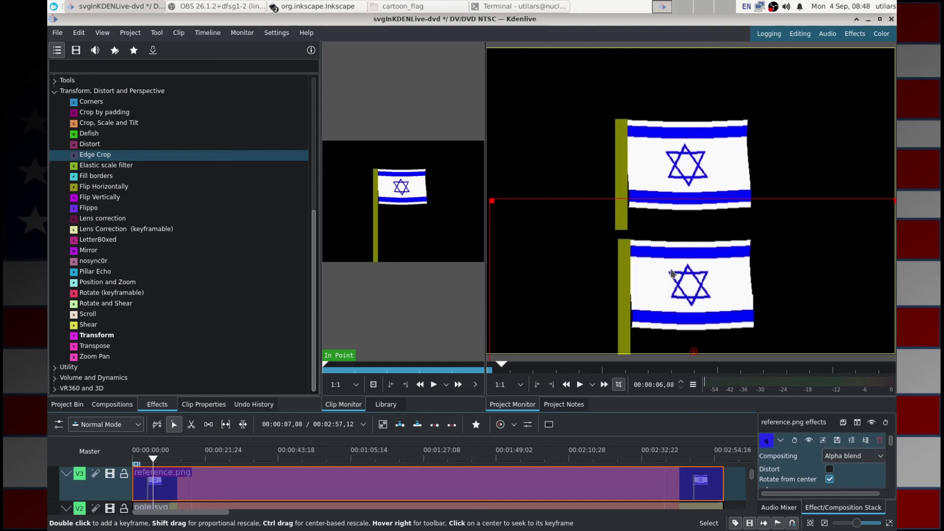
{"action": "key", "text": "space"}
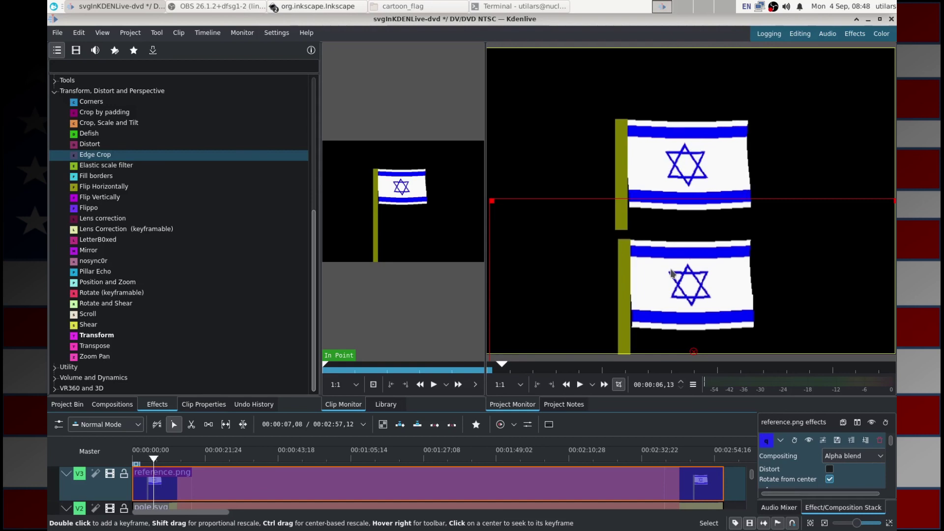
Step frame by frame around 00:00:06 to match the waving flag against the reference, stopping the playhead at 00:00:07,13.
{"action": "key", "text": "Left"}
{"action": "key", "text": "Left"}
{"action": "key", "text": "Left"}
{"action": "key", "text": "Left"}
{"action": "key", "text": "Left"}
{"action": "key", "text": "Left"}
{"action": "key", "text": "Left"}
{"action": "key", "text": "Left"}
{"action": "key", "text": "Left"}
{"action": "key", "text": "Left"}
{"action": "key", "text": "Left"}
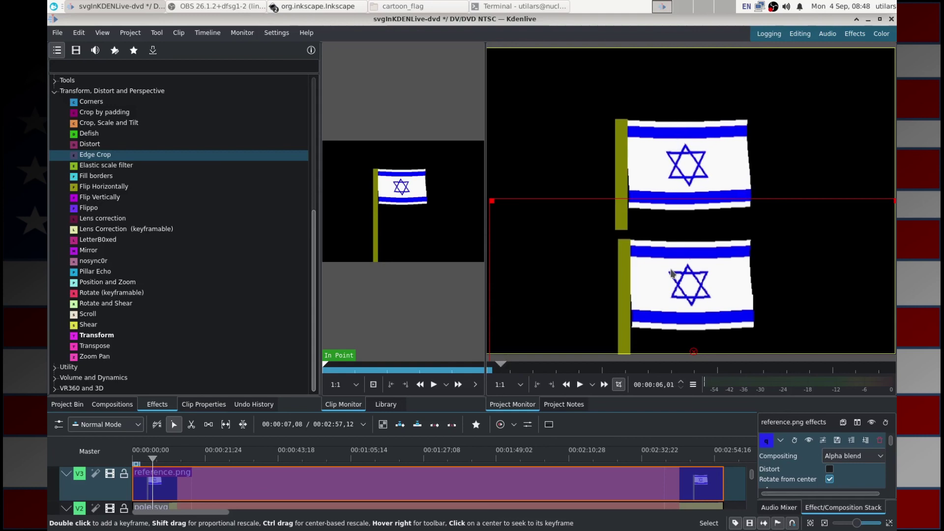
{"action": "key", "text": "Right"}
{"action": "key", "text": "Right"}
{"action": "key", "text": "Right"}
{"action": "key", "text": "Right"}
{"action": "key", "text": "Right"}
{"action": "key", "text": "Right"}
{"action": "key", "text": "Right"}
{"action": "key", "text": "Right"}
{"action": "key", "text": "Right"}
{"action": "key", "text": "Right"}
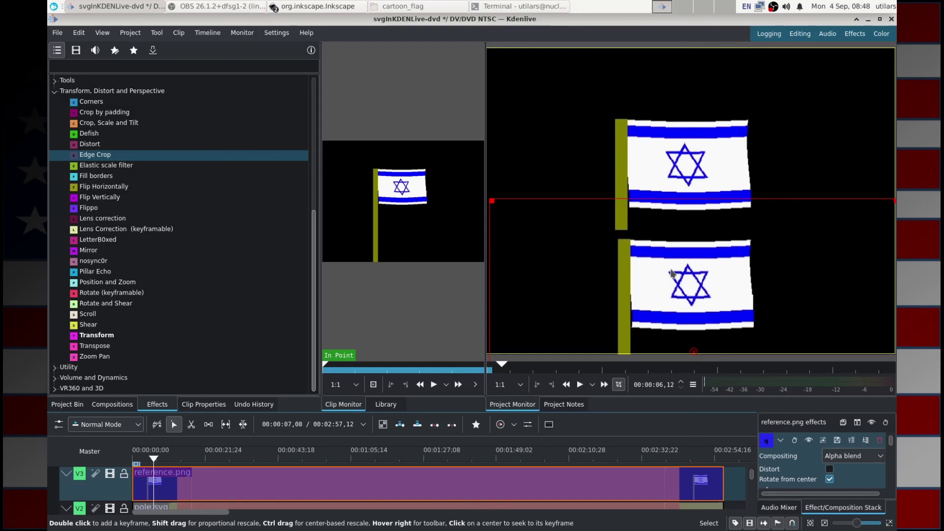
{"action": "key", "text": "Right"}
{"action": "key", "text": "Right"}
{"action": "key", "text": "Right"}
{"action": "key", "text": "Right"}
{"action": "key", "text": "Right"}
{"action": "key", "text": "Right"}
{"action": "key", "text": "Right"}
{"action": "key", "text": "Right"}
{"action": "key", "text": "Right"}
{"action": "key", "text": "Right"}
{"action": "key", "text": "Right"}
{"action": "key", "text": "Right"}
{"action": "key", "text": "Right"}
{"action": "key", "text": "Right"}
{"action": "key", "text": "Right"}
{"action": "key", "text": "Right"}
{"action": "key", "text": "Right"}
{"action": "key", "text": "Right"}
{"action": "key", "text": "Right"}
{"action": "key", "text": "Right"}
{"action": "key", "text": "Right"}
{"action": "key", "text": "Right"}
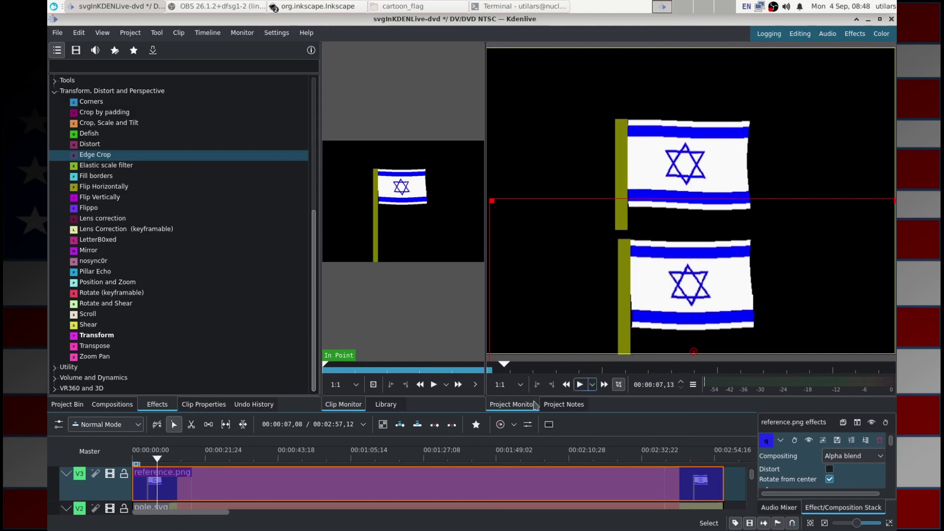
Enlarge the timeline area again and cut the reference.png and pole.svg clips at the playhead, 00:00:07,13, with the Razor tool.
{"action": "left_click_drag", "start_coordinate": [473, 416], "coordinate": [473, 216]}
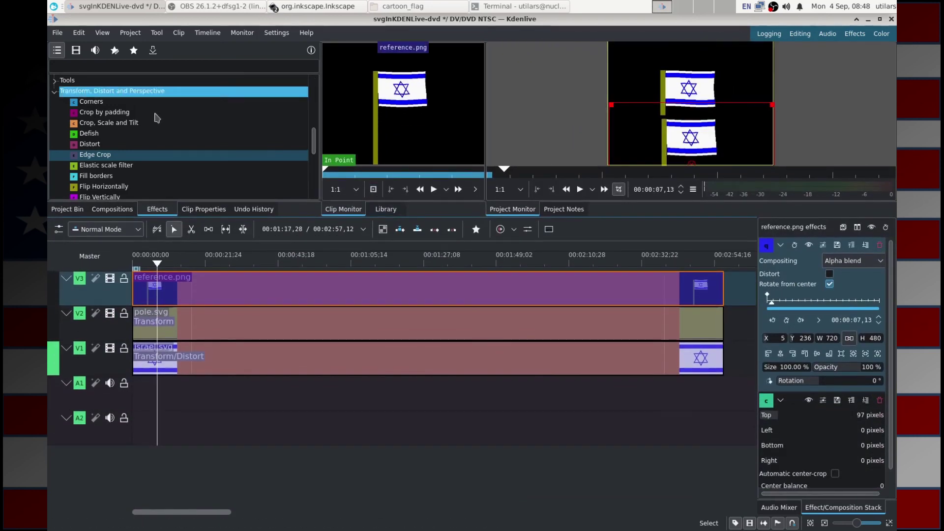
{"action": "left_click", "coordinate": [191, 235]}
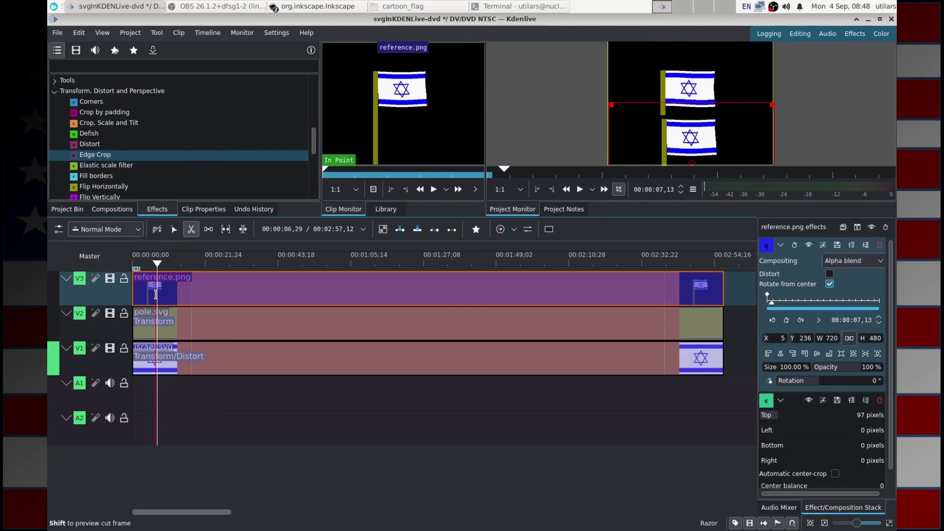
{"action": "left_click", "coordinate": [156, 290]}
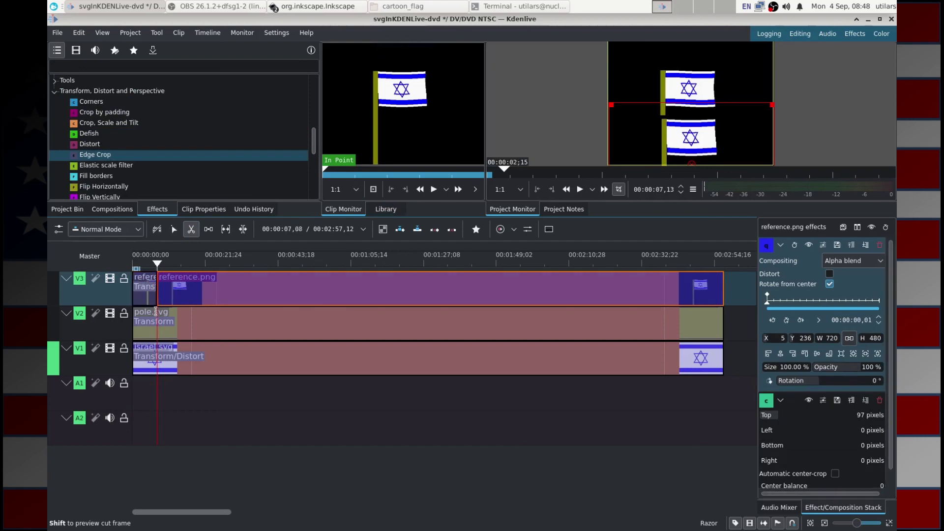
{"action": "left_click", "coordinate": [157, 328]}
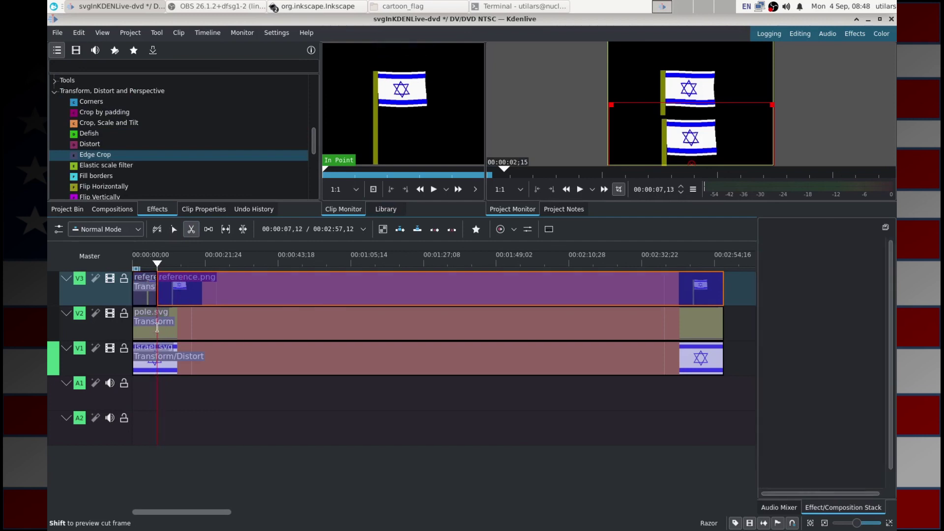
Split the pole.svg and israel.svg clips at 00:00:07,12 and delete everything after that cut on tracks V3, V2 and V1.
{"action": "left_click", "coordinate": [157, 358]}
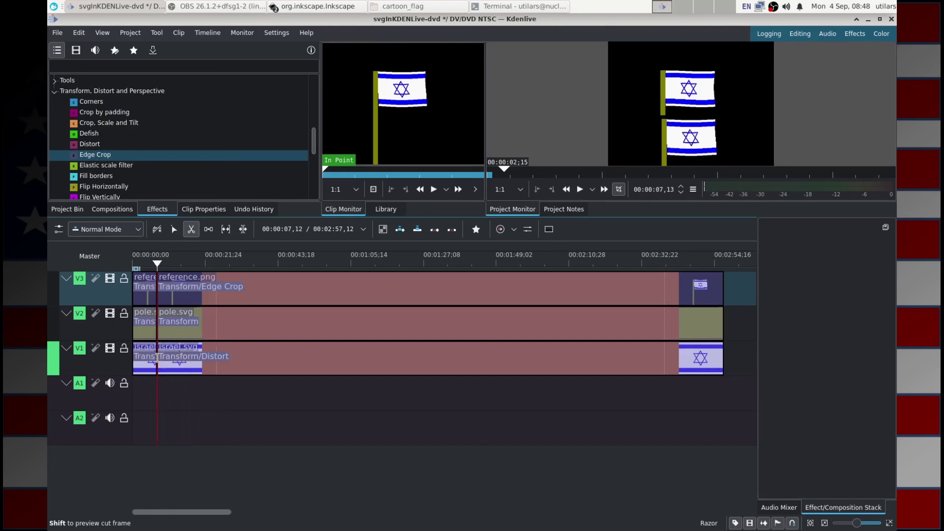
{"action": "left_click", "coordinate": [173, 235]}
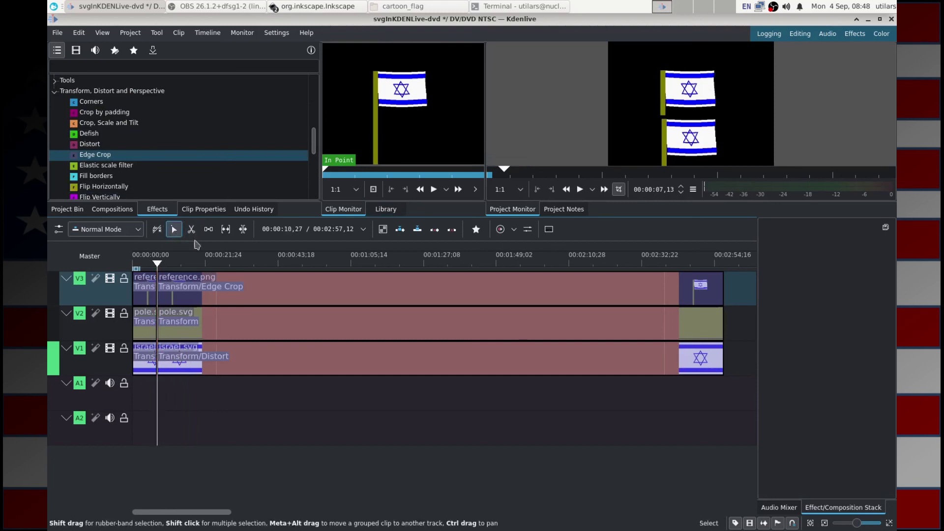
{"action": "left_click", "coordinate": [234, 275]}
{"action": "key", "text": "Delete"}
{"action": "left_click", "coordinate": [259, 333]}
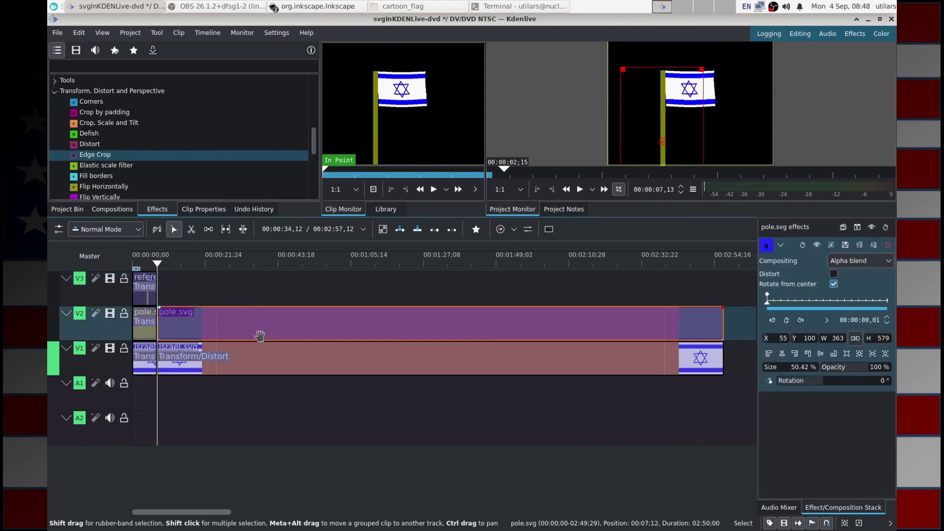
{"action": "key", "text": "Delete"}
{"action": "left_click", "coordinate": [264, 359]}
{"action": "key", "text": "Delete"}
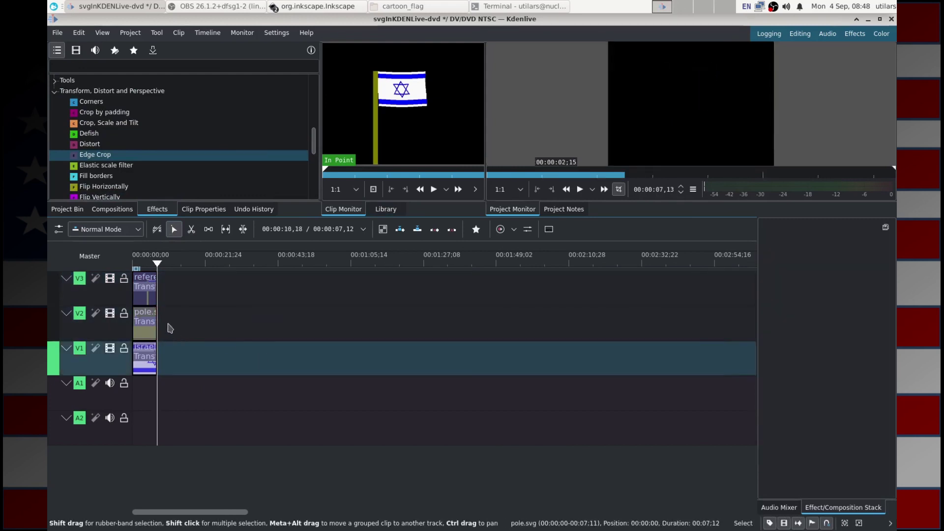
Play the trimmed sequence from its start twice to compare the animated flag with the reference image.
{"action": "scroll", "coordinate": [172, 324], "scroll_direction": "up", "scroll_amount": 3}
{"action": "scroll", "coordinate": [173, 318], "scroll_direction": "up", "scroll_amount": 1}
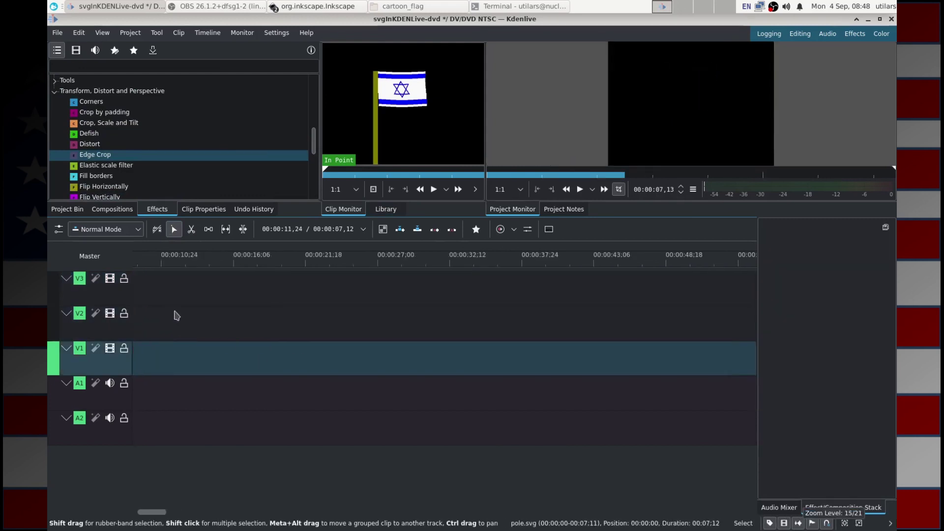
{"action": "left_click_drag", "start_coordinate": [159, 515], "coordinate": [142, 515]}
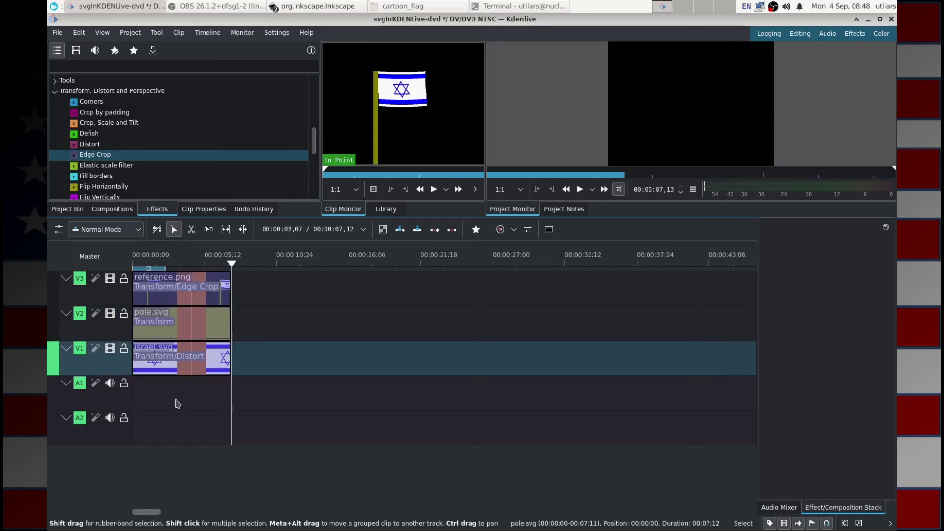
{"action": "scroll", "coordinate": [178, 400], "scroll_direction": "up", "scroll_amount": 2}
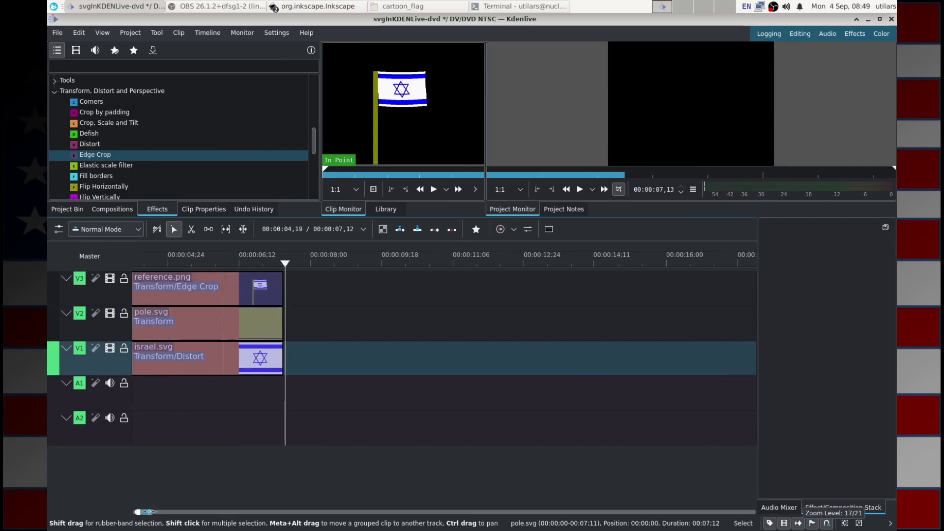
{"action": "left_click_drag", "start_coordinate": [141, 513], "coordinate": [139, 512]}
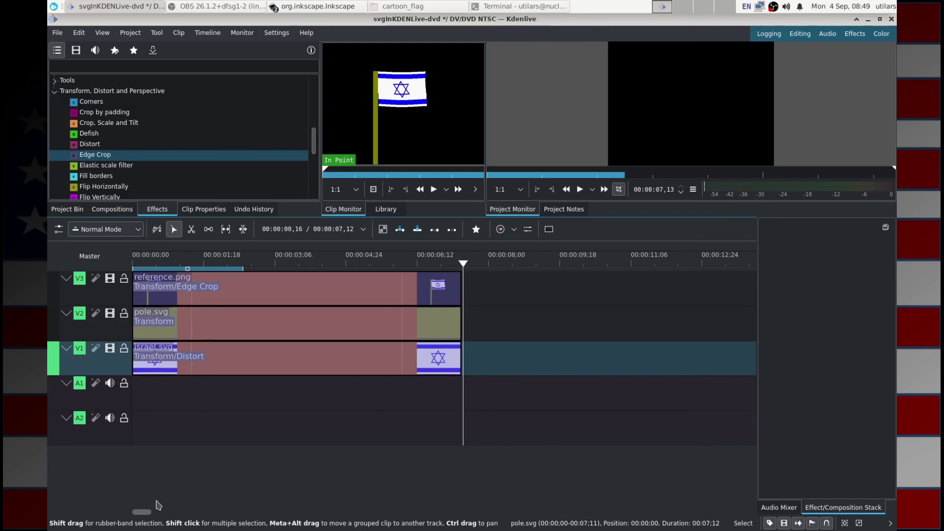
{"action": "left_click_drag", "start_coordinate": [462, 266], "coordinate": [132, 266]}
{"action": "key", "text": "space"}
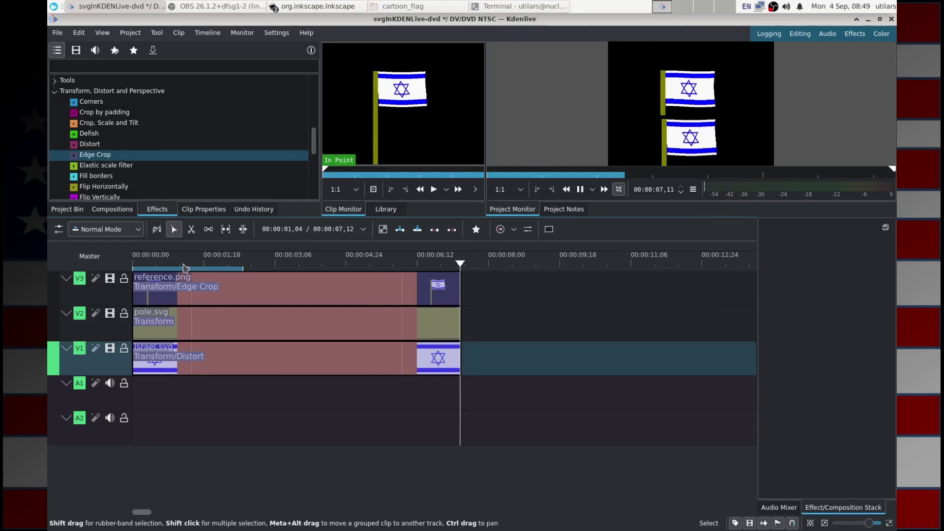
{"action": "left_click", "coordinate": [135, 264]}
{"action": "key", "text": "space"}
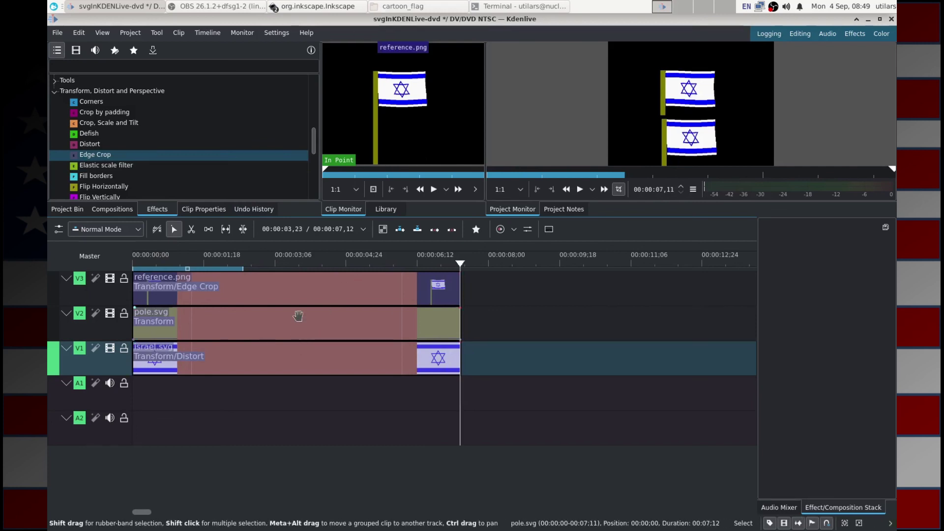
Step frame by frame around the end of the trimmed clips to examine exactly where they stop.
{"action": "scroll", "coordinate": [481, 377], "scroll_direction": "up", "scroll_amount": 5}
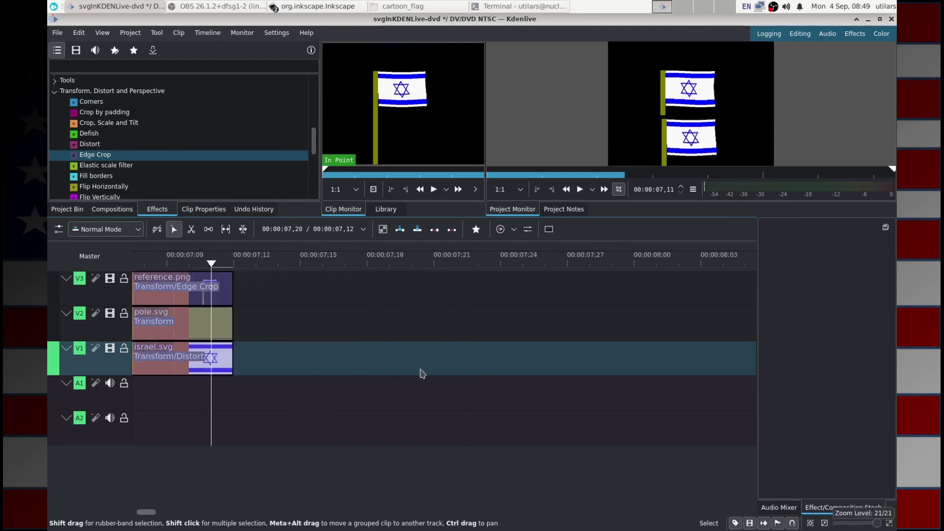
{"action": "scroll", "coordinate": [252, 364], "scroll_direction": "up", "scroll_amount": 1}
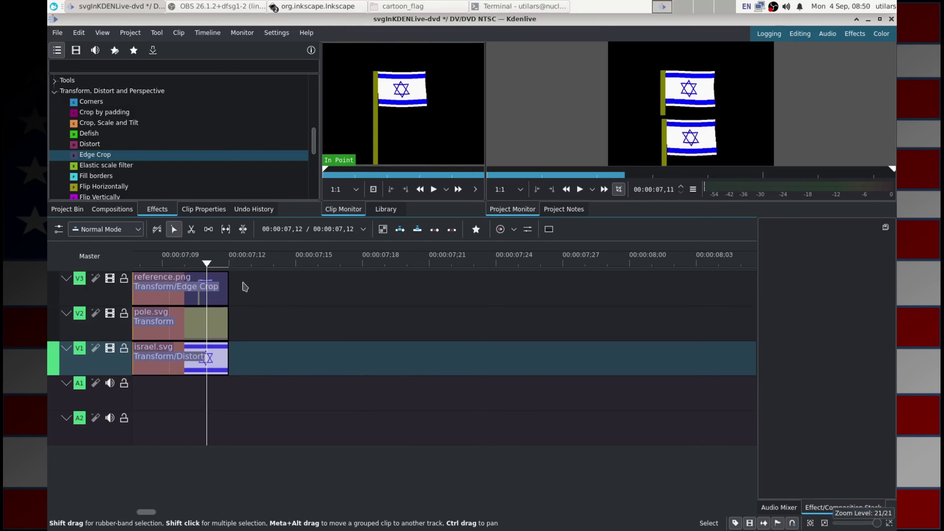
{"action": "scroll", "coordinate": [240, 283], "scroll_direction": "up", "scroll_amount": 1}
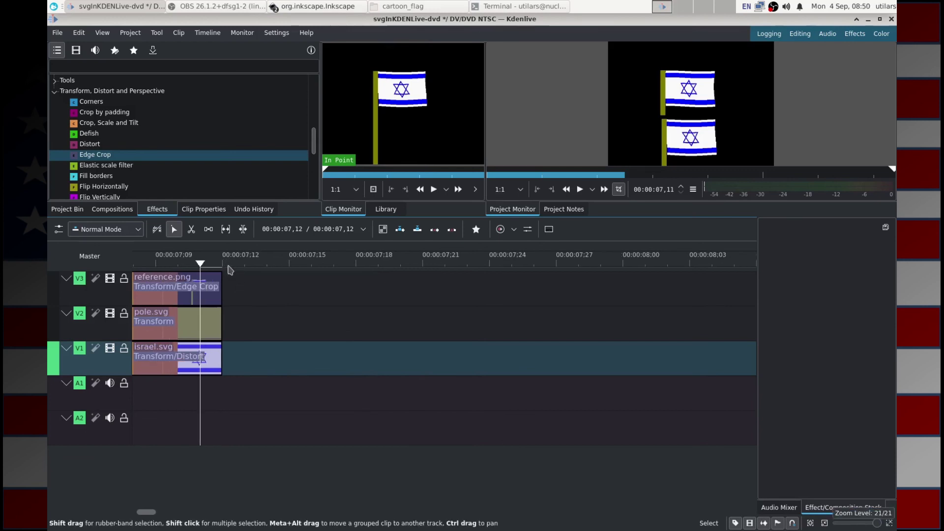
{"action": "key", "text": "Right"}
{"action": "key", "text": "Right"}
{"action": "key", "text": "Right"}
{"action": "key", "text": "Right"}
{"action": "key", "text": "Right"}
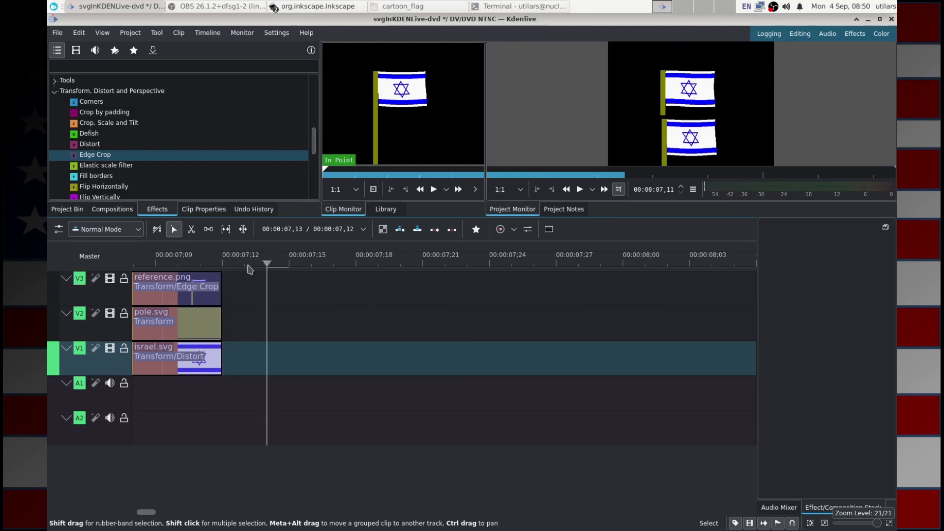
{"action": "key", "text": "Right"}
{"action": "key", "text": "Right"}
{"action": "key", "text": "Right"}
{"action": "key", "text": "Right"}
{"action": "key", "text": "Right"}
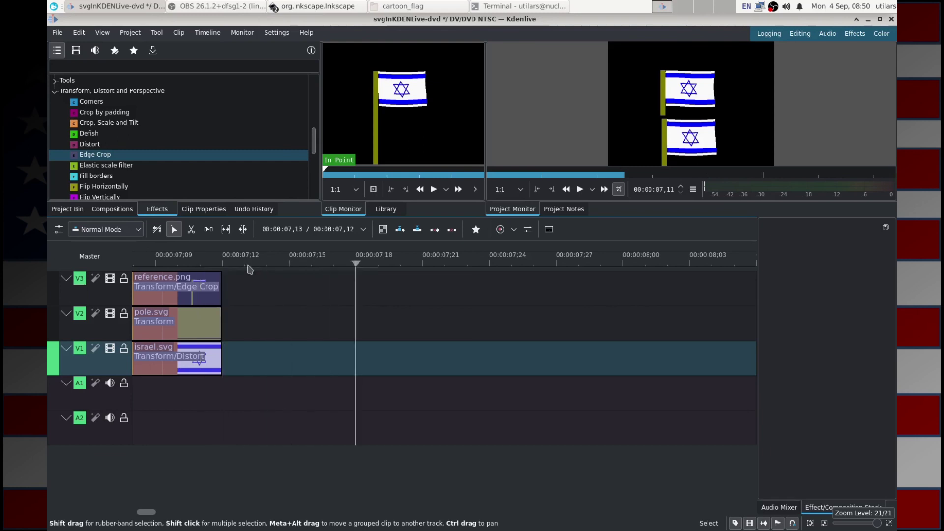
{"action": "key", "text": "Right"}
{"action": "key", "text": "Left"}
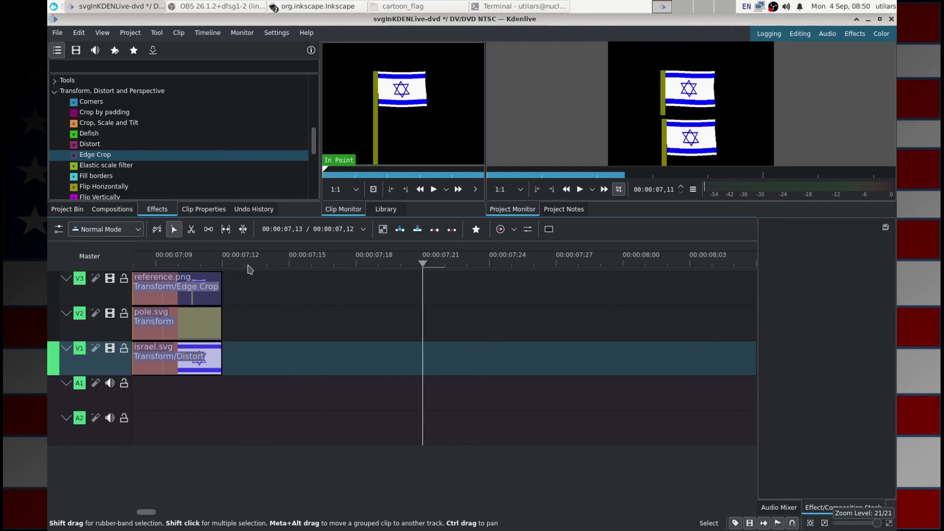
{"action": "key", "text": "Left"}
{"action": "key", "text": "Left"}
{"action": "key", "text": "Left"}
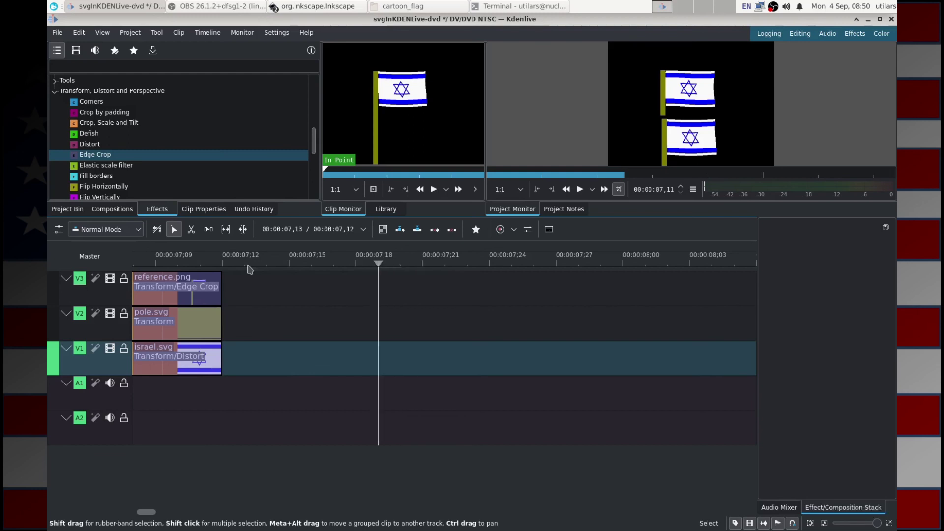
{"action": "key", "text": "Left"}
{"action": "key", "text": "Left"}
{"action": "key", "text": "Left"}
{"action": "key", "text": "Left"}
{"action": "key", "text": "Left"}
{"action": "key", "text": "Left"}
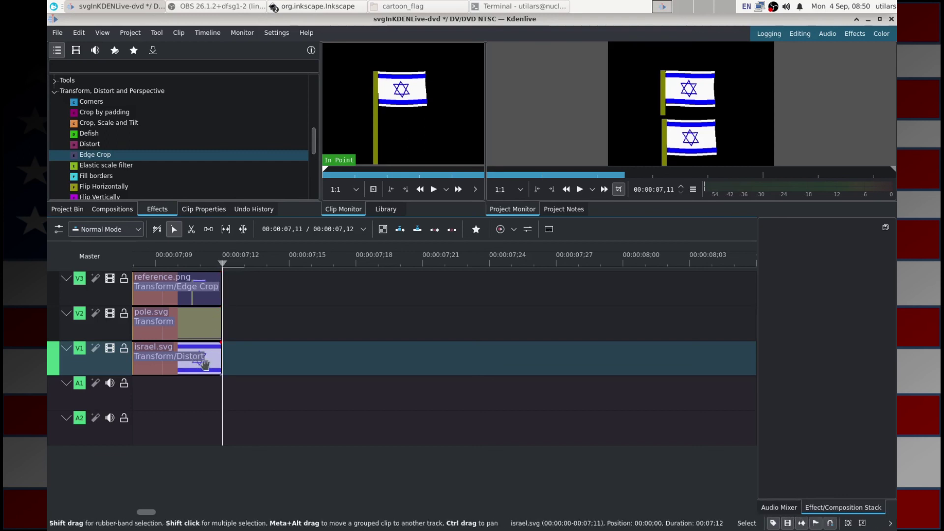
Copy the pole.svg and israel.svg clips together and paste the pair at 00:00:07,14, just past their end.
{"action": "left_click", "coordinate": [198, 323]}
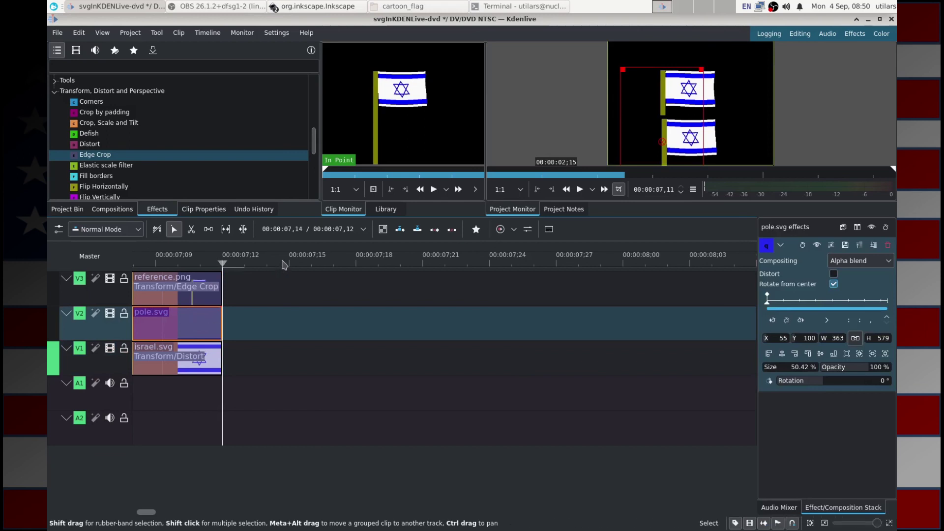
{"action": "left_click", "coordinate": [180, 364], "text": "shift"}
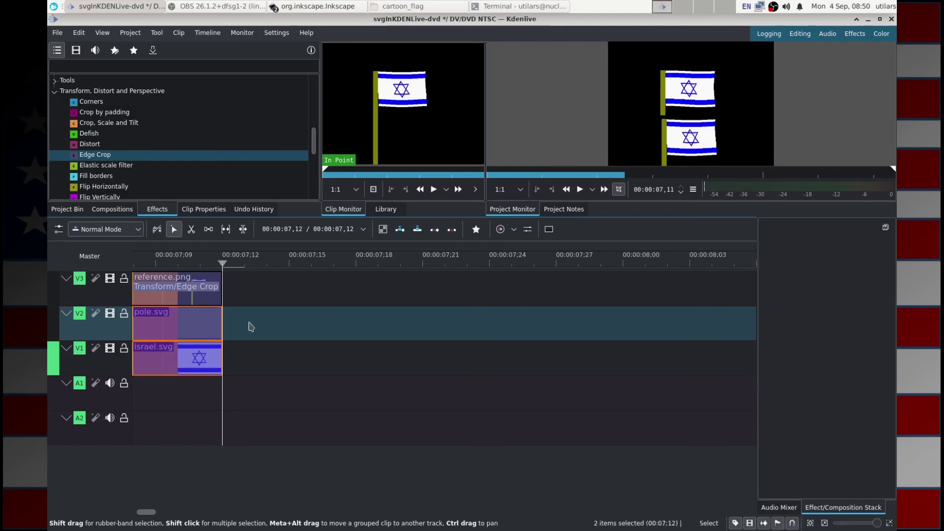
{"action": "left_click", "coordinate": [288, 264]}
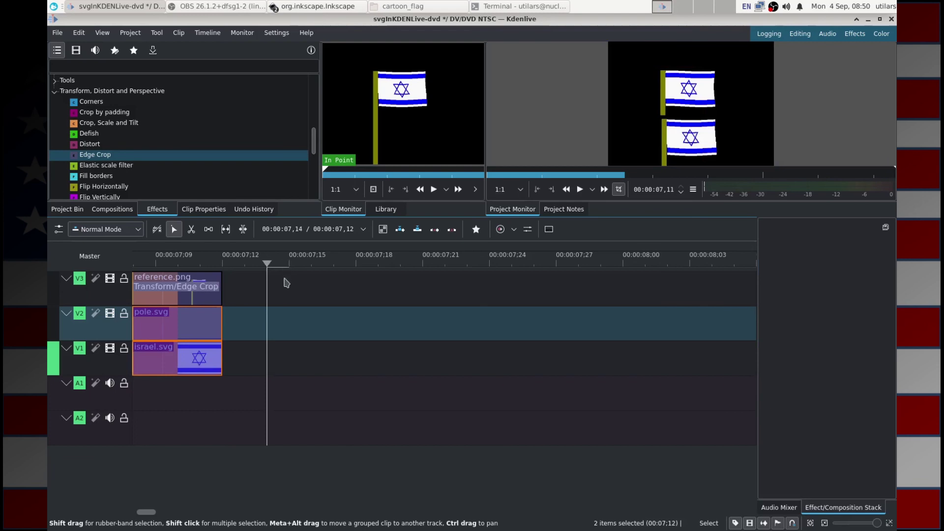
{"action": "key", "text": "ctrl+v"}
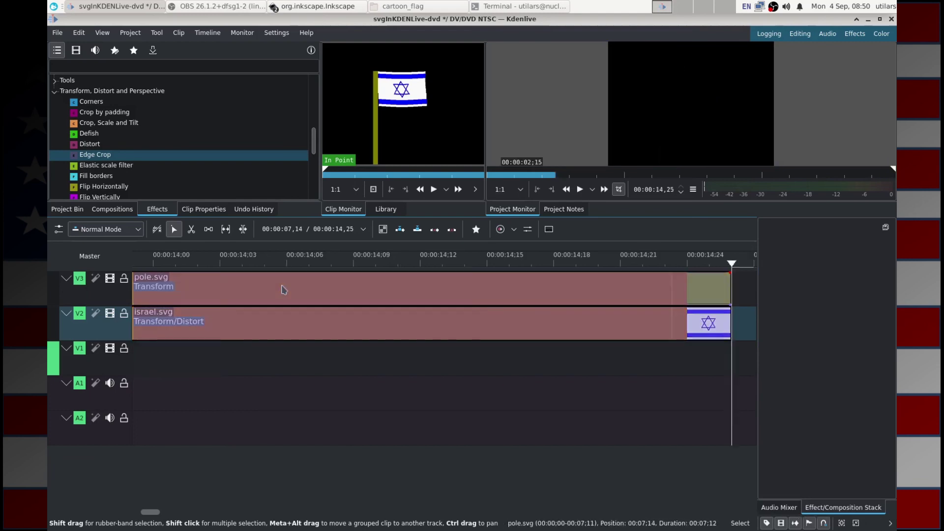
Move the pasted pole.svg and israel.svg clips together onto tracks V2 and V1, butted directly against the end of the originals.
{"action": "mouse_move", "coordinate": [147, 512]}
{"action": "left_mouse_down"}
{"action": "mouse_move", "coordinate": [101, 516]}
{"action": "mouse_move", "coordinate": [162, 512]}
{"action": "mouse_move", "coordinate": [143, 502]}
{"action": "left_mouse_up"}
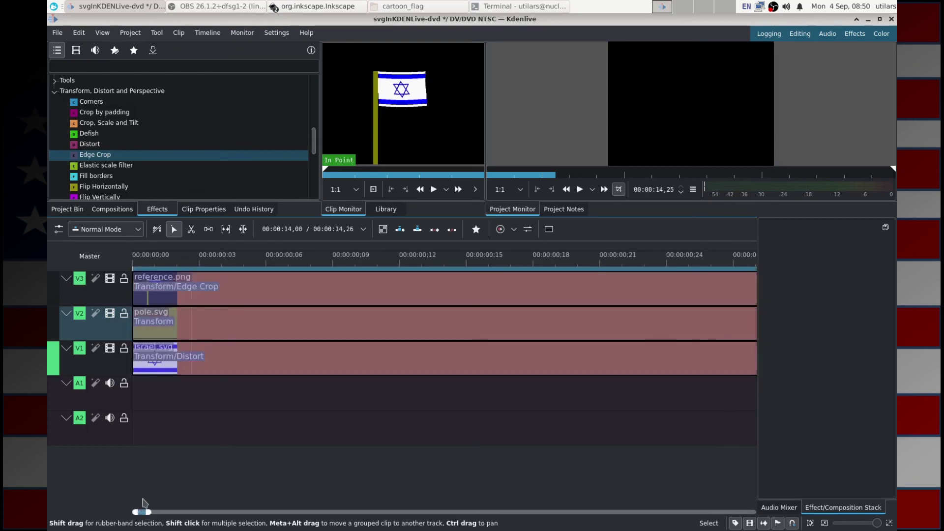
{"action": "scroll", "coordinate": [327, 459], "scroll_direction": "down", "scroll_amount": 3}
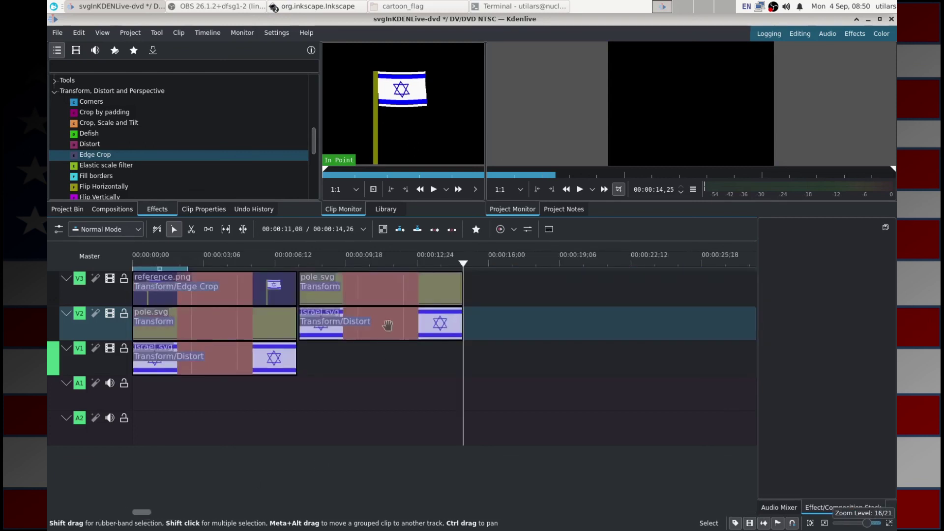
{"action": "left_click", "coordinate": [376, 291]}
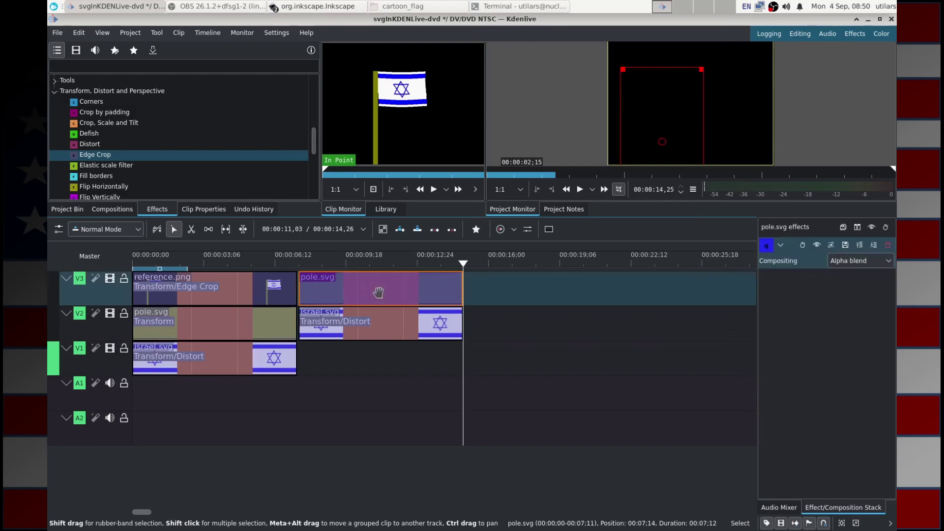
{"action": "left_click", "coordinate": [375, 328], "text": "shift"}
{"action": "left_click_drag", "start_coordinate": [381, 301], "coordinate": [320, 351]}
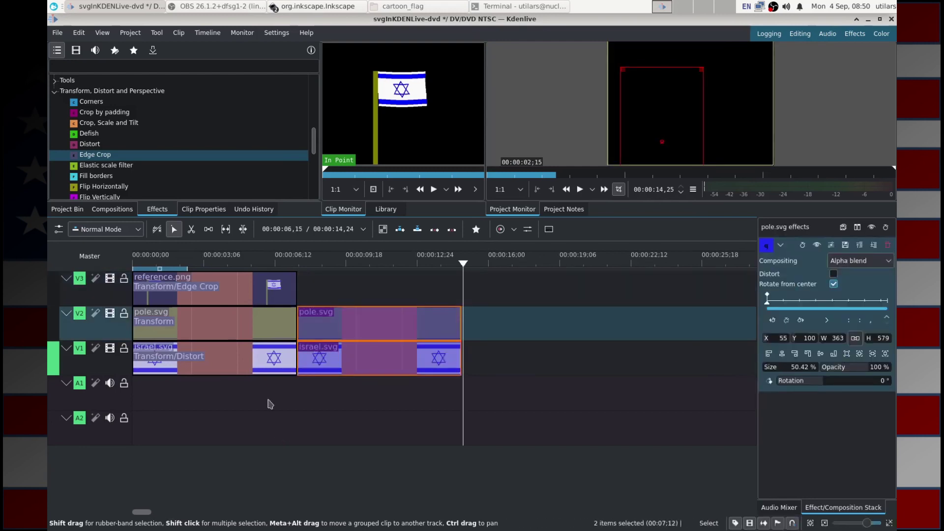
Delete the reference.png clip from track V3.
{"action": "left_click", "coordinate": [238, 282]}
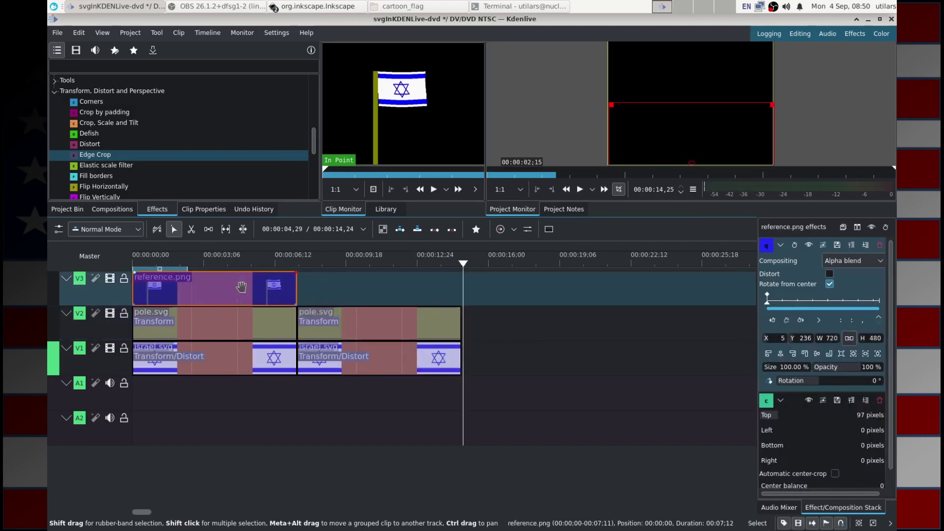
{"action": "key", "text": "Delete"}
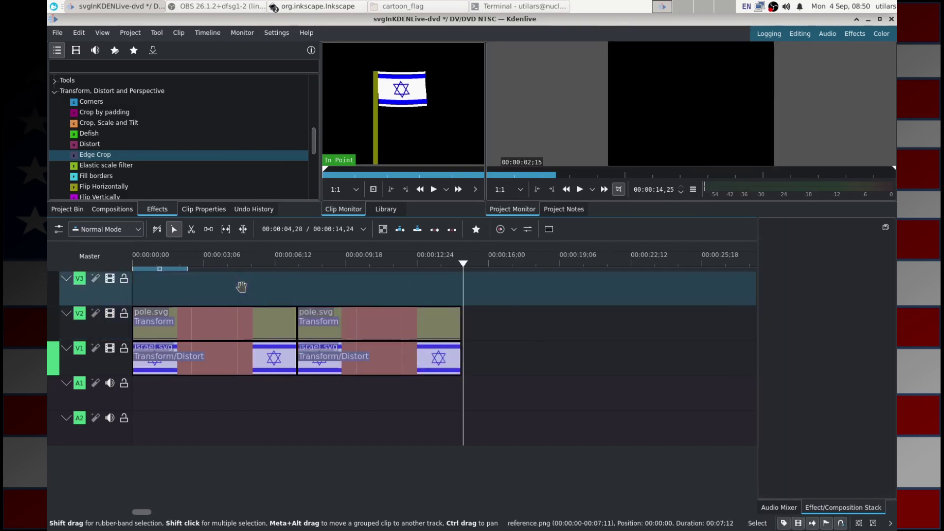
Scrub back and forth across the junction of the two pole.svg and israel.svg pairs to examine how smoothly the wave loops.
{"action": "scroll", "coordinate": [294, 315], "scroll_direction": "up", "scroll_amount": 6}
{"action": "scroll", "coordinate": [296, 320], "scroll_direction": "down", "scroll_amount": 2}
{"action": "scroll", "coordinate": [463, 350], "scroll_direction": "up", "scroll_amount": 2}
{"action": "scroll", "coordinate": [466, 350], "scroll_direction": "up", "scroll_amount": 2}
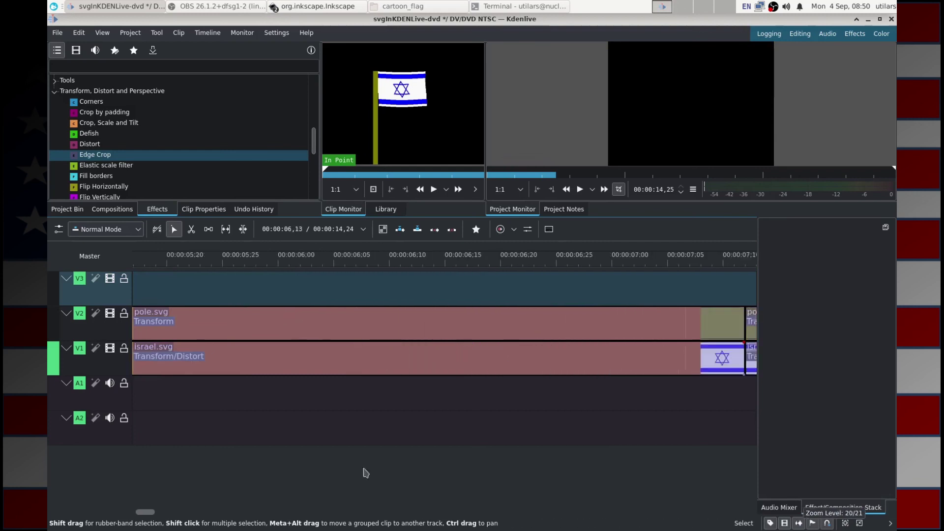
{"action": "left_click_drag", "start_coordinate": [147, 514], "coordinate": [148, 515]}
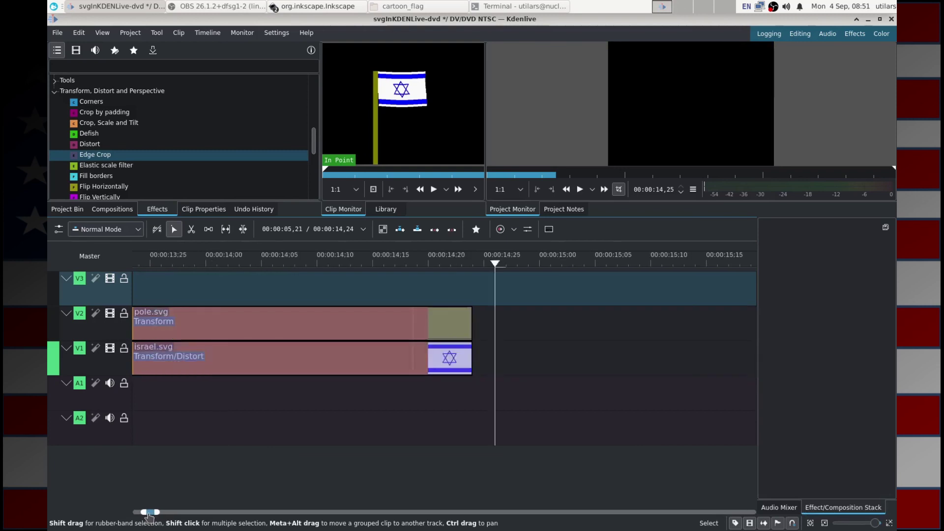
{"action": "scroll", "coordinate": [311, 436], "scroll_direction": "down", "scroll_amount": 2}
{"action": "scroll", "coordinate": [312, 435], "scroll_direction": "down", "scroll_amount": 2}
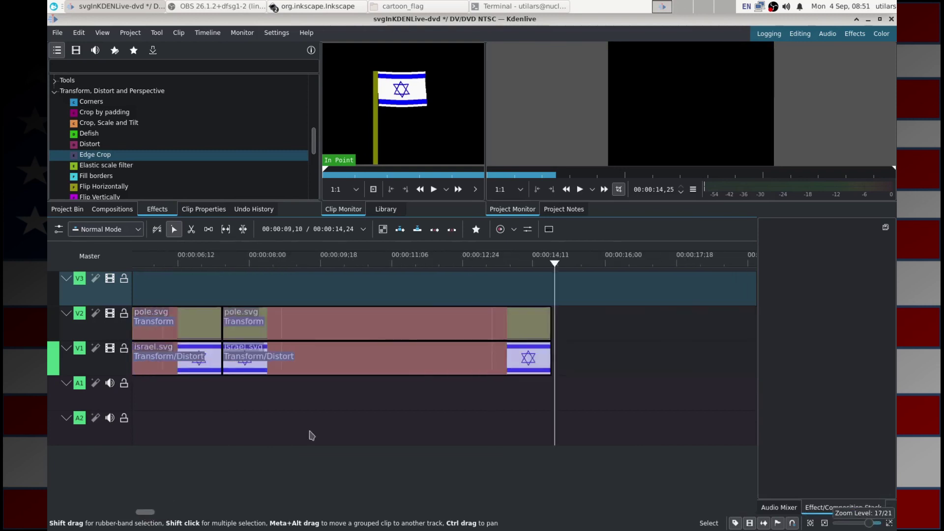
{"action": "left_click", "coordinate": [180, 265]}
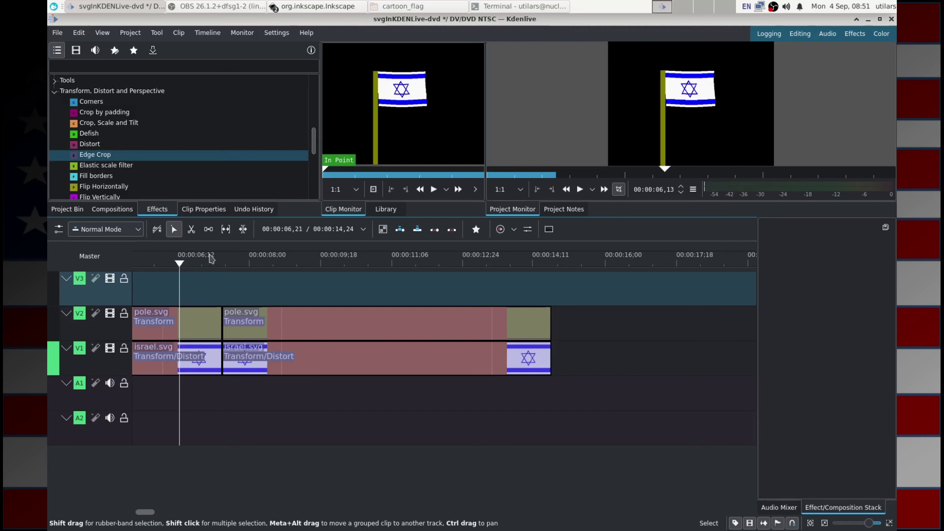
{"action": "scroll", "coordinate": [211, 258], "scroll_direction": "up", "scroll_amount": 10}
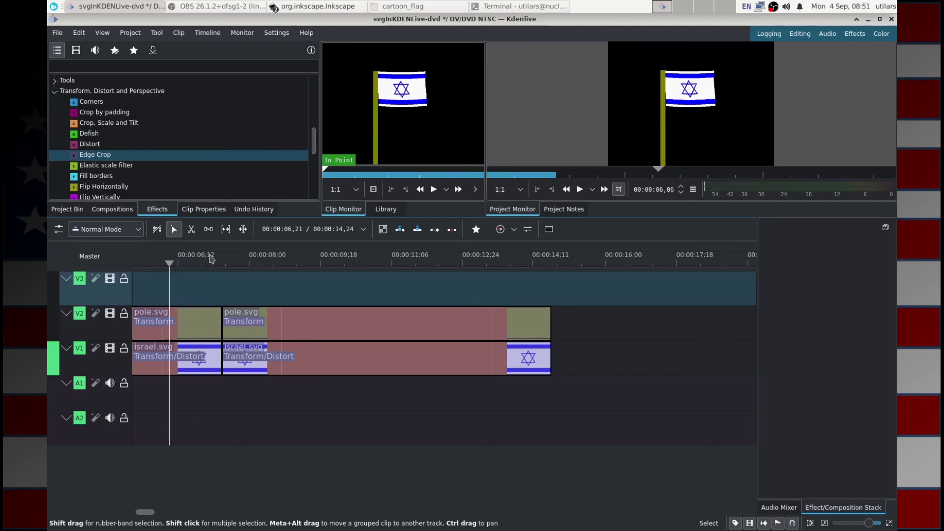
{"action": "scroll", "coordinate": [210, 258], "scroll_direction": "up", "scroll_amount": 8}
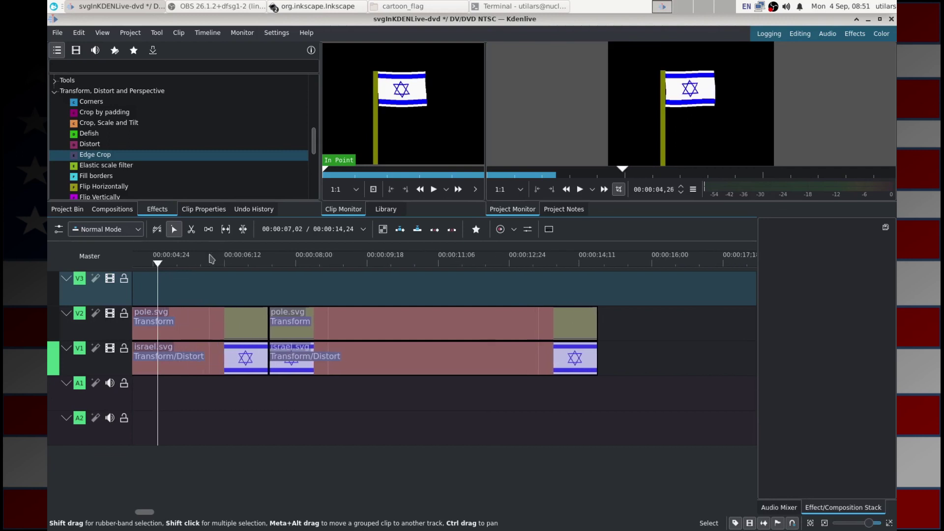
{"action": "scroll", "coordinate": [210, 259], "scroll_direction": "down", "scroll_amount": 10}
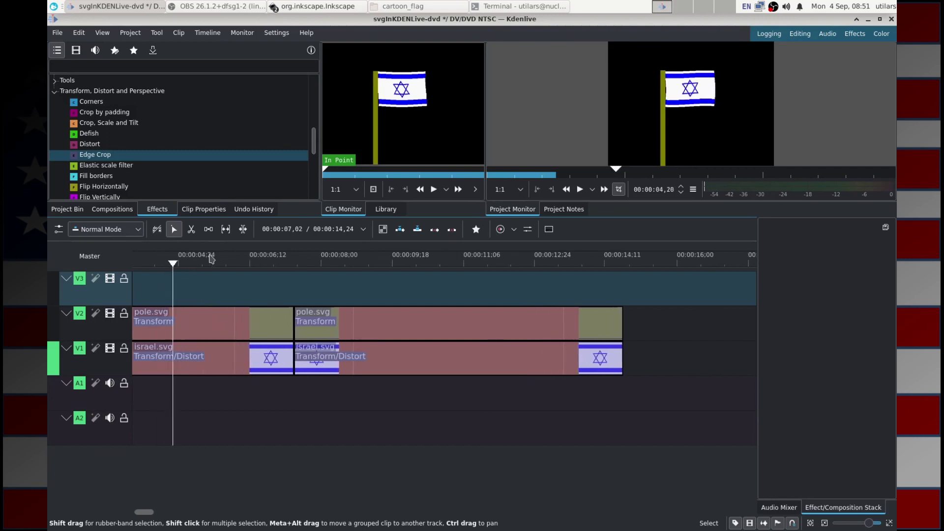
{"action": "scroll", "coordinate": [210, 258], "scroll_direction": "down", "scroll_amount": 7}
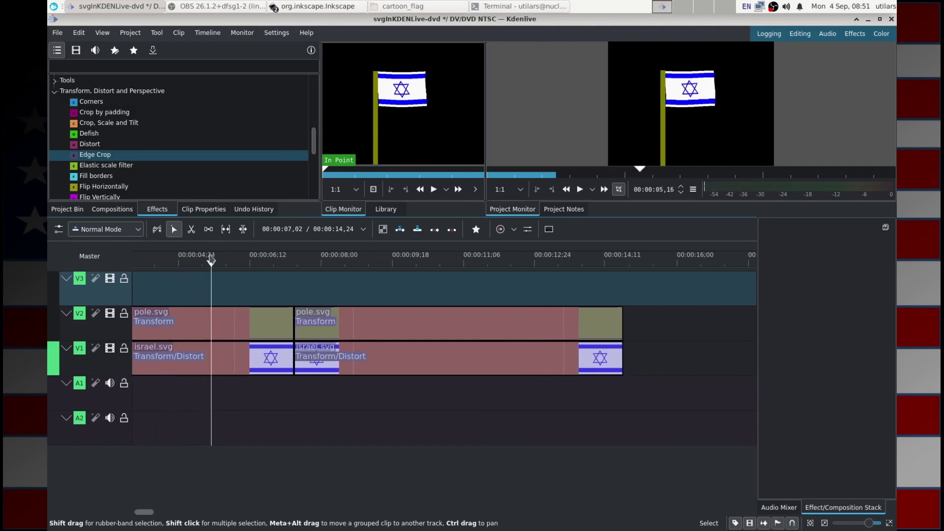
{"action": "scroll", "coordinate": [211, 258], "scroll_direction": "down", "scroll_amount": 4}
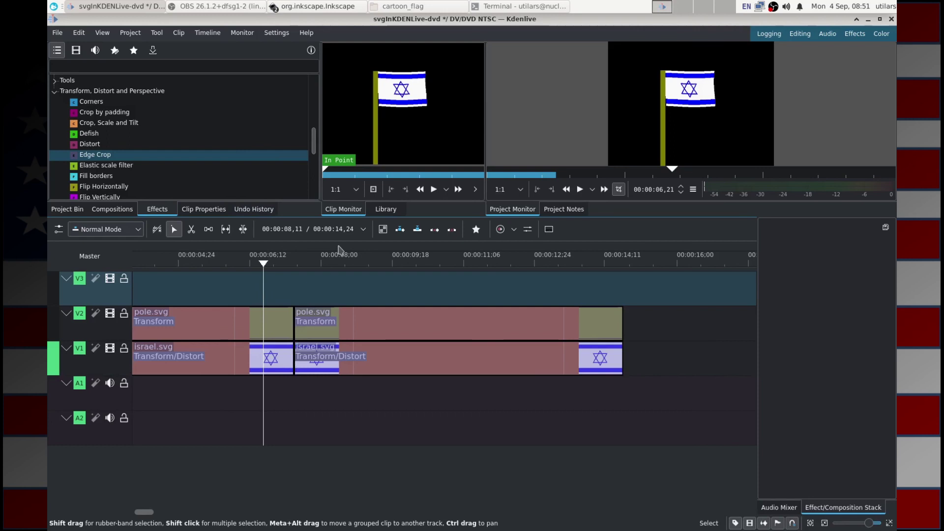
{"action": "scroll", "coordinate": [338, 249], "scroll_direction": "down", "scroll_amount": 9}
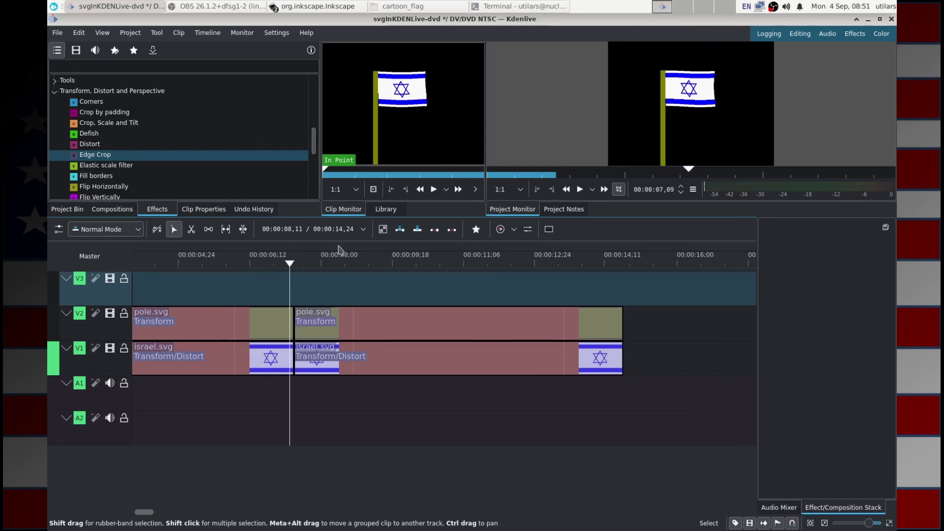
{"action": "scroll", "coordinate": [338, 249], "scroll_direction": "down", "scroll_amount": 3}
{"action": "scroll", "coordinate": [338, 249], "scroll_direction": "up", "scroll_amount": 8}
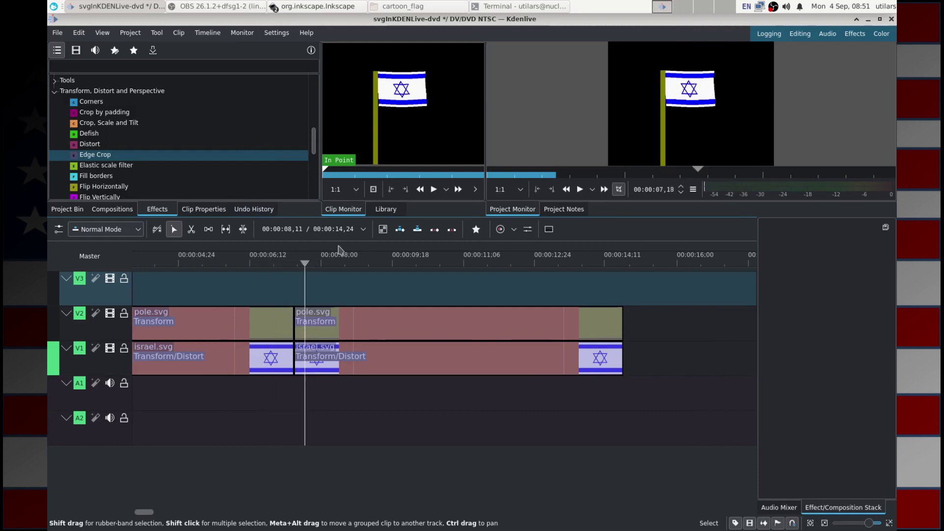
{"action": "scroll", "coordinate": [338, 249], "scroll_direction": "up", "scroll_amount": 17}
{"action": "scroll", "coordinate": [338, 249], "scroll_direction": "down", "scroll_amount": 20}
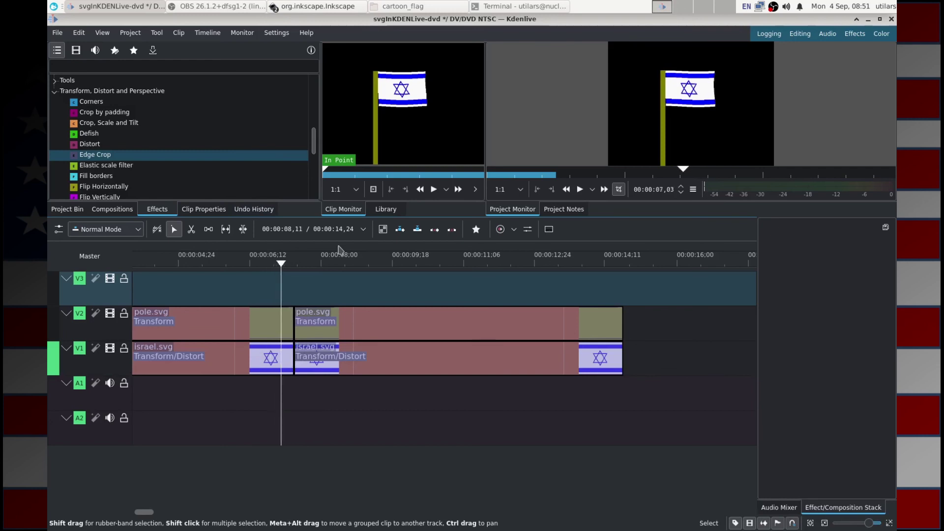
{"action": "scroll", "coordinate": [338, 249], "scroll_direction": "down", "scroll_amount": 10}
{"action": "scroll", "coordinate": [339, 249], "scroll_direction": "up", "scroll_amount": 16}
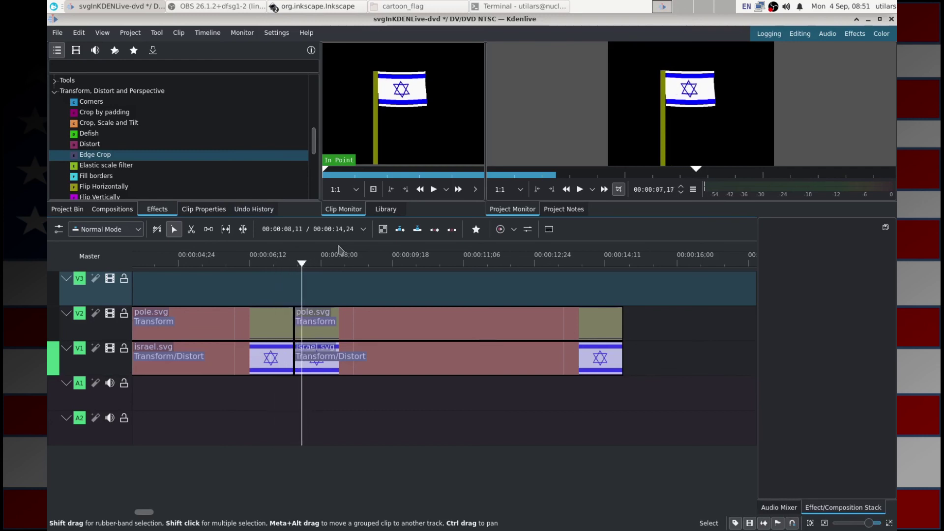
{"action": "scroll", "coordinate": [338, 249], "scroll_direction": "up", "scroll_amount": 20}
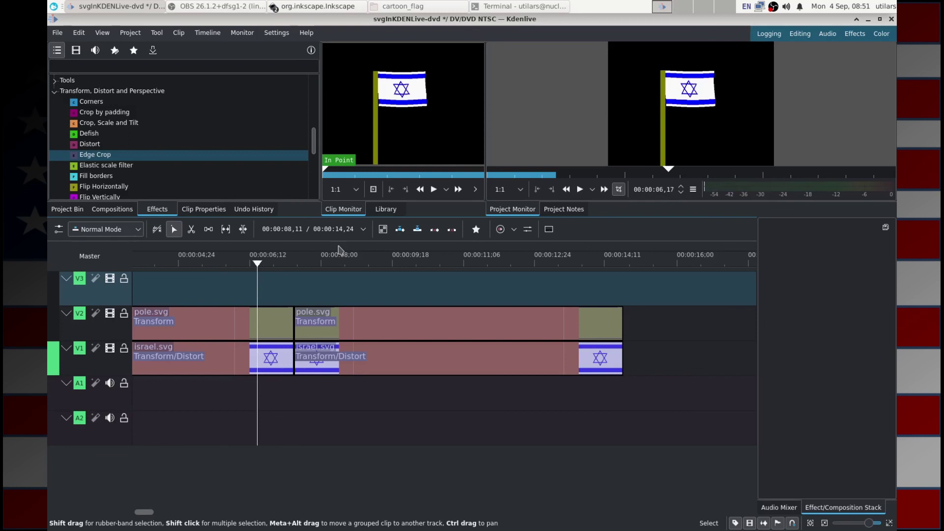
{"action": "left_click", "coordinate": [299, 334]}
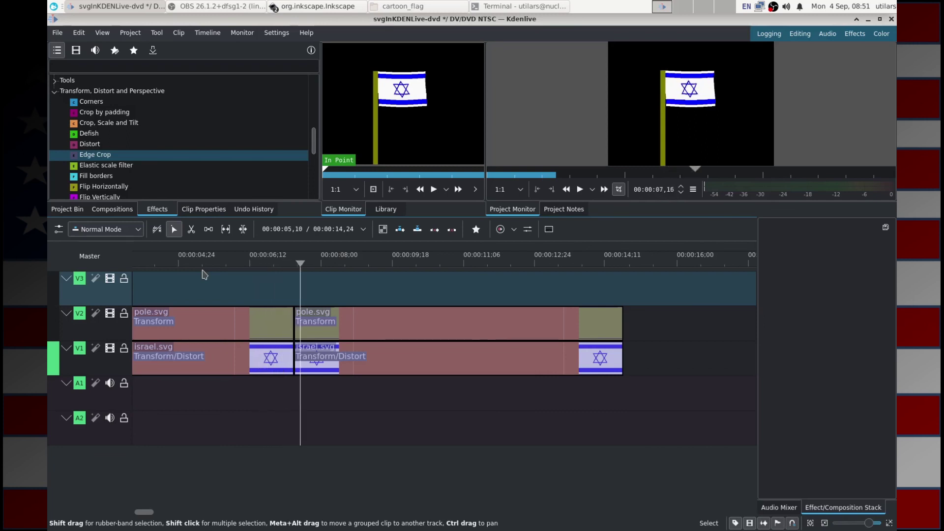
Trim the ends of the first pole.svg and israel.svg clips to 00:00:07,09 and butt the second pair against them.
{"action": "scroll", "coordinate": [265, 348], "scroll_direction": "up", "scroll_amount": 5, "text": "ctrl"}
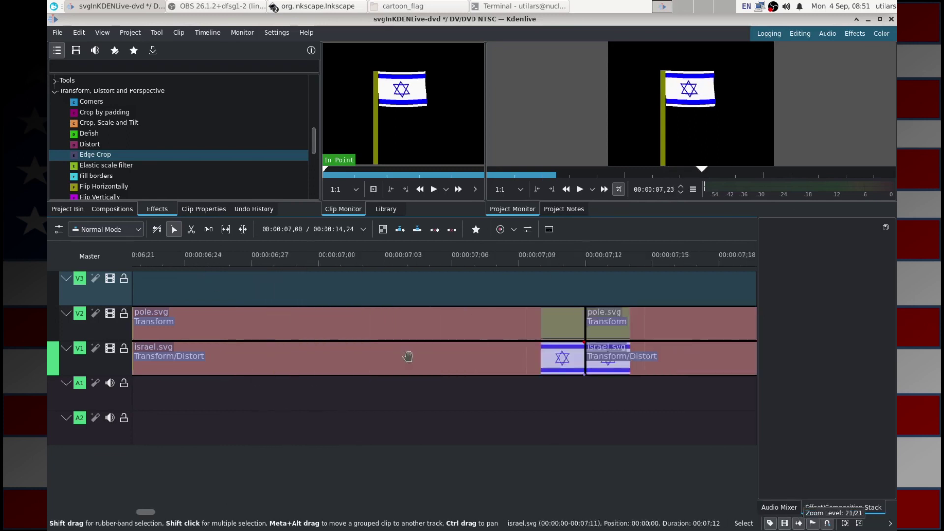
{"action": "scroll", "coordinate": [522, 350], "scroll_direction": "up", "scroll_amount": 1}
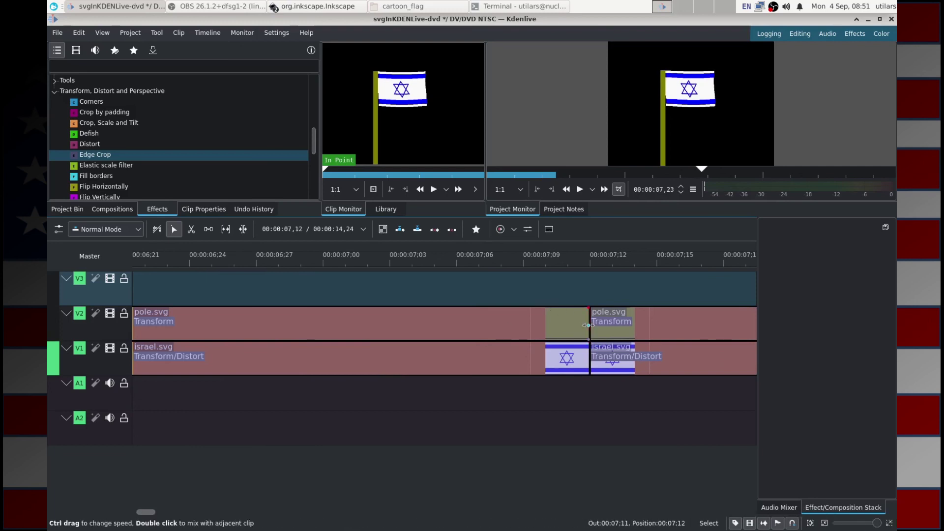
{"action": "left_click_drag", "start_coordinate": [570, 328], "coordinate": [504, 329]}
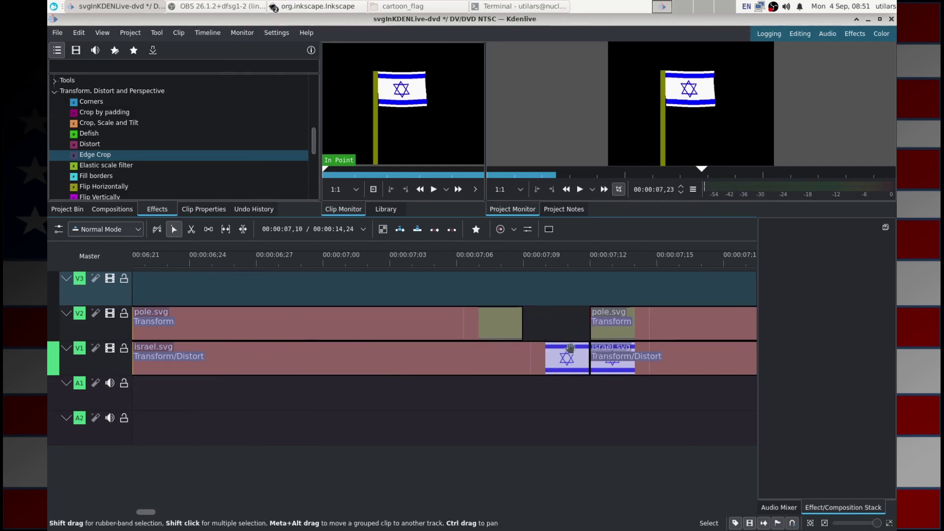
{"action": "left_click_drag", "start_coordinate": [546, 363], "coordinate": [479, 363]}
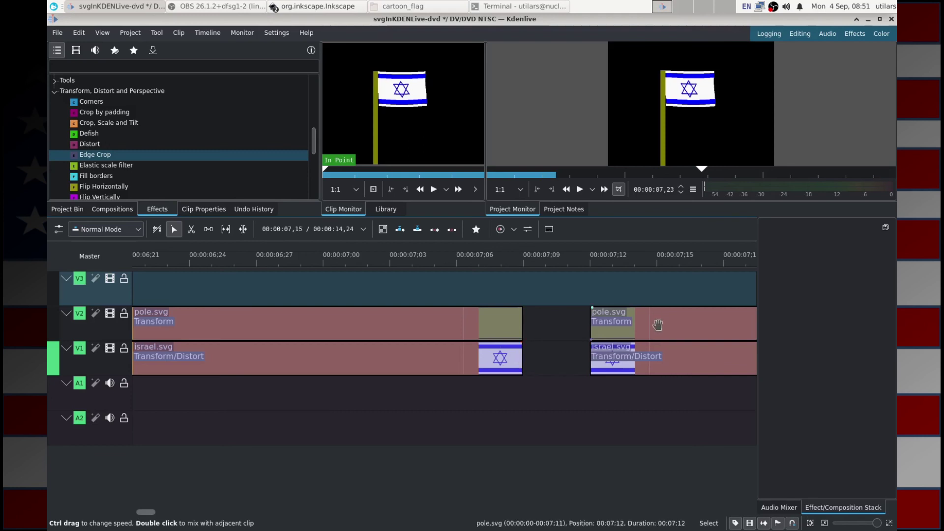
{"action": "left_click_drag", "start_coordinate": [635, 327], "coordinate": [568, 328]}
{"action": "left_click_drag", "start_coordinate": [665, 370], "coordinate": [598, 369]}
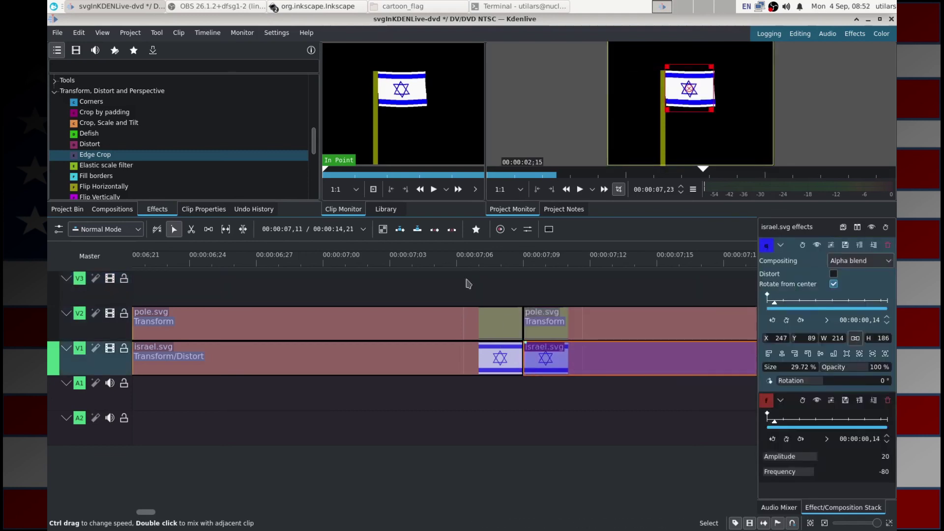
Play across the junction at 00:00:07,09 and step frame by frame around it to examine the jump in the flag's motion.
{"action": "left_click", "coordinate": [259, 262]}
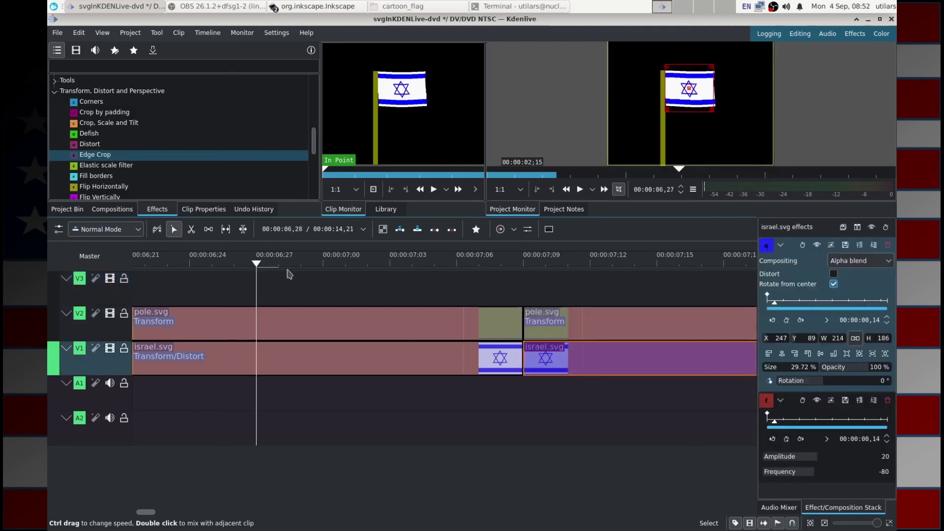
{"action": "key", "text": "space"}
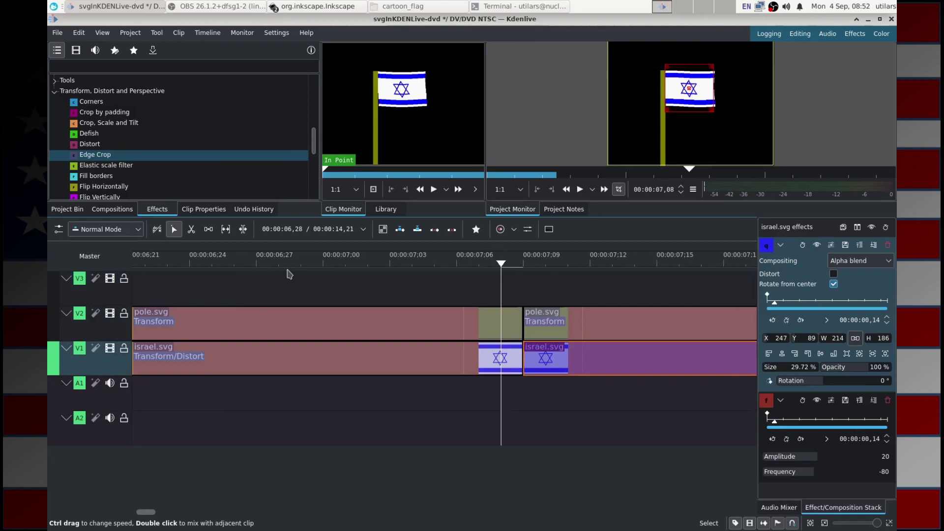
{"action": "key", "text": "Left"}
{"action": "key", "text": "Right"}
{"action": "key", "text": "Left"}
{"action": "key", "text": "Right"}
{"action": "key", "text": "Left"}
{"action": "key", "text": "Right"}
{"action": "key", "text": "Left"}
{"action": "key", "text": "Right"}
{"action": "key", "text": "Left"}
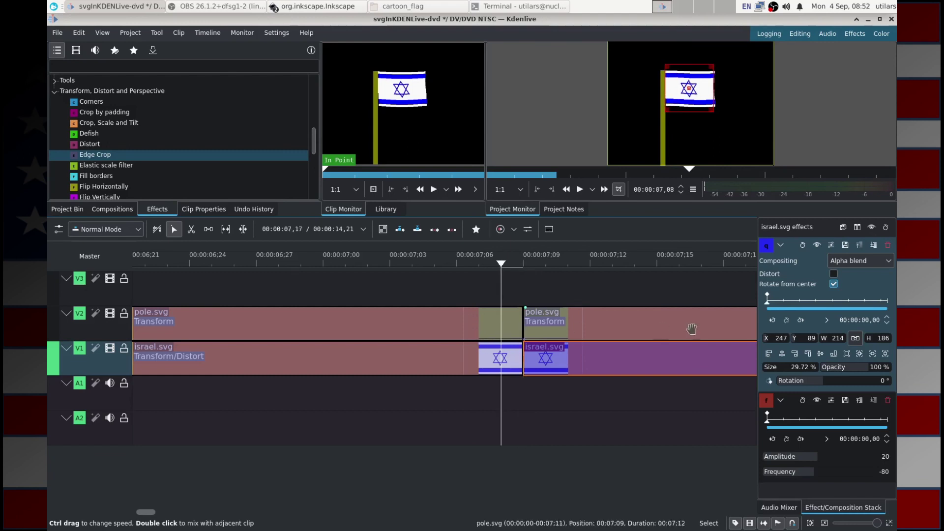
Shorten the first pole.svg and israel.svg clips to end at 00:00:07,00 and move the second pair directly against them.
{"action": "left_click", "coordinate": [521, 325]}
{"action": "left_click_drag", "start_coordinate": [523, 325], "coordinate": [322, 323]}
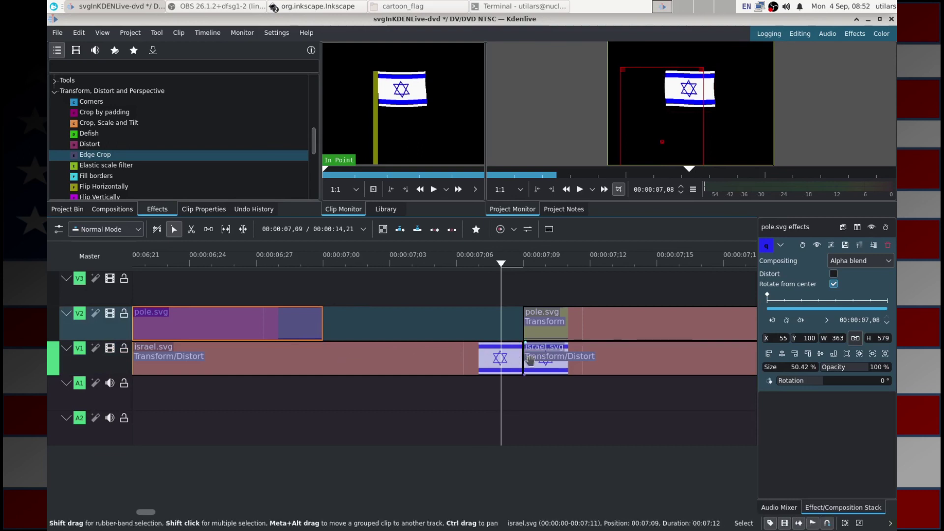
{"action": "left_click_drag", "start_coordinate": [523, 358], "coordinate": [322, 356]}
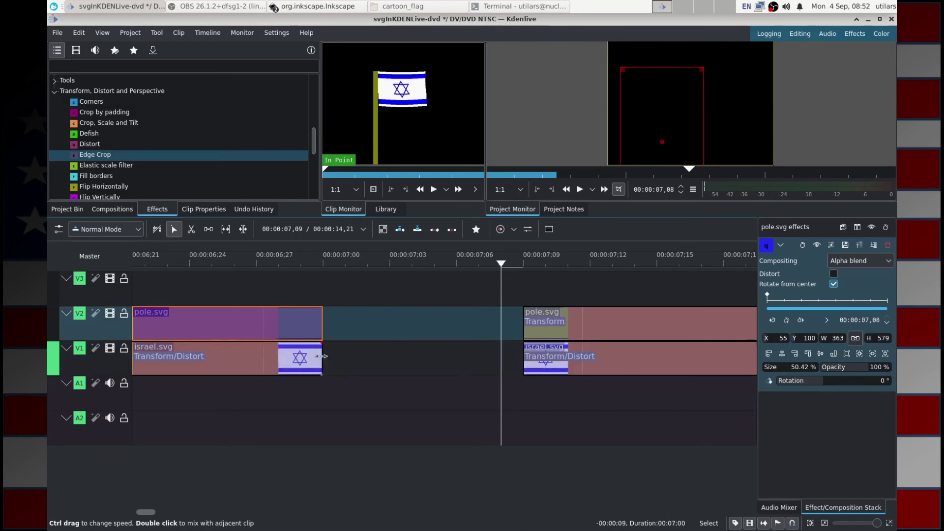
{"action": "left_click_drag", "start_coordinate": [589, 320], "coordinate": [390, 326]}
{"action": "left_click_drag", "start_coordinate": [609, 364], "coordinate": [407, 371]}
Step frame by frame through the junction at 00:00:07,00 to compare the flag's shape on both sides of the cut.
{"action": "left_click", "coordinate": [190, 265]}
{"action": "key", "text": "Right"}
{"action": "key", "text": "Right"}
{"action": "key", "text": "Right"}
{"action": "key", "text": "Right"}
{"action": "key", "text": "Right"}
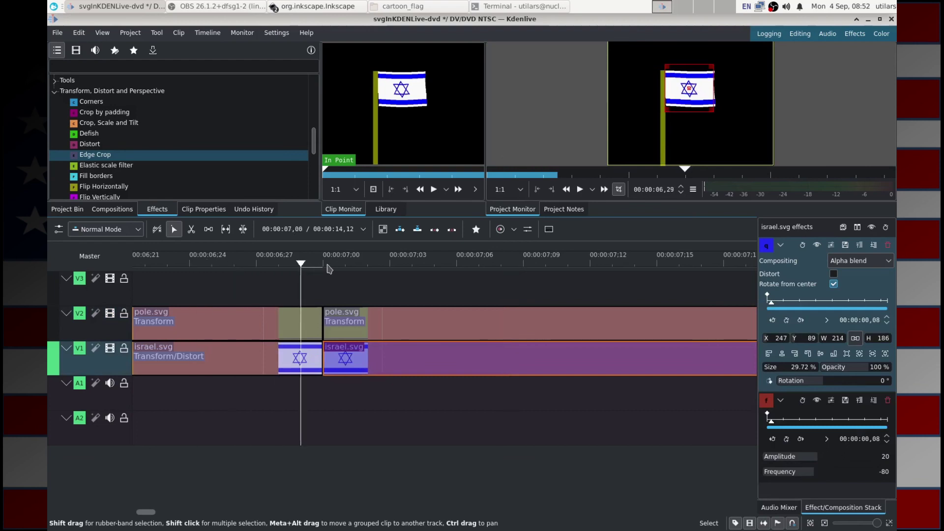
{"action": "left_click", "coordinate": [328, 268]}
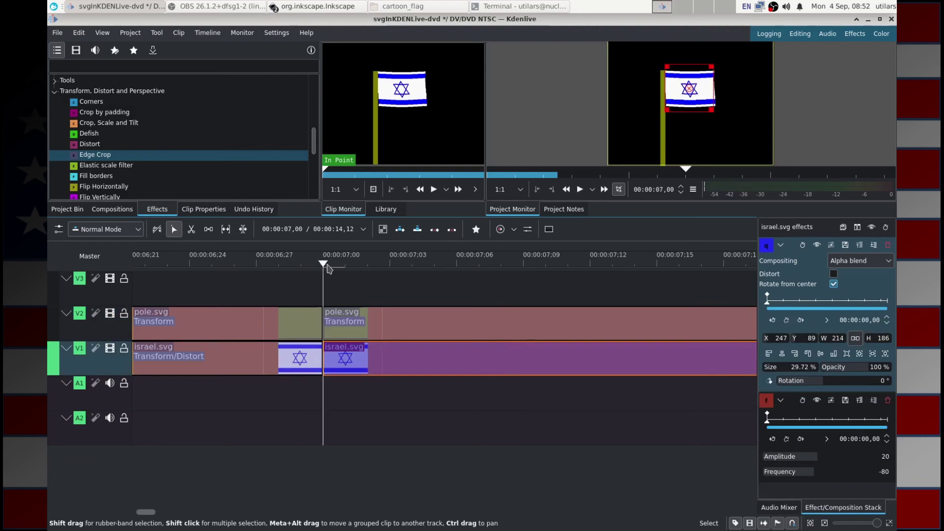
{"action": "key", "text": "Left"}
{"action": "key", "text": "Right"}
{"action": "key", "text": "Left"}
{"action": "key", "text": "Right"}
{"action": "key", "text": "Left"}
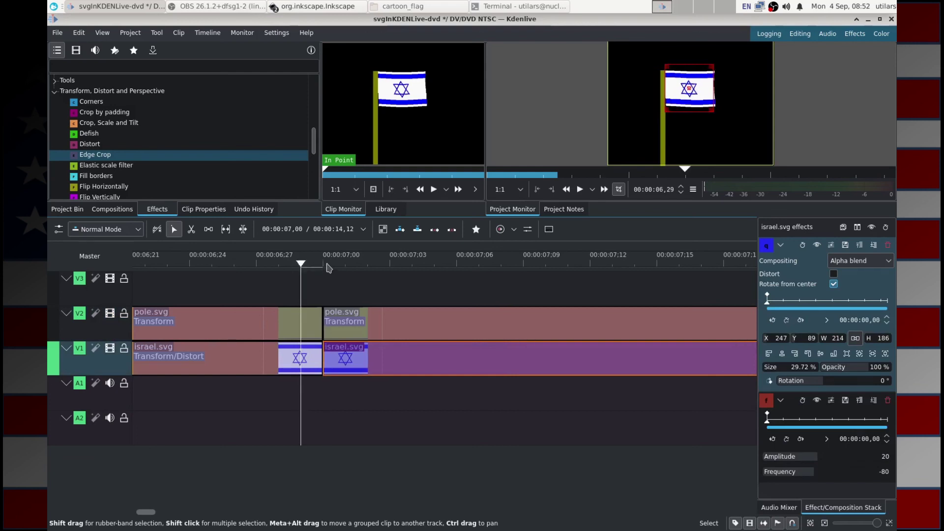
{"action": "scroll", "coordinate": [218, 413], "scroll_direction": "down", "scroll_amount": 1}
{"action": "scroll", "coordinate": [219, 413], "scroll_direction": "up", "scroll_amount": 1}
{"action": "scroll", "coordinate": [222, 413], "scroll_direction": "down", "scroll_amount": 1}
{"action": "scroll", "coordinate": [224, 413], "scroll_direction": "up", "scroll_amount": 1}
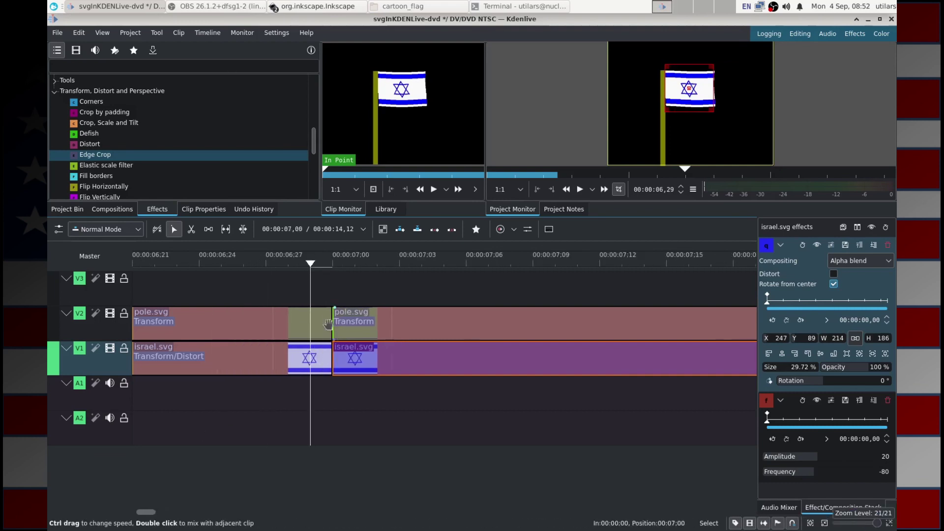
Trim the first pole.svg and israel.svg clips to end at 00:00:06,22 and close the gap with the second pair.
{"action": "left_click_drag", "start_coordinate": [331, 322], "coordinate": [153, 324]}
{"action": "left_click_drag", "start_coordinate": [331, 359], "coordinate": [154, 359]}
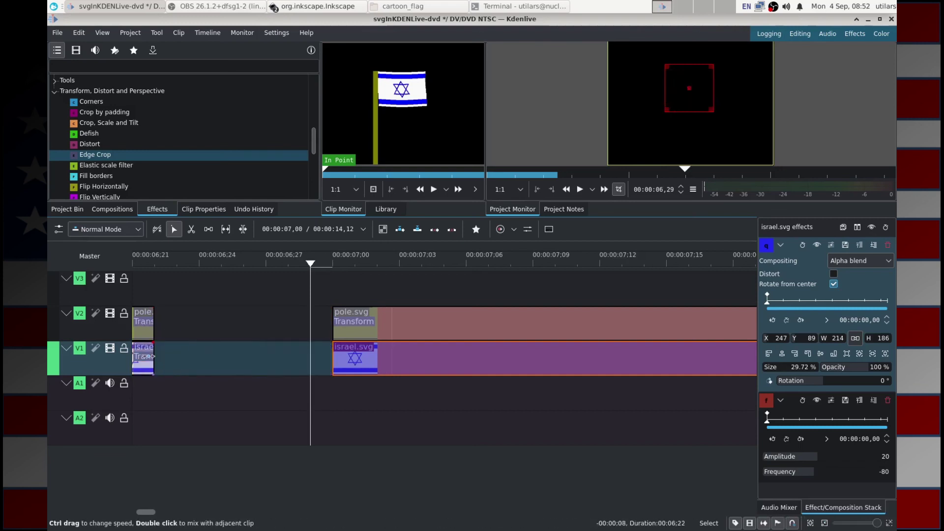
{"action": "left_click_drag", "start_coordinate": [375, 325], "coordinate": [197, 323]}
{"action": "left_click_drag", "start_coordinate": [435, 359], "coordinate": [255, 359]}
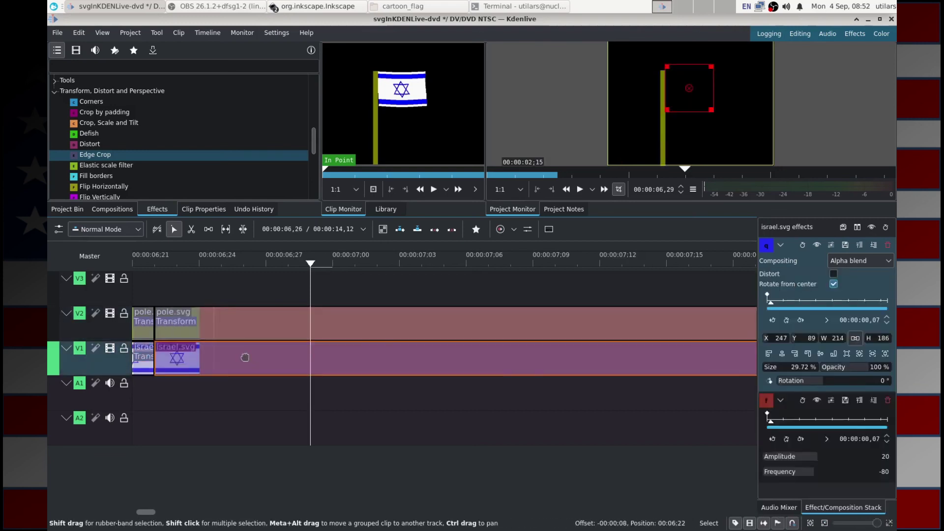
Step frame by frame back and forth across the junction at 00:00:06,22 to compare the flag's shape on both sides.
{"action": "left_click_drag", "start_coordinate": [143, 512], "coordinate": [151, 512]}
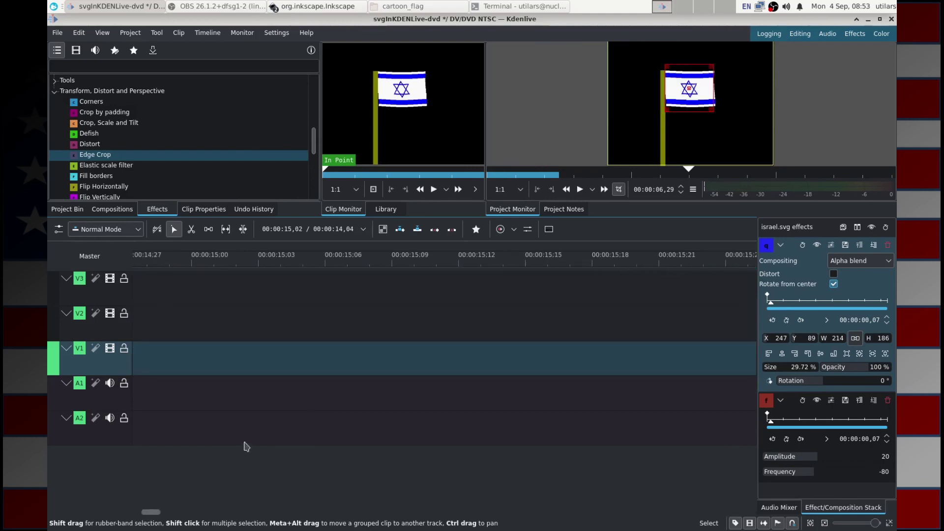
{"action": "scroll", "coordinate": [246, 447], "scroll_direction": "down", "scroll_amount": 8}
{"action": "scroll", "coordinate": [246, 446], "scroll_direction": "up", "scroll_amount": 2}
{"action": "scroll", "coordinate": [140, 514], "scroll_direction": "up", "scroll_amount": 3}
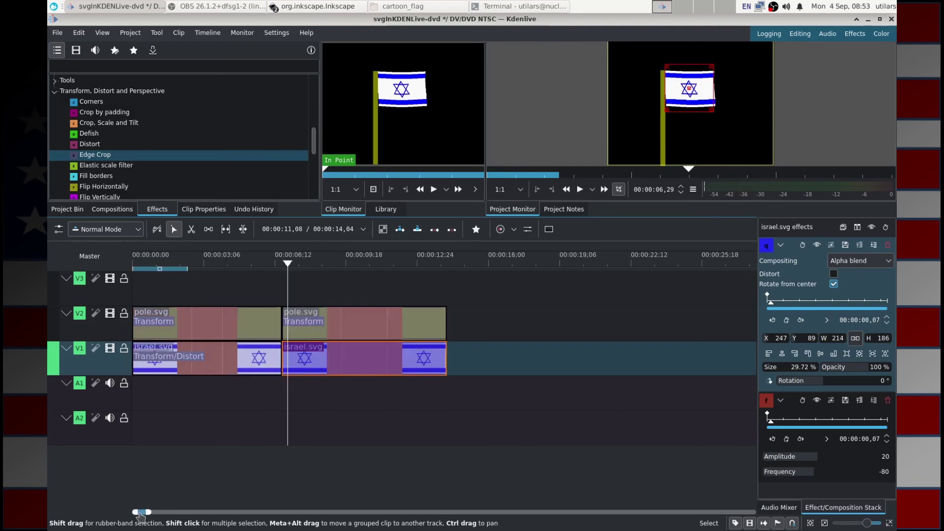
{"action": "scroll", "coordinate": [241, 413], "scroll_direction": "up", "scroll_amount": 5}
{"action": "scroll", "coordinate": [394, 418], "scroll_direction": "up", "scroll_amount": 4}
{"action": "scroll", "coordinate": [469, 419], "scroll_direction": "down", "scroll_amount": 1}
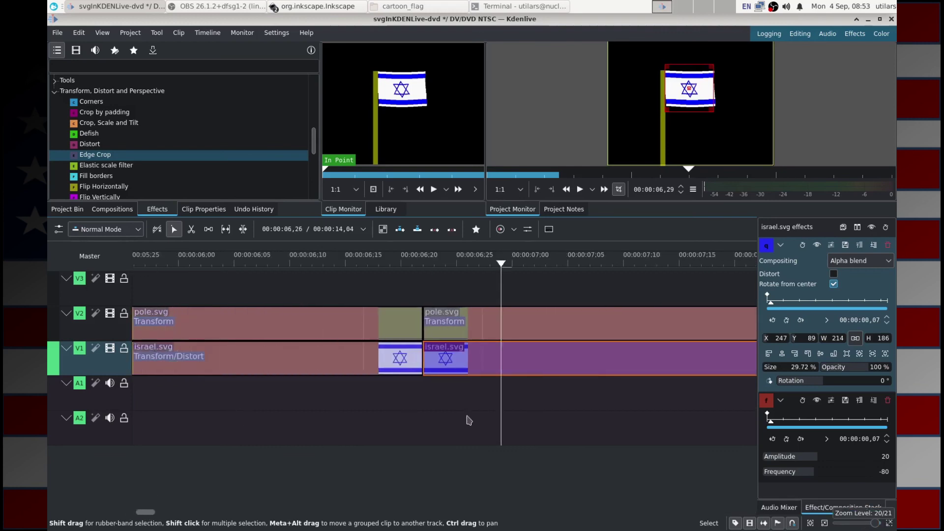
{"action": "scroll", "coordinate": [469, 421], "scroll_direction": "up", "scroll_amount": 1}
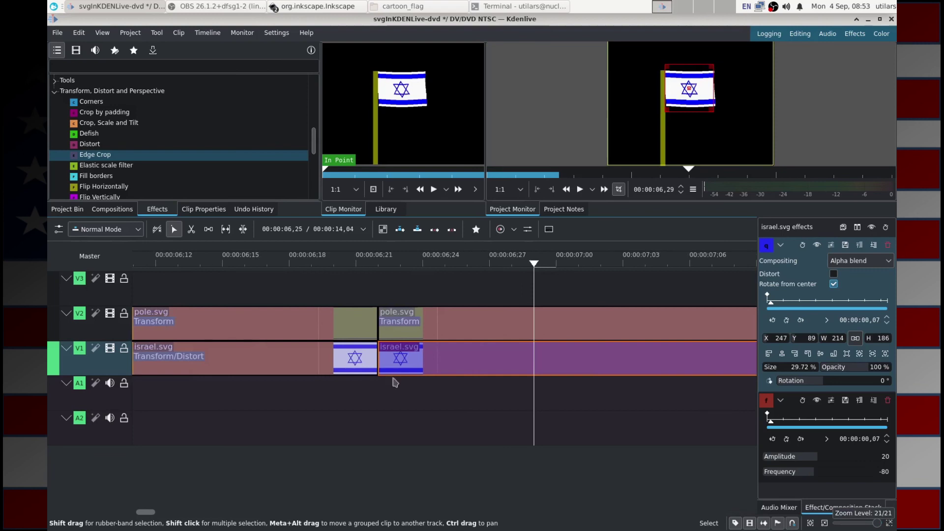
{"action": "left_click", "coordinate": [223, 262]}
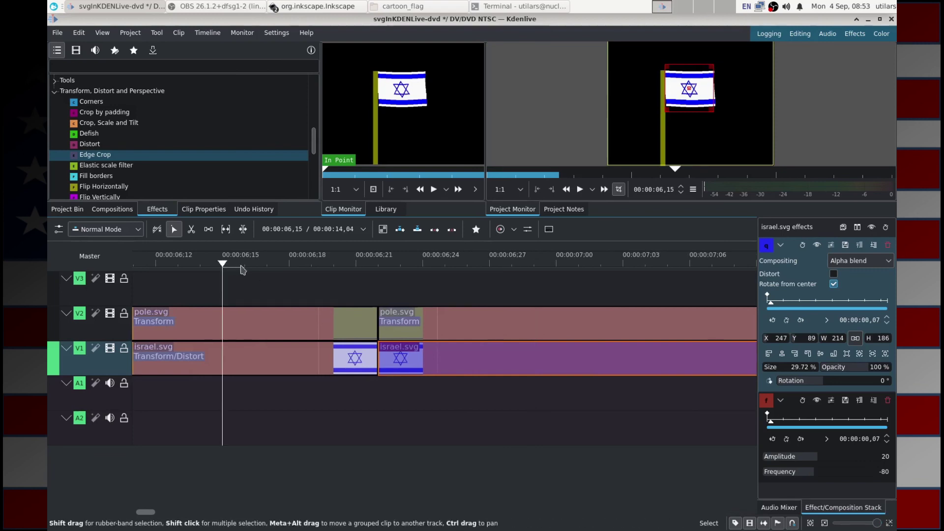
{"action": "key", "text": "Right"}
{"action": "key", "text": "Right"}
{"action": "key", "text": "Right"}
{"action": "key", "text": "Right"}
{"action": "key", "text": "Right"}
{"action": "key", "text": "Right"}
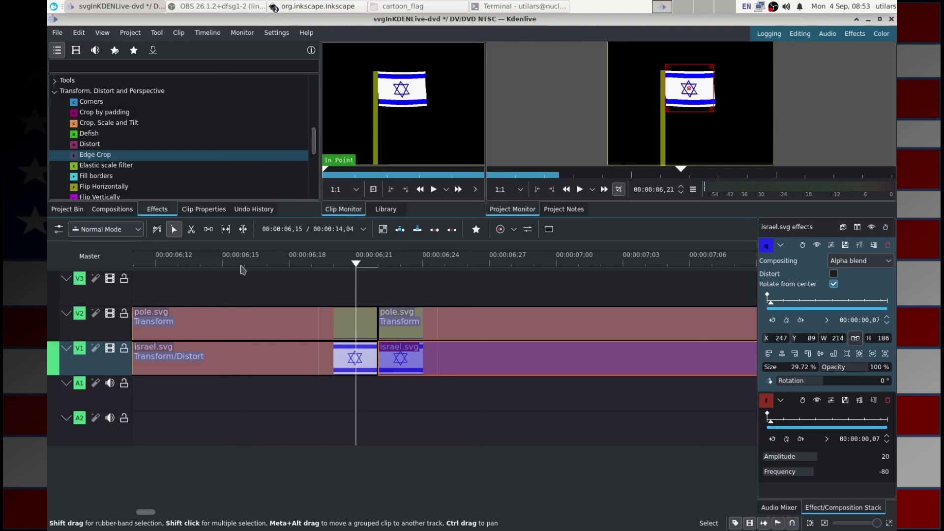
{"action": "key", "text": "Right"}
{"action": "key", "text": "Left"}
{"action": "key", "text": "Right"}
{"action": "key", "text": "Left"}
{"action": "key", "text": "Left"}
{"action": "key", "text": "Right"}
{"action": "key", "text": "Left"}
{"action": "key", "text": "Right"}
{"action": "key", "text": "Left"}
{"action": "key", "text": "Right"}
{"action": "key", "text": "Left"}
{"action": "key", "text": "Right"}
{"action": "key", "text": "Left"}
Trim the first pole.svg and israel.svg clips to end at 00:00:06,15 and move the second pair directly against them.
{"action": "left_click_drag", "start_coordinate": [377, 326], "coordinate": [221, 326]}
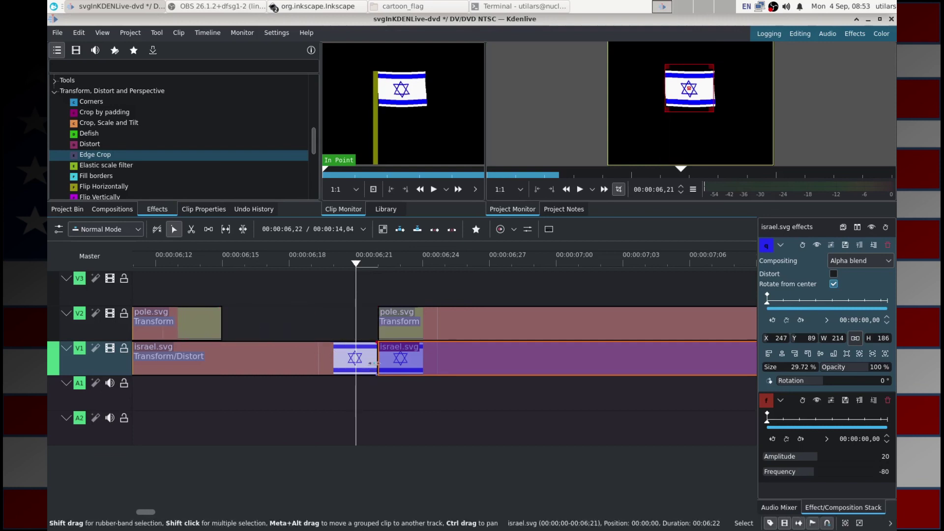
{"action": "left_click_drag", "start_coordinate": [377, 362], "coordinate": [228, 363]}
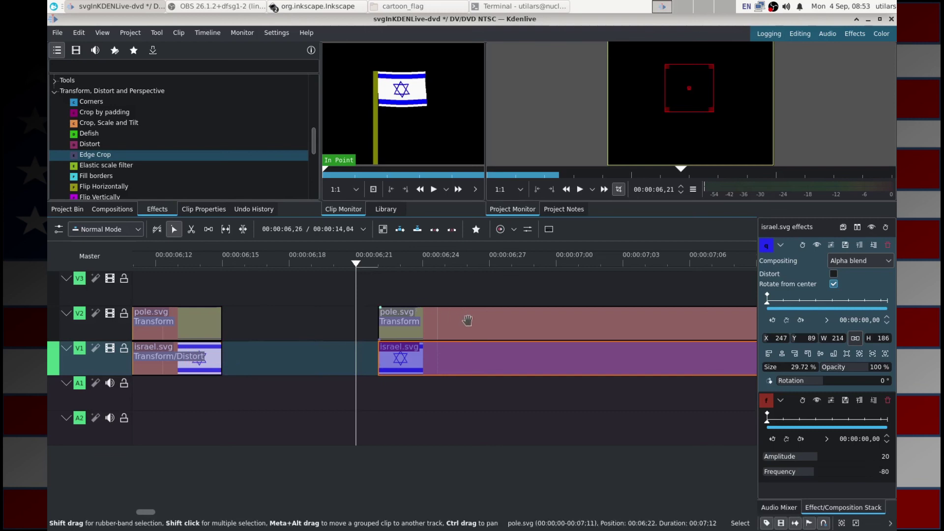
{"action": "left_click_drag", "start_coordinate": [467, 320], "coordinate": [312, 326]}
{"action": "left_click_drag", "start_coordinate": [480, 371], "coordinate": [325, 361]}
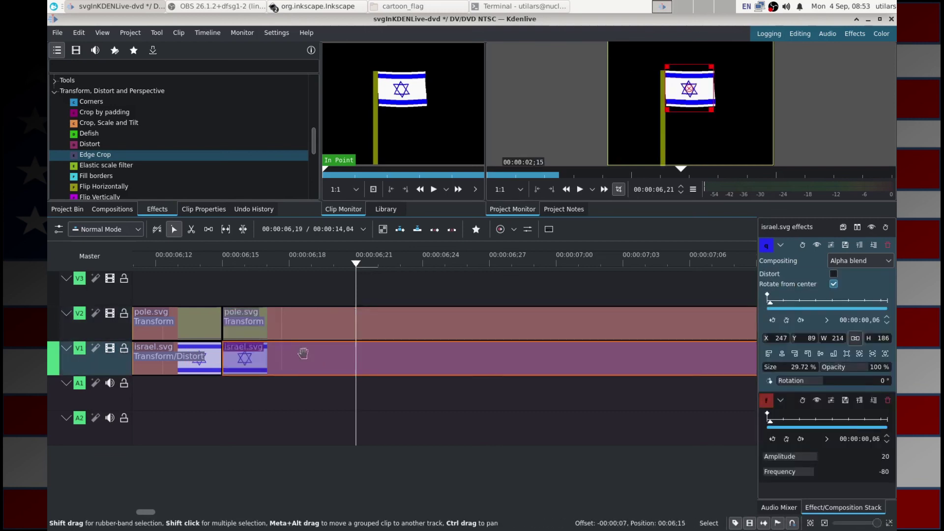
Step frame by frame from 00:00:06,11 across the junction at 00:00:06,15 to check the continuity of the flag's wave.
{"action": "left_click", "coordinate": [157, 264]}
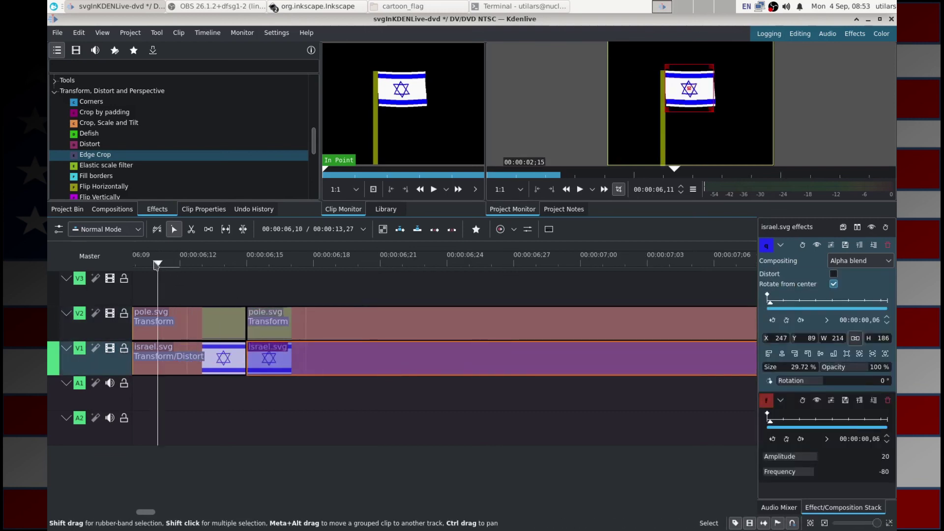
{"action": "key", "text": "Right"}
{"action": "key", "text": "Right"}
{"action": "key", "text": "Right"}
{"action": "key", "text": "Right"}
{"action": "key", "text": "Left"}
{"action": "key", "text": "Right"}
{"action": "key", "text": "Left"}
{"action": "key", "text": "Right"}
{"action": "key", "text": "Left"}
{"action": "key", "text": "Right"}
{"action": "key", "text": "Left"}
{"action": "key", "text": "Right"}
{"action": "key", "text": "Left"}
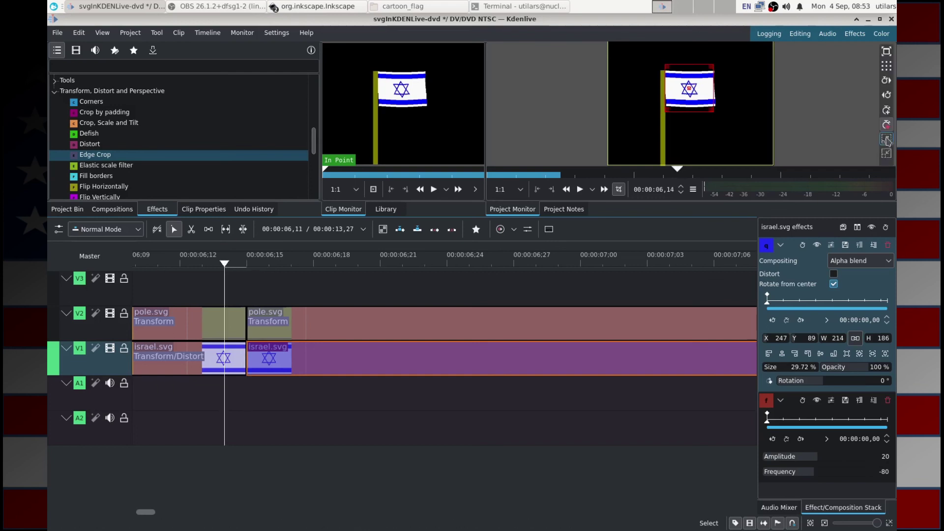
Enlarge the project monitor preview and compare the flag in the individual frames around the 00:00:06,15 junction.
{"action": "left_click", "coordinate": [888, 142]}
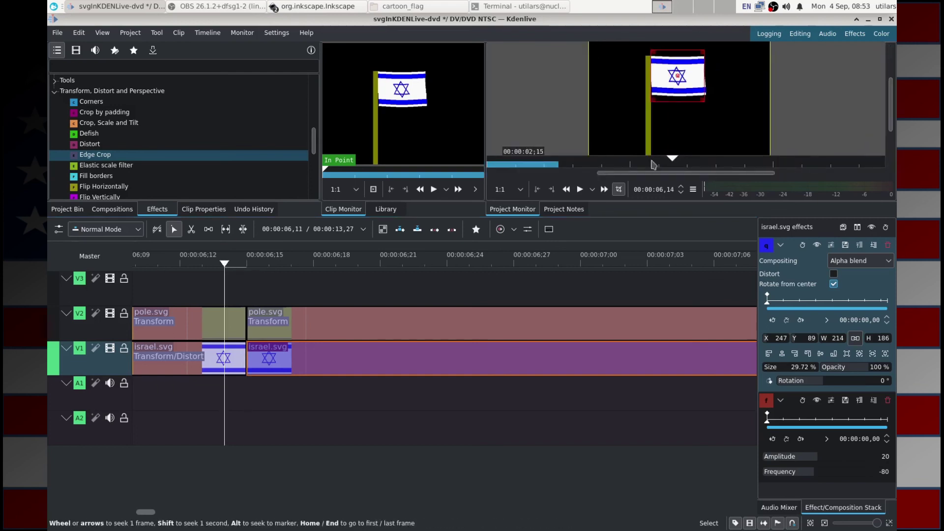
{"action": "left_click_drag", "start_coordinate": [602, 222], "coordinate": [601, 322]}
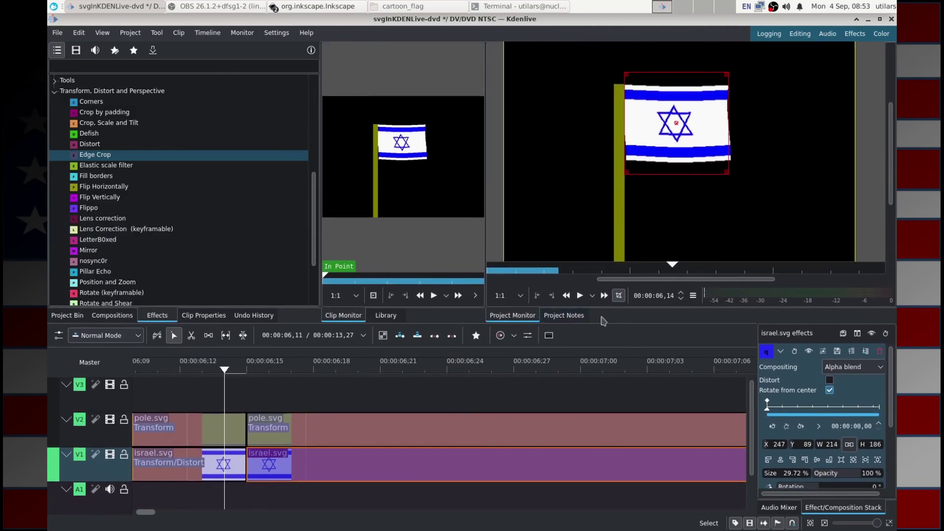
{"action": "key", "text": "Left"}
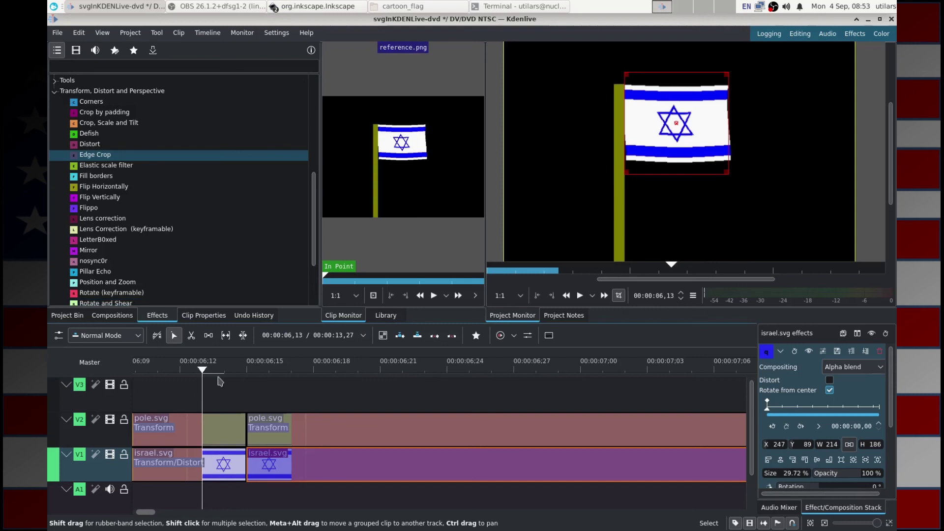
{"action": "key", "text": "Right"}
{"action": "key", "text": "Right"}
{"action": "key", "text": "Left"}
{"action": "key", "text": "Right"}
{"action": "key", "text": "Left"}
{"action": "key", "text": "Right"}
{"action": "key", "text": "Left"}
{"action": "key", "text": "Right"}
{"action": "key", "text": "Left"}
{"action": "key", "text": "Right"}
{"action": "key", "text": "Left"}
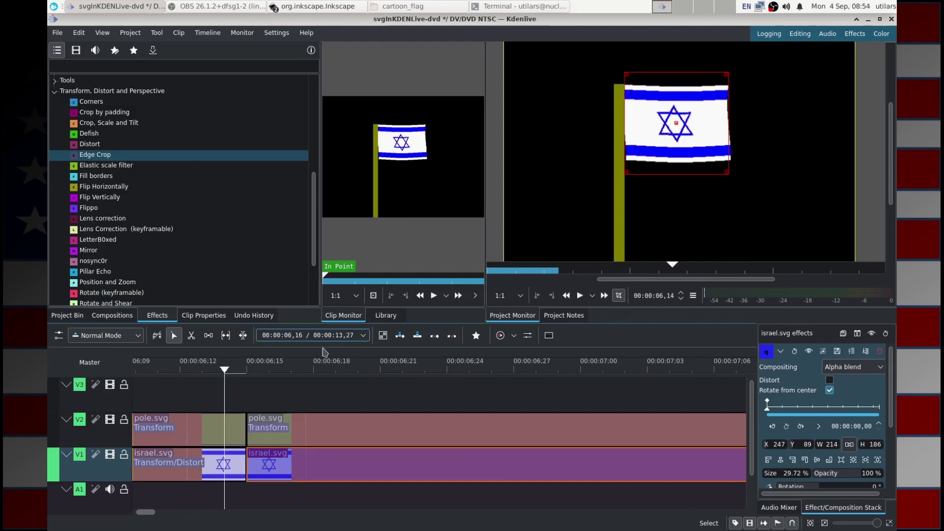
Shorten the first pole.svg and israel.svg clips to end at 00:00:06,13 and close the gap with the second pair.
{"action": "left_click_drag", "start_coordinate": [245, 435], "coordinate": [204, 439]}
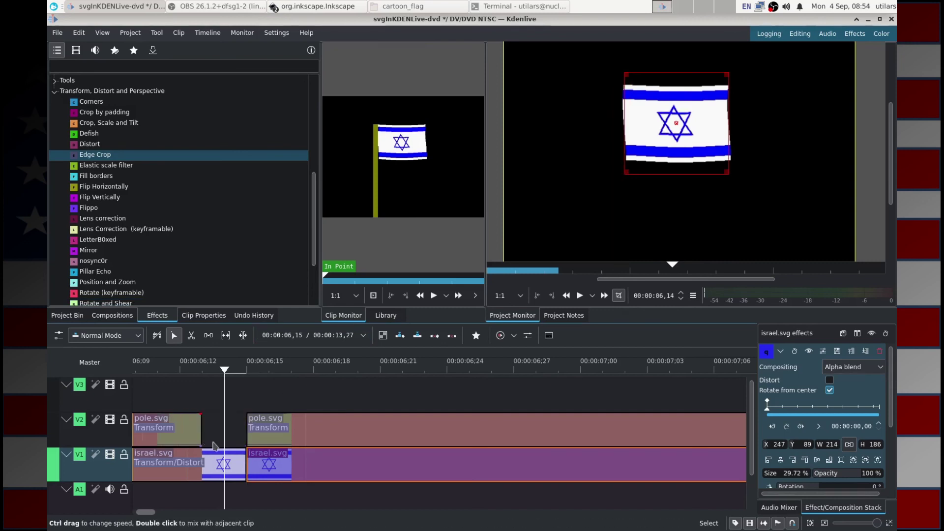
{"action": "left_click_drag", "start_coordinate": [244, 463], "coordinate": [202, 464]}
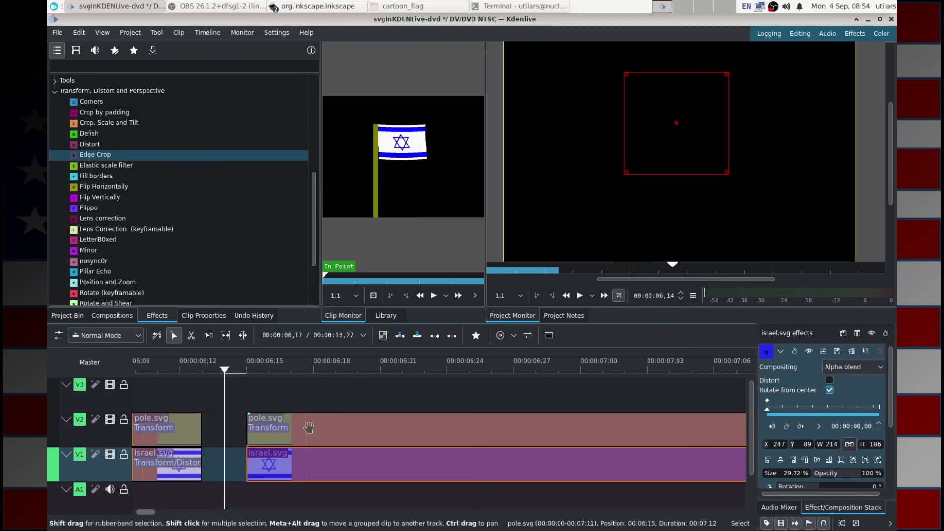
{"action": "left_click_drag", "start_coordinate": [309, 427], "coordinate": [266, 428]}
{"action": "left_click_drag", "start_coordinate": [341, 476], "coordinate": [296, 476]}
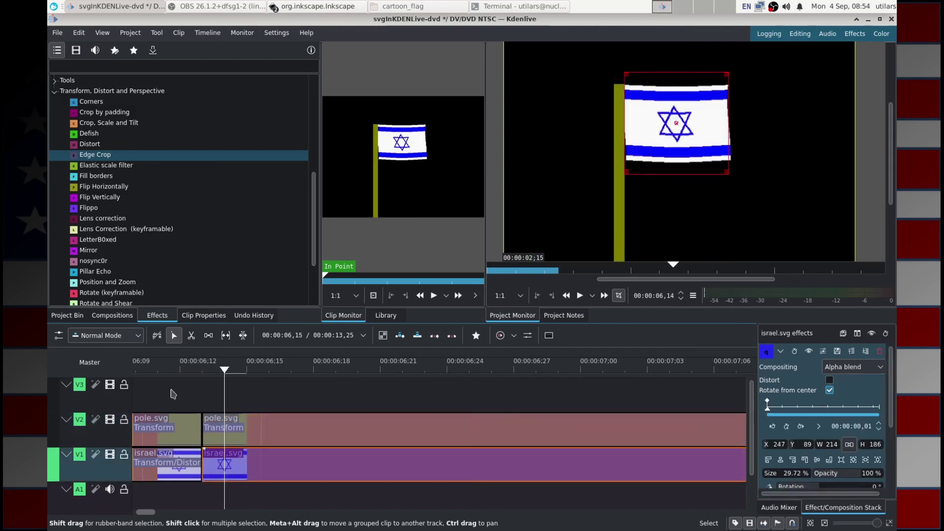
Step back and forth through the frames around the junction at 00:00:06,13 to compare the flag's shape in the enlarged preview.
{"action": "left_click", "coordinate": [153, 374]}
{"action": "key", "text": "Right"}
{"action": "key", "text": "Right"}
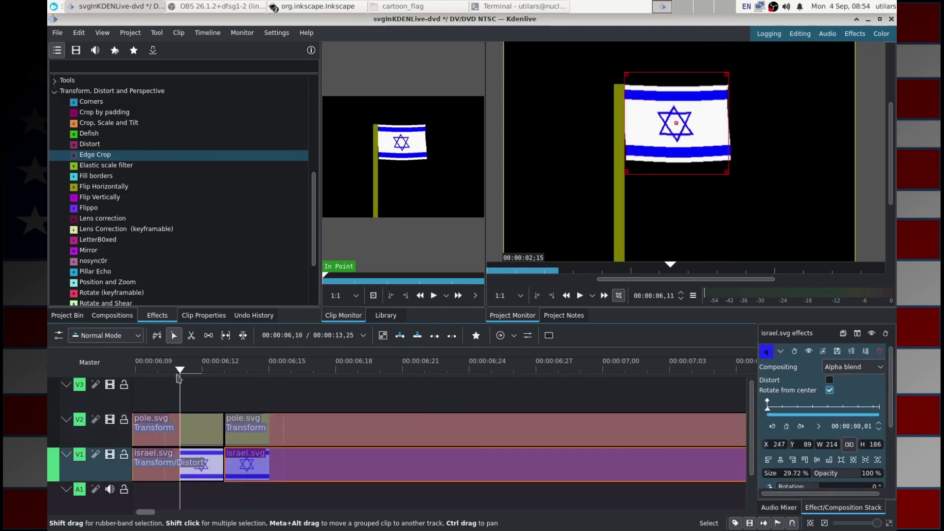
{"action": "key", "text": "Left"}
{"action": "key", "text": "Right"}
{"action": "key", "text": "Left"}
{"action": "key", "text": "Right"}
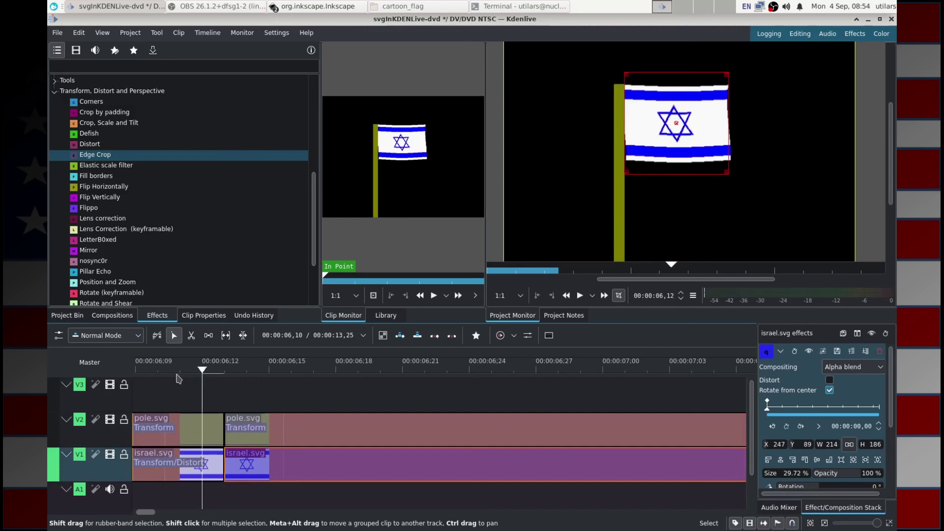
{"action": "key", "text": "Right"}
{"action": "key", "text": "Left"}
{"action": "key", "text": "Right"}
{"action": "key", "text": "Left"}
{"action": "key", "text": "Right"}
{"action": "key", "text": "Left"}
{"action": "key", "text": "Right"}
{"action": "key", "text": "Left"}
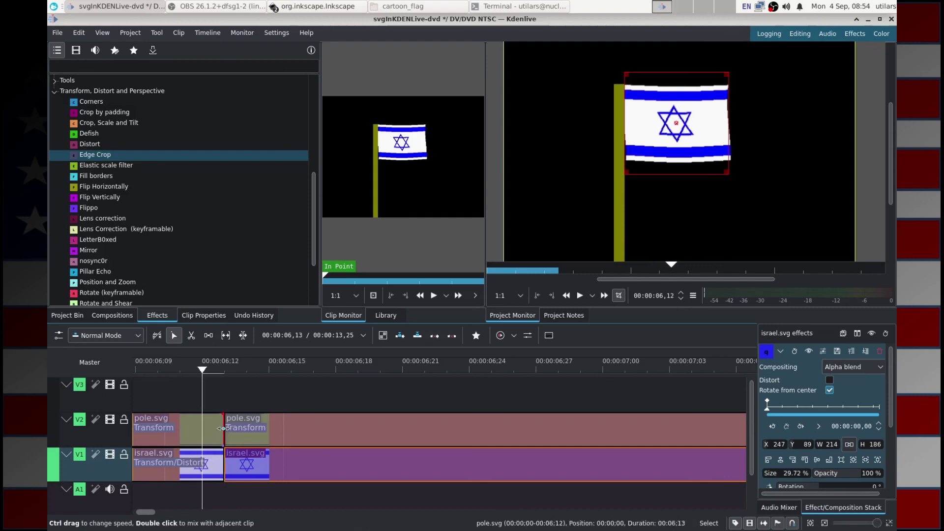
Trim the first pole.svg and israel.svg clips to end at 00:00:06,10 and butt the second pair against them.
{"action": "left_click_drag", "start_coordinate": [223, 428], "coordinate": [157, 428]}
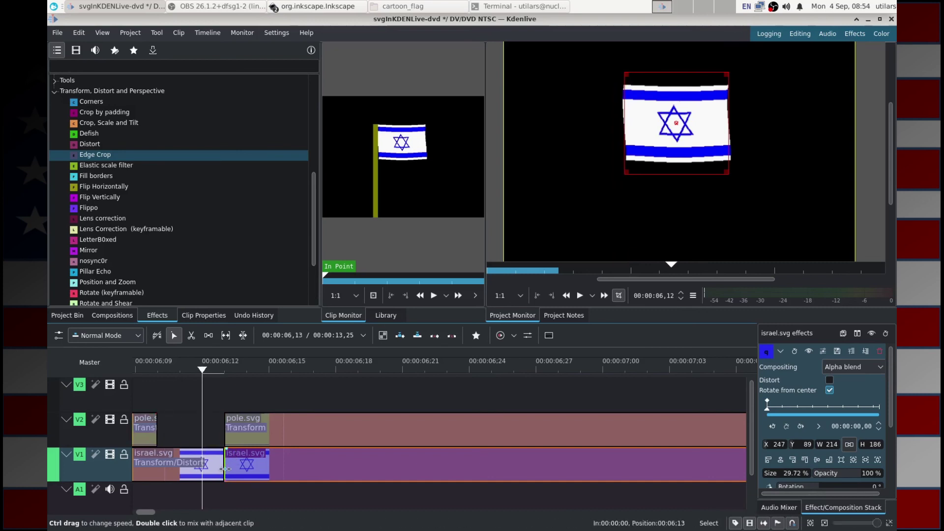
{"action": "left_click_drag", "start_coordinate": [223, 469], "coordinate": [156, 469]}
{"action": "left_click_drag", "start_coordinate": [303, 463], "coordinate": [228, 465]}
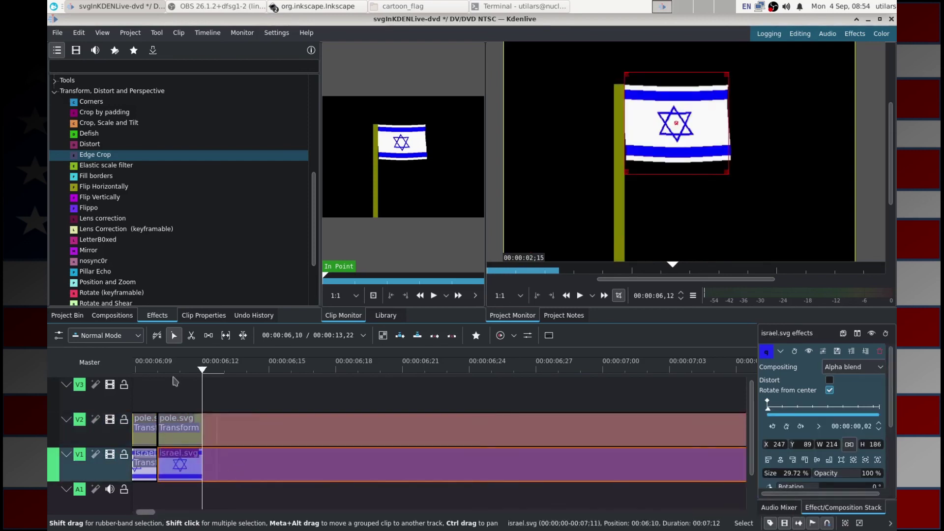
Step frame by frame from 00:00:05,27 across the junction at 00:00:06,10 to examine how the flag's motion continues.
{"action": "mouse_move", "coordinate": [149, 513]}
{"action": "left_mouse_down"}
{"action": "mouse_move", "coordinate": [146, 526]}
{"action": "mouse_move", "coordinate": [157, 522]}
{"action": "mouse_move", "coordinate": [152, 512]}
{"action": "left_mouse_up"}
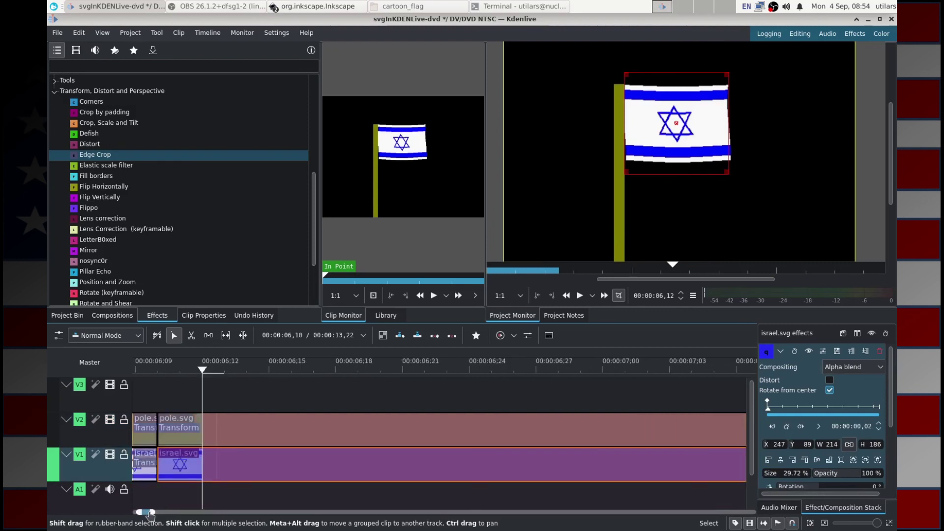
{"action": "double_click", "coordinate": [150, 513]}
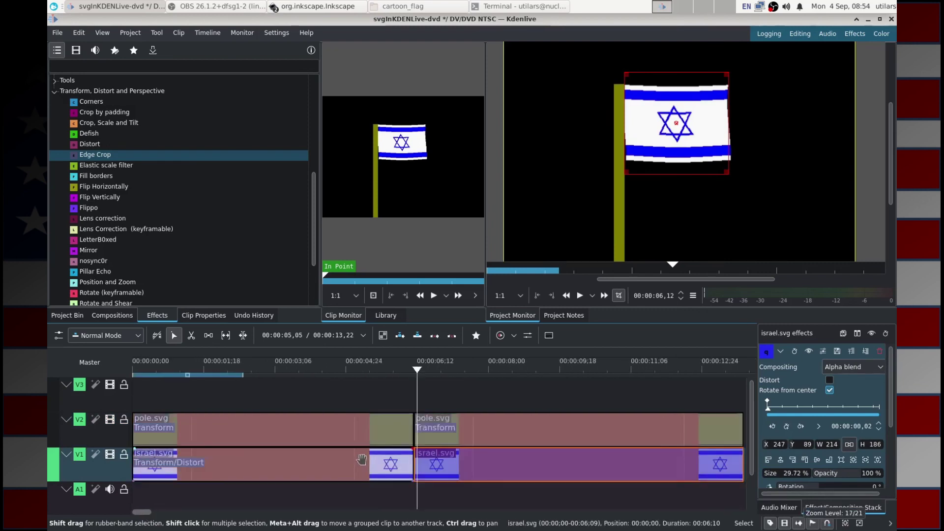
{"action": "scroll", "coordinate": [485, 468], "scroll_direction": "up", "scroll_amount": 5}
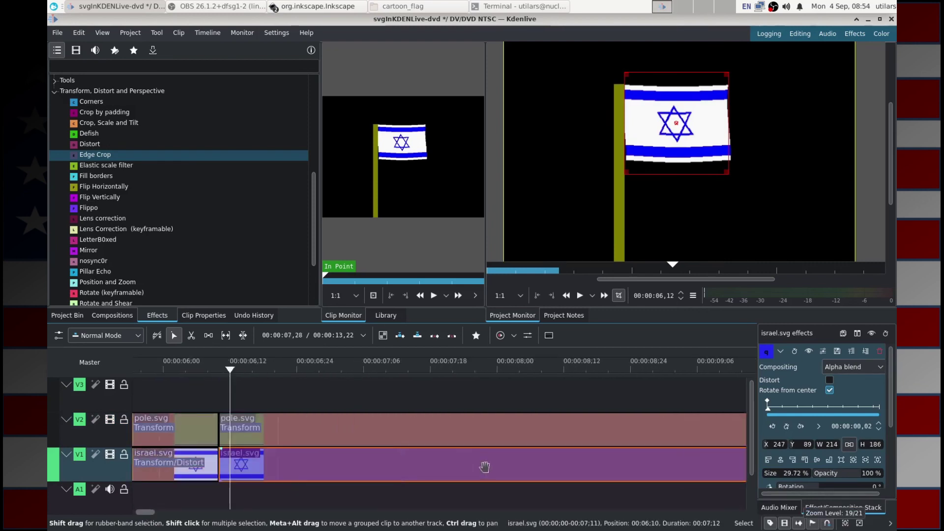
{"action": "double_click", "coordinate": [150, 513]}
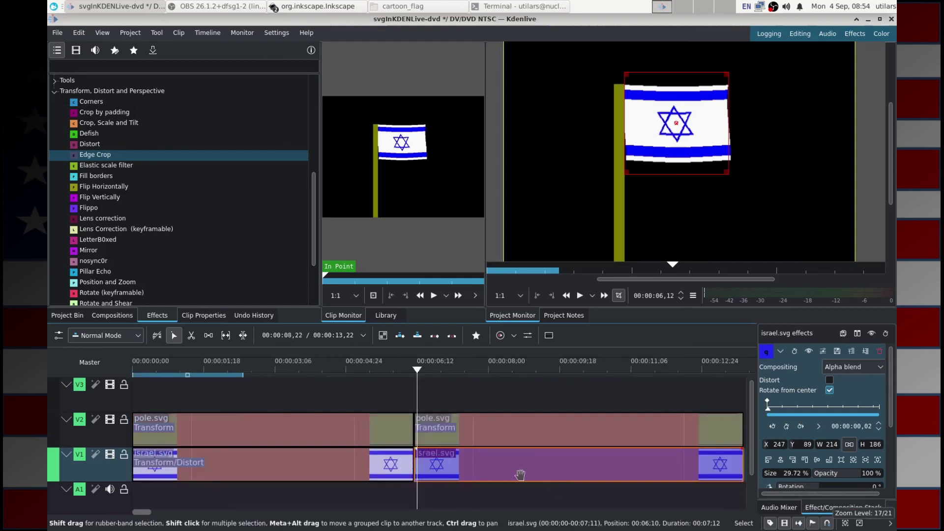
{"action": "scroll", "coordinate": [556, 492], "scroll_direction": "up", "scroll_amount": 2}
{"action": "left_click", "coordinate": [286, 369]}
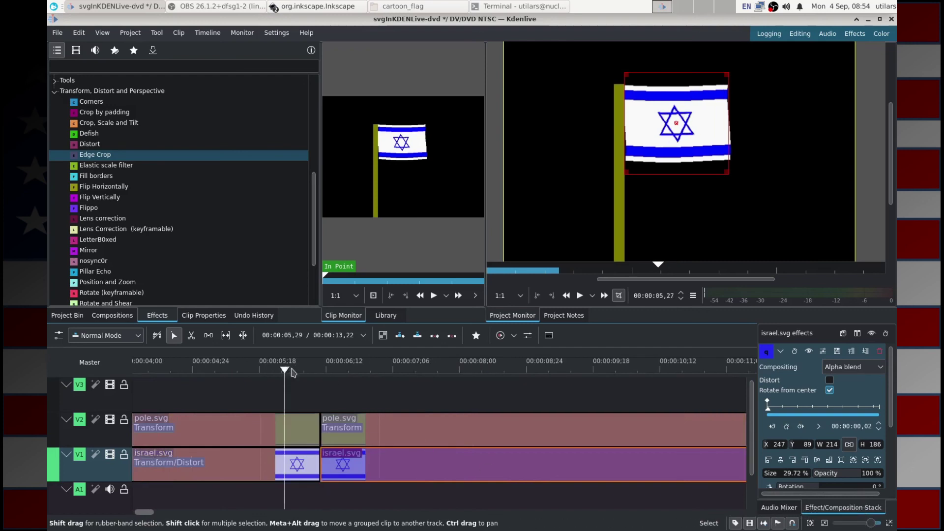
{"action": "key", "text": "Right"}
{"action": "key", "text": "Right"}
{"action": "key", "text": "Right"}
{"action": "key", "text": "Right"}
{"action": "key", "text": "Right"}
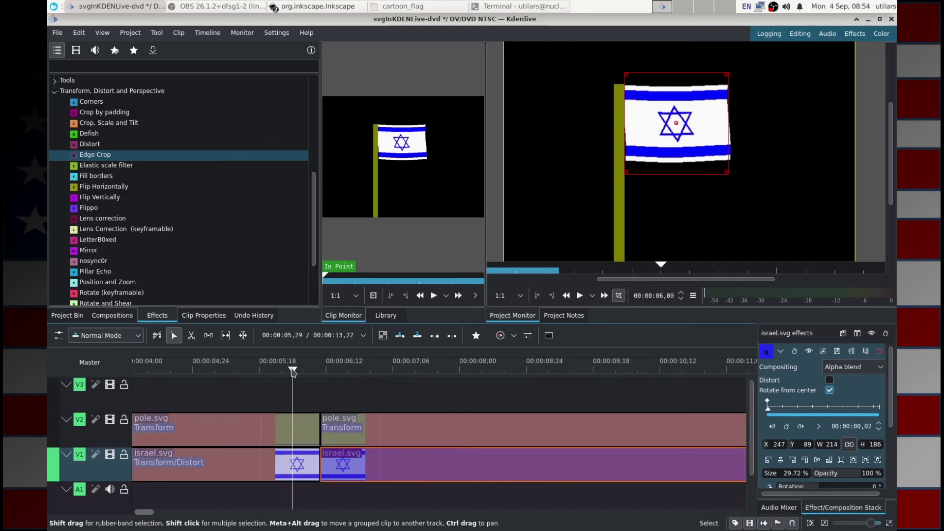
{"action": "key", "text": "Right"}
{"action": "key", "text": "Right"}
{"action": "key", "text": "Right"}
{"action": "key", "text": "Right"}
{"action": "key", "text": "Right"}
{"action": "key", "text": "Right"}
{"action": "key", "text": "Right"}
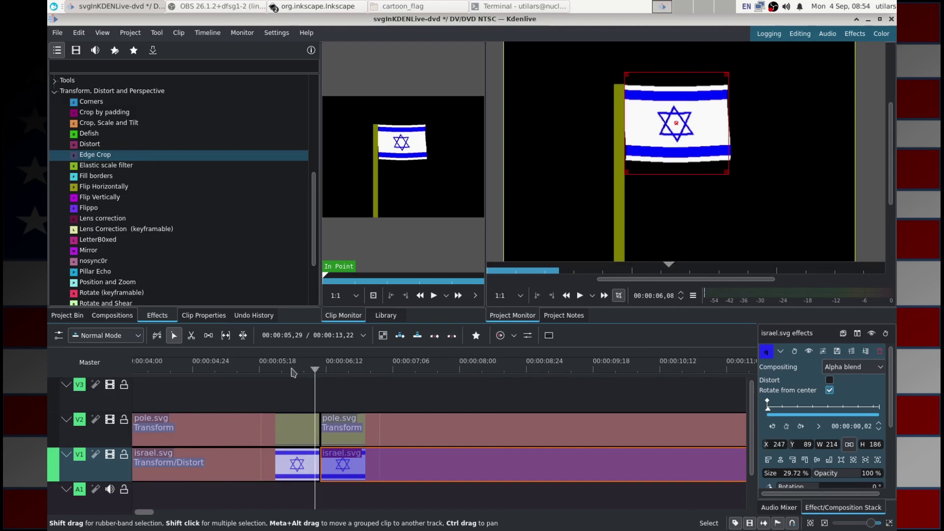
{"action": "key", "text": "Right"}
{"action": "key", "text": "Left"}
{"action": "key", "text": "Right"}
{"action": "key", "text": "Left"}
{"action": "key", "text": "Right"}
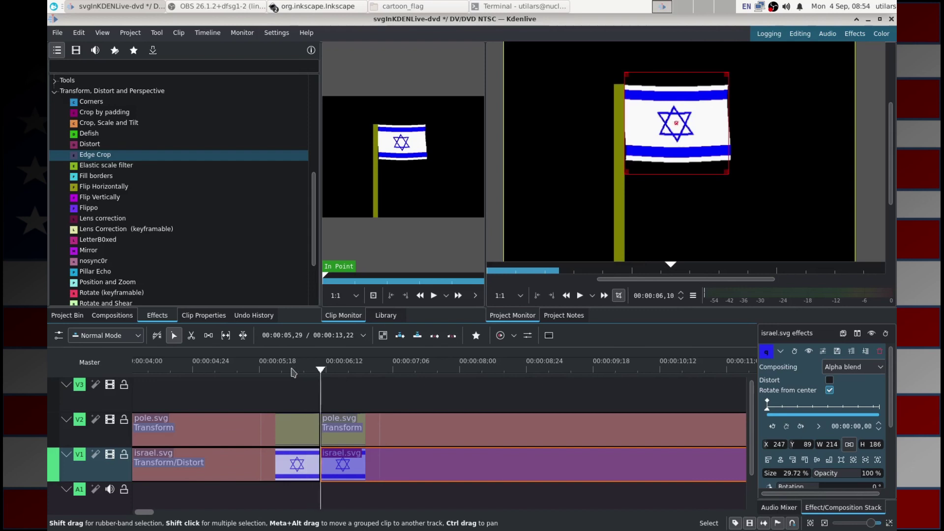
Step through the frames from 00:00:06,02 to 00:00:06,09 to examine the flag's motion leading up to the clip junction.
{"action": "scroll", "coordinate": [339, 449], "scroll_direction": "up", "scroll_amount": 6, "text": "ctrl"}
{"action": "scroll", "coordinate": [331, 446], "scroll_direction": "down", "scroll_amount": 1, "text": "ctrl"}
{"action": "scroll", "coordinate": [330, 436], "scroll_direction": "up", "scroll_amount": 1, "text": "ctrl"}
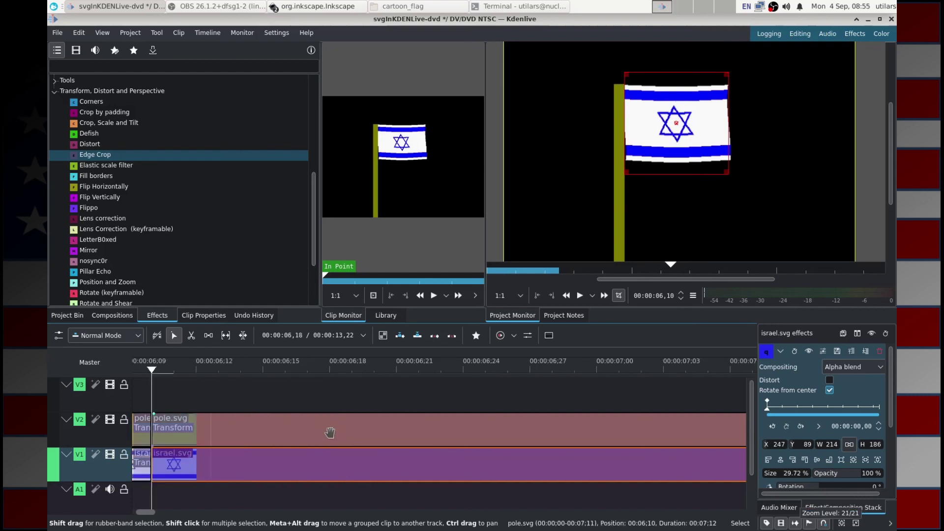
{"action": "scroll", "coordinate": [323, 434], "scroll_direction": "up", "scroll_amount": 3}
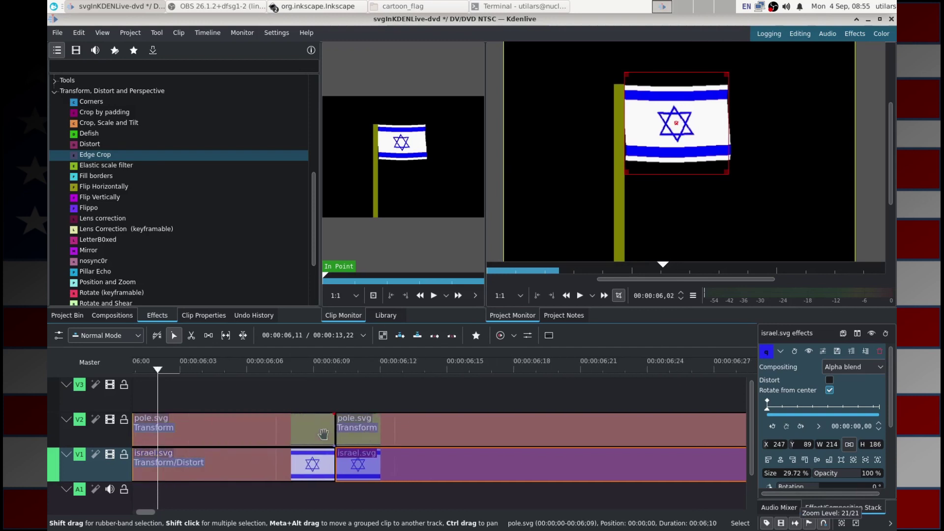
{"action": "key", "text": "Right"}
{"action": "key", "text": "Right"}
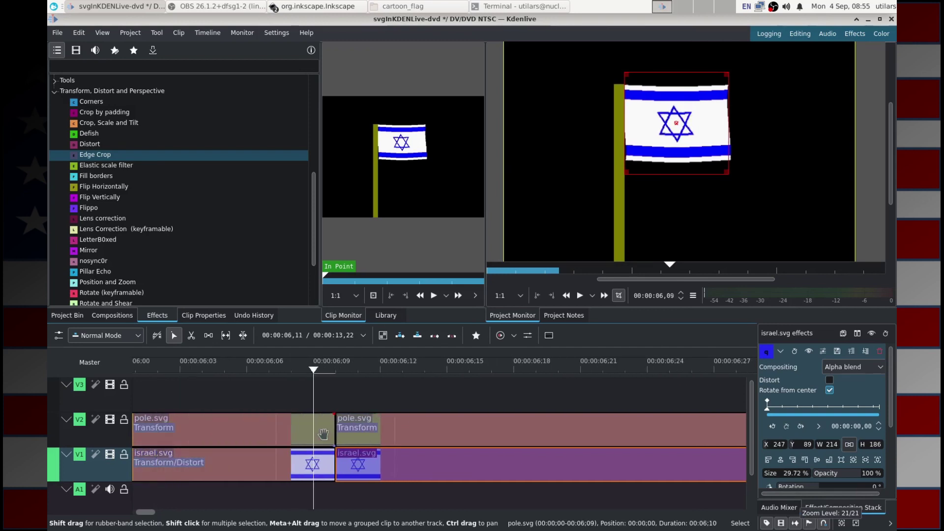
Step repeatedly back and forth across the clip junction at 00:00:06,10 to check the flag's motion for continuity, ending at 00:00:06,05.
{"action": "key", "text": "Left"}
{"action": "key", "text": "Right"}
{"action": "key", "text": "Right"}
{"action": "key", "text": "Left"}
{"action": "key", "text": "Left"}
{"action": "key", "text": "Left"}
{"action": "key", "text": "Left"}
{"action": "key", "text": "Left"}
{"action": "key", "text": "Left"}
{"action": "key", "text": "Left"}
{"action": "key", "text": "Left"}
{"action": "key", "text": "Left"}
{"action": "key", "text": "Right"}
{"action": "key", "text": "Right"}
{"action": "key", "text": "Right"}
{"action": "key", "text": "Right"}
{"action": "key", "text": "Right"}
{"action": "key", "text": "Right"}
{"action": "key", "text": "Right"}
{"action": "key", "text": "Right"}
{"action": "key", "text": "Right"}
{"action": "key", "text": "Right"}
{"action": "key", "text": "Right"}
{"action": "key", "text": "Right"}
{"action": "key", "text": "Right"}
{"action": "key", "text": "Right"}
{"action": "key", "text": "Right"}
{"action": "key", "text": "Right"}
{"action": "key", "text": "Right"}
{"action": "key", "text": "Right"}
{"action": "key", "text": "Right"}
{"action": "key", "text": "Left"}
{"action": "key", "text": "Left"}
{"action": "key", "text": "Left"}
{"action": "key", "text": "Left"}
{"action": "key", "text": "Left"}
{"action": "key", "text": "Left"}
{"action": "key", "text": "Left"}
{"action": "key", "text": "Left"}
{"action": "key", "text": "Left"}
{"action": "key", "text": "Left"}
{"action": "key", "text": "Left"}
{"action": "key", "text": "Left"}
{"action": "key", "text": "Left"}
{"action": "key", "text": "Left"}
{"action": "key", "text": "Left"}
{"action": "key", "text": "Left"}
{"action": "key", "text": "Left"}
{"action": "key", "text": "Left"}
{"action": "key", "text": "Left"}
{"action": "key", "text": "Right"}
{"action": "key", "text": "Right"}
{"action": "key", "text": "Right"}
{"action": "key", "text": "Right"}
{"action": "key", "text": "Right"}
{"action": "key", "text": "Right"}
{"action": "key", "text": "Right"}
{"action": "key", "text": "Right"}
{"action": "key", "text": "Right"}
{"action": "key", "text": "Right"}
{"action": "key", "text": "Right"}
{"action": "key", "text": "Right"}
{"action": "key", "text": "Right"}
{"action": "key", "text": "Right"}
{"action": "key", "text": "Right"}
{"action": "key", "text": "Right"}
{"action": "key", "text": "Right"}
{"action": "key", "text": "Right"}
{"action": "key", "text": "Right"}
{"action": "key", "text": "Right"}
{"action": "key", "text": "Left"}
{"action": "key", "text": "Left"}
{"action": "key", "text": "Left"}
{"action": "key", "text": "Left"}
{"action": "key", "text": "Left"}
{"action": "key", "text": "Left"}
{"action": "key", "text": "Left"}
{"action": "key", "text": "Left"}
{"action": "key", "text": "Left"}
{"action": "key", "text": "Left"}
{"action": "key", "text": "Left"}
{"action": "key", "text": "Left"}
{"action": "key", "text": "Left"}
{"action": "key", "text": "Left"}
{"action": "key", "text": "Left"}
{"action": "key", "text": "Left"}
{"action": "key", "text": "Left"}
{"action": "key", "text": "Left"}
{"action": "key", "text": "Left"}
{"action": "key", "text": "Right"}
{"action": "key", "text": "Right"}
{"action": "key", "text": "Right"}
{"action": "key", "text": "Right"}
{"action": "key", "text": "Right"}
{"action": "key", "text": "Right"}
{"action": "key", "text": "Right"}
{"action": "key", "text": "Right"}
{"action": "key", "text": "Right"}
{"action": "key", "text": "Right"}
{"action": "key", "text": "Right"}
{"action": "key", "text": "Right"}
{"action": "key", "text": "Right"}
{"action": "key", "text": "Right"}
{"action": "key", "text": "Right"}
{"action": "key", "text": "Left"}
{"action": "key", "text": "Left"}
{"action": "key", "text": "Left"}
{"action": "key", "text": "Left"}
{"action": "key", "text": "Left"}
{"action": "key", "text": "Left"}
{"action": "key", "text": "Left"}
{"action": "key", "text": "Left"}
{"action": "key", "text": "Left"}
{"action": "key", "text": "Left"}
{"action": "key", "text": "Left"}
{"action": "key", "text": "Left"}
{"action": "key", "text": "Left"}
{"action": "key", "text": "Left"}
{"action": "key", "text": "Right"}
{"action": "key", "text": "Right"}
{"action": "key", "text": "Right"}
{"action": "key", "text": "Right"}
{"action": "key", "text": "Right"}
{"action": "key", "text": "Right"}
{"action": "key", "text": "Right"}
{"action": "key", "text": "Right"}
{"action": "key", "text": "Right"}
{"action": "key", "text": "Right"}
{"action": "key", "text": "Right"}
{"action": "key", "text": "Right"}
{"action": "key", "text": "Left"}
{"action": "key", "text": "Left"}
{"action": "key", "text": "Left"}
{"action": "key", "text": "Left"}
{"action": "key", "text": "Left"}
{"action": "key", "text": "Left"}
{"action": "key", "text": "Left"}
{"action": "key", "text": "Left"}
{"action": "key", "text": "Left"}
{"action": "key", "text": "Left"}
{"action": "key", "text": "Left"}
{"action": "key", "text": "Left"}
{"action": "key", "text": "Left"}
{"action": "key", "text": "Left"}
{"action": "key", "text": "Left"}
{"action": "key", "text": "Left"}
{"action": "key", "text": "Left"}
{"action": "key", "text": "Left"}
{"action": "key", "text": "Left"}
{"action": "key", "text": "Left"}
{"action": "key", "text": "Left"}
{"action": "key", "text": "Left"}
{"action": "key", "text": "Left"}
{"action": "key", "text": "Left"}
{"action": "key", "text": "Left"}
{"action": "key", "text": "Left"}
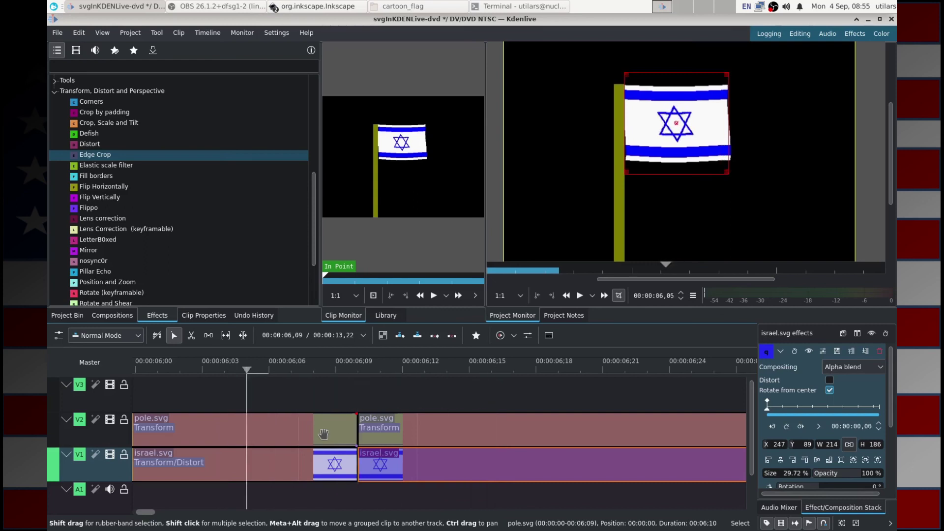
Step back frame by frame from 00:00:06,05 to 00:00:04,25 to examine the flag's motion ahead of the clip junction.
{"action": "key", "text": "Left"}
{"action": "key", "text": "Left"}
{"action": "key", "text": "Left"}
{"action": "key", "text": "Left"}
{"action": "key", "text": "Left"}
{"action": "key", "text": "Left"}
{"action": "key", "text": "Left"}
{"action": "key", "text": "Left"}
{"action": "key", "text": "Left"}
{"action": "key", "text": "Left"}
{"action": "key", "text": "Left"}
{"action": "key", "text": "Left"}
{"action": "key", "text": "Left"}
{"action": "key", "text": "Left"}
{"action": "key", "text": "Left"}
{"action": "key", "text": "Left"}
{"action": "key", "text": "Left"}
{"action": "key", "text": "Left"}
{"action": "key", "text": "Left"}
{"action": "key", "text": "Left"}
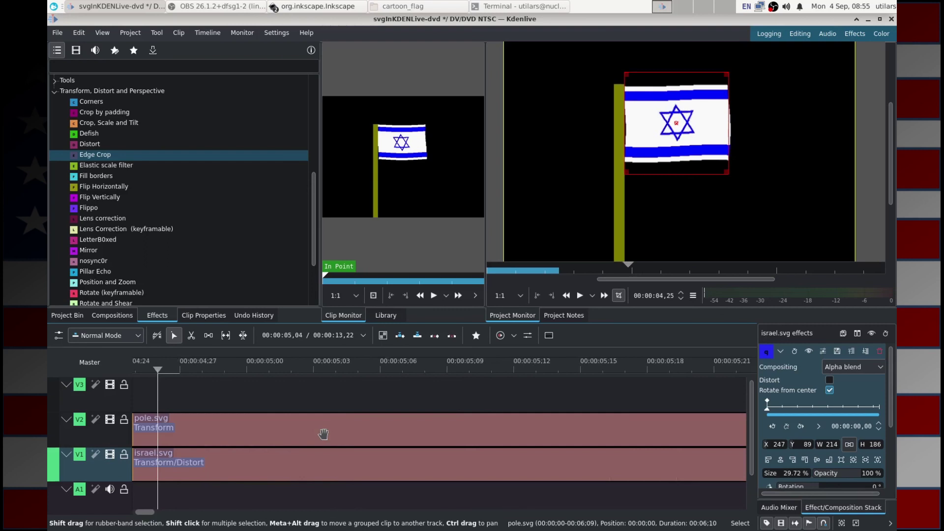
Play the timeline from the start twice to check that the flag waves smoothly across the clip junction.
{"action": "scroll", "coordinate": [464, 405], "scroll_direction": "down", "scroll_amount": 5}
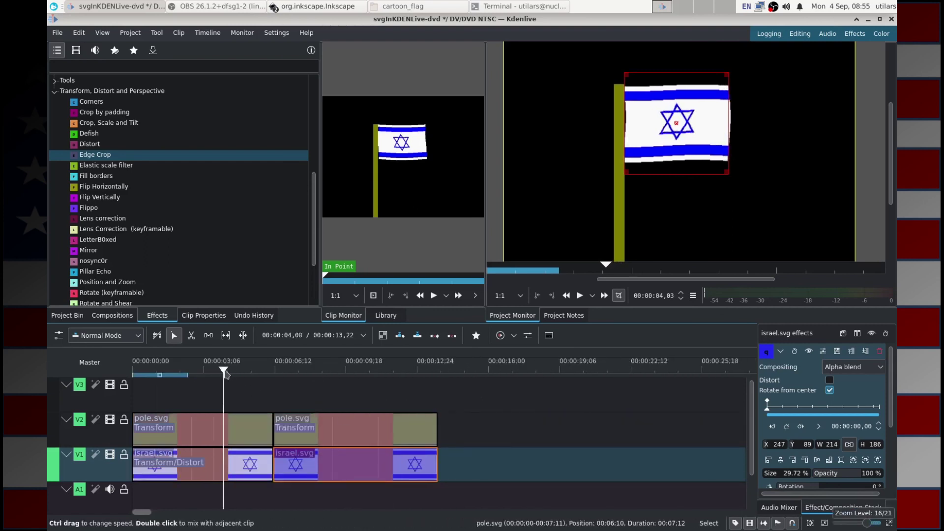
{"action": "key", "text": "Home"}
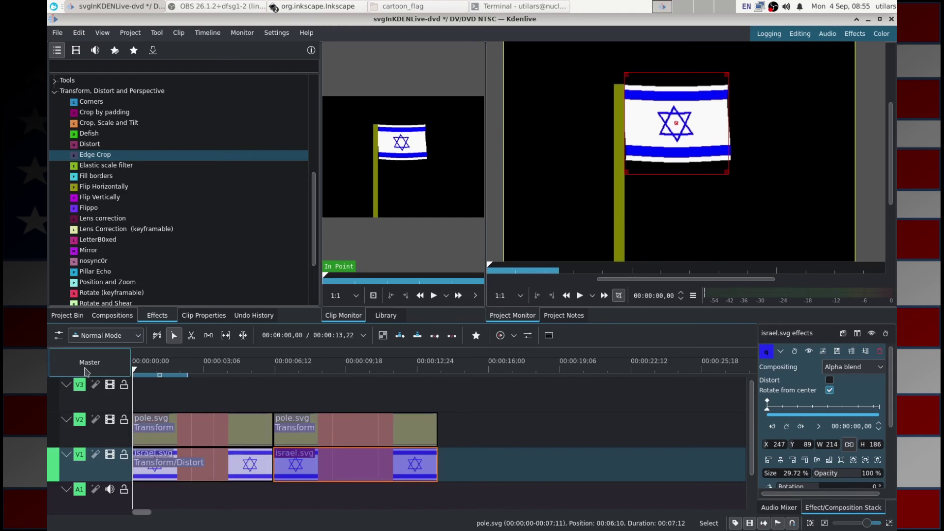
{"action": "key", "text": "space"}
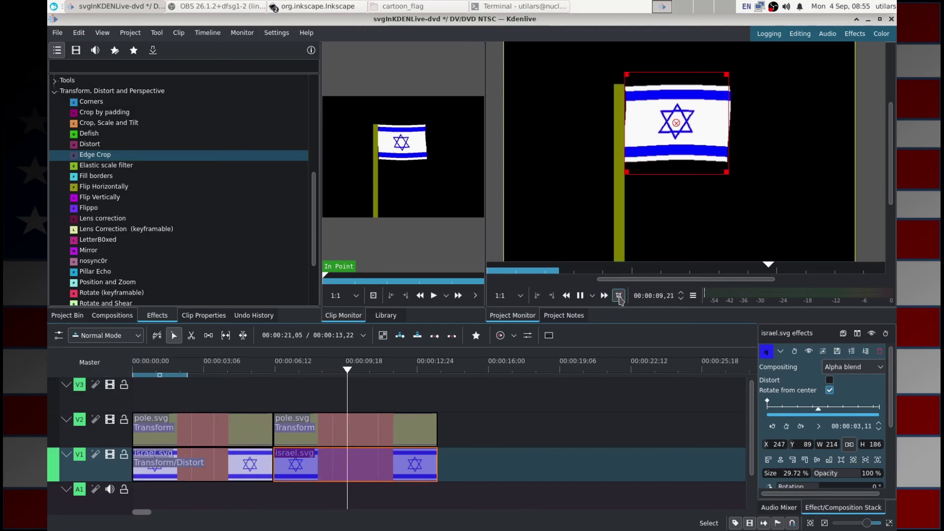
{"action": "key", "text": "space"}
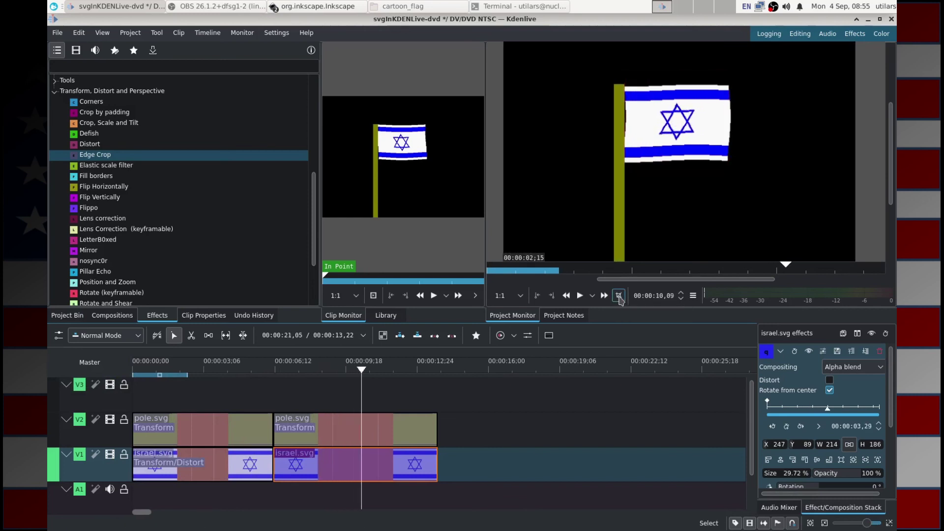
{"action": "key", "text": "Home"}
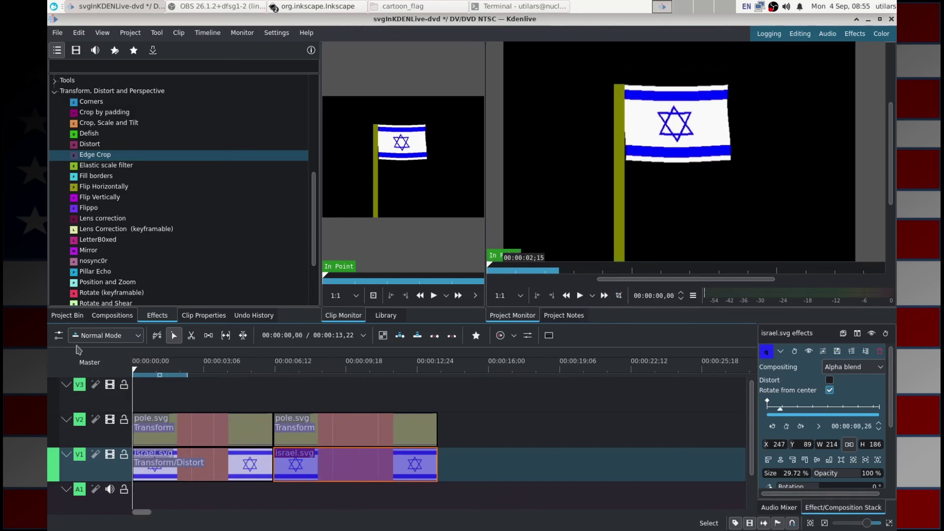
{"action": "key", "text": "space"}
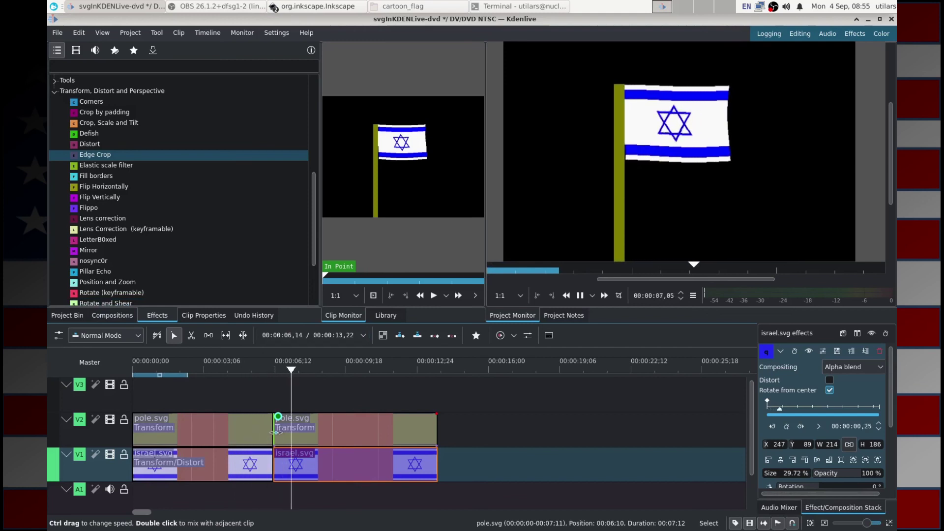
{"action": "key", "text": "space"}
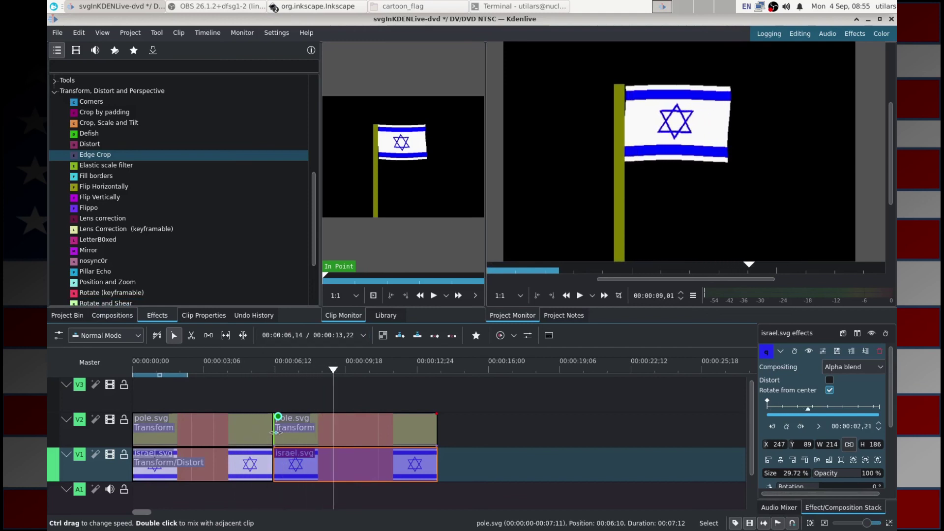
Delete the second pole.svg and israel.svg clips from the timeline and save the project.
{"action": "left_click", "coordinate": [393, 427]}
{"action": "key", "text": "Delete"}
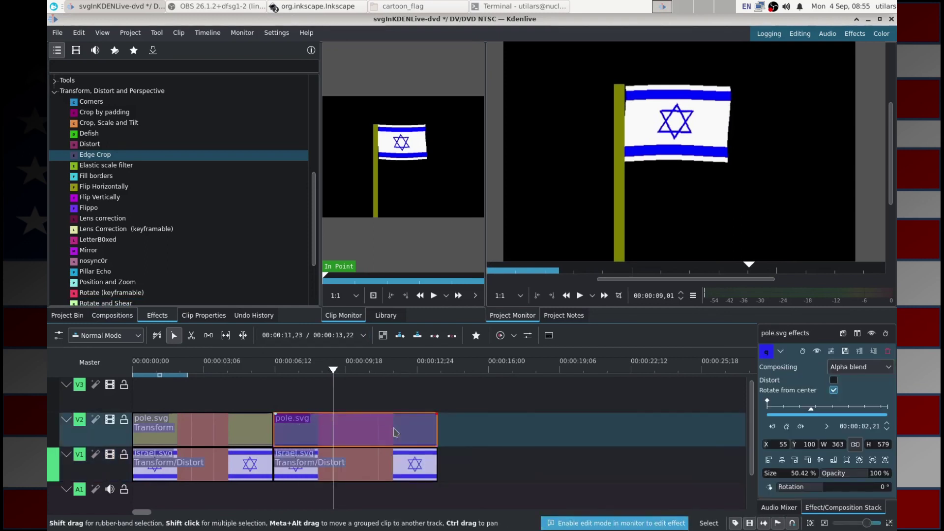
{"action": "left_click", "coordinate": [389, 468]}
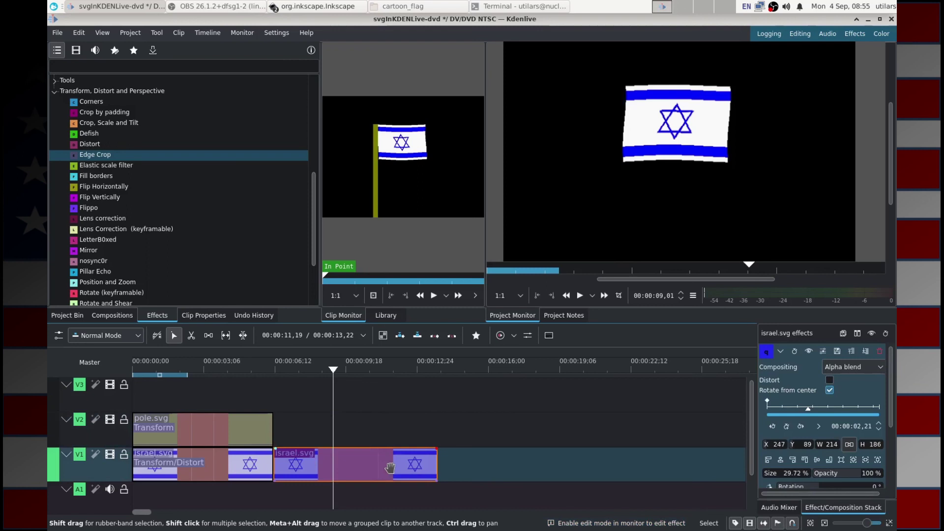
{"action": "key", "text": "Delete"}
{"action": "left_click", "coordinate": [58, 33]}
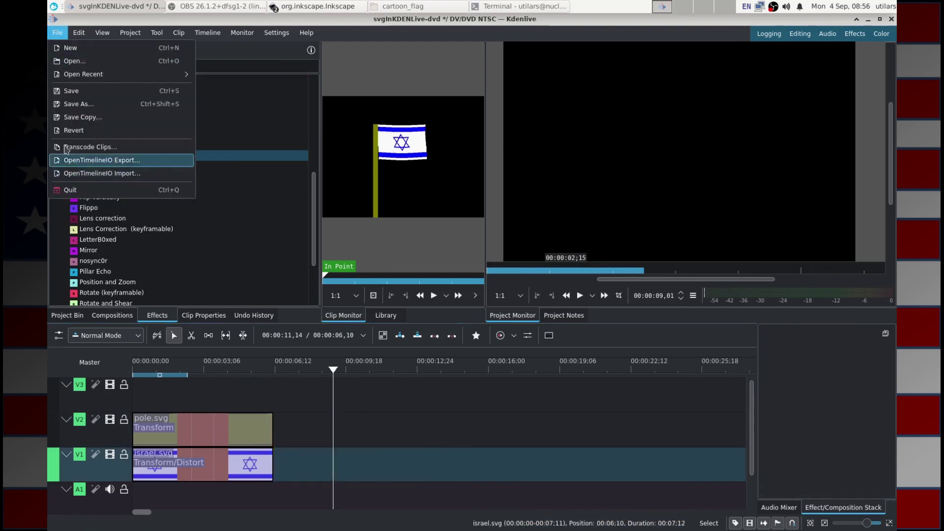
{"action": "left_click", "coordinate": [72, 91]}
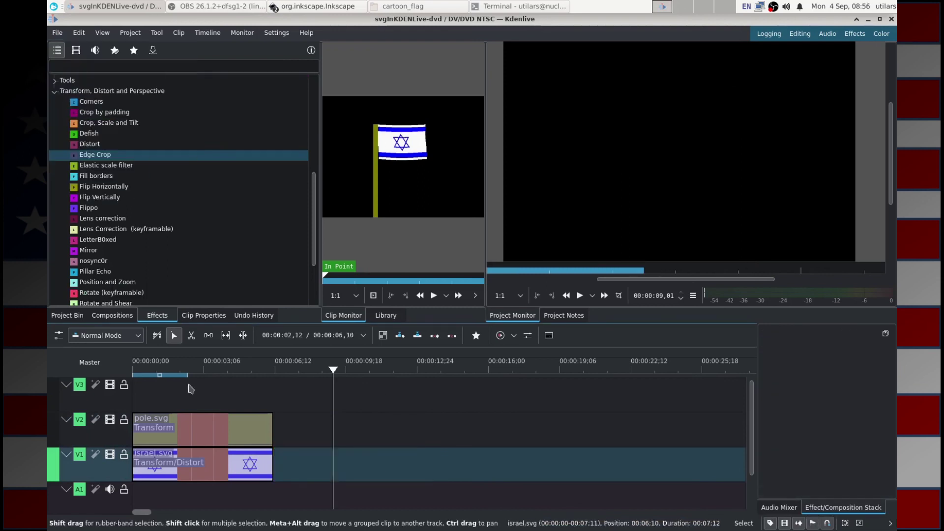
Extend the timeline's selected zone to end at 00:00:06,10, matching the end of the remaining pole.svg and israel.svg clips.
{"action": "scroll", "coordinate": [235, 411], "scroll_direction": "up", "scroll_amount": 6, "text": "ctrl"}
{"action": "scroll", "coordinate": [235, 411], "scroll_direction": "down", "scroll_amount": 1, "text": "ctrl"}
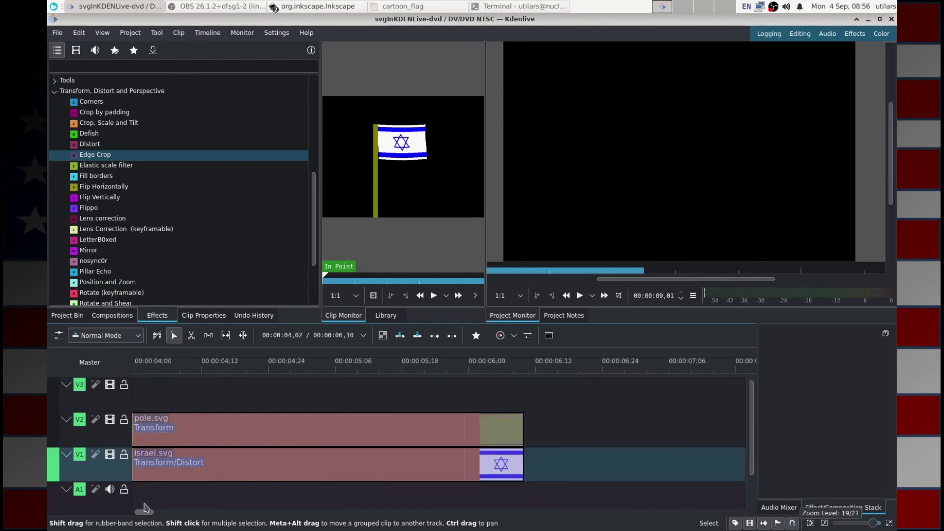
{"action": "left_click_drag", "start_coordinate": [145, 511], "coordinate": [121, 512]}
{"action": "left_click", "coordinate": [525, 386]}
{"action": "scroll", "coordinate": [525, 386], "scroll_direction": "down", "scroll_amount": 2, "text": "ctrl"}
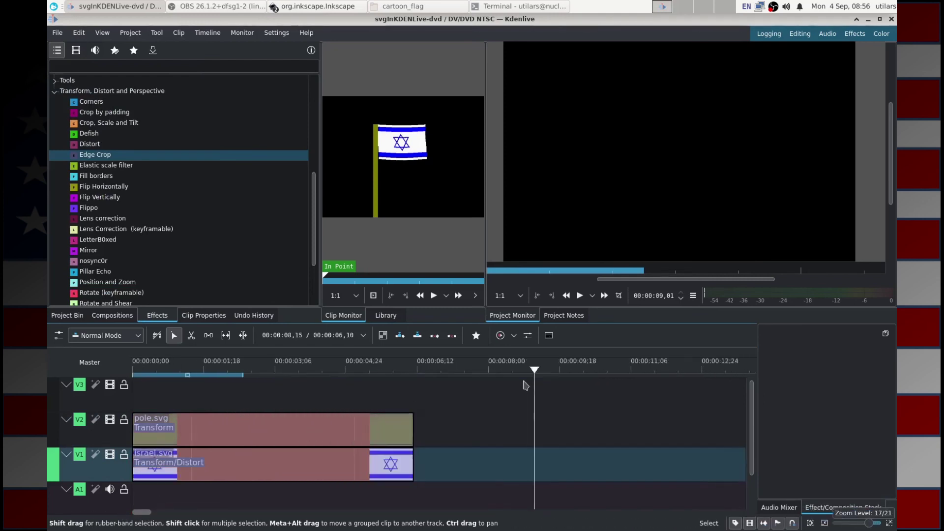
{"action": "left_click_drag", "start_coordinate": [242, 380], "coordinate": [411, 376]}
{"action": "scroll", "coordinate": [376, 417], "scroll_direction": "up", "scroll_amount": 4, "text": "ctrl"}
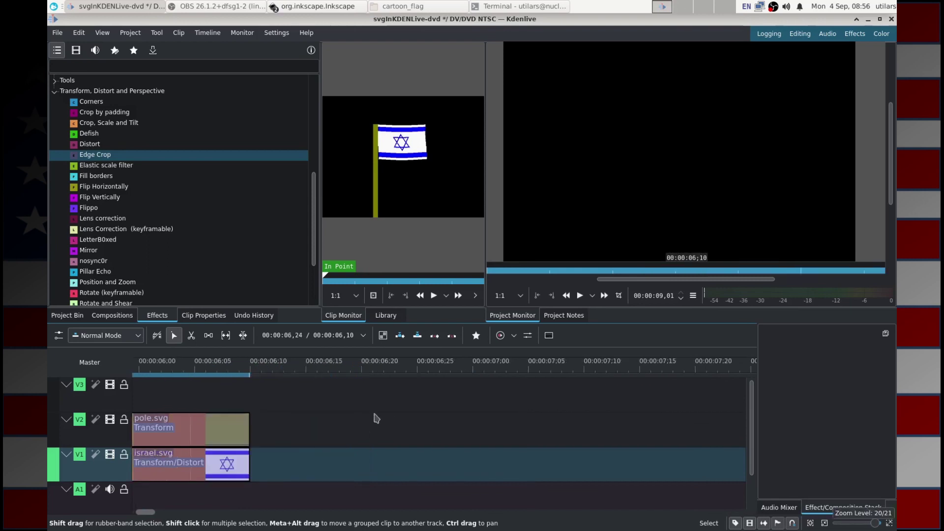
{"action": "mouse_move", "coordinate": [141, 512]}
{"action": "left_mouse_down"}
{"action": "mouse_move", "coordinate": [116, 520]}
{"action": "mouse_move", "coordinate": [144, 513]}
{"action": "left_mouse_up"}
{"action": "scroll", "coordinate": [521, 376], "scroll_direction": "down", "scroll_amount": 1, "text": "ctrl"}
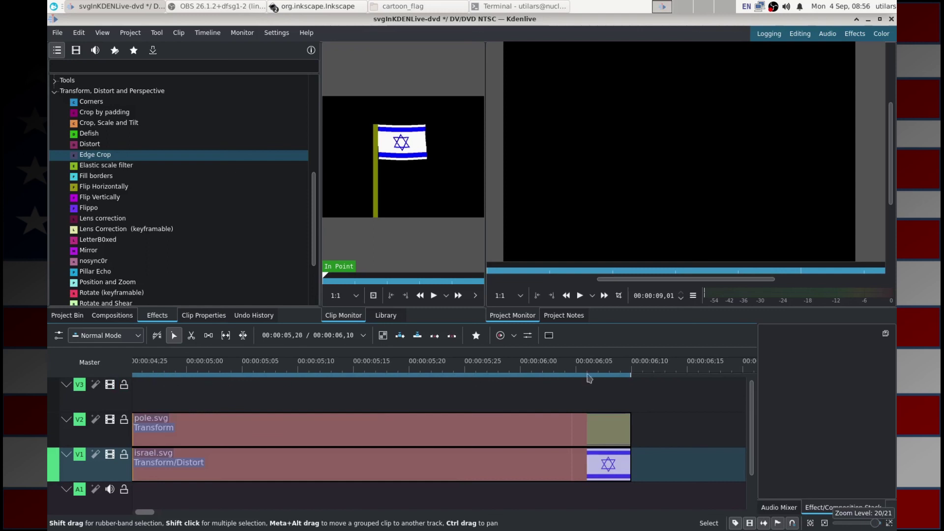
{"action": "left_click_drag", "start_coordinate": [664, 375], "coordinate": [636, 383]}
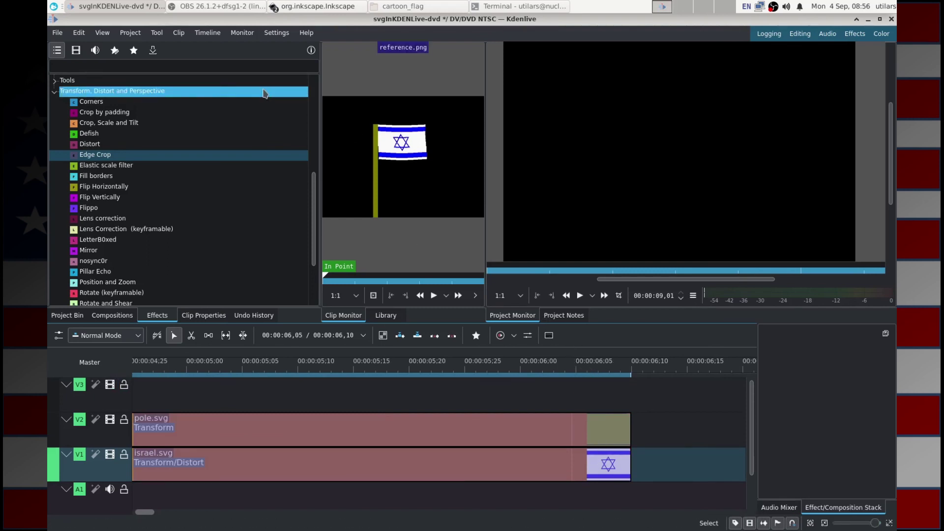
Open the project's rendering settings and select the BMP images sequence preset.
{"action": "left_click", "coordinate": [66, 36]}
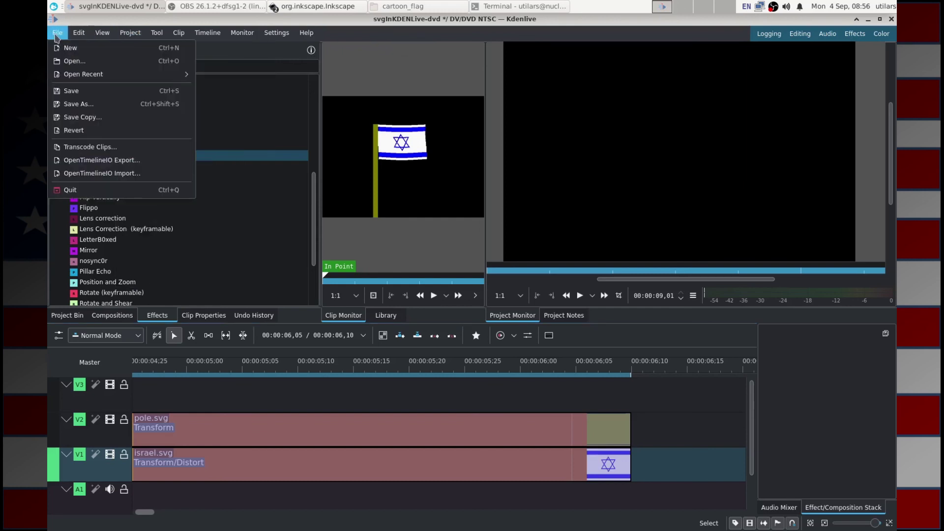
{"action": "mouse_move", "coordinate": [131, 32]}
{"action": "left_click", "coordinate": [159, 226]}
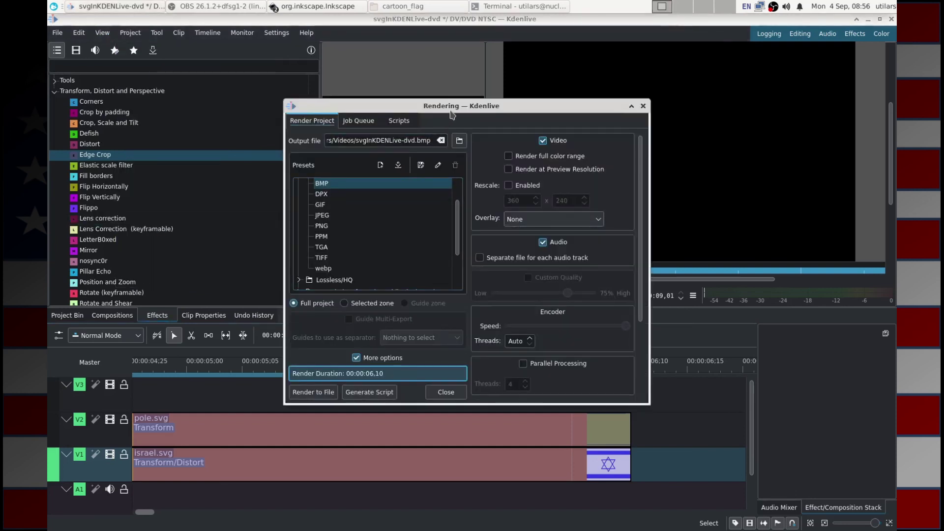
{"action": "left_click_drag", "start_coordinate": [450, 112], "coordinate": [413, 103]}
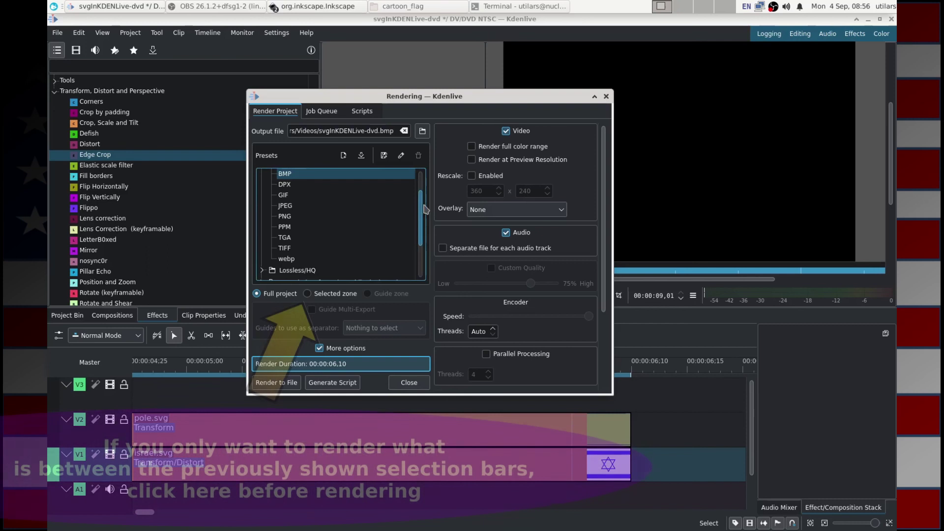
{"action": "scroll", "coordinate": [423, 209], "scroll_direction": "up", "scroll_amount": 2}
{"action": "left_click", "coordinate": [296, 210]}
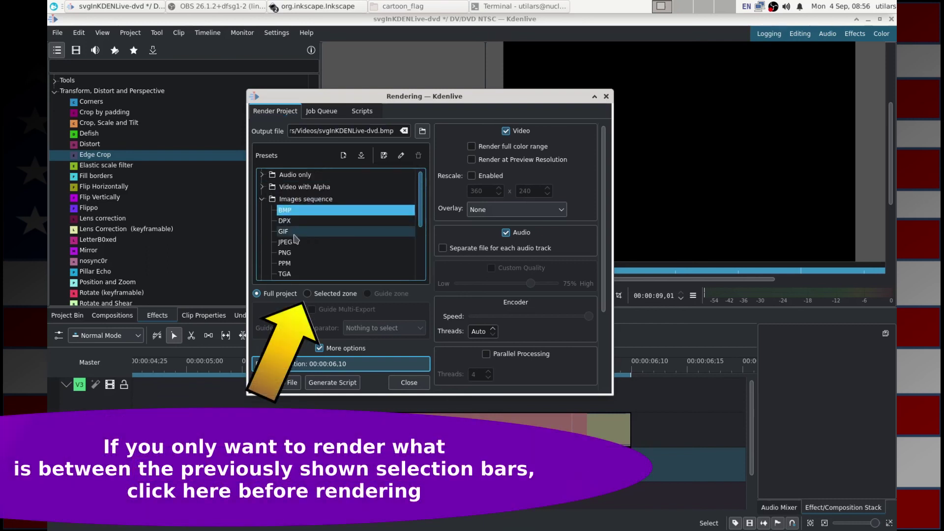
Browse the Ultra-High Definition and Generic render presets and select GIF High Quality.
{"action": "scroll", "coordinate": [423, 201], "scroll_direction": "down", "scroll_amount": 3}
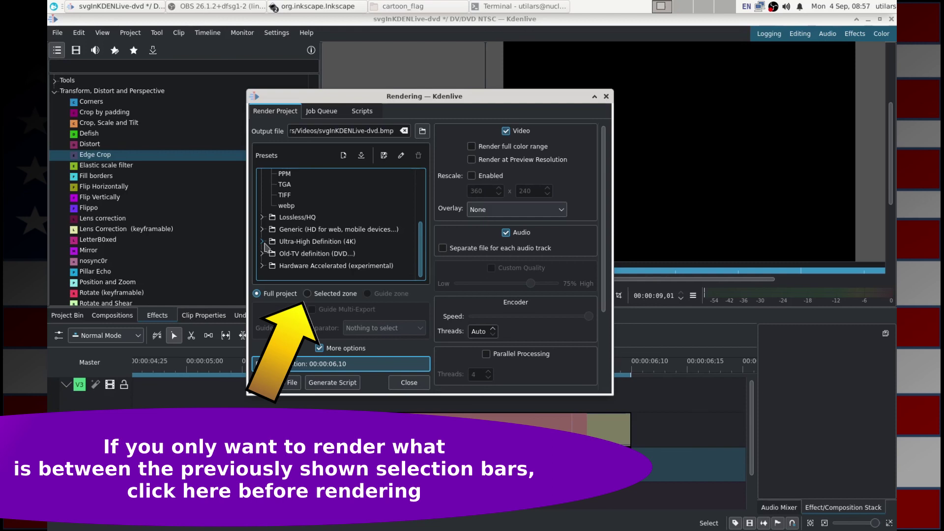
{"action": "left_click", "coordinate": [263, 241]}
{"action": "scroll", "coordinate": [288, 254], "scroll_direction": "down", "scroll_amount": 1}
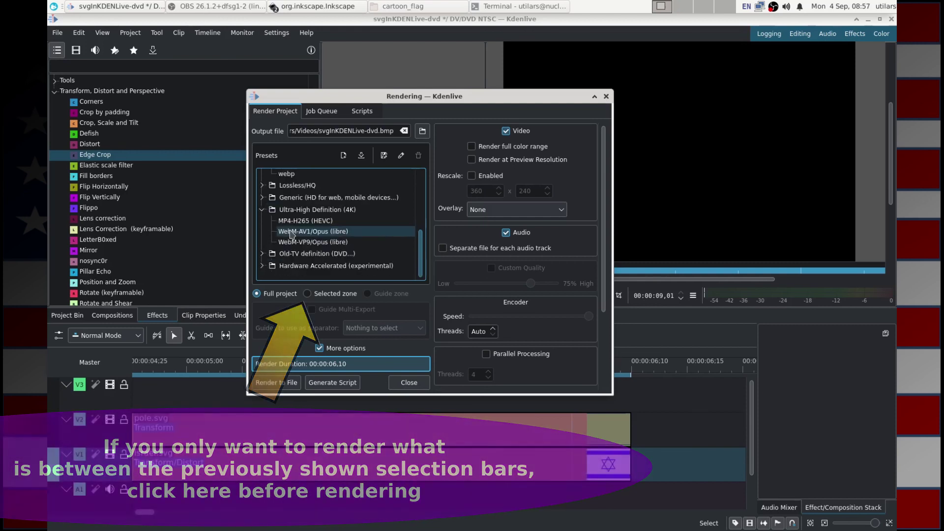
{"action": "left_click", "coordinate": [264, 198]}
{"action": "left_click", "coordinate": [296, 210]}
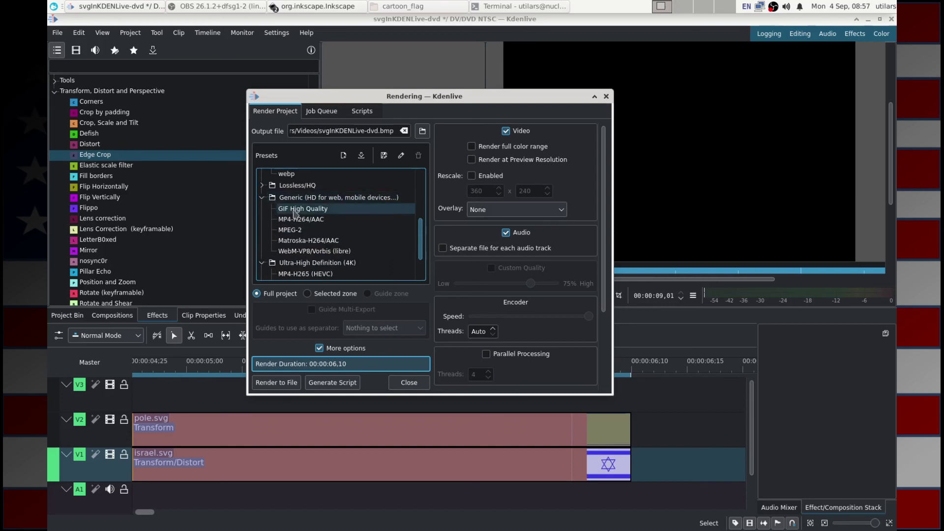
{"action": "left_click", "coordinate": [263, 199]}
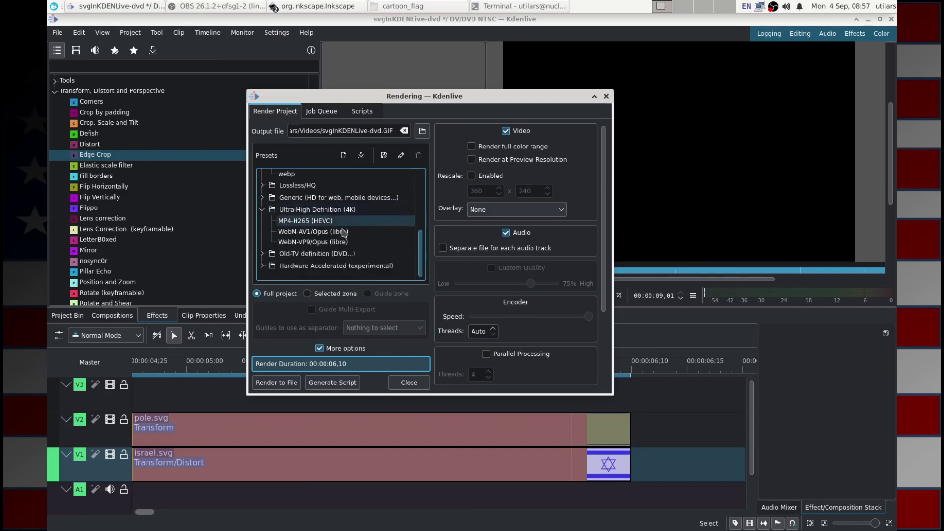
Switch the render preset back to the BMP images sequence.
{"action": "left_click_drag", "start_coordinate": [421, 252], "coordinate": [421, 216]}
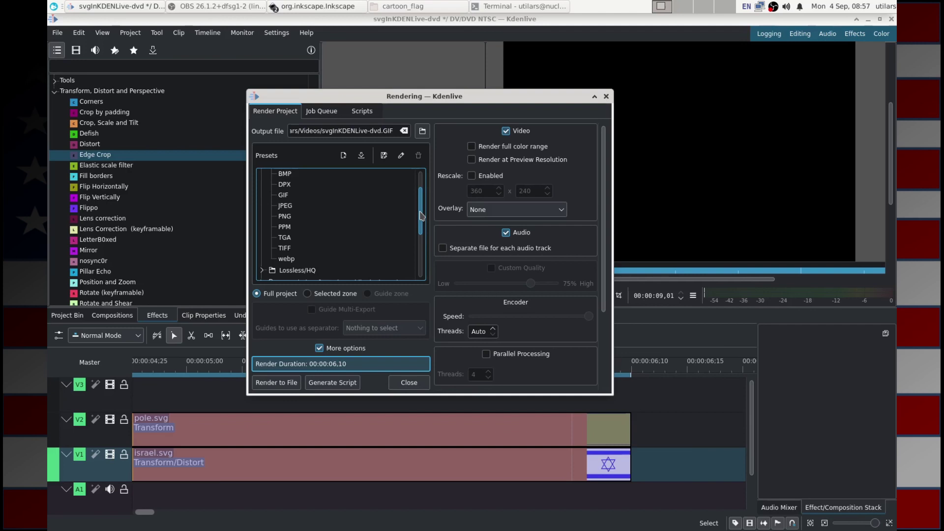
{"action": "scroll", "coordinate": [422, 216], "scroll_direction": "up", "scroll_amount": 1}
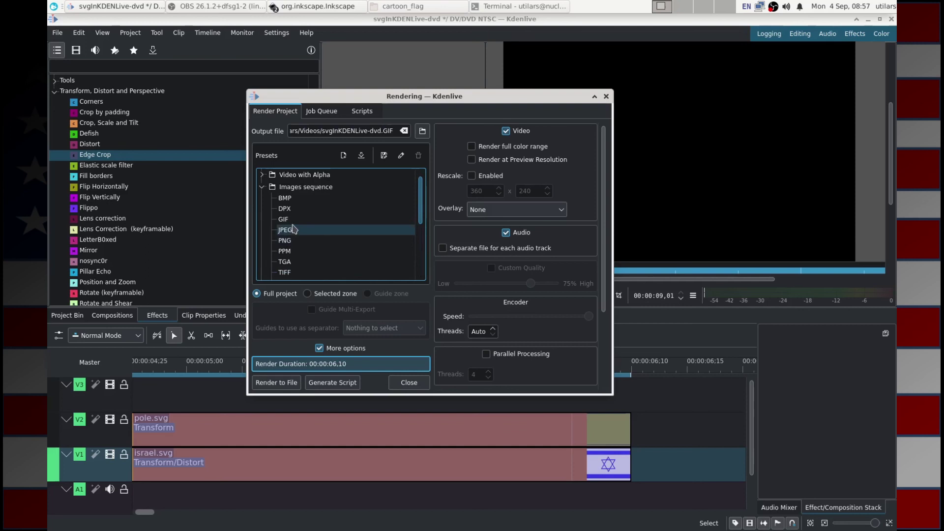
{"action": "left_click", "coordinate": [305, 200]}
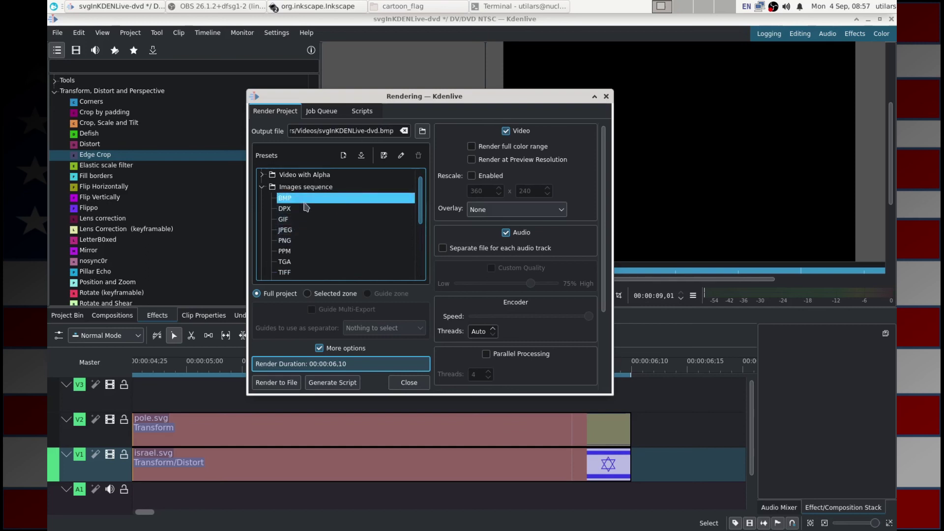
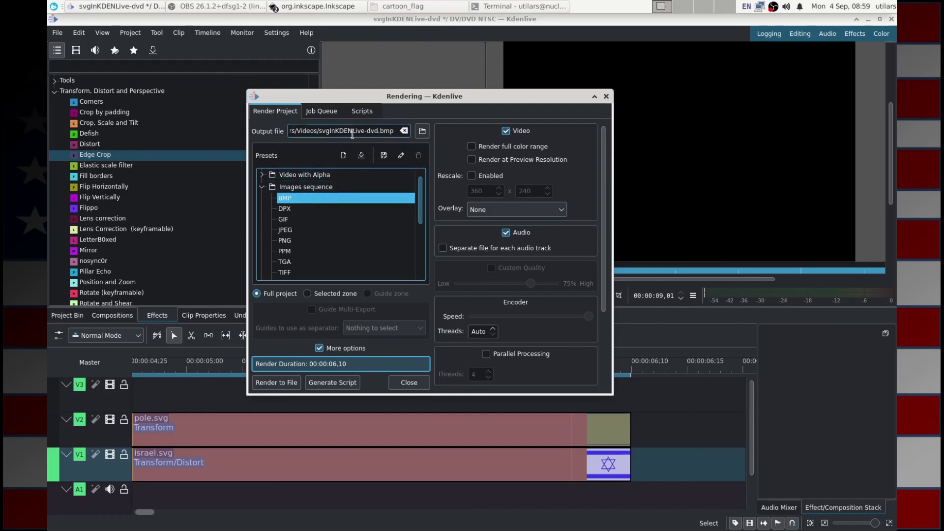
Browse for the render output location and go to the source/videos/cartoon_flag folder.
{"action": "left_click", "coordinate": [423, 132]}
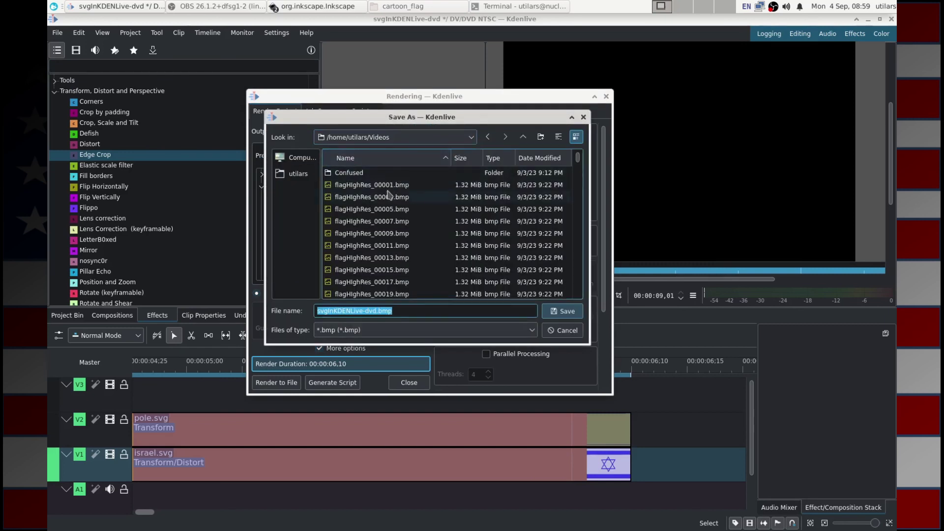
{"action": "left_click", "coordinate": [523, 139]}
{"action": "double_click", "coordinate": [349, 245]}
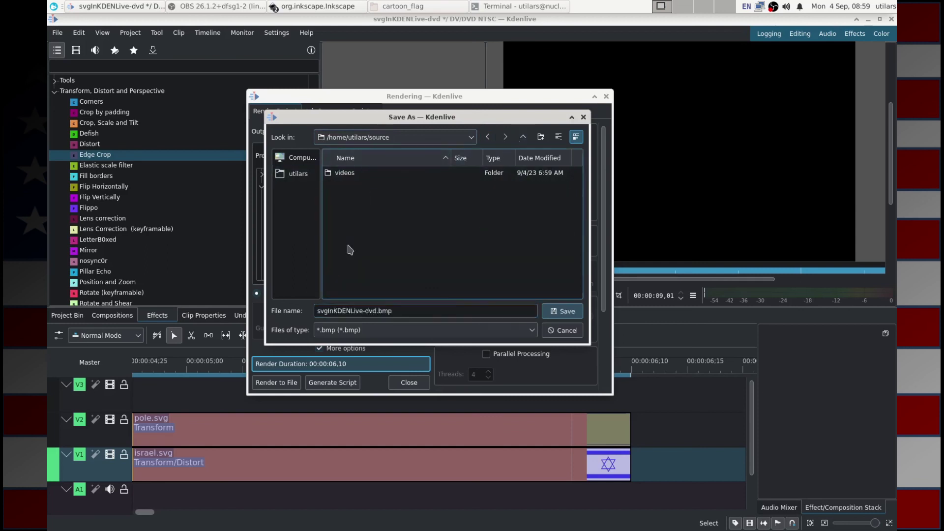
{"action": "double_click", "coordinate": [359, 175]}
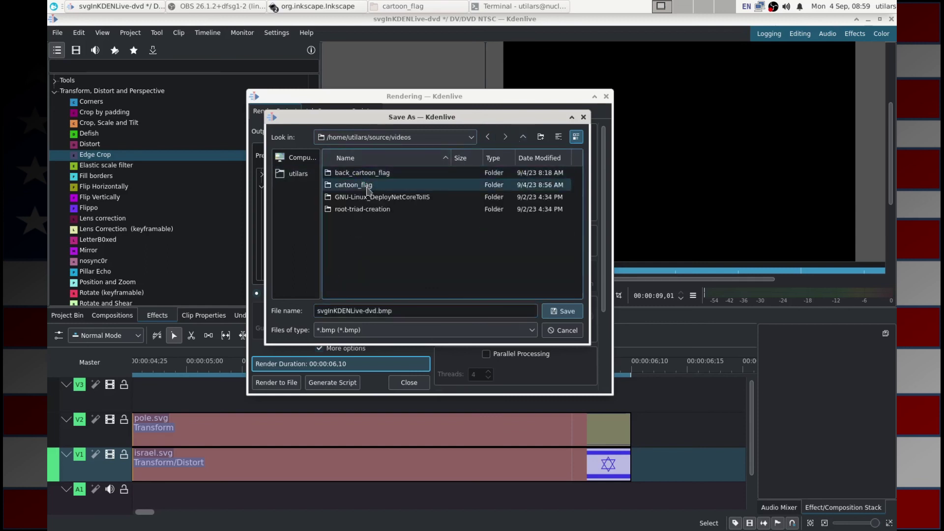
{"action": "double_click", "coordinate": [367, 190]}
Create a folder named bmpDump inside cartoon_flag and set it as the render output location.
{"action": "right_click", "coordinate": [395, 199]}
{"action": "left_click", "coordinate": [421, 220]}
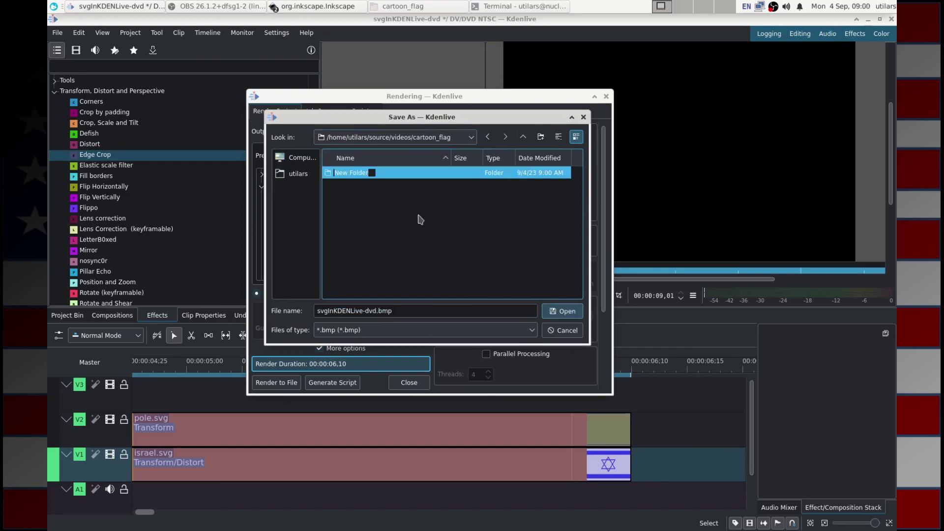
{"action": "type", "text": "bmpDump"}
{"action": "left_click", "coordinate": [567, 312]}
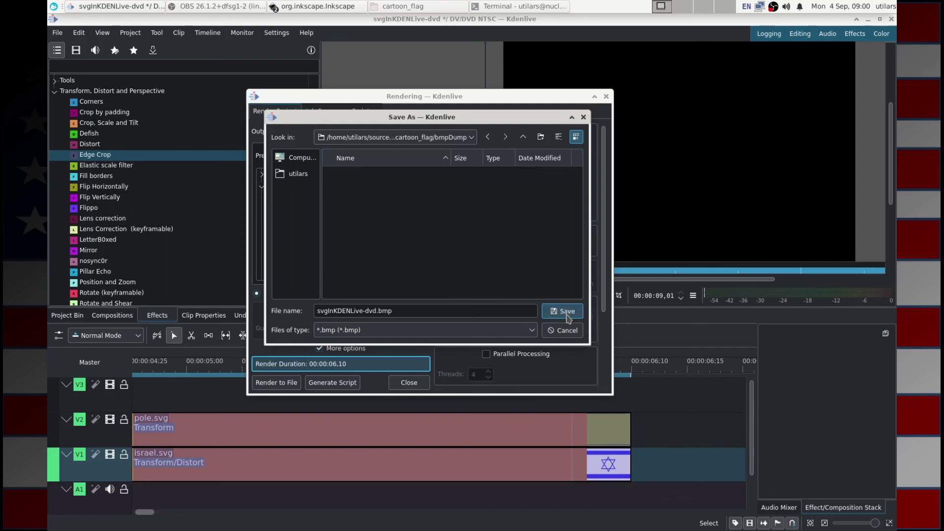
{"action": "left_click", "coordinate": [416, 143]}
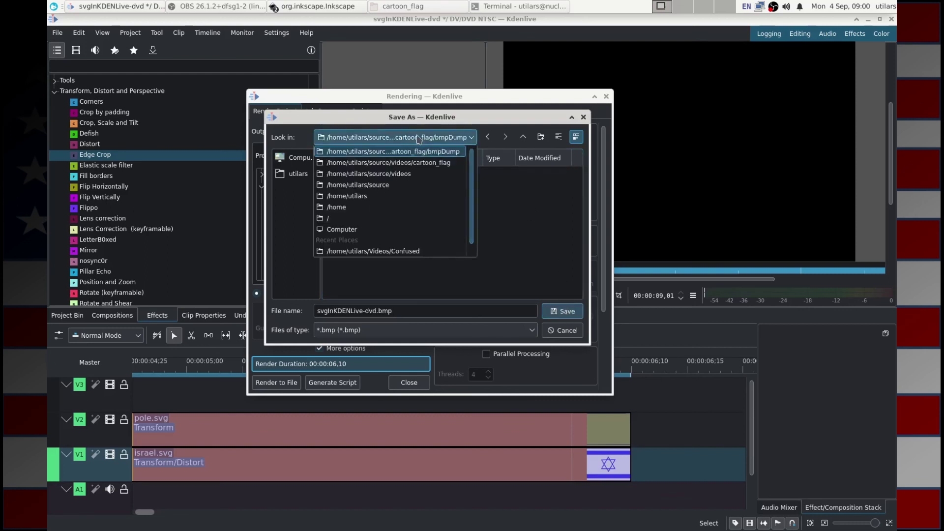
{"action": "left_click", "coordinate": [434, 139]}
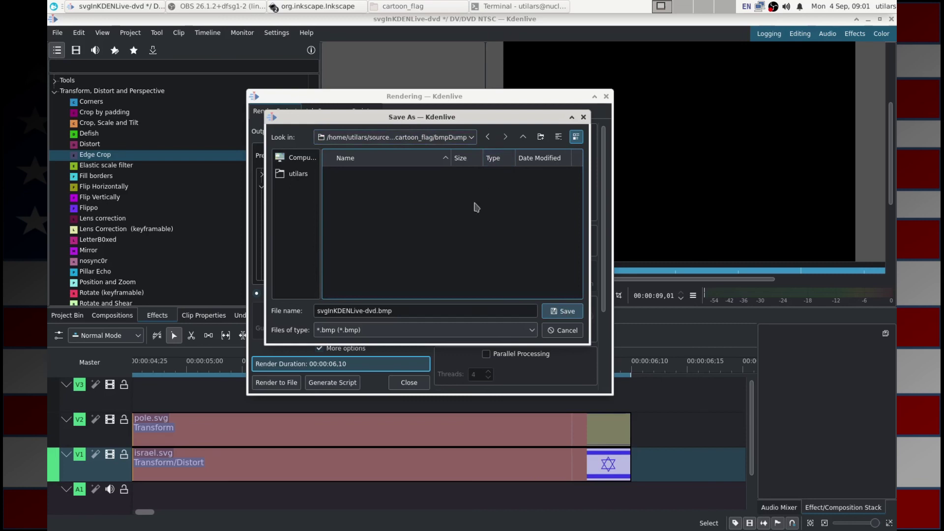
{"action": "left_click", "coordinate": [574, 312]}
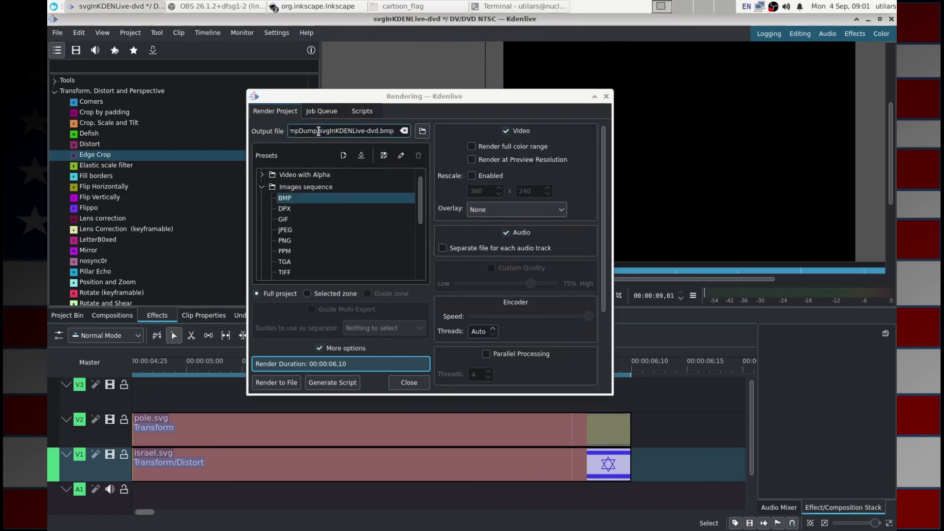
Change the output file name to frame.bmp within the bmpDump folder and render the project to file.
{"action": "left_click_drag", "start_coordinate": [320, 131], "coordinate": [279, 129]}
{"action": "left_click_drag", "start_coordinate": [282, 129], "coordinate": [353, 127]}
{"action": "left_click", "coordinate": [357, 126]}
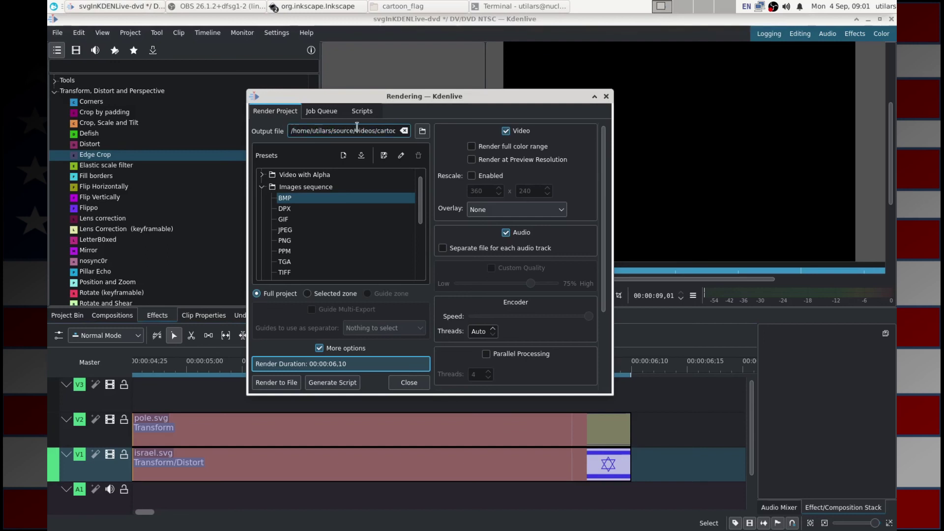
{"action": "key", "text": "Right"}
{"action": "key", "text": "Right"}
{"action": "key", "text": "Right"}
{"action": "key", "text": "Right"}
{"action": "key", "text": "Right"}
{"action": "key", "text": "Right"}
{"action": "key", "text": "Right"}
{"action": "key", "text": "Right"}
{"action": "key", "text": "Right"}
{"action": "key", "text": "Right"}
{"action": "key", "text": "Right"}
{"action": "key", "text": "Right"}
{"action": "key", "text": "Right"}
{"action": "key", "text": "Right"}
{"action": "key", "text": "Right"}
{"action": "key", "text": "Right"}
{"action": "key", "text": "Right"}
{"action": "key", "text": "Right"}
{"action": "key", "text": "Right"}
{"action": "key", "text": "Right"}
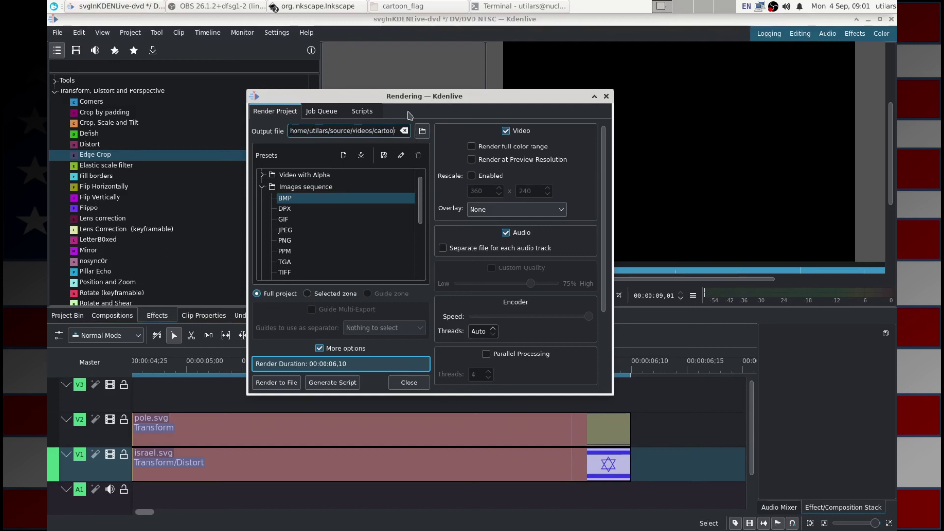
{"action": "key", "text": "Right"}
{"action": "key", "text": "Right"}
{"action": "key", "text": "Right"}
{"action": "key", "text": "Right"}
{"action": "key", "text": "Right"}
{"action": "key", "text": "Right"}
{"action": "key", "text": "Right"}
{"action": "key", "text": "Right"}
{"action": "key", "text": "Right"}
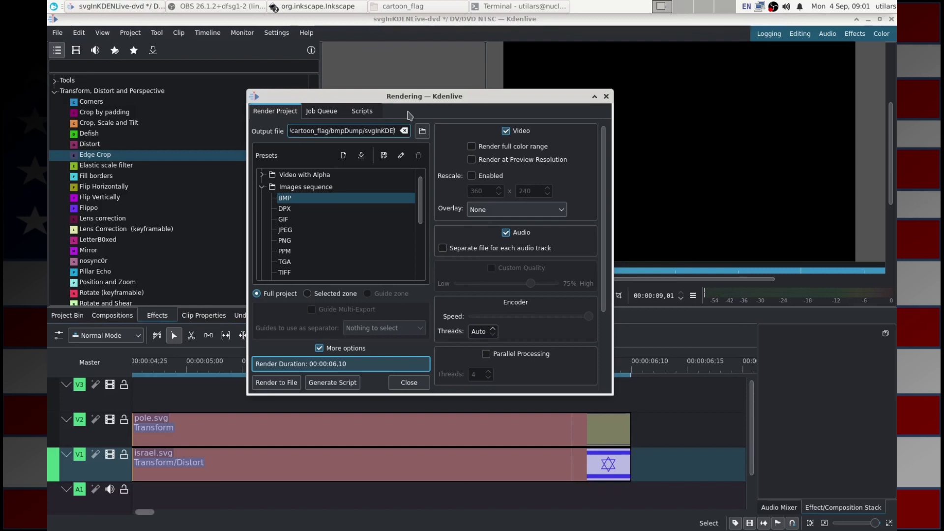
{"action": "key", "text": "Left"}
{"action": "key", "text": "Left"}
{"action": "key", "text": "Left"}
{"action": "key", "text": "Left"}
{"action": "key", "text": "Left"}
{"action": "key", "text": "Left"}
{"action": "key", "text": "Left"}
{"action": "key", "text": "Left"}
{"action": "key", "text": "Left"}
{"action": "key", "text": "Left"}
{"action": "key", "text": "shift+Right"}
{"action": "key", "text": "shift+Right"}
{"action": "key", "text": "shift+Right"}
{"action": "key", "text": "shift+Right"}
{"action": "key", "text": "shift+Right"}
{"action": "key", "text": "shift+Right"}
{"action": "key", "text": "shift+Right"}
{"action": "key", "text": "shift+Right"}
{"action": "key", "text": "shift+Right"}
{"action": "key", "text": "shift+Right"}
{"action": "key", "text": "shift+Right"}
{"action": "key", "text": "shift+Right"}
{"action": "key", "text": "shift+Right"}
{"action": "key", "text": "shift+Right"}
{"action": "key", "text": "shift+Right"}
{"action": "key", "text": "shift+Right"}
{"action": "key", "text": "shift+Right"}
{"action": "key", "text": "shift+Right"}
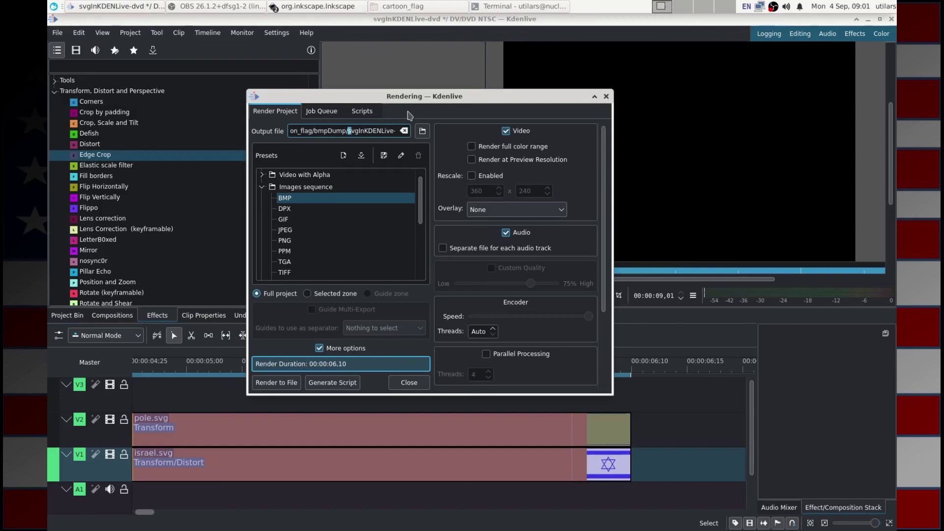
{"action": "key", "text": "shift+Right"}
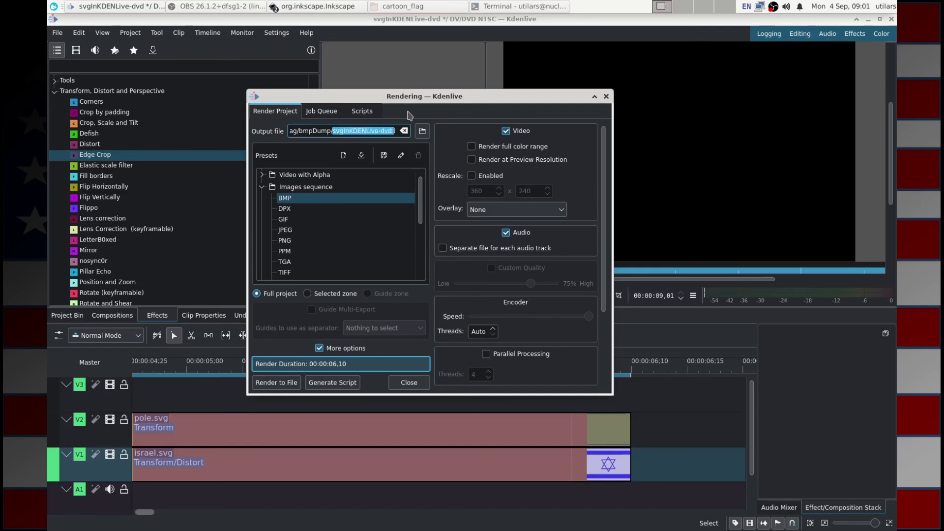
{"action": "key", "text": "shift+Left"}
{"action": "key", "text": "BackSpace"}
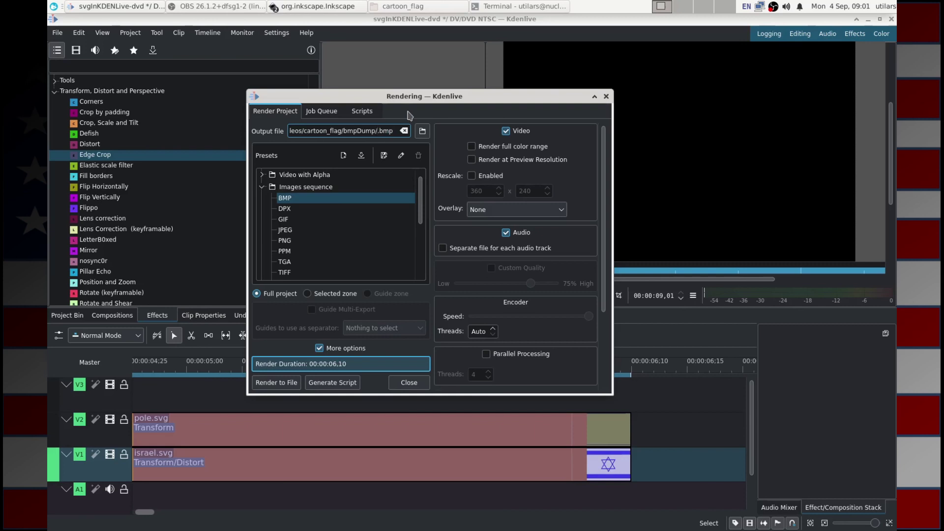
{"action": "type", "text": "frame"}
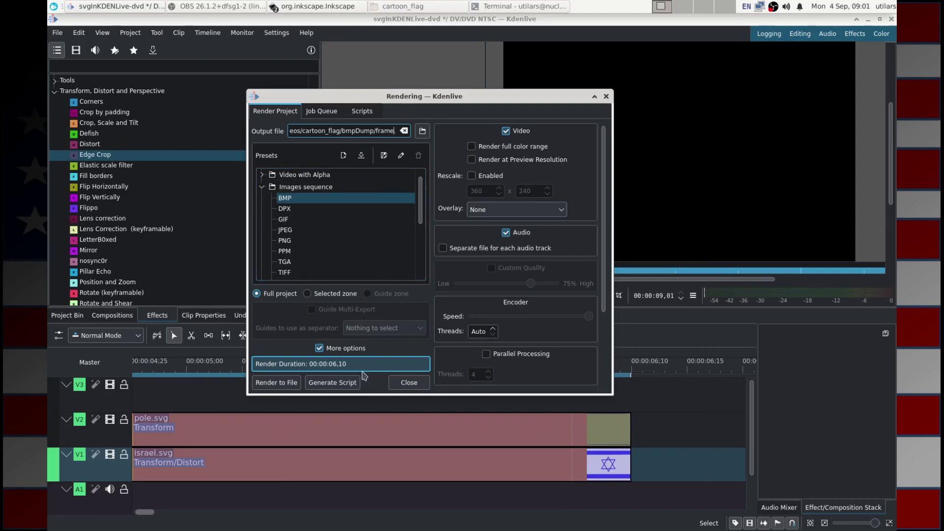
{"action": "left_click", "coordinate": [278, 384]}
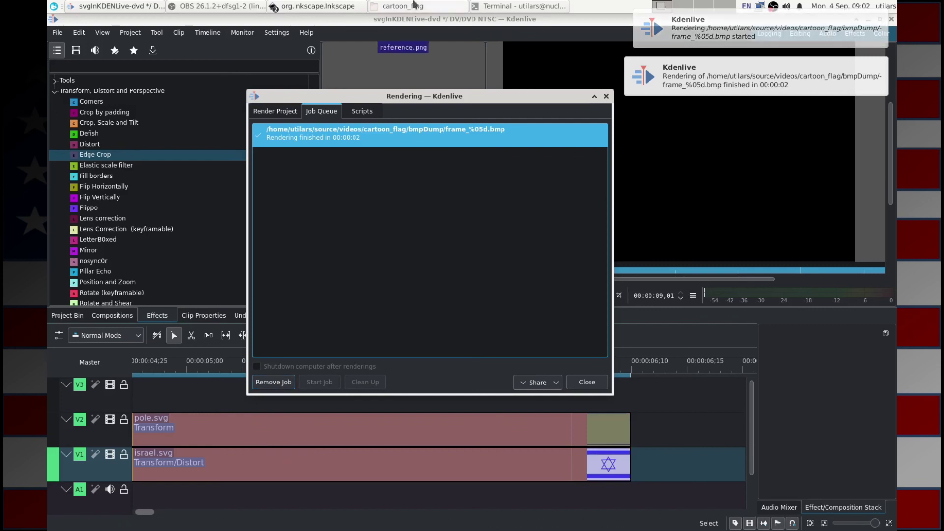
Switch to the file manager, open the bmpDump folder and look through the rendered BMP frames.
{"action": "left_click", "coordinate": [416, 6]}
{"action": "left_click_drag", "start_coordinate": [392, 315], "coordinate": [482, 137]}
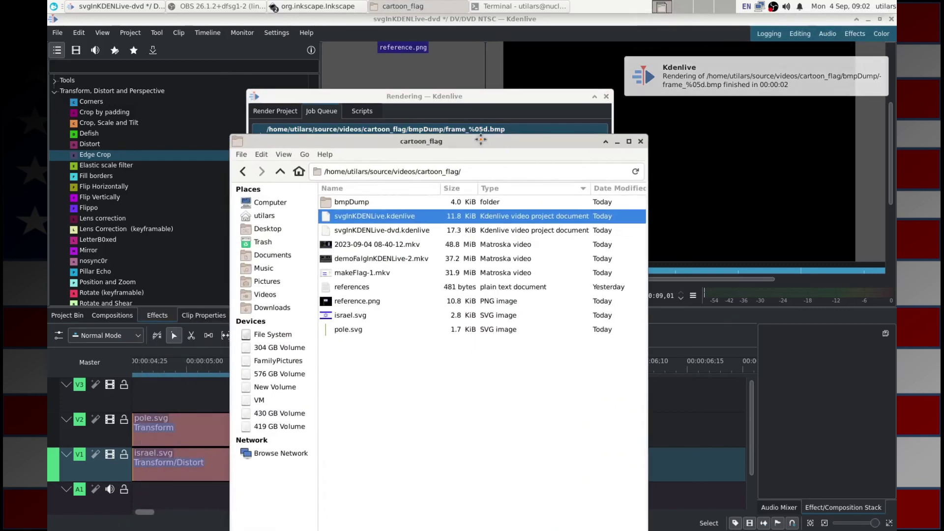
{"action": "left_click", "coordinate": [379, 202]}
{"action": "double_click", "coordinate": [379, 203]}
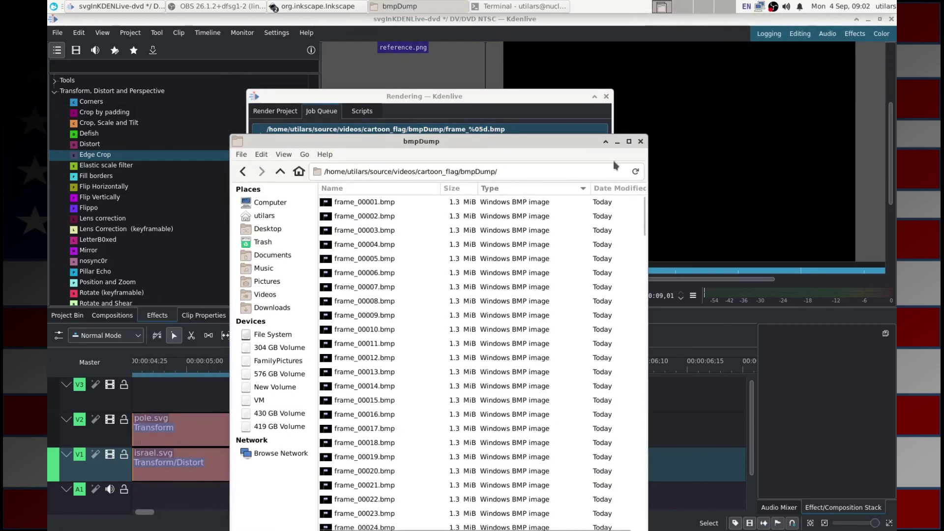
{"action": "left_click", "coordinate": [628, 141]}
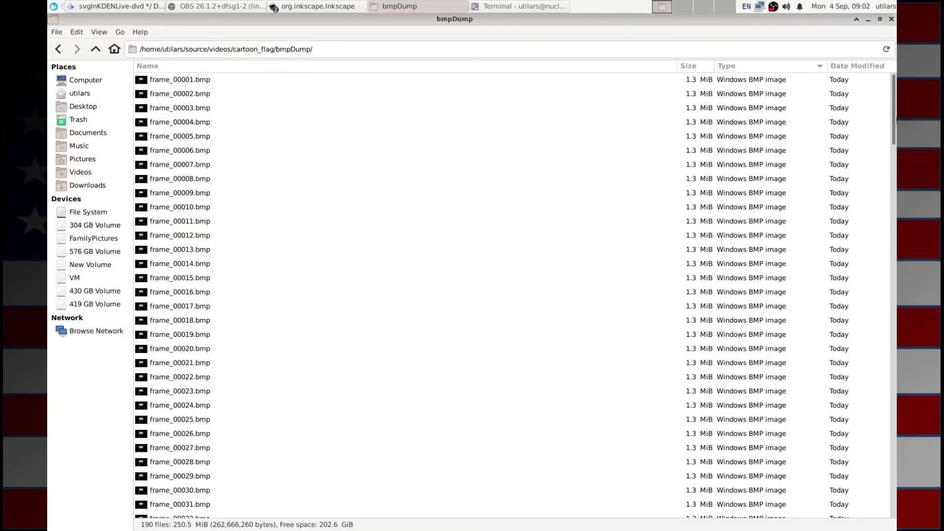
{"action": "left_click_drag", "start_coordinate": [895, 97], "coordinate": [856, 524]}
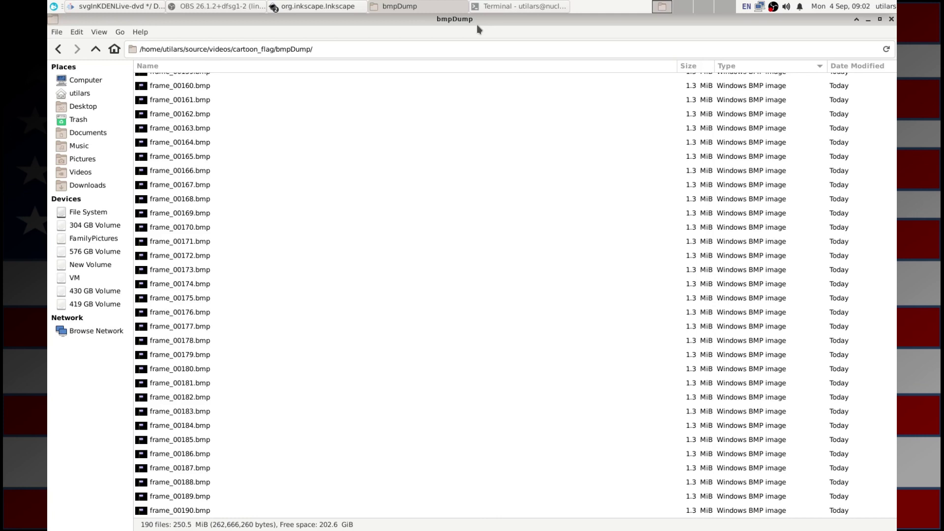
{"action": "left_click_drag", "start_coordinate": [443, 25], "coordinate": [389, 42]}
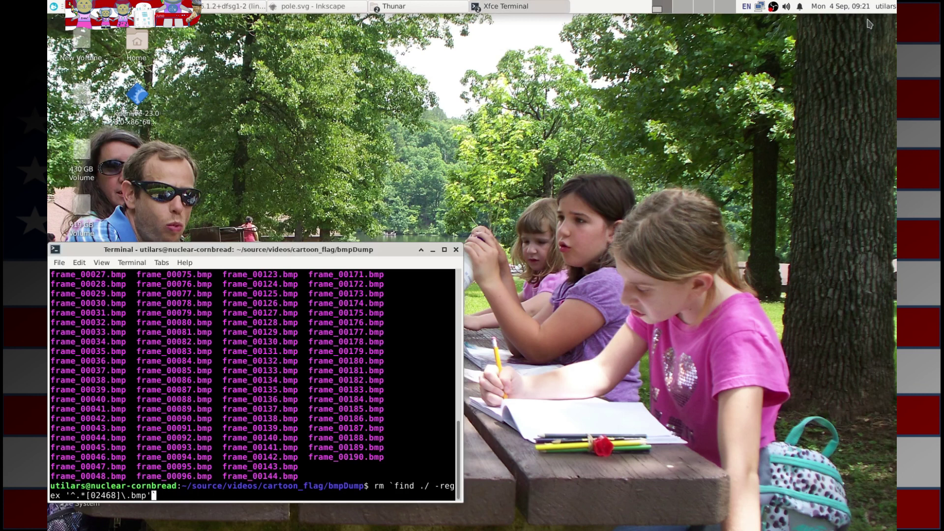
Move the terminal window with the bmpDump frame listing higher up on the desktop.
{"action": "left_click_drag", "start_coordinate": [250, 249], "coordinate": [277, 95]}
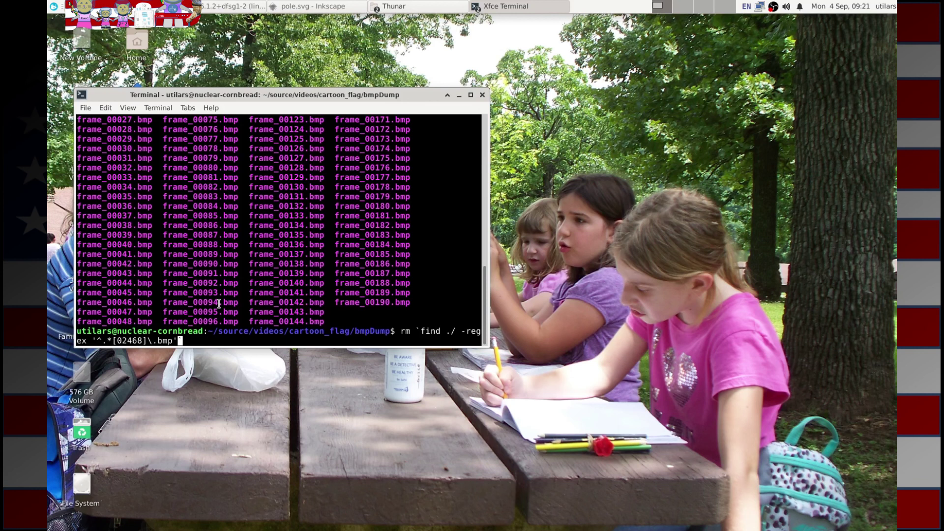
Finish and run the command rm `find ./ -regex '^.*[02468]\.bmp'` to delete the even-numbered frames in bmpDump.
{"action": "key", "text": "Left"}
{"action": "key", "text": "Left"}
{"action": "key", "text": "Left"}
{"action": "key", "text": "Left"}
{"action": "key", "text": "Left"}
{"action": "key", "text": "Left"}
{"action": "key", "text": "Left"}
{"action": "key", "text": "Left"}
{"action": "key", "text": "Left"}
{"action": "key", "text": "Left"}
{"action": "key", "text": "Left"}
{"action": "key", "text": "Left"}
{"action": "key", "text": "Left"}
{"action": "key", "text": "Left"}
{"action": "key", "text": "Left"}
{"action": "key", "text": "Left"}
{"action": "key", "text": "Left"}
{"action": "key", "text": "Left"}
{"action": "key", "text": "Left"}
{"action": "key", "text": "Right"}
{"action": "key", "text": "Right"}
{"action": "key", "text": "Right"}
{"action": "key", "text": "Right"}
{"action": "key", "text": "Right"}
{"action": "key", "text": "Right"}
{"action": "key", "text": "Right"}
{"action": "key", "text": "Right"}
{"action": "key", "text": "Right"}
{"action": "key", "text": "Right"}
{"action": "key", "text": "Right"}
{"action": "key", "text": "Right"}
{"action": "key", "text": "Left"}
{"action": "key", "text": "Right"}
{"action": "key", "text": "Right"}
{"action": "key", "text": "Left"}
{"action": "key", "text": "Right"}
{"action": "key", "text": "Right"}
{"action": "key", "text": "Right"}
{"action": "key", "text": "Right"}
{"action": "key", "text": "Right"}
{"action": "key", "text": "Left"}
{"action": "key", "text": "Right"}
{"action": "key", "text": "Right"}
{"action": "key", "text": "Right"}
{"action": "key", "text": "Right"}
{"action": "key", "text": "Right"}
{"action": "key", "text": "Right"}
{"action": "key", "text": "Right"}
{"action": "key", "text": "Right"}
{"action": "key", "text": "Right"}
{"action": "key", "text": "Right"}
{"action": "key", "text": "Right"}
{"action": "key", "text": "Right"}
{"action": "key", "text": "Right"}
{"action": "key", "text": "Left"}
{"action": "key", "text": "Left"}
{"action": "key", "text": "Left"}
{"action": "key", "text": "Left"}
{"action": "key", "text": "Left"}
{"action": "key", "text": "Left"}
{"action": "key", "text": "Left"}
{"action": "key", "text": "Left"}
{"action": "key", "text": "Left"}
{"action": "key", "text": "Left"}
{"action": "key", "text": "Left"}
{"action": "key", "text": "Left"}
{"action": "key", "text": "Left"}
{"action": "key", "text": "Left"}
{"action": "key", "text": "Left"}
{"action": "key", "text": "Left"}
{"action": "key", "text": "Left"}
{"action": "key", "text": "Left"}
{"action": "key", "text": "Left"}
{"action": "key", "text": "Left"}
{"action": "key", "text": "Left"}
{"action": "key", "text": "Left"}
{"action": "key", "text": "Left"}
{"action": "key", "text": "Left"}
{"action": "key", "text": "Left"}
{"action": "key", "text": "Left"}
{"action": "key", "text": "Left"}
{"action": "key", "text": "Left"}
{"action": "key", "text": "Left"}
{"action": "key", "text": "Left"}
{"action": "key", "text": "Left"}
{"action": "key", "text": "Right"}
{"action": "key", "text": "Right"}
{"action": "key", "text": "Right"}
{"action": "key", "text": "Right"}
{"action": "key", "text": "Right"}
{"action": "key", "text": "Right"}
{"action": "key", "text": "Right"}
{"action": "key", "text": "Right"}
{"action": "key", "text": "Right"}
{"action": "key", "text": "Right"}
{"action": "key", "text": "Right"}
{"action": "key", "text": "Right"}
{"action": "key", "text": "Right"}
{"action": "key", "text": "Right"}
{"action": "key", "text": "Right"}
{"action": "key", "text": "Right"}
{"action": "key", "text": "Right"}
{"action": "key", "text": "Right"}
{"action": "key", "text": "Right"}
{"action": "key", "text": "Right"}
{"action": "key", "text": "Right"}
{"action": "key", "text": "Right"}
{"action": "key", "text": "Right"}
{"action": "key", "text": "Right"}
{"action": "key", "text": "Right"}
{"action": "key", "text": "Right"}
{"action": "key", "text": "Return"}
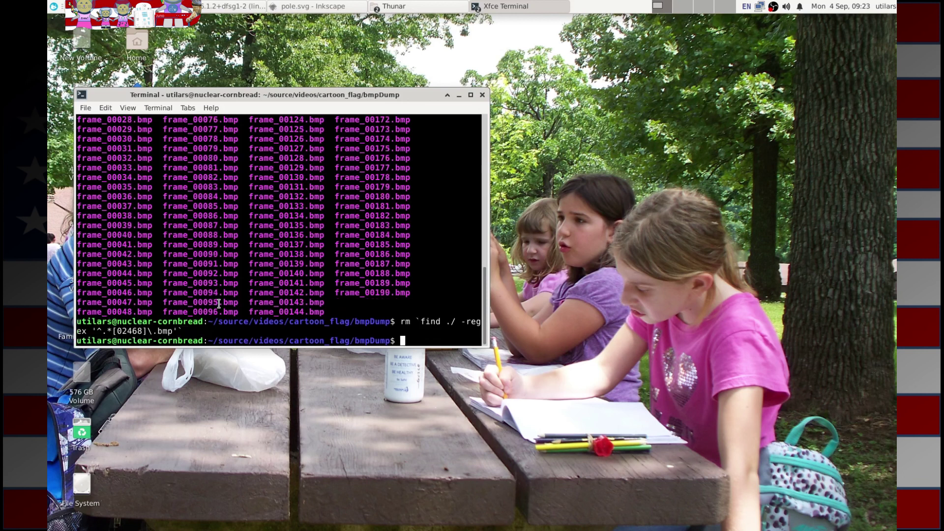
List the remaining bmpDump files in long format with ls -l and close the terminal window.
{"action": "type", "text": "ls -l"}
{"action": "key", "text": "Return"}
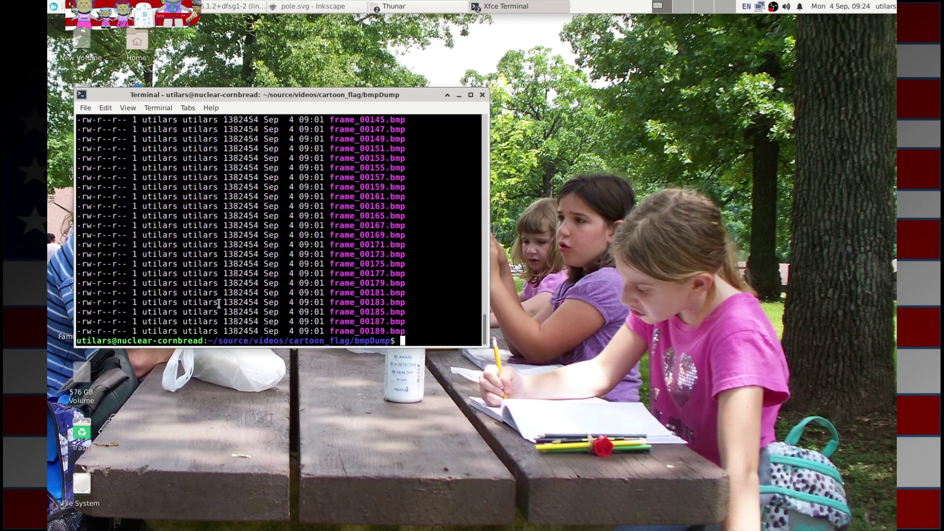
{"action": "left_click", "coordinate": [482, 95]}
Launch GIMP and bring up the Open as Layers dialog, moved clear of the tool options.
{"action": "left_click", "coordinate": [53, 6]}
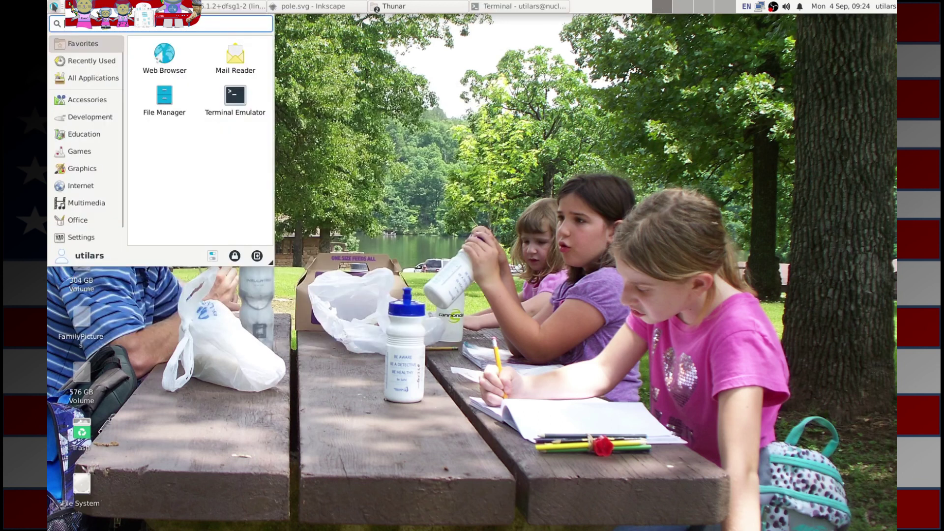
{"action": "type", "text": "g"}
{"action": "key", "text": "Return"}
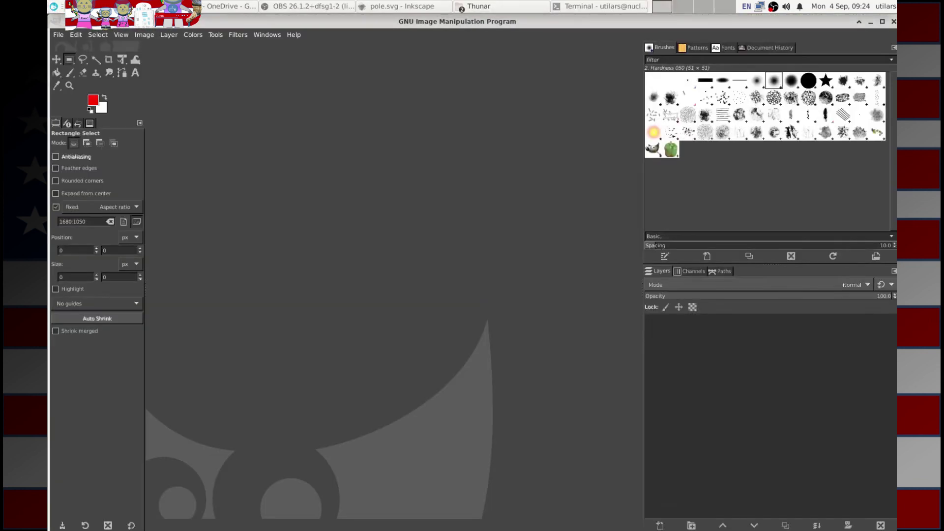
{"action": "left_click", "coordinate": [59, 35]}
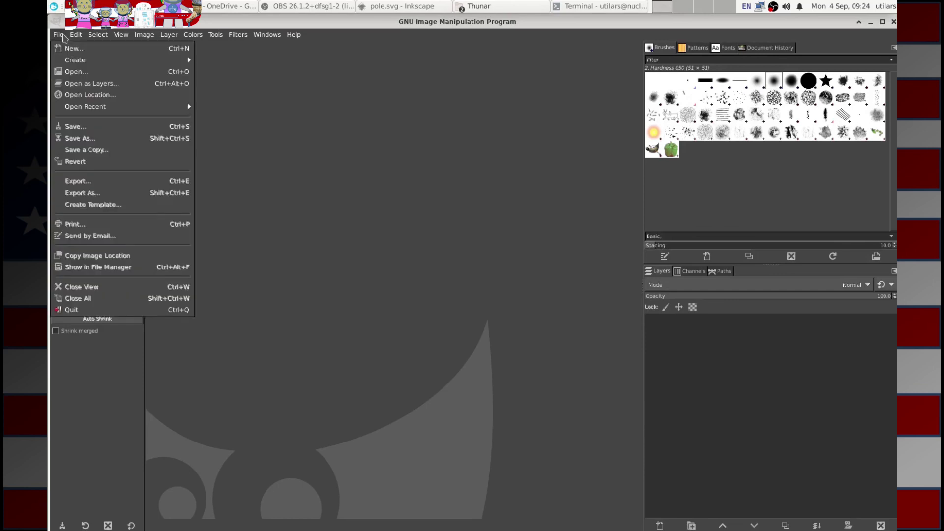
{"action": "left_click", "coordinate": [81, 83]}
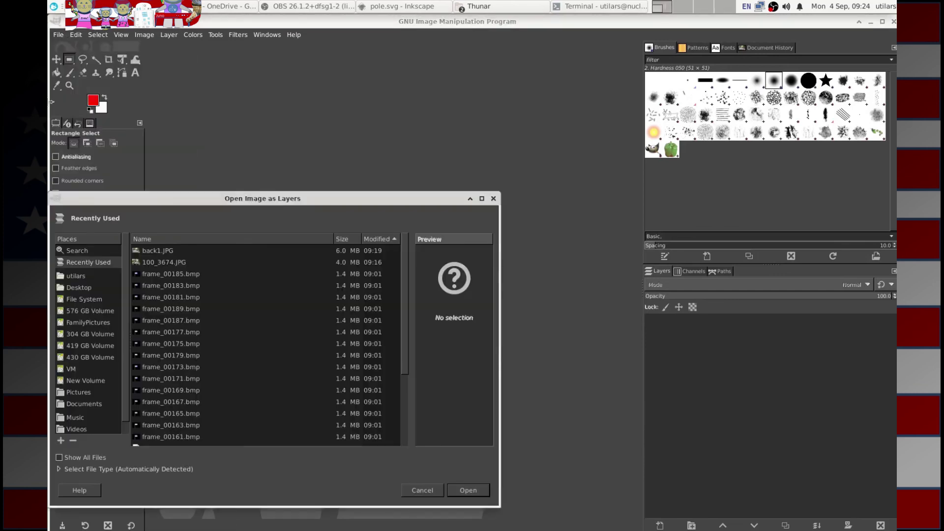
{"action": "left_click_drag", "start_coordinate": [204, 202], "coordinate": [339, 90]}
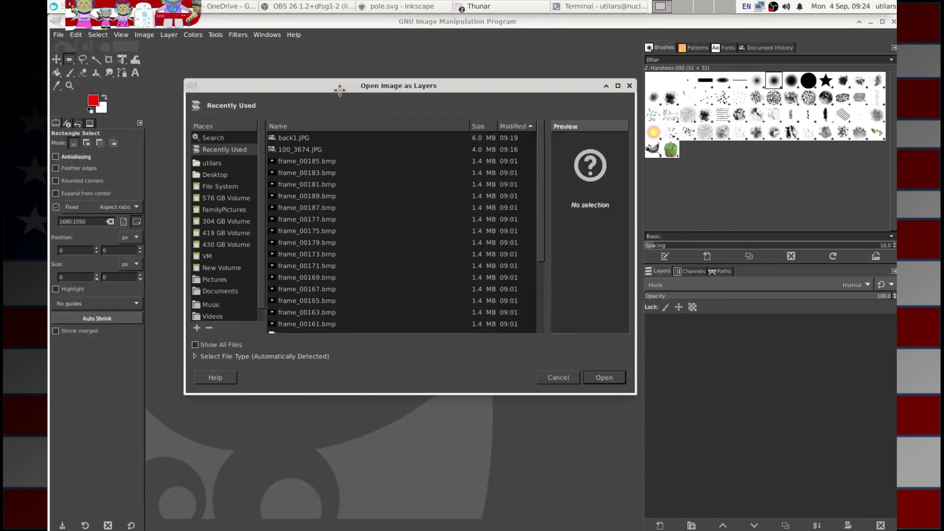
Browse from the home folder to source/videos/cartoon_flag/bmpDump in the Open Image as Layers dialog.
{"action": "scroll", "coordinate": [262, 258], "scroll_direction": "down", "scroll_amount": 1}
{"action": "scroll", "coordinate": [261, 265], "scroll_direction": "down", "scroll_amount": 1}
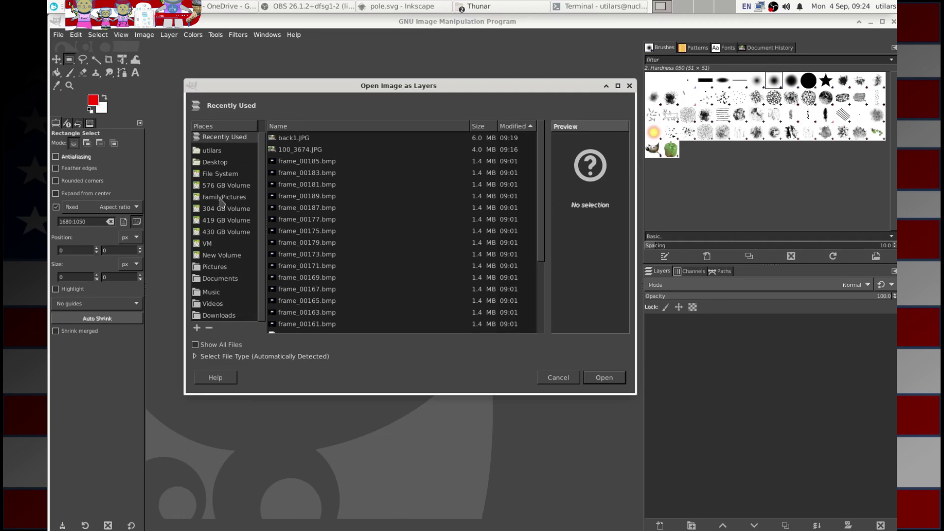
{"action": "scroll", "coordinate": [224, 224], "scroll_direction": "up", "scroll_amount": 1}
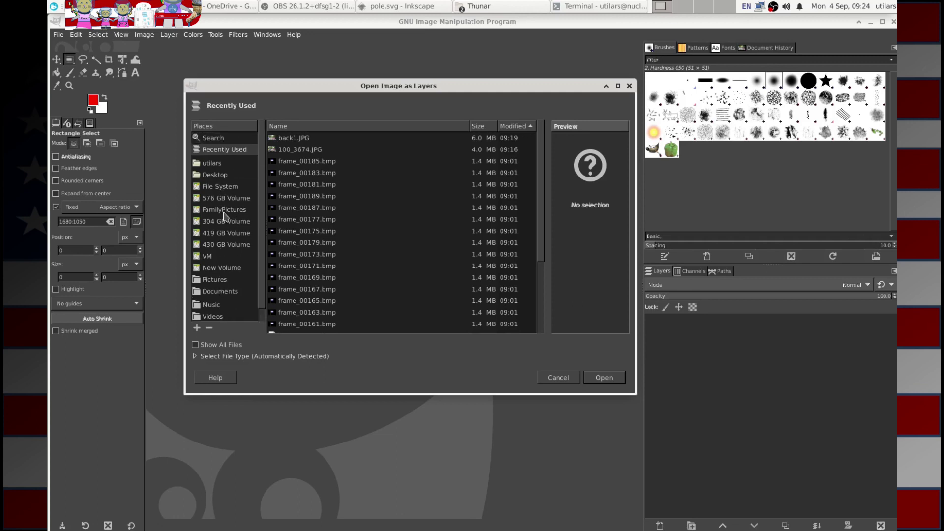
{"action": "scroll", "coordinate": [224, 217], "scroll_direction": "down", "scroll_amount": 1}
{"action": "left_click", "coordinate": [215, 152]}
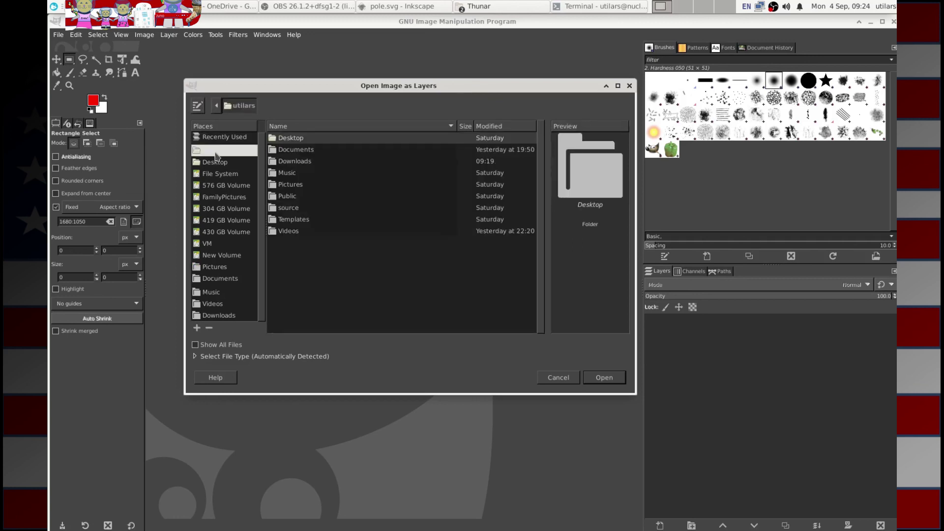
{"action": "double_click", "coordinate": [296, 209]}
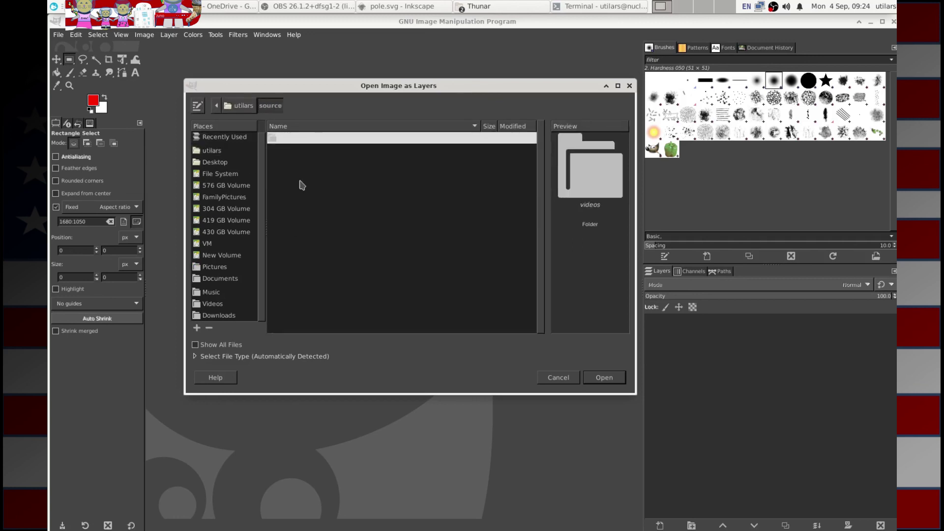
{"action": "double_click", "coordinate": [343, 142]}
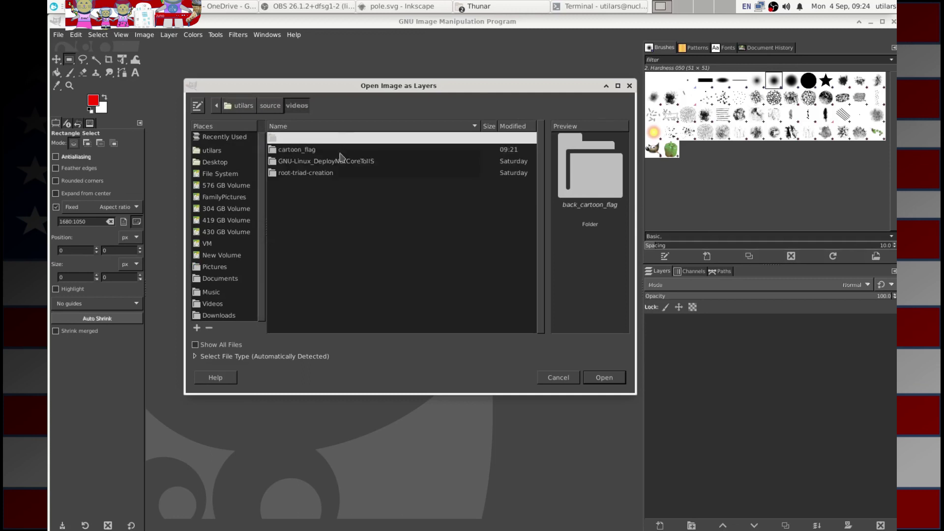
{"action": "double_click", "coordinate": [337, 152]}
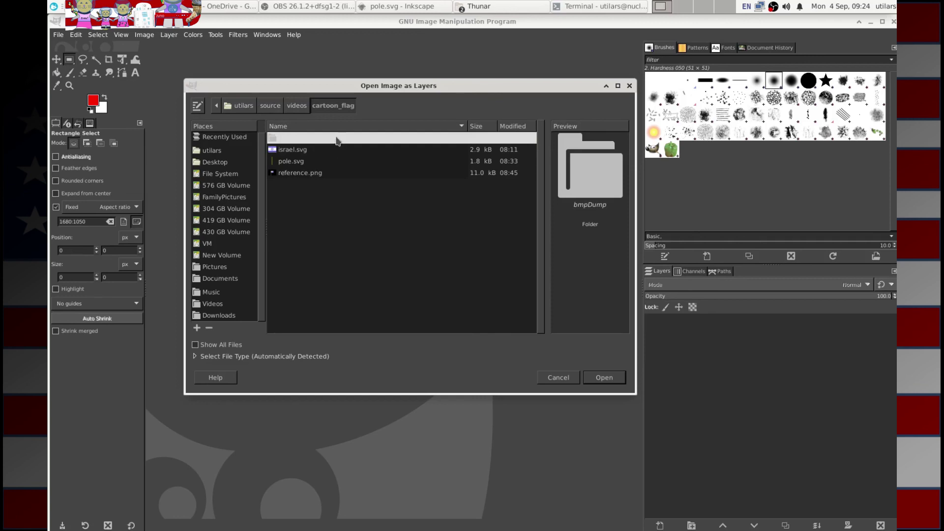
{"action": "double_click", "coordinate": [338, 139]}
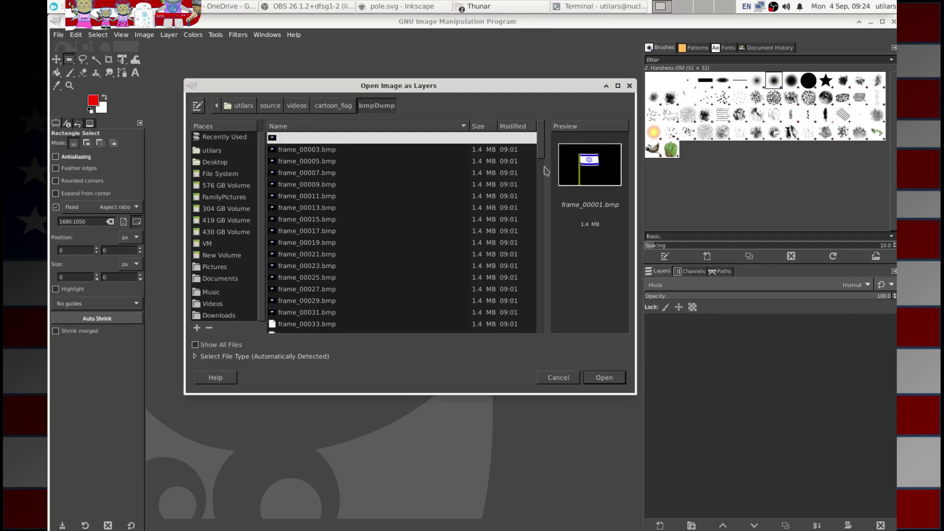
Select all the BMP frames from frame_00001.bmp to frame_00189.bmp and open them as layers.
{"action": "scroll", "coordinate": [541, 162], "scroll_direction": "down", "scroll_amount": 3}
{"action": "left_click_drag", "start_coordinate": [541, 161], "coordinate": [520, 289]}
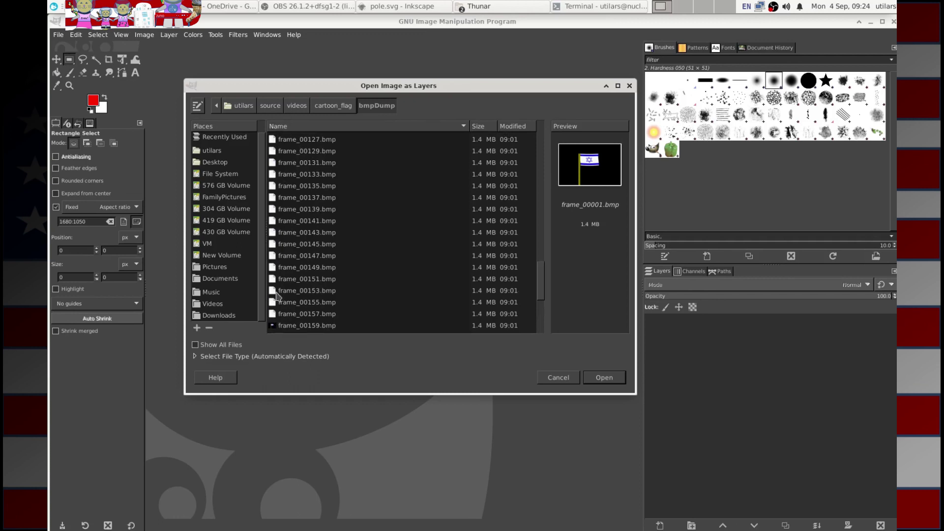
{"action": "scroll", "coordinate": [537, 275], "scroll_direction": "down", "scroll_amount": 5}
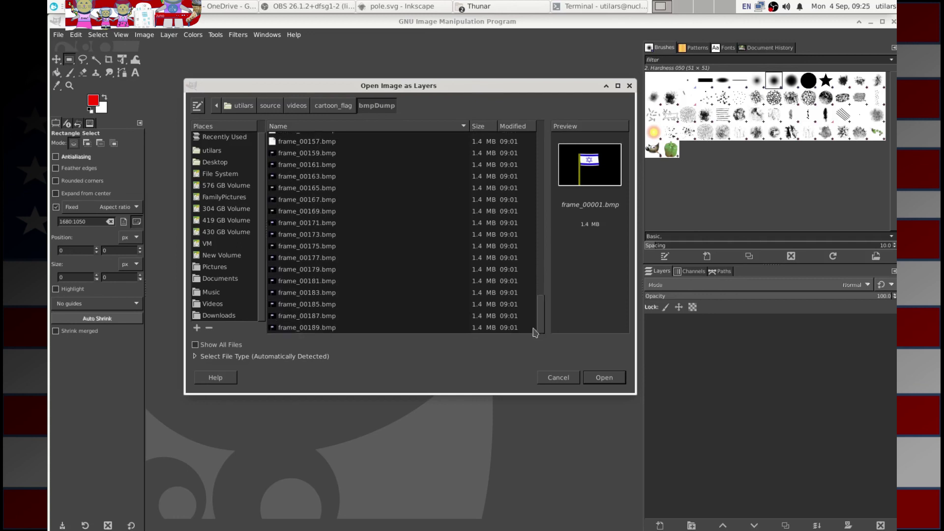
{"action": "left_click", "coordinate": [320, 330], "text": "shift"}
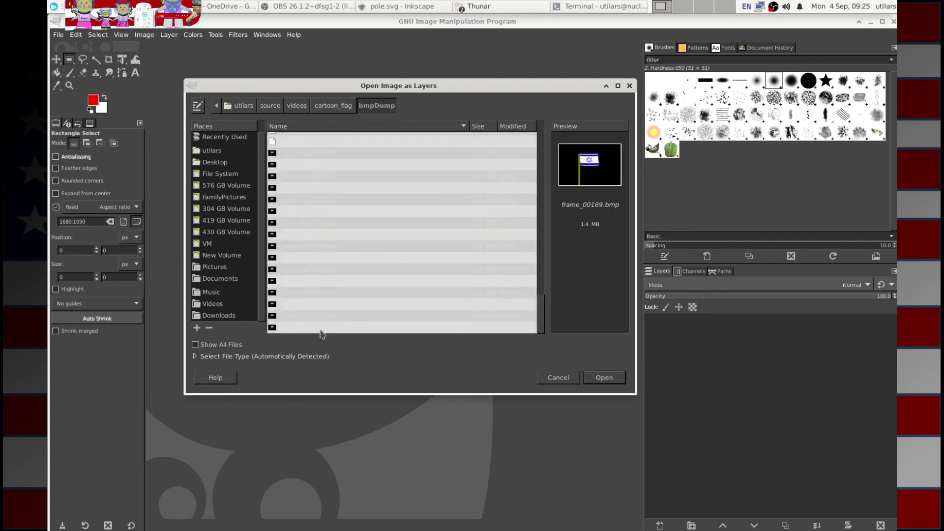
{"action": "left_click_drag", "start_coordinate": [540, 311], "coordinate": [539, 130]}
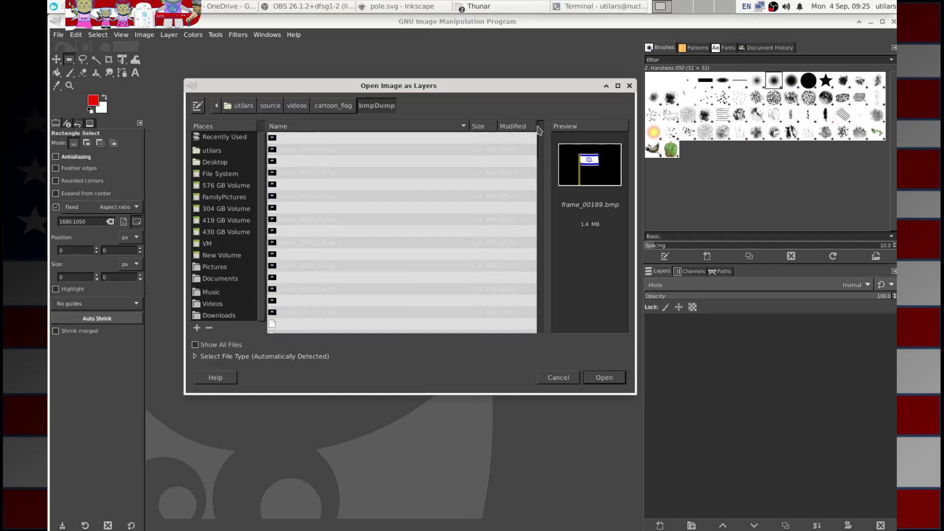
{"action": "left_click", "coordinate": [374, 196]}
{"action": "key", "text": "ctrl+a"}
{"action": "left_click_drag", "start_coordinate": [538, 156], "coordinate": [529, 367]}
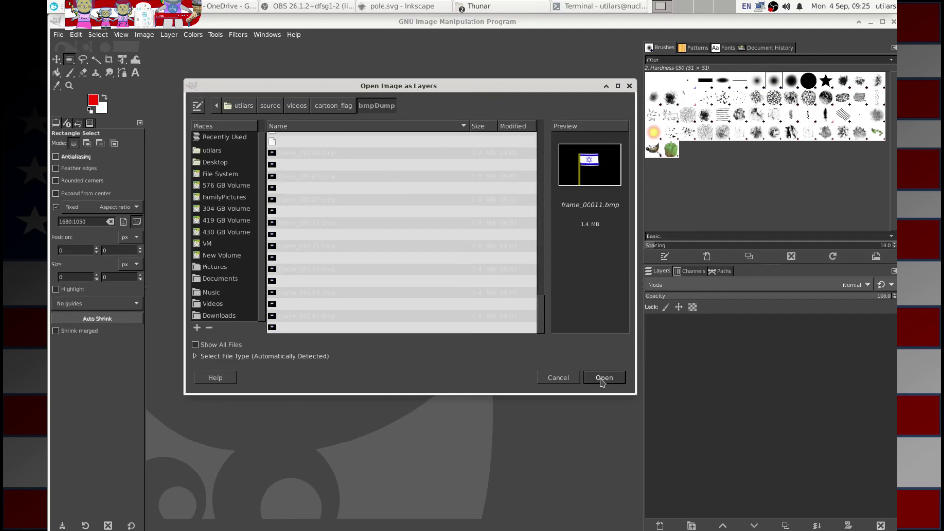
{"action": "left_click", "coordinate": [603, 383]}
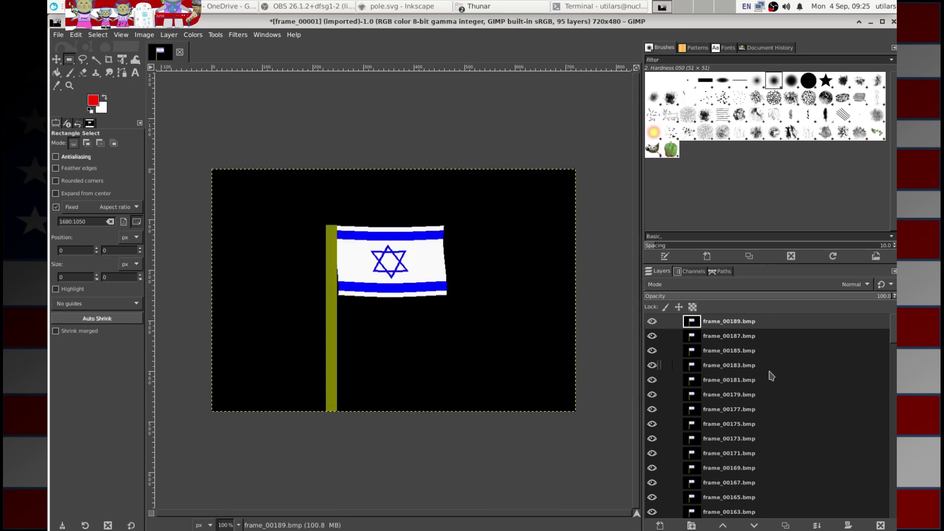
Preview the layered flag frames with the Animation Playback filter, then close the playback window.
{"action": "left_click", "coordinate": [216, 35]}
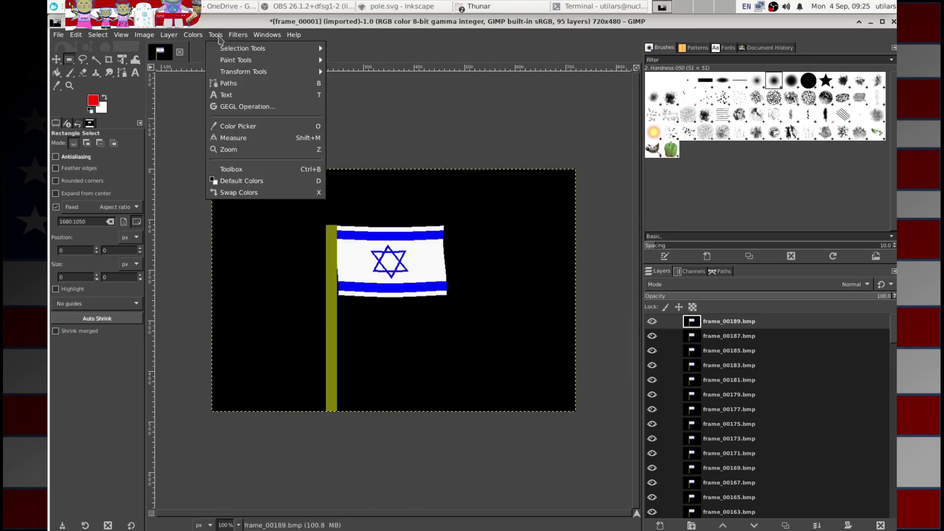
{"action": "mouse_move", "coordinate": [246, 35]}
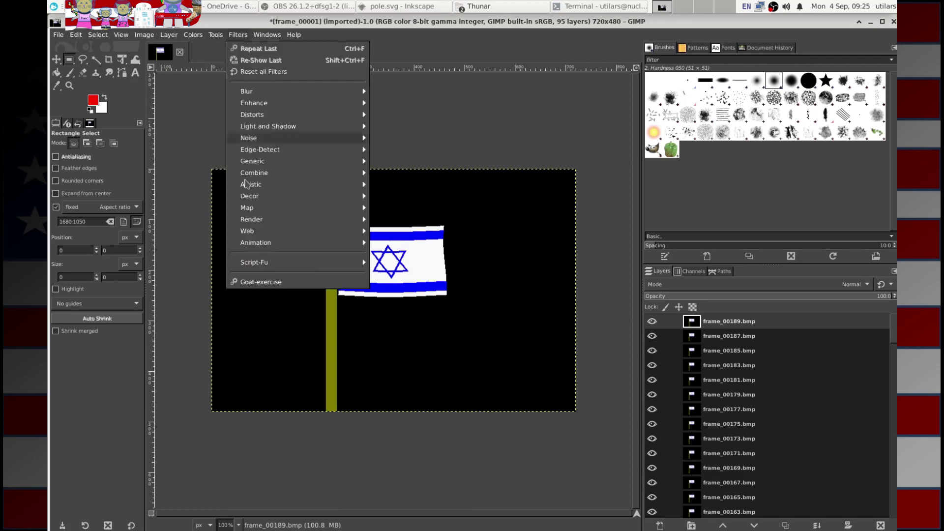
{"action": "mouse_move", "coordinate": [261, 245]}
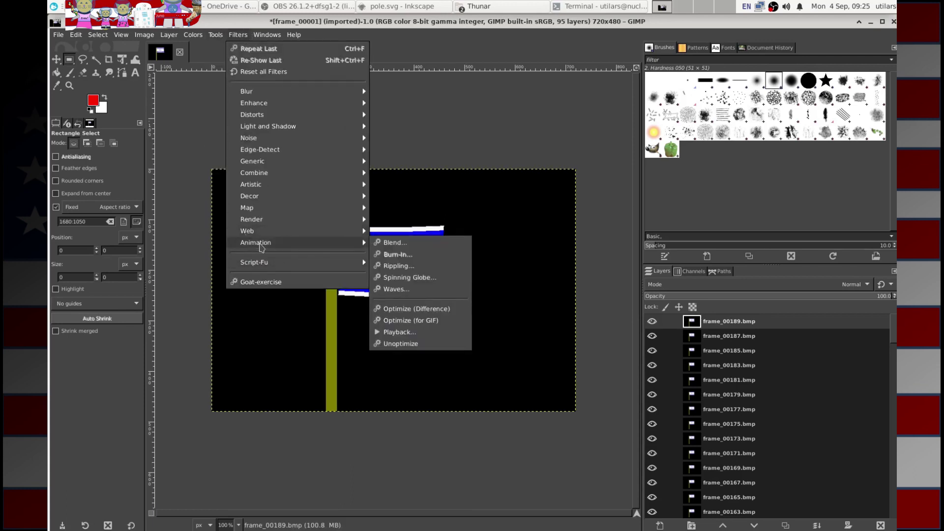
{"action": "left_click", "coordinate": [436, 336]}
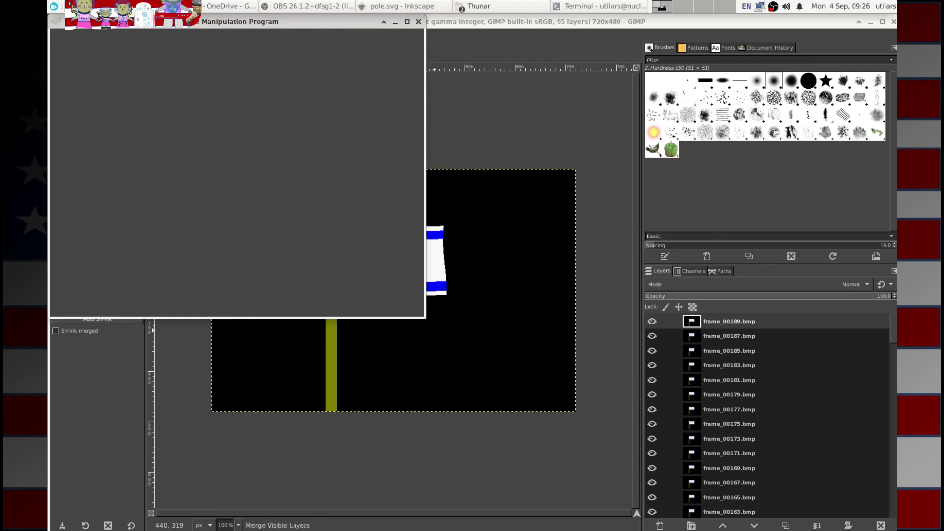
{"action": "left_click_drag", "start_coordinate": [257, 24], "coordinate": [447, 114]}
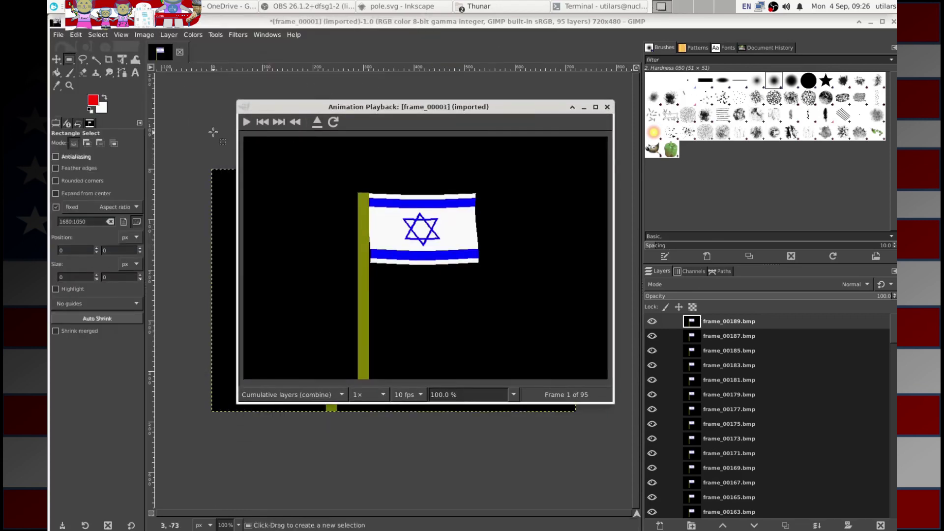
{"action": "left_click", "coordinate": [246, 124]}
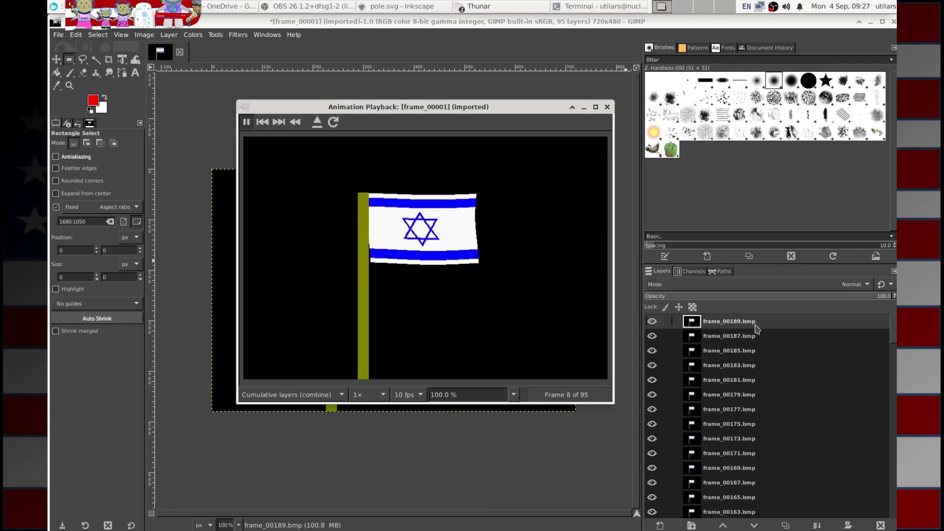
{"action": "left_click", "coordinate": [607, 107]}
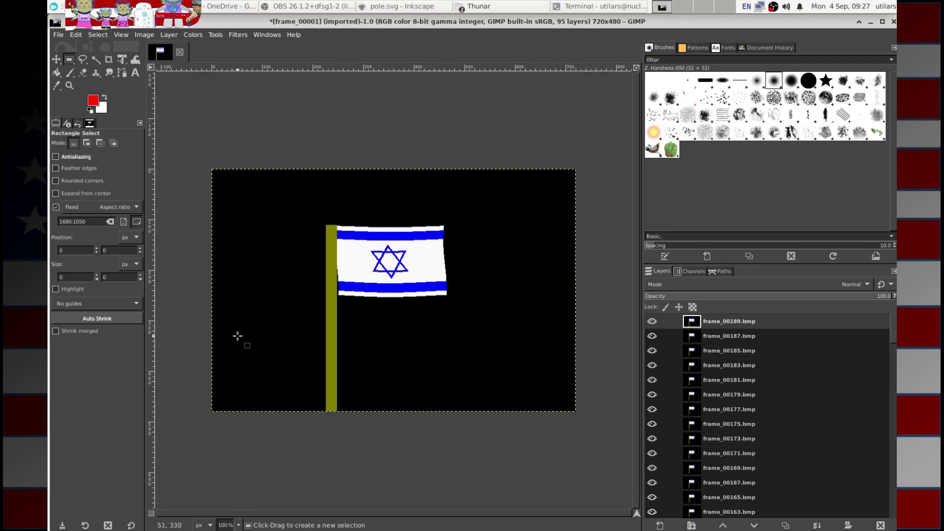
Apply Color to Alpha to the frame_00189.bmp layer, using the black background sampled from the image as the color.
{"action": "scroll", "coordinate": [873, 411], "scroll_direction": "down", "scroll_amount": 15}
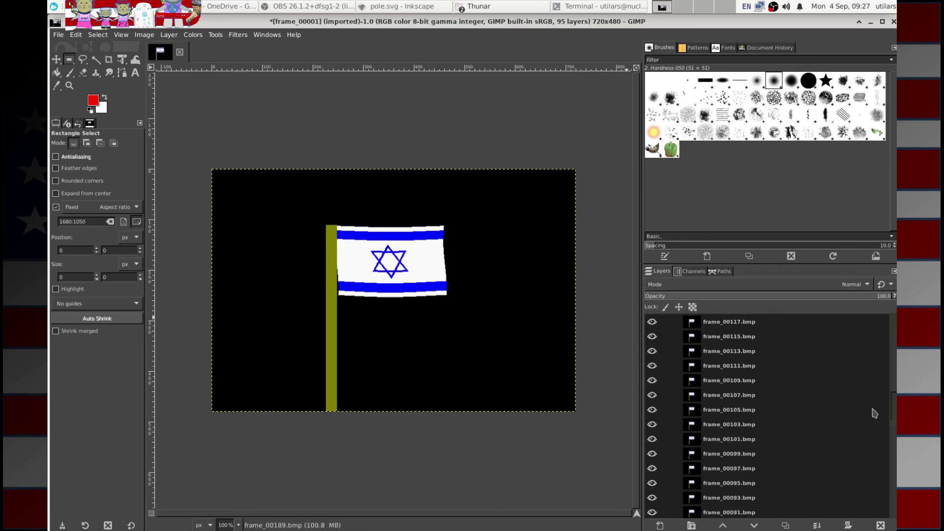
{"action": "scroll", "coordinate": [879, 508], "scroll_direction": "up", "scroll_amount": 15}
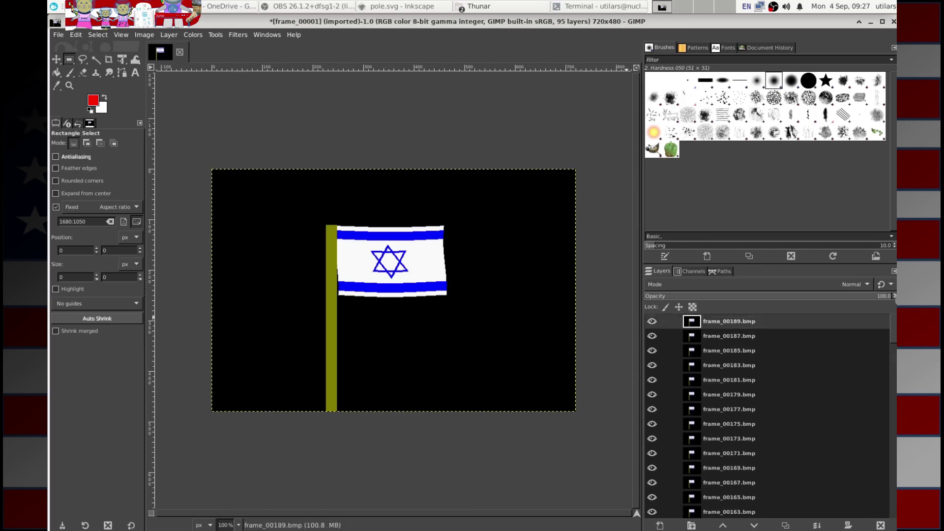
{"action": "left_click", "coordinate": [780, 324]}
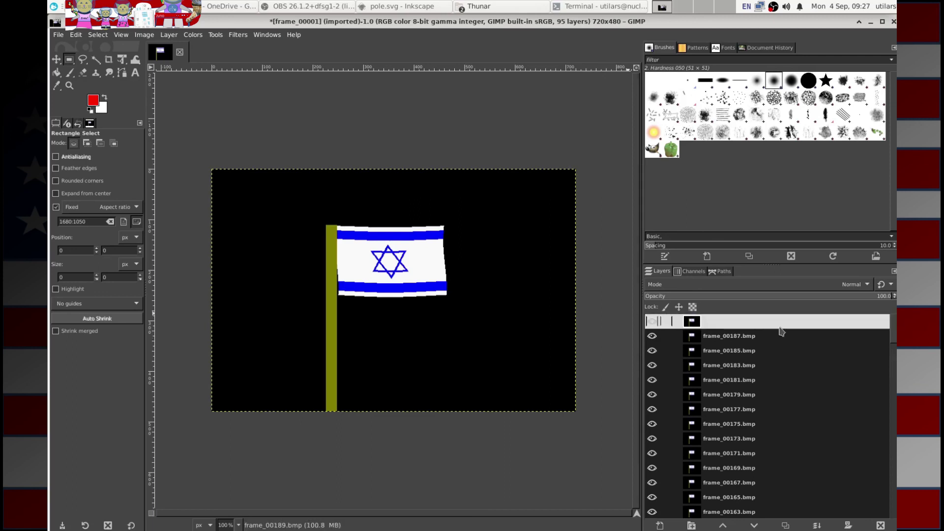
{"action": "left_click", "coordinate": [215, 35]}
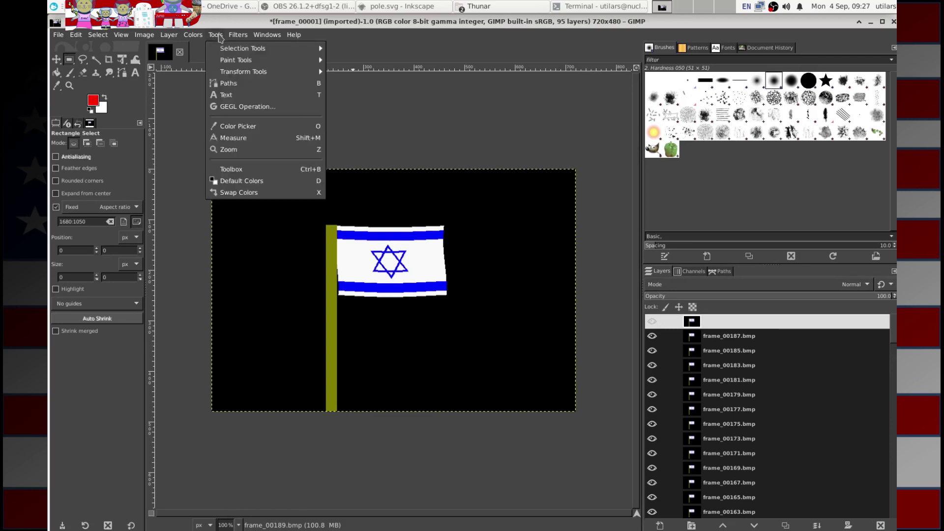
{"action": "mouse_move", "coordinate": [196, 39]}
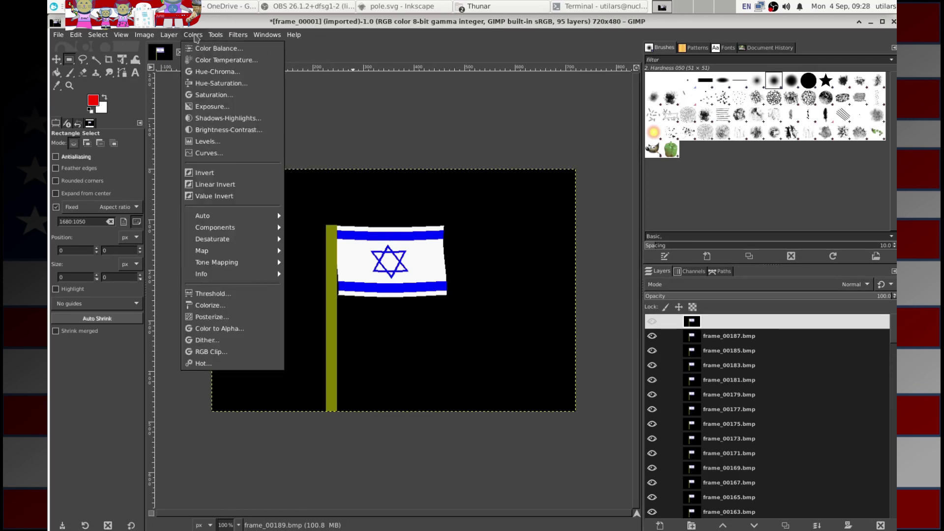
{"action": "left_click", "coordinate": [263, 330]}
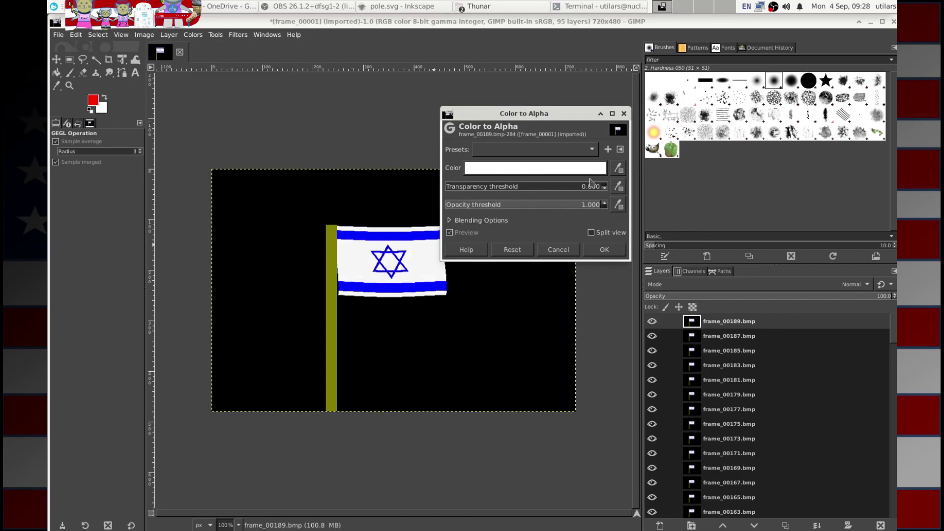
{"action": "left_click", "coordinate": [619, 170]}
{"action": "left_click", "coordinate": [287, 243]}
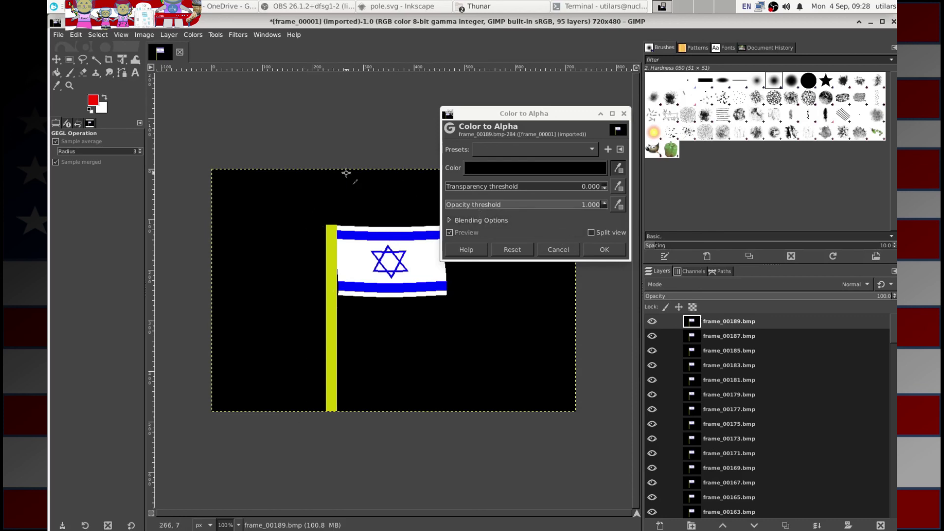
{"action": "left_click", "coordinate": [606, 250]}
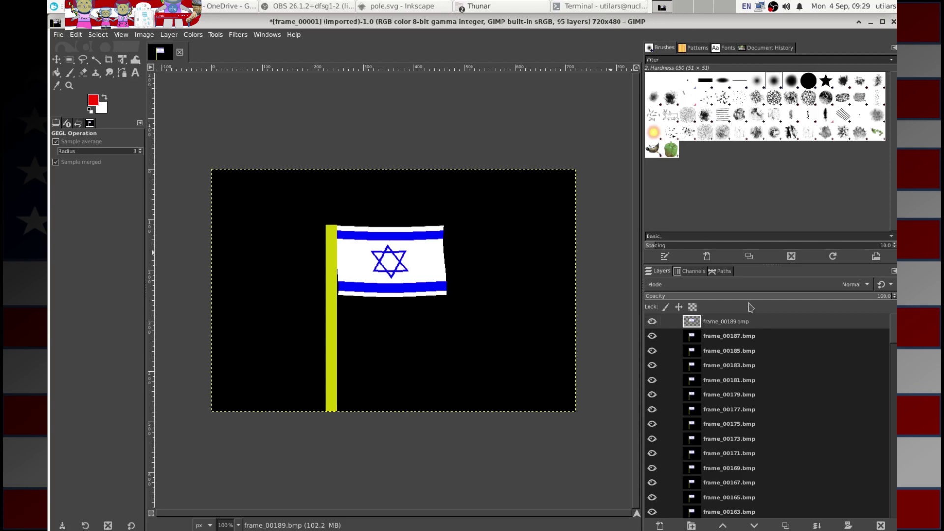
Repeat the Color to Alpha filter on each remaining frame layer in turn, from frame_00187.bmp down to frame_00001.bmp.
{"action": "left_click", "coordinate": [749, 337]}
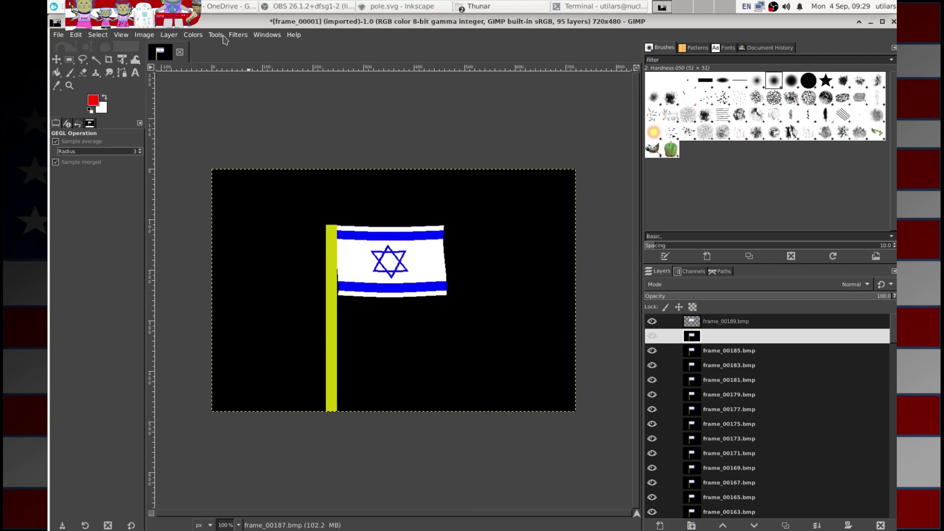
{"action": "left_click", "coordinate": [767, 325]}
{"action": "left_click", "coordinate": [770, 337]}
{"action": "key", "text": "ctrl+f"}
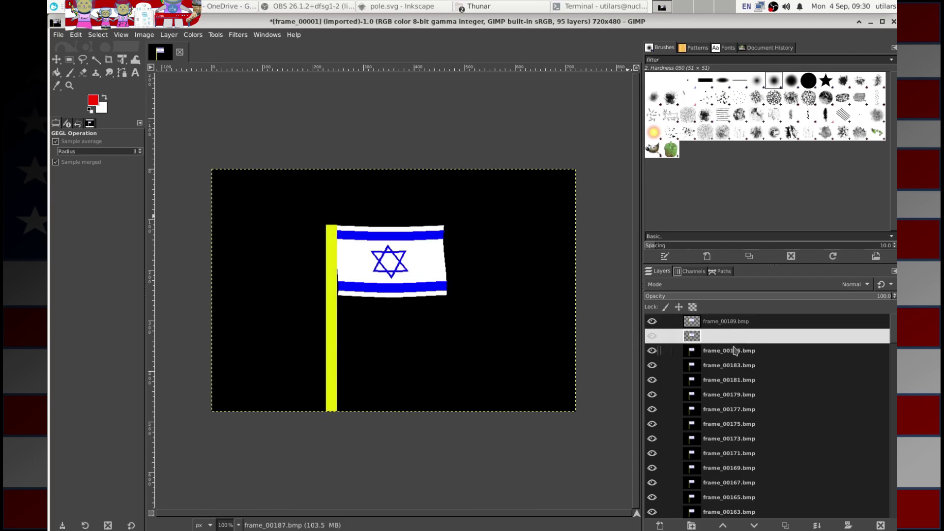
{"action": "key", "text": "Page_Down"}
{"action": "key", "text": "ctrl+f"}
{"action": "key", "text": "Page_Down"}
{"action": "key", "text": "ctrl+f"}
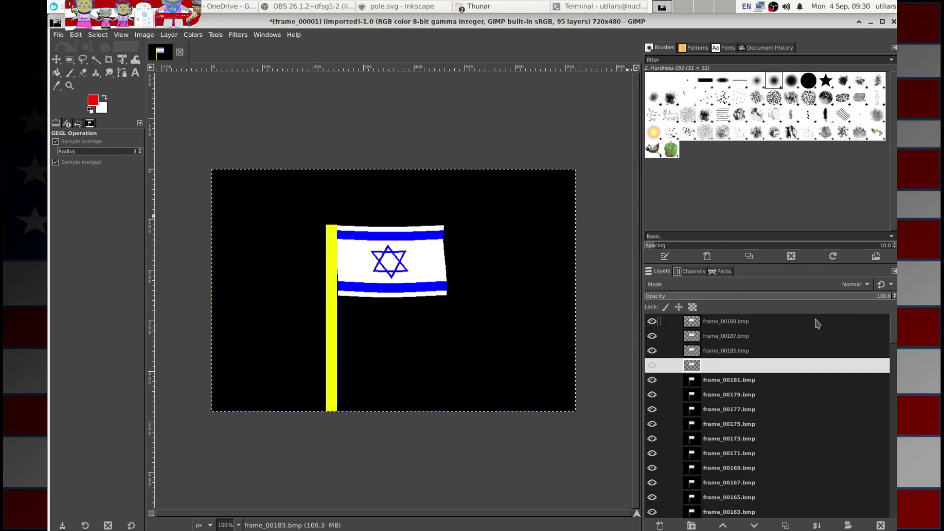
{"action": "key", "text": "Page_Down"}
{"action": "key", "text": "ctrl+f"}
{"action": "key", "text": "Page_Down"}
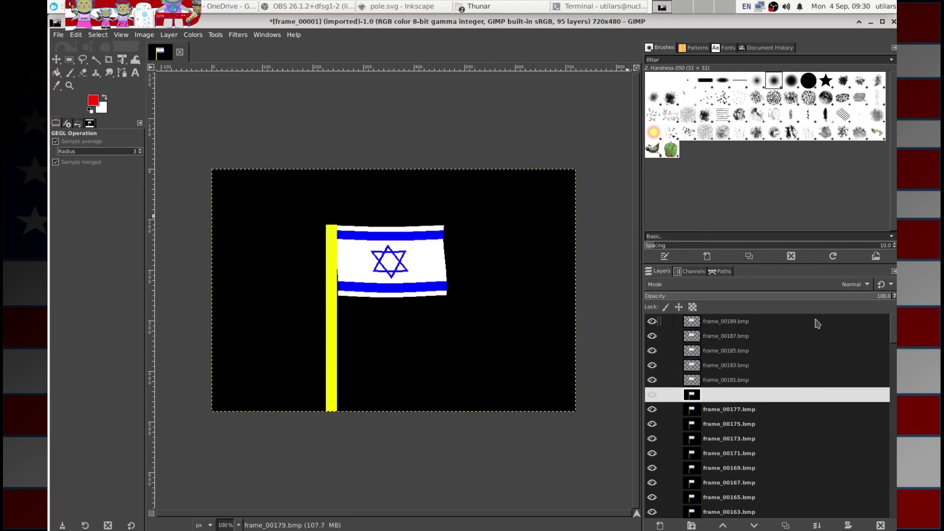
{"action": "key", "text": "ctrl+f"}
{"action": "key", "text": "Page_Down"}
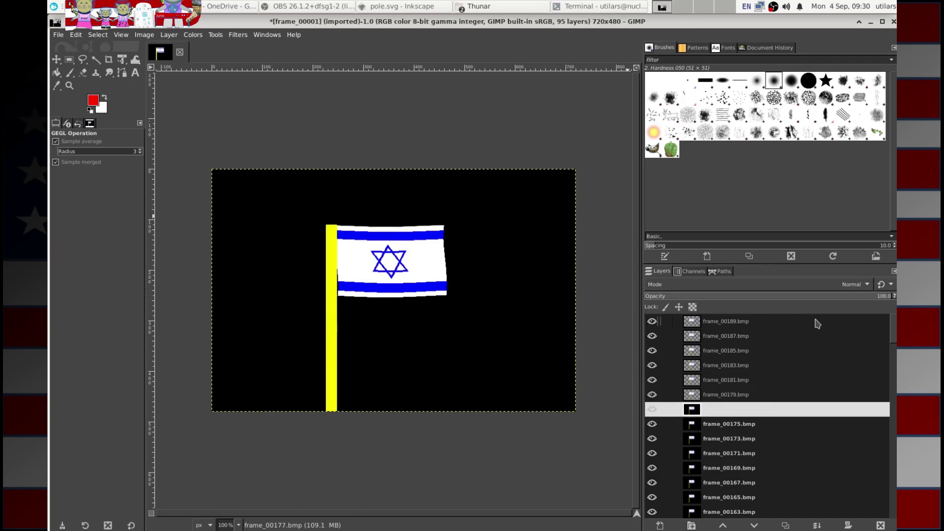
{"action": "key", "text": "ctrl+f"}
{"action": "key", "text": "Page_Down"}
{"action": "key", "text": "ctrl+f"}
{"action": "key", "text": "Page_Down"}
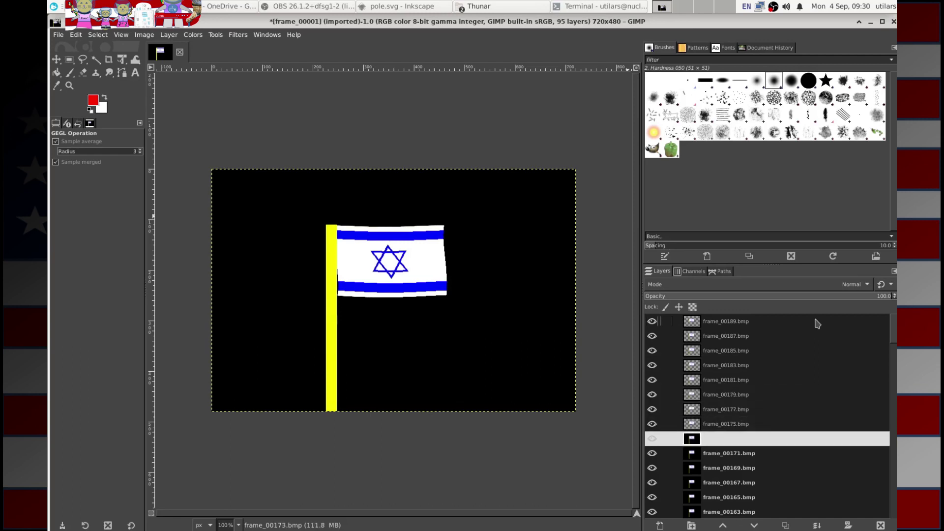
{"action": "key", "text": "ctrl+f"}
{"action": "key", "text": "Page_Down"}
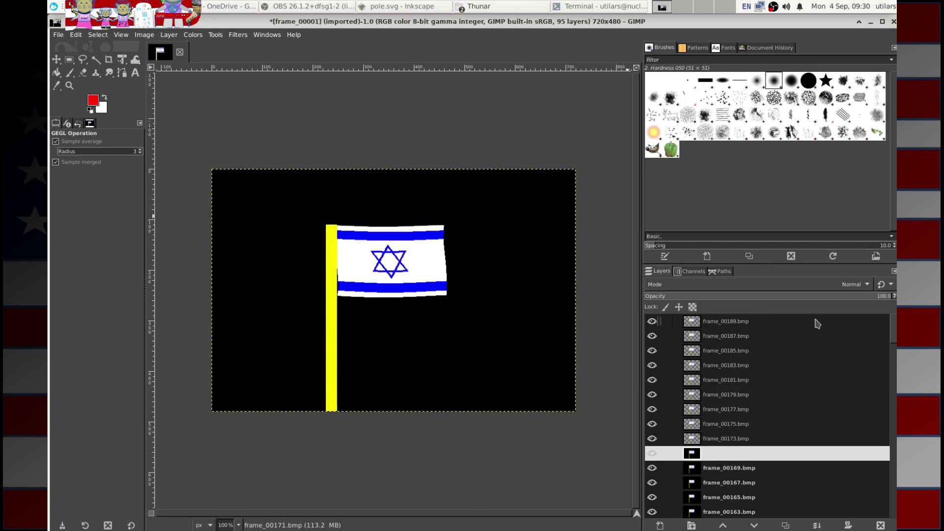
{"action": "key", "text": "ctrl+f"}
{"action": "key", "text": "Page_Down"}
{"action": "key", "text": "ctrl+f"}
{"action": "key", "text": "Page_Down"}
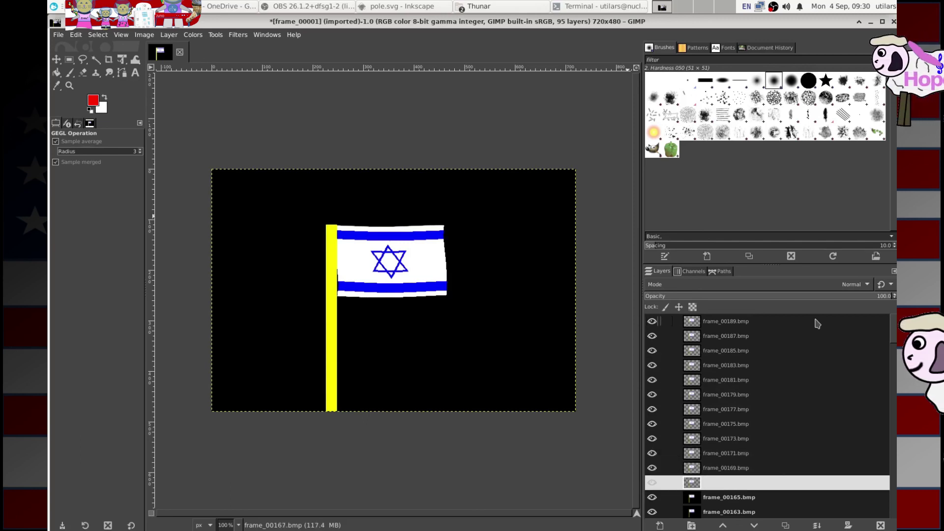
{"action": "key", "text": "ctrl+f"}
{"action": "key", "text": "Page_Down"}
{"action": "key", "text": "ctrl+f"}
{"action": "key", "text": "Page_Down"}
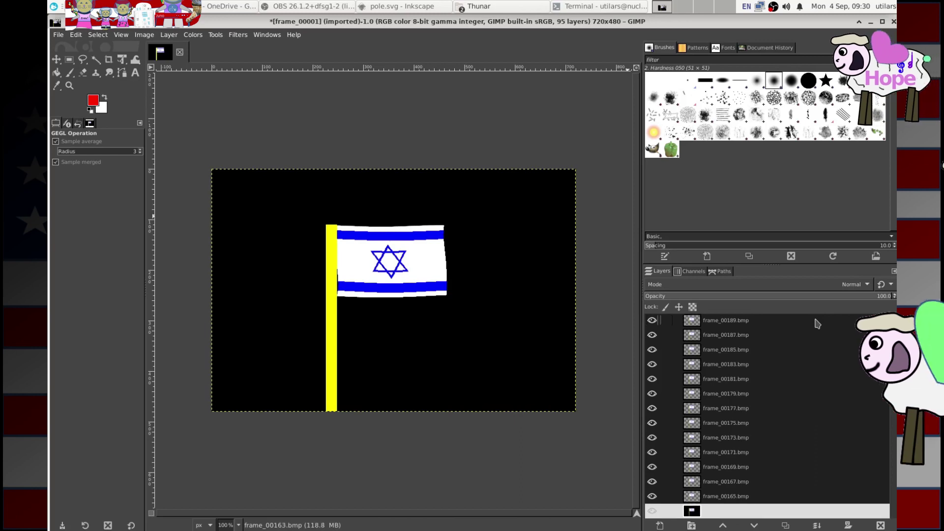
{"action": "key", "text": "ctrl+f"}
{"action": "key", "text": "Page_Down"}
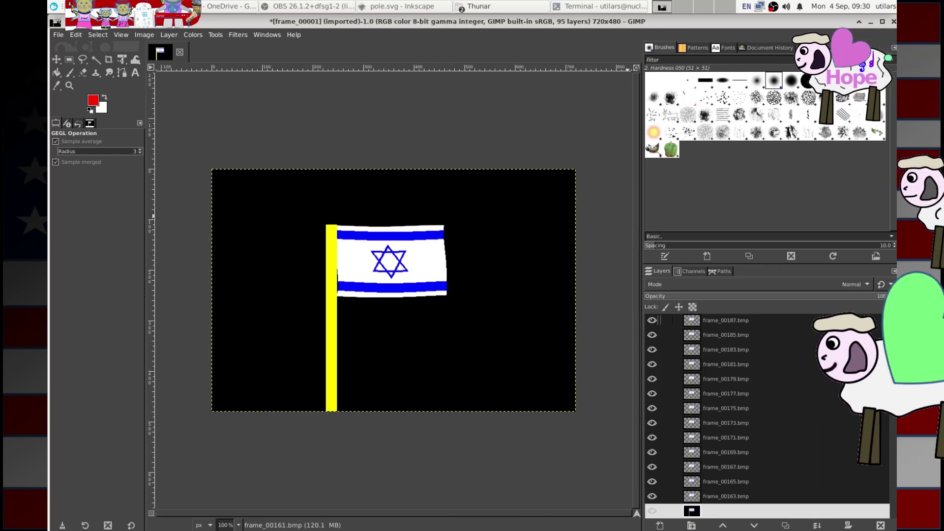
{"action": "key", "text": "ctrl+f"}
{"action": "key", "text": "Page_Down"}
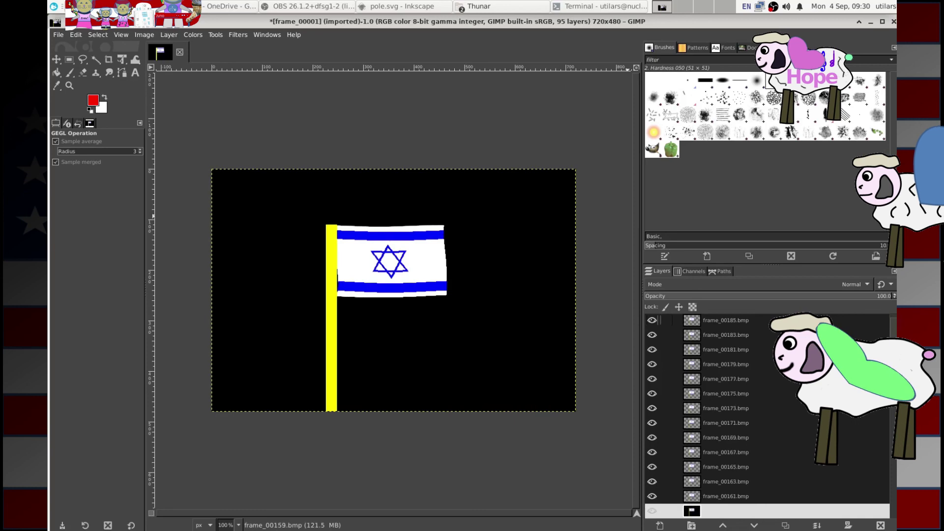
{"action": "key", "text": "ctrl+f"}
{"action": "key", "text": "Page_Down"}
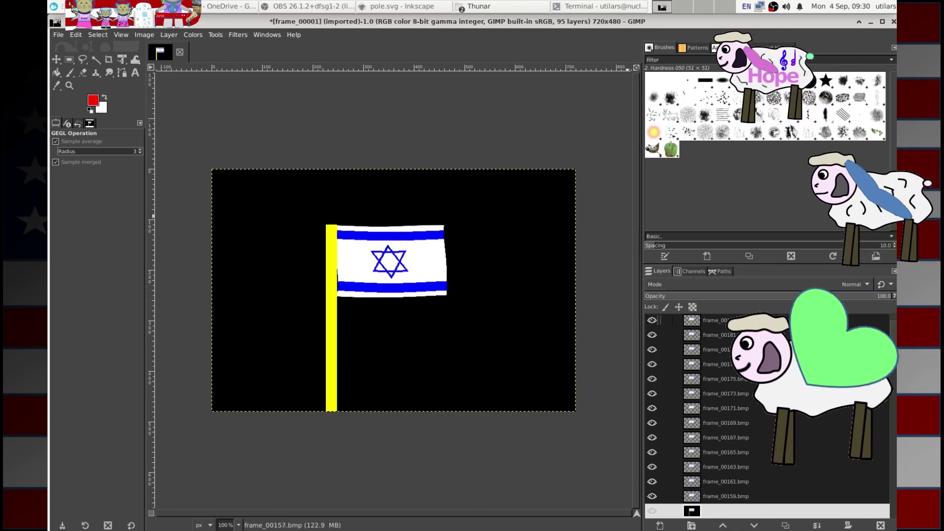
{"action": "key", "text": "ctrl+f"}
{"action": "key", "text": "Page_Down"}
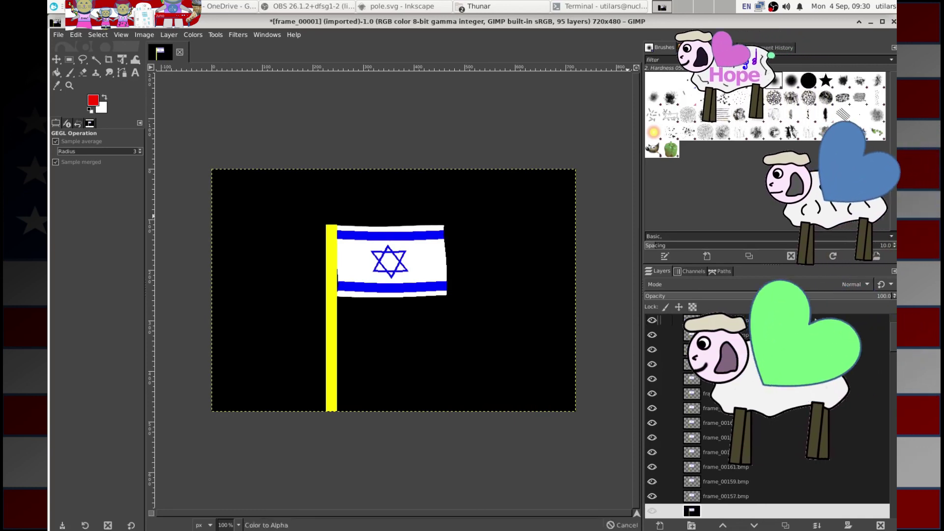
{"action": "key", "text": "ctrl+f"}
{"action": "key", "text": "Page_Down"}
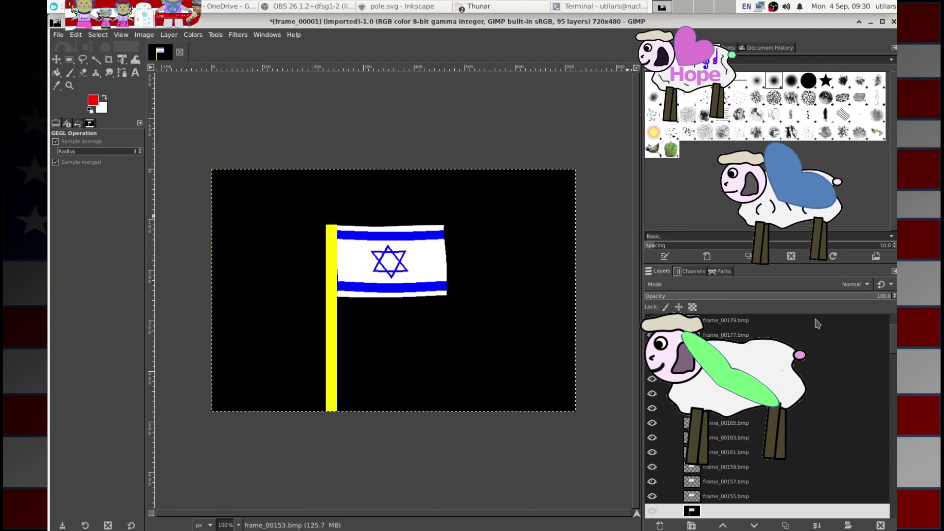
{"action": "key", "text": "ctrl+f"}
{"action": "key", "text": "Page_Down"}
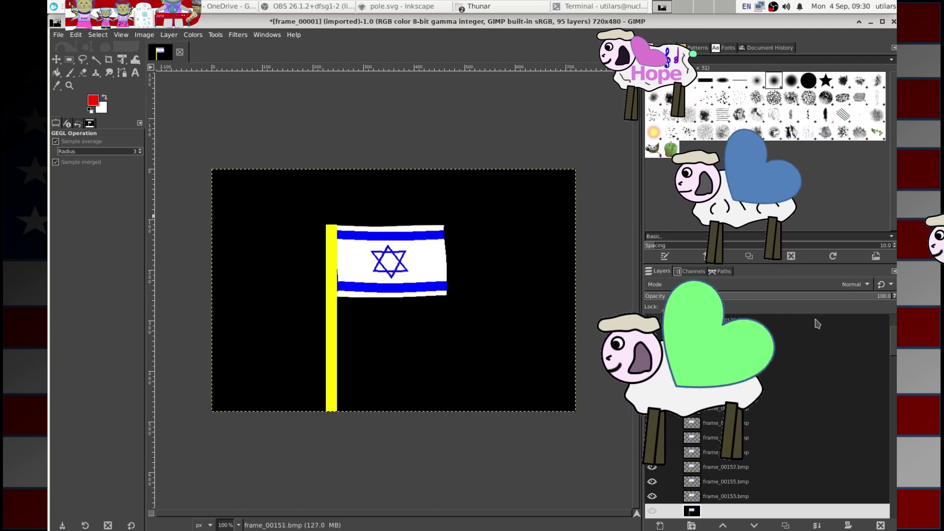
{"action": "key", "text": "ctrl+f"}
{"action": "key", "text": "Page_Down"}
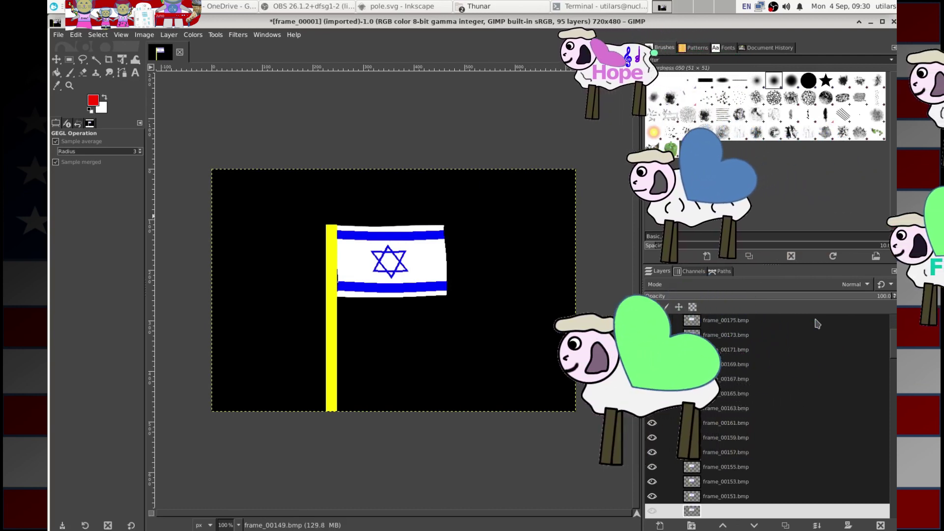
{"action": "key", "text": "ctrl+f"}
{"action": "key", "text": "Page_Down"}
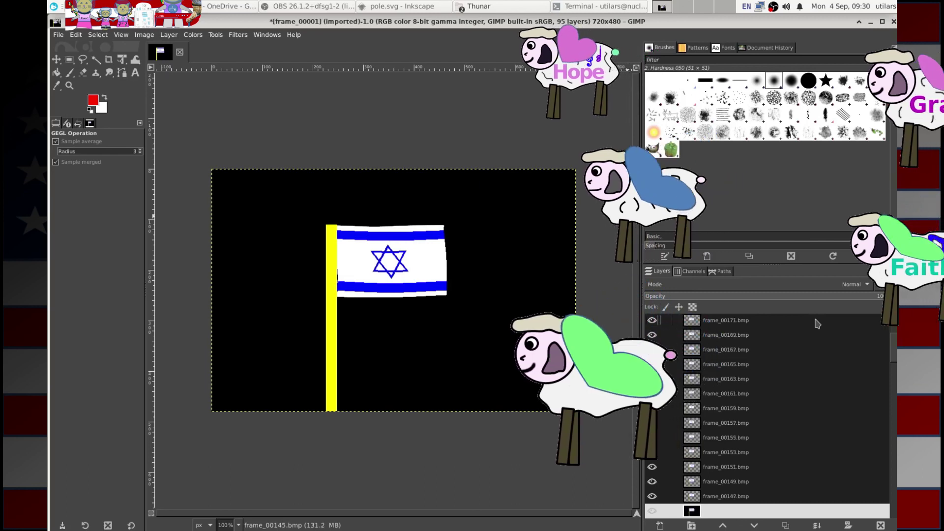
{"action": "key", "text": "ctrl+f"}
{"action": "key", "text": "Page_Down"}
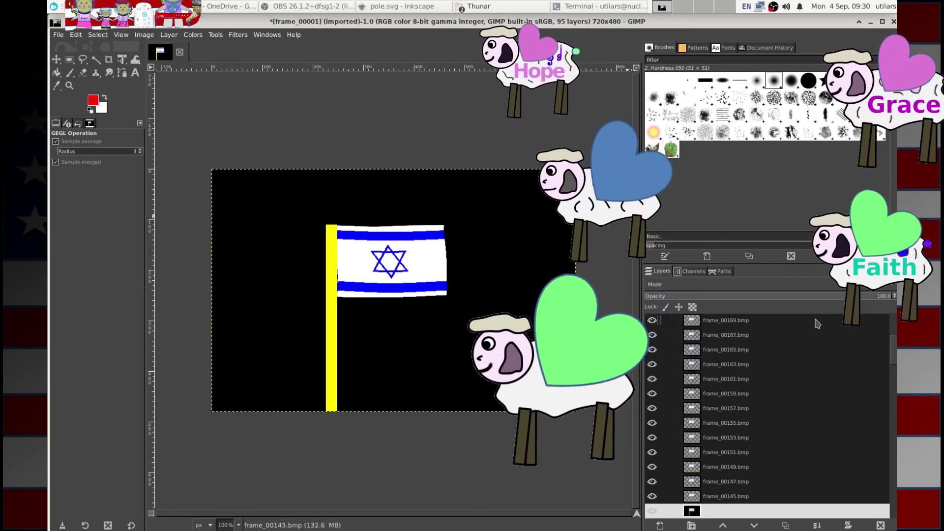
{"action": "key", "text": "ctrl+f"}
{"action": "key", "text": "Page_Down"}
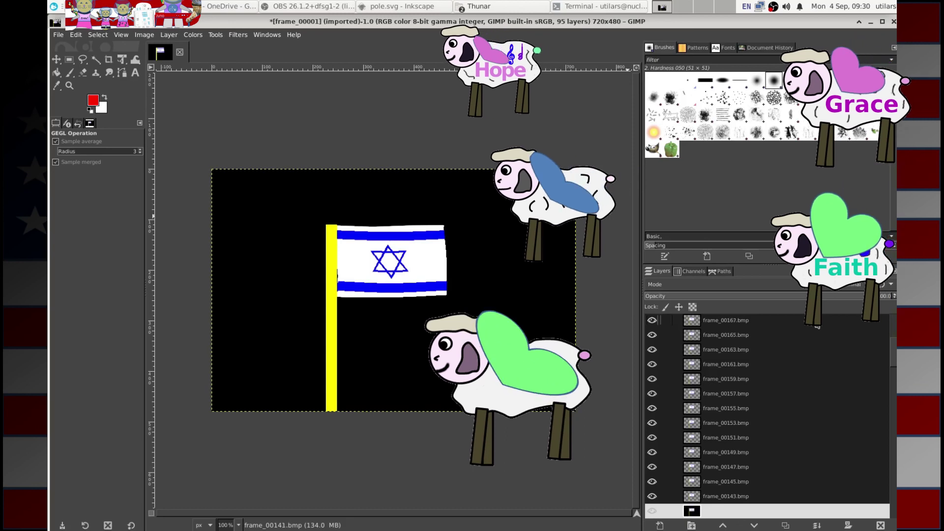
{"action": "key", "text": "ctrl+f"}
{"action": "key", "text": "Page_Down"}
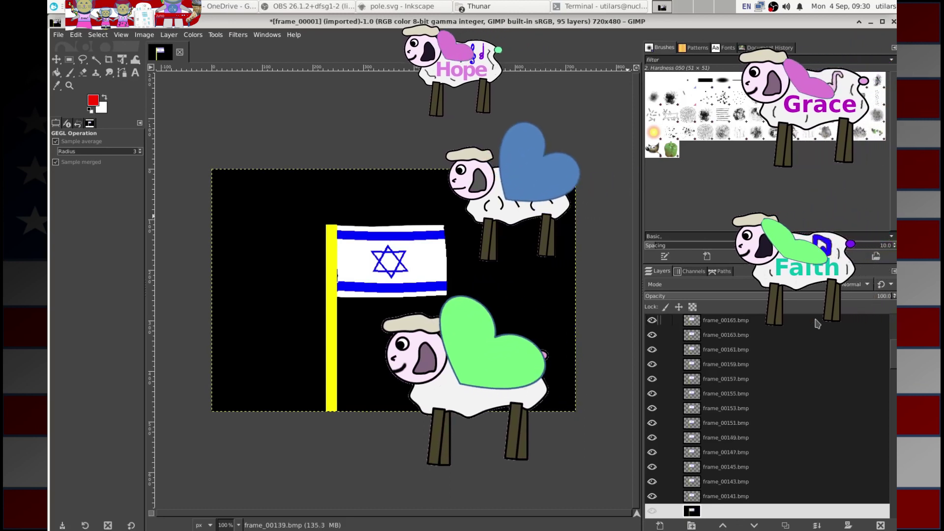
{"action": "key", "text": "ctrl+f"}
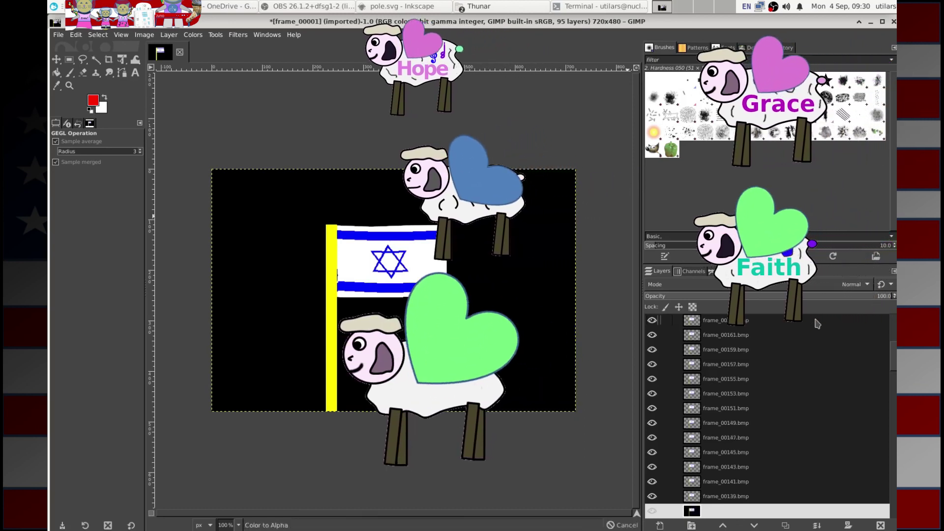
{"action": "key", "text": "Page_Down"}
{"action": "key", "text": "ctrl+f"}
{"action": "key", "text": "Page_Down"}
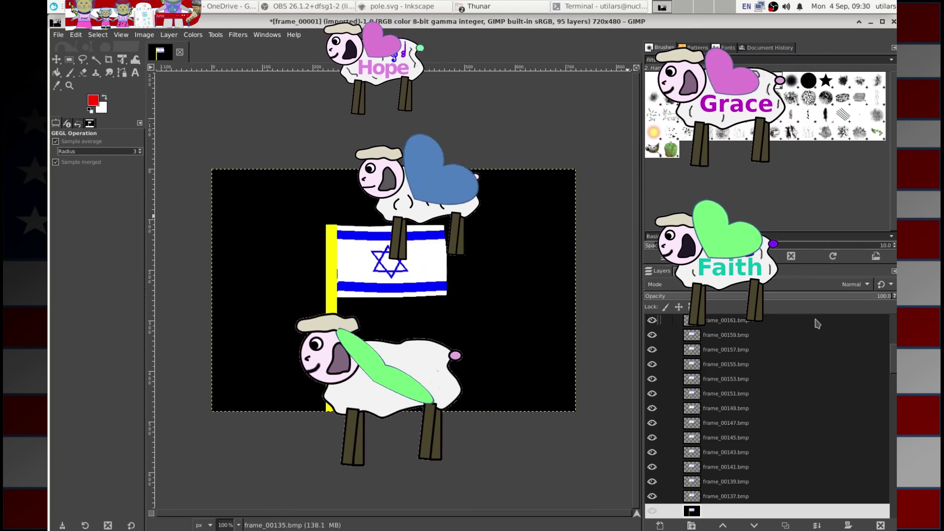
{"action": "key", "text": "ctrl+f"}
{"action": "key", "text": "Page_Down"}
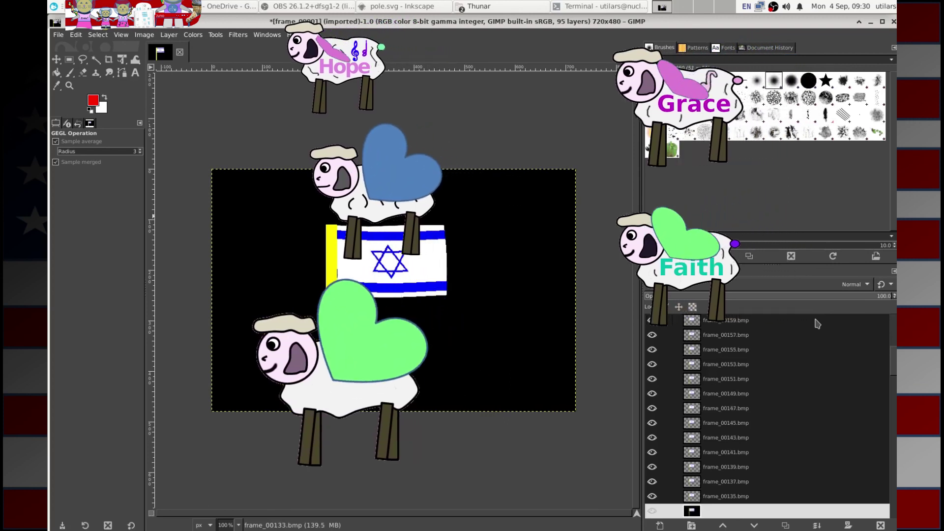
{"action": "key", "text": "ctrl+f"}
{"action": "key", "text": "Page_Down"}
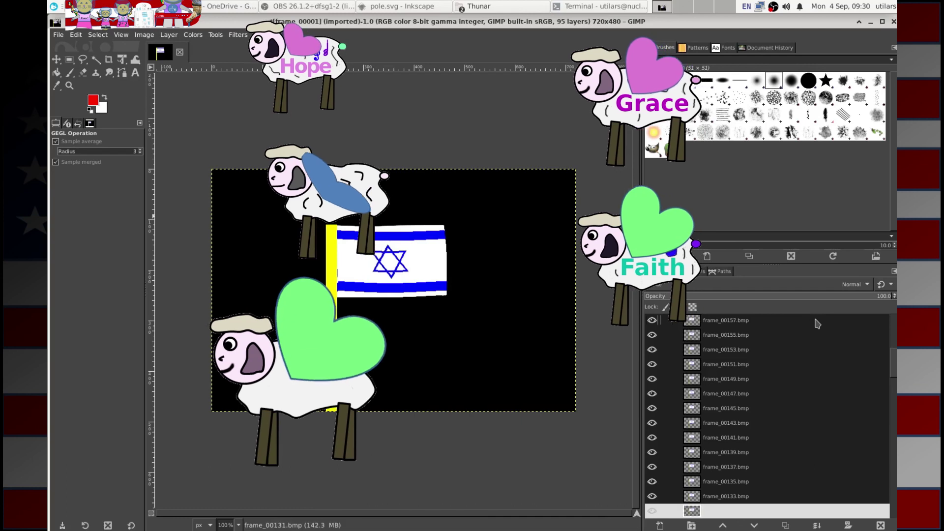
{"action": "key", "text": "ctrl+f"}
{"action": "key", "text": "Page_Down"}
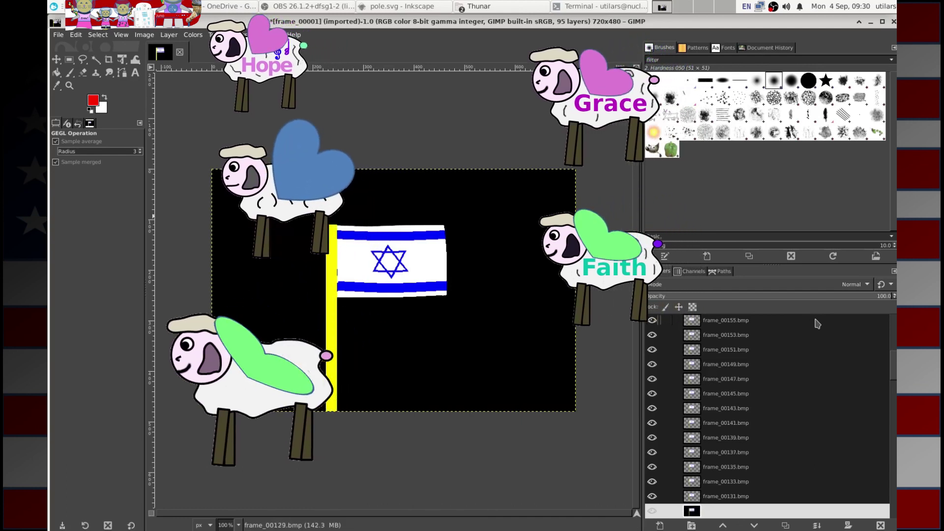
{"action": "key", "text": "ctrl+f"}
{"action": "key", "text": "Page_Down"}
{"action": "key", "text": "ctrl+f"}
{"action": "key", "text": "Page_Down"}
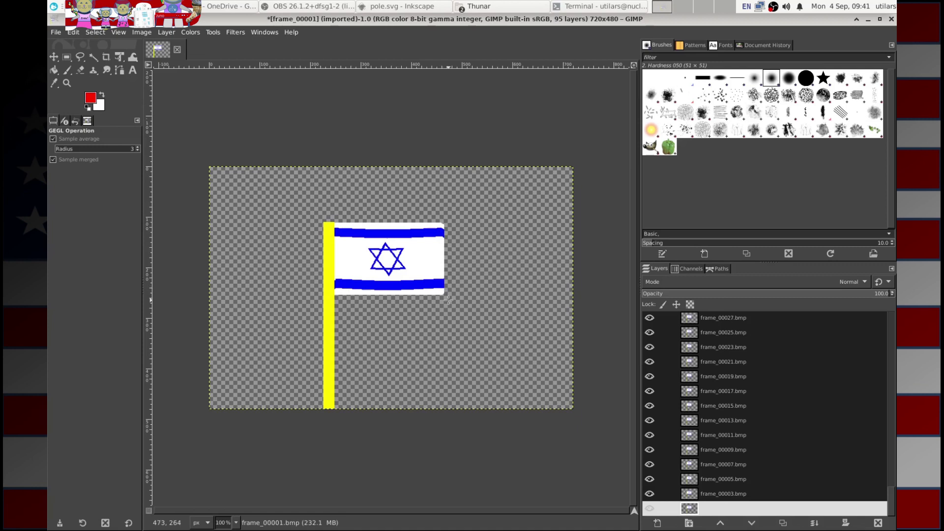
Preview the transparent flag animation with the Playback filter, switching it to One frame per layer (replace), then close the playback window.
{"action": "left_click", "coordinate": [236, 35]}
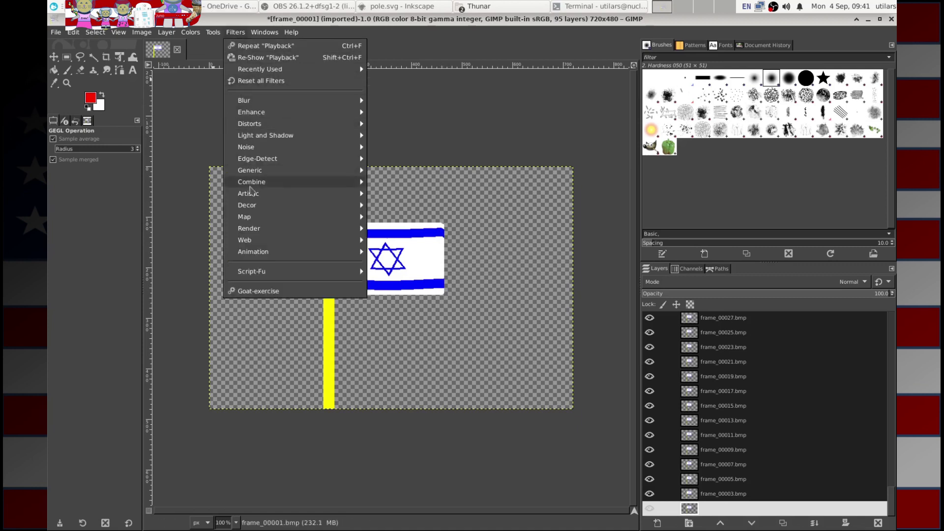
{"action": "mouse_move", "coordinate": [253, 252]}
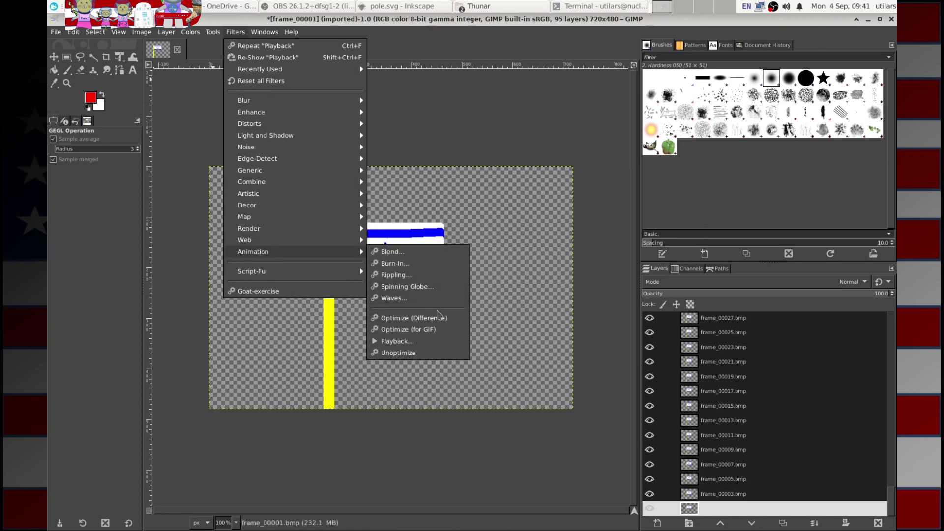
{"action": "left_click", "coordinate": [418, 340]}
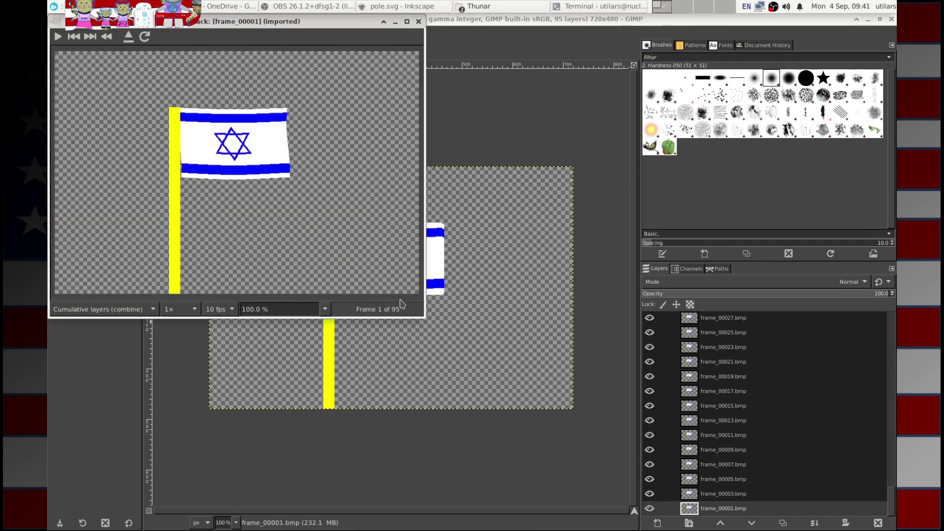
{"action": "left_click", "coordinate": [56, 38]}
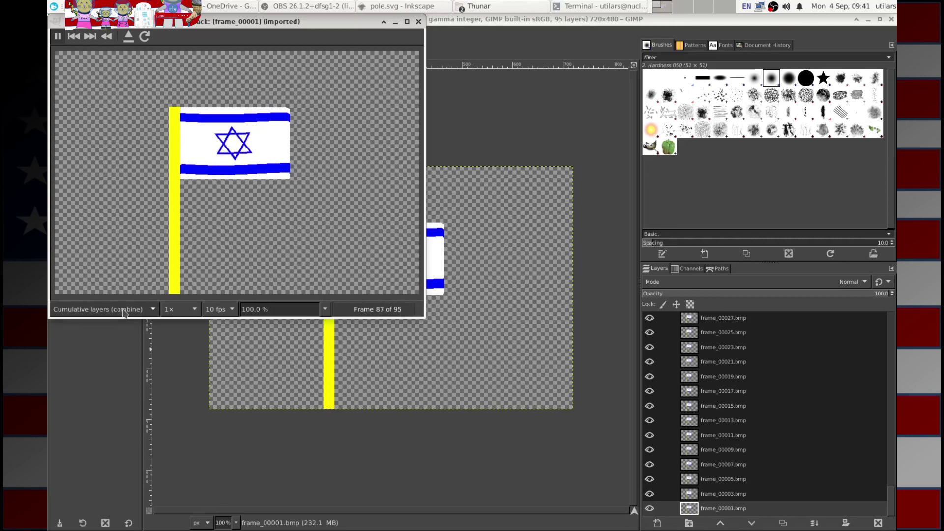
{"action": "left_click", "coordinate": [148, 310]}
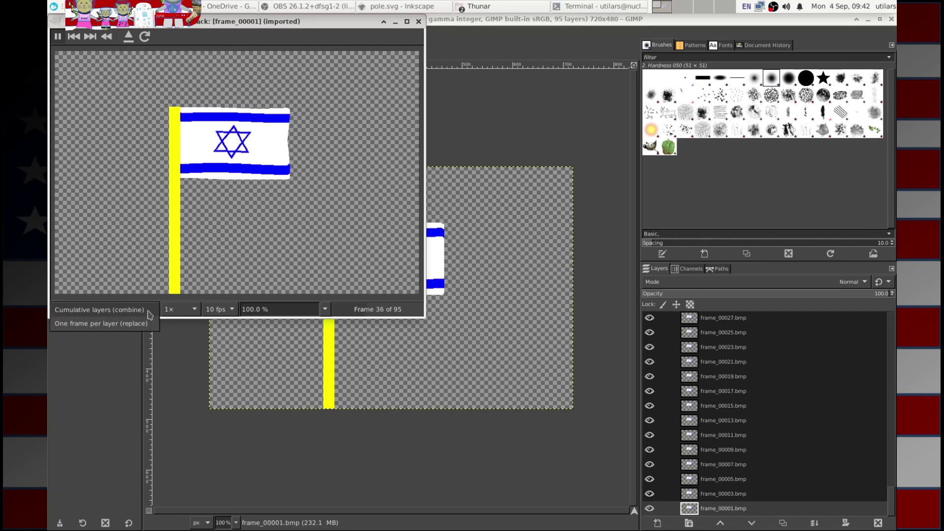
{"action": "left_click", "coordinate": [128, 324]}
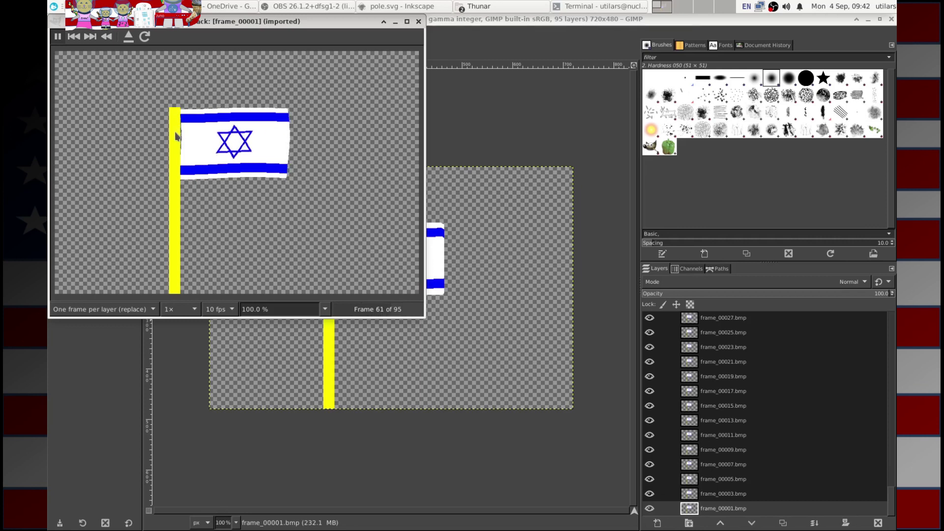
{"action": "left_click", "coordinate": [419, 21]}
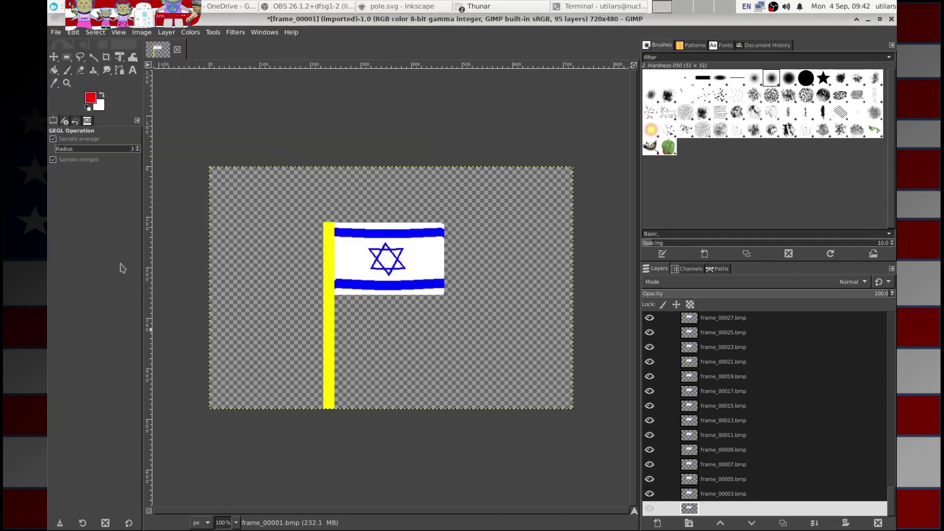
{"action": "left_click", "coordinate": [56, 32]}
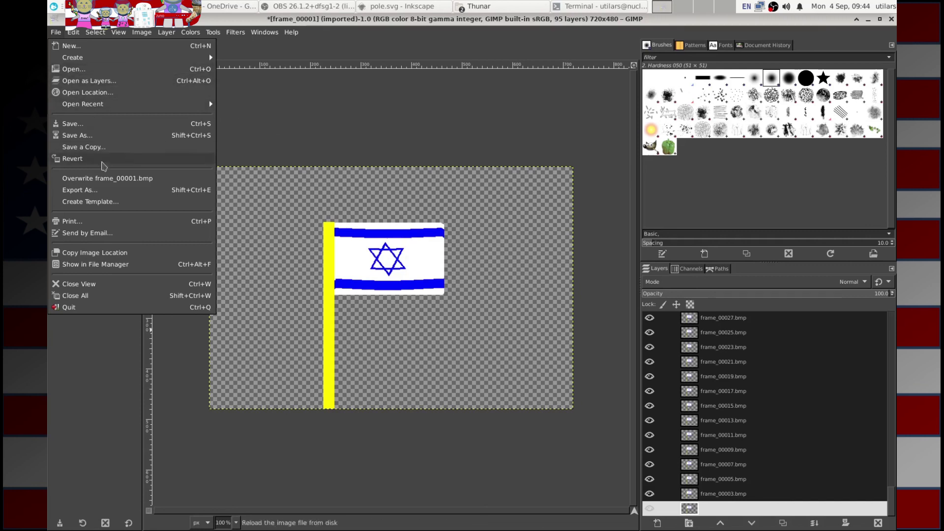
{"action": "left_click", "coordinate": [104, 191]}
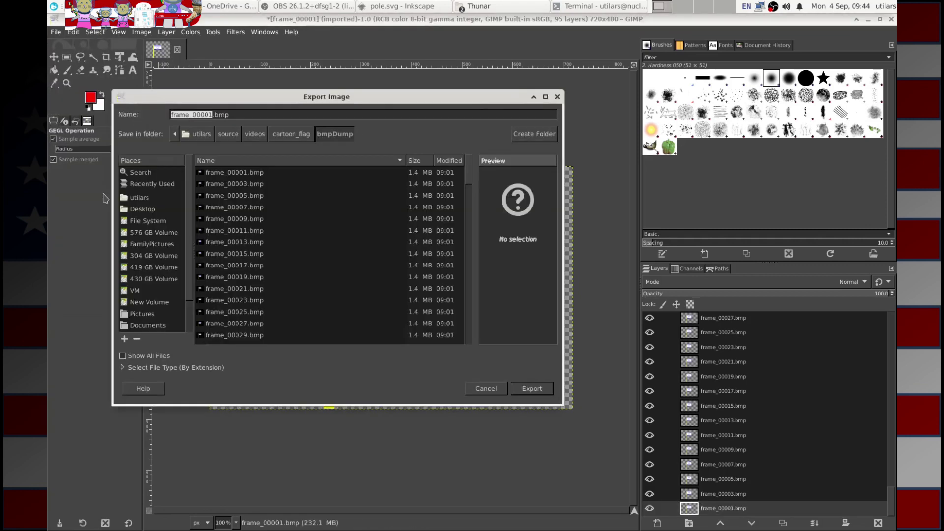
{"action": "left_click", "coordinate": [485, 388]}
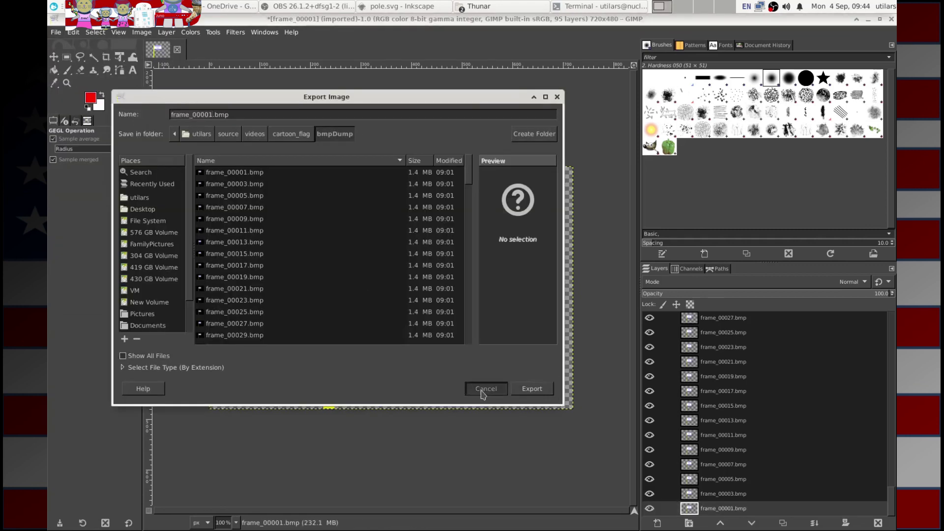
Save the layered image as sourceFile.xcf in the cartoon_flag folder.
{"action": "left_click", "coordinate": [57, 33]}
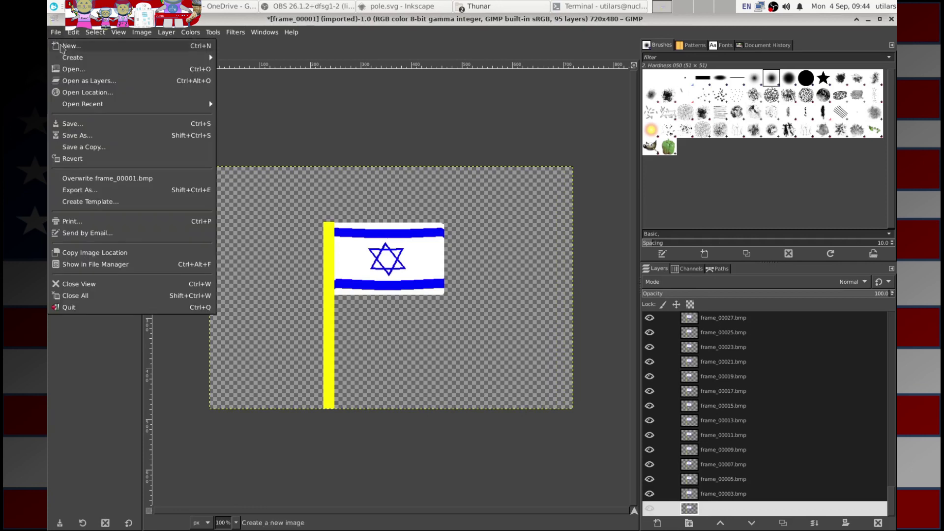
{"action": "left_click", "coordinate": [109, 138]}
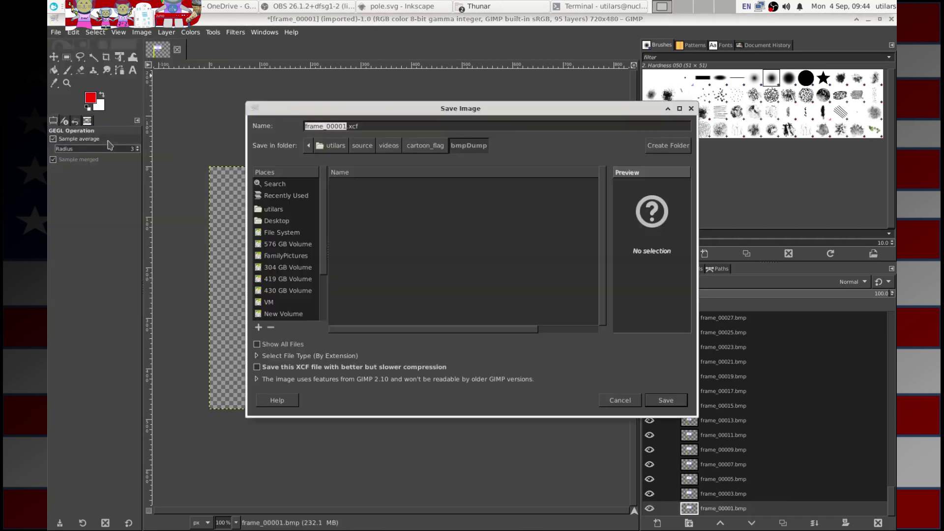
{"action": "left_click", "coordinate": [433, 149]}
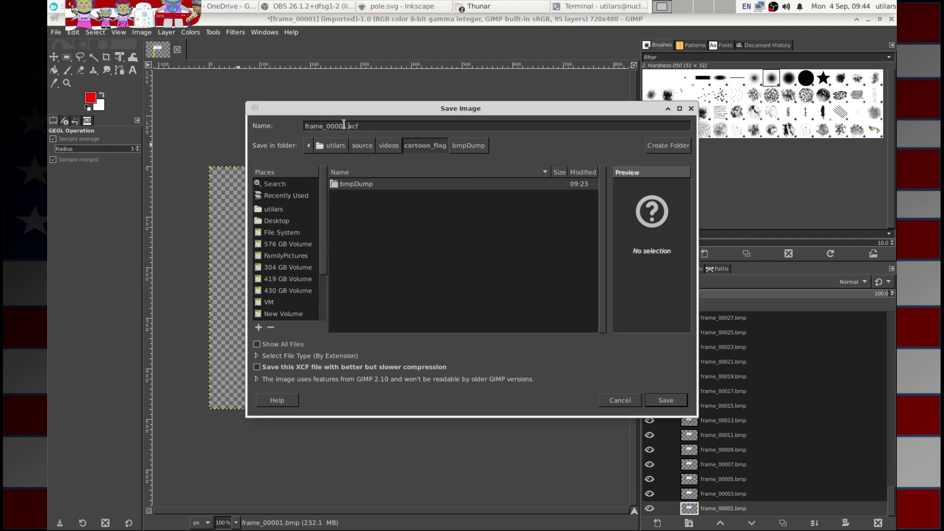
{"action": "type", "text": "sour"}
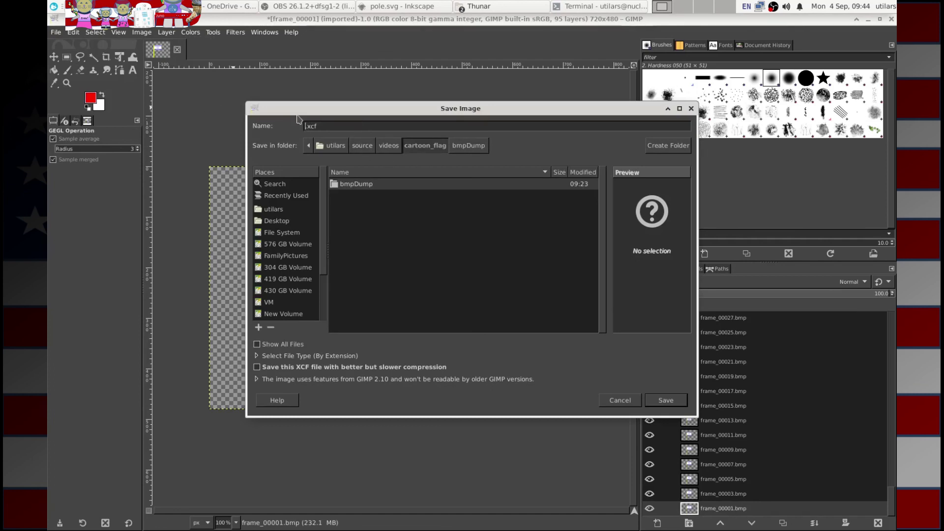
{"action": "type", "text": "ceFile"}
{"action": "left_click", "coordinate": [667, 401]}
{"action": "left_click", "coordinate": [666, 398]}
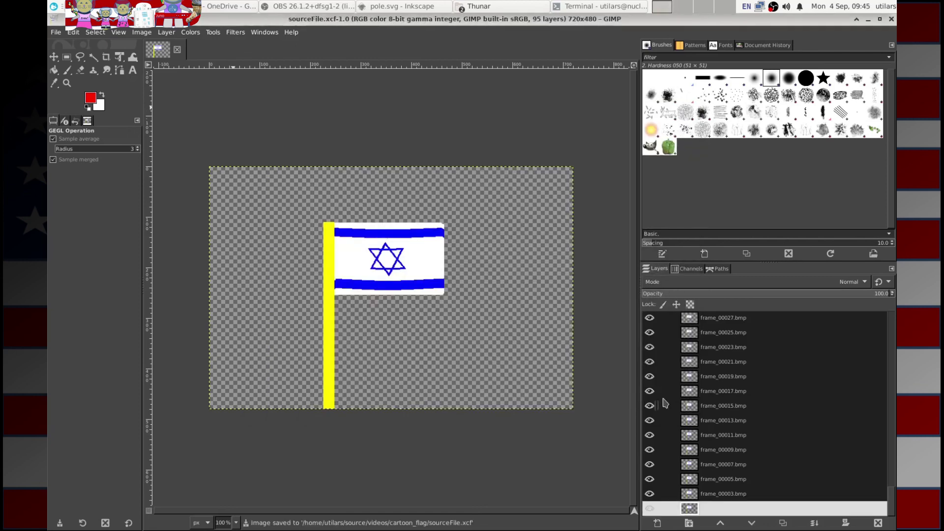
Start exporting the image to the cartoon_flag folder as sourceFile.gif.
{"action": "left_click", "coordinate": [54, 33]}
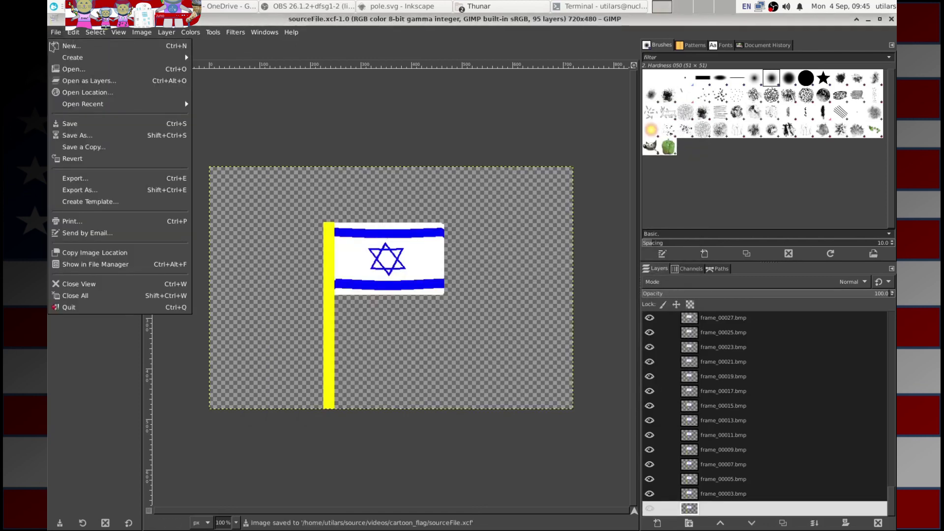
{"action": "left_click", "coordinate": [93, 190]}
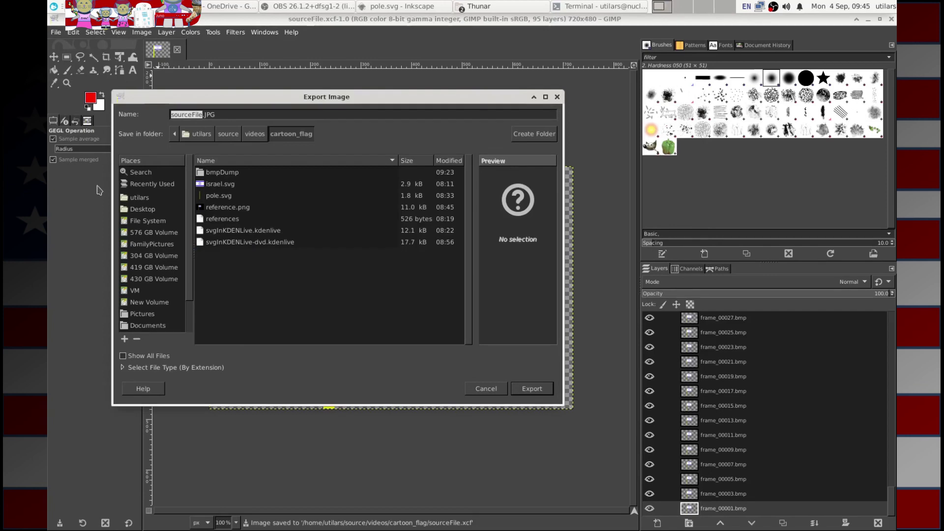
{"action": "left_click", "coordinate": [212, 115]}
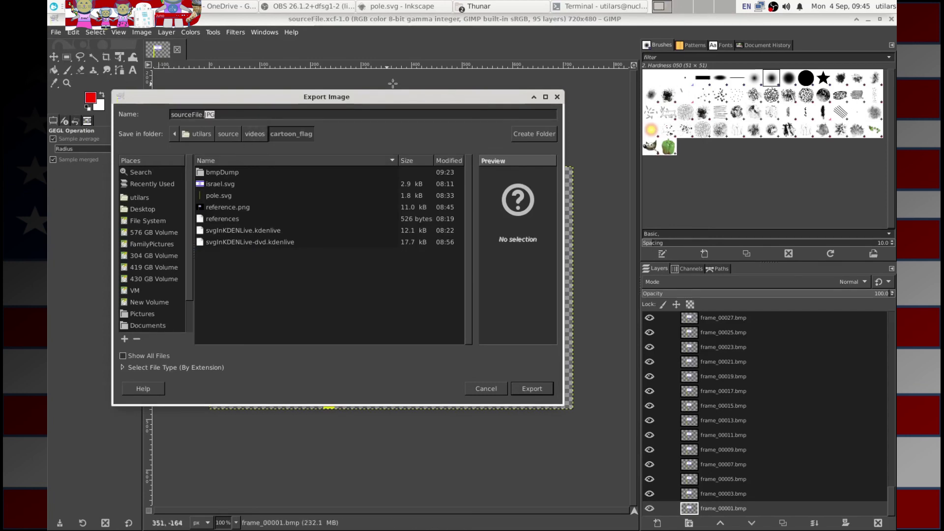
{"action": "key", "text": "BackSpace"}
{"action": "key", "text": "BackSpace"}
{"action": "key", "text": "BackSpace"}
{"action": "type", "text": "gif"}
{"action": "left_click", "coordinate": [545, 394]}
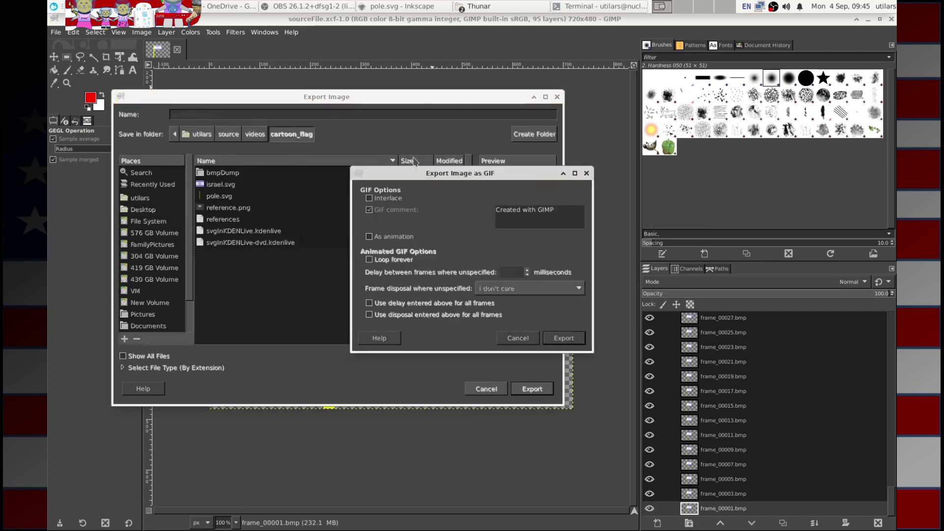
Extend the GIF comment to read "Created with GIMP; ObsStudio; InkScape and KDENLive".
{"action": "left_click_drag", "start_coordinate": [420, 181], "coordinate": [325, 115]}
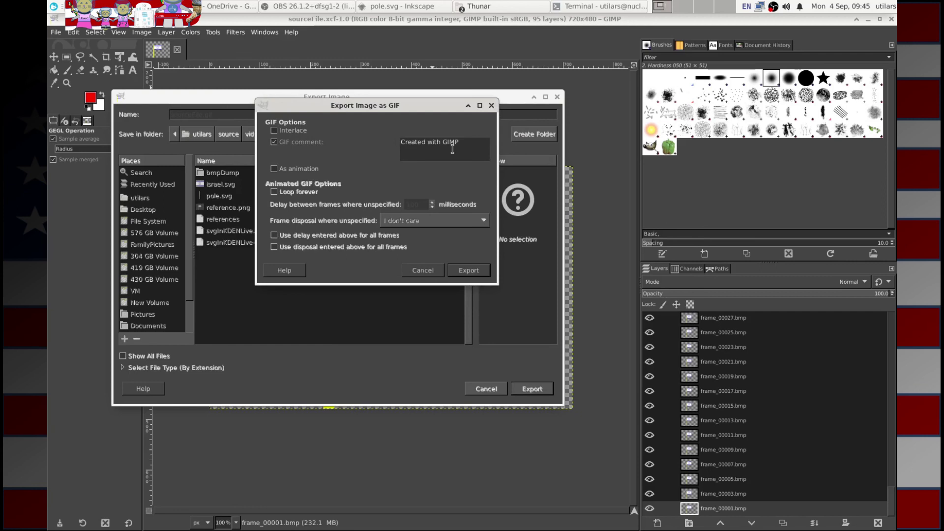
{"action": "left_click_drag", "start_coordinate": [459, 144], "coordinate": [404, 148]}
{"action": "left_click", "coordinate": [474, 145]}
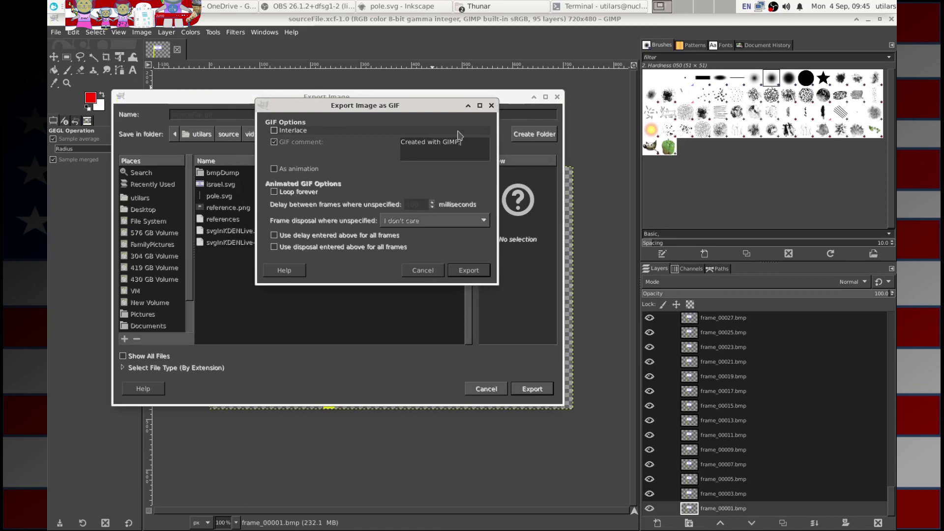
{"action": "type", "text": "; ObsStudio; InkScape and"}
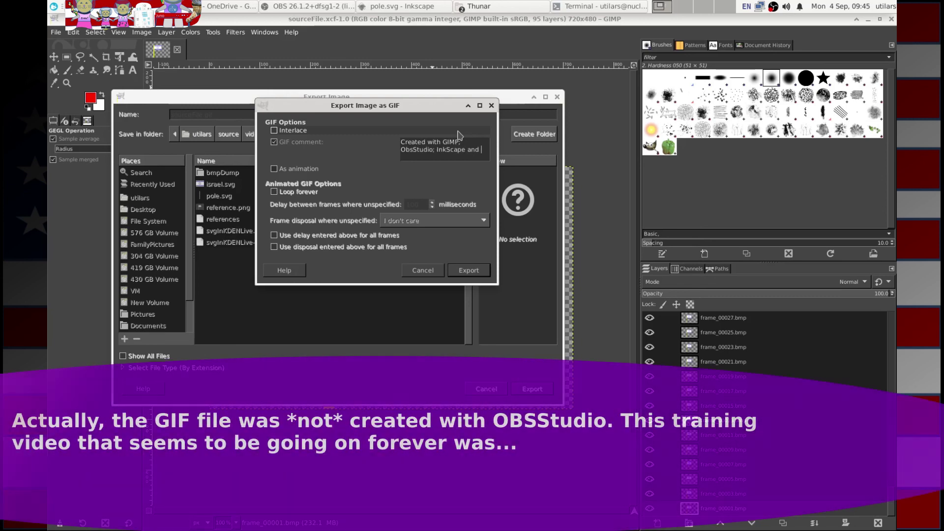
{"action": "type", "text": "KDENLive"}
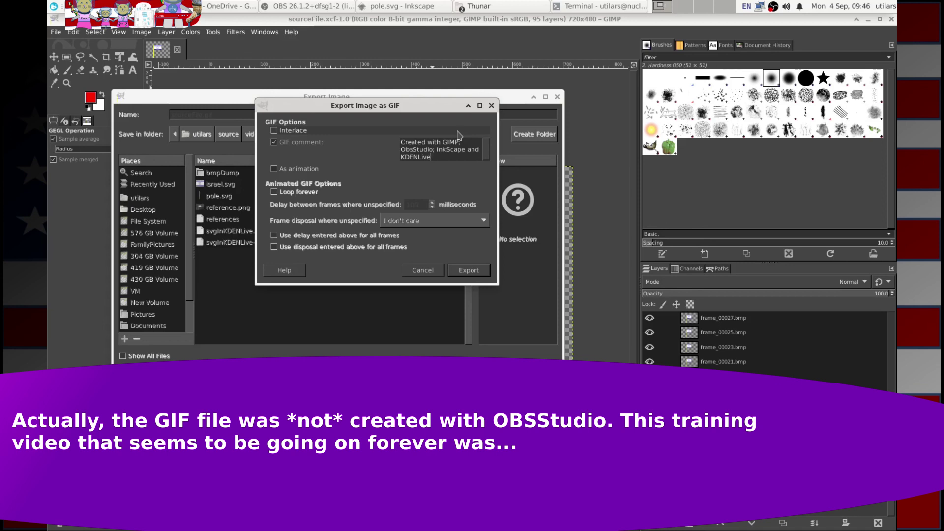
Export the GIF as an animation with frame disposal set to One frame per layer (replace).
{"action": "left_click", "coordinate": [274, 171]}
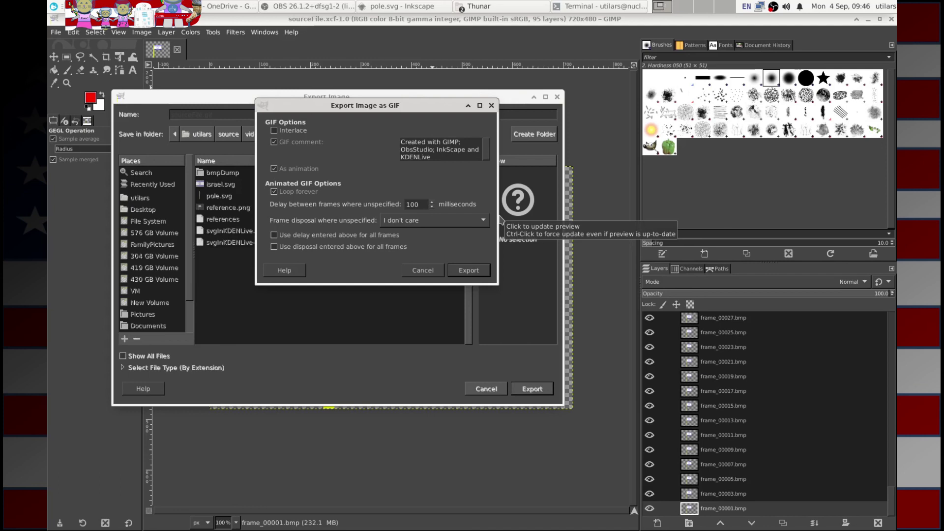
{"action": "left_click", "coordinate": [456, 223]}
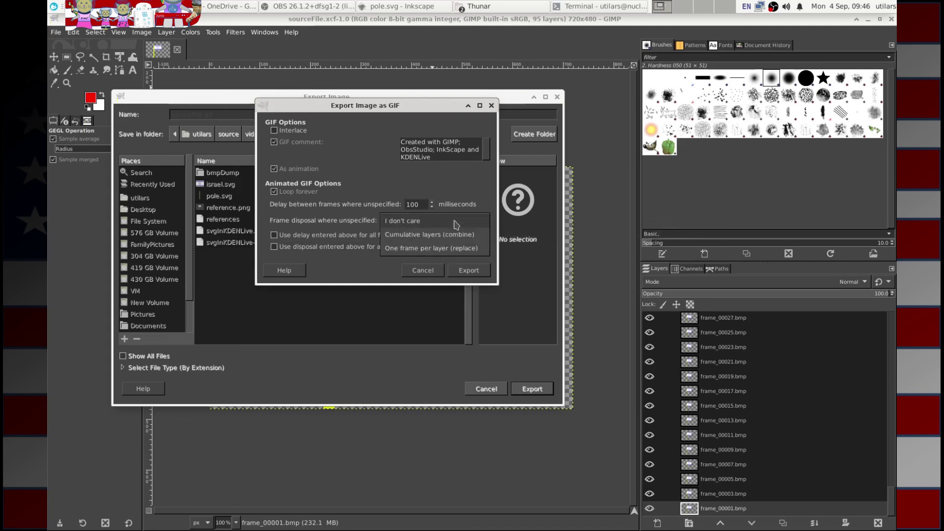
{"action": "left_click", "coordinate": [447, 248]}
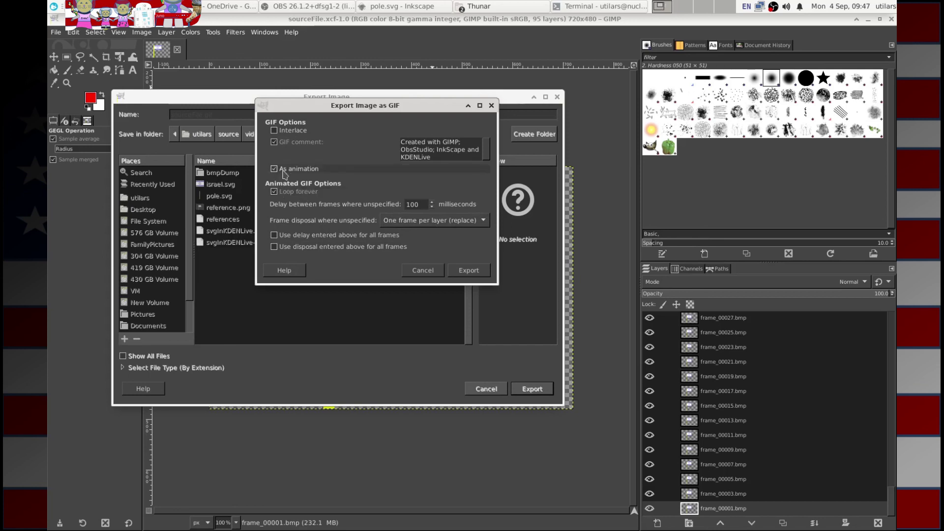
{"action": "left_click_drag", "start_coordinate": [331, 103], "coordinate": [370, 176]}
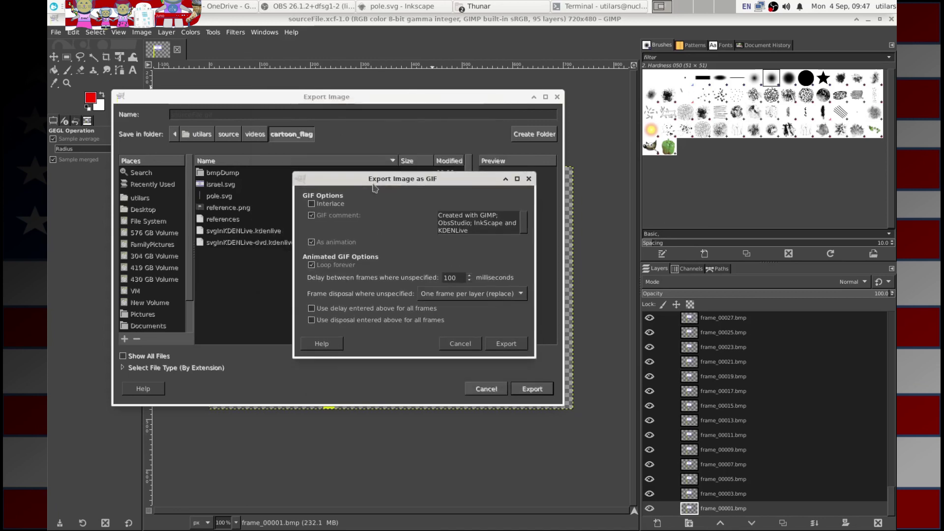
{"action": "left_click", "coordinate": [507, 344]}
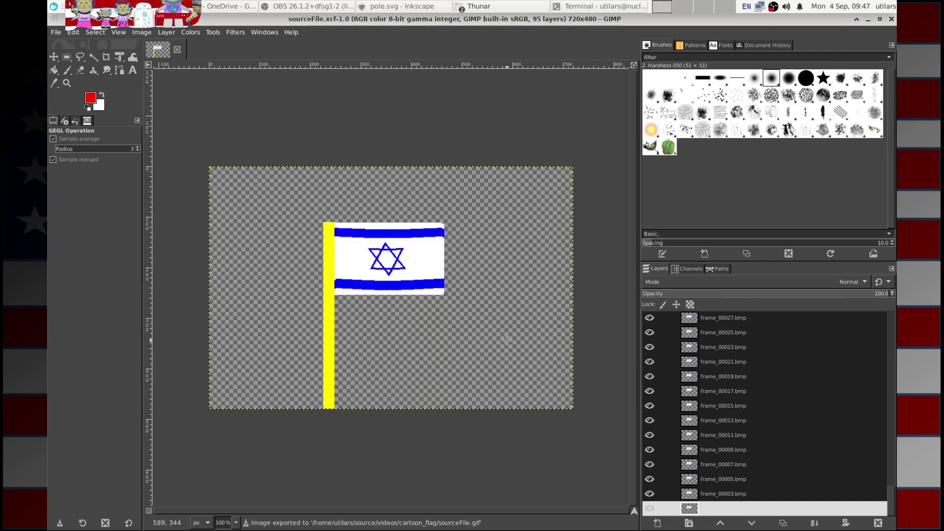
{"action": "left_click", "coordinate": [58, 33]}
{"action": "left_click", "coordinate": [101, 194]}
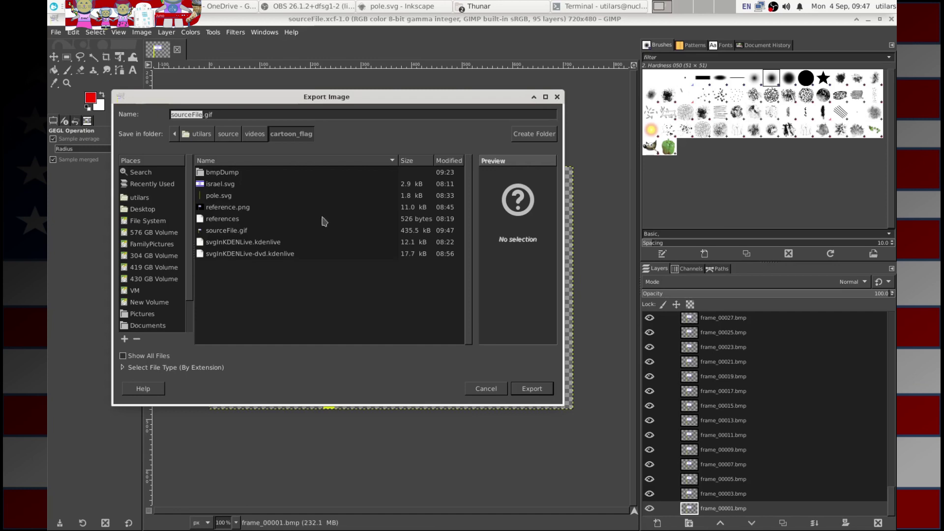
{"action": "left_click", "coordinate": [505, 389]}
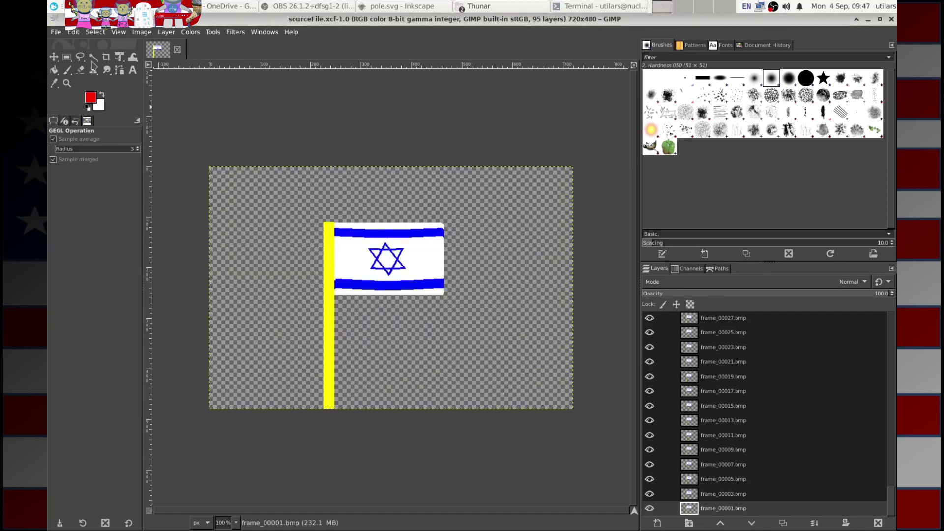
Open a new file manager window and browse from the home folder to source/videos/cartoon_flag.
{"action": "left_click", "coordinate": [54, 6]}
{"action": "left_click", "coordinate": [165, 99]}
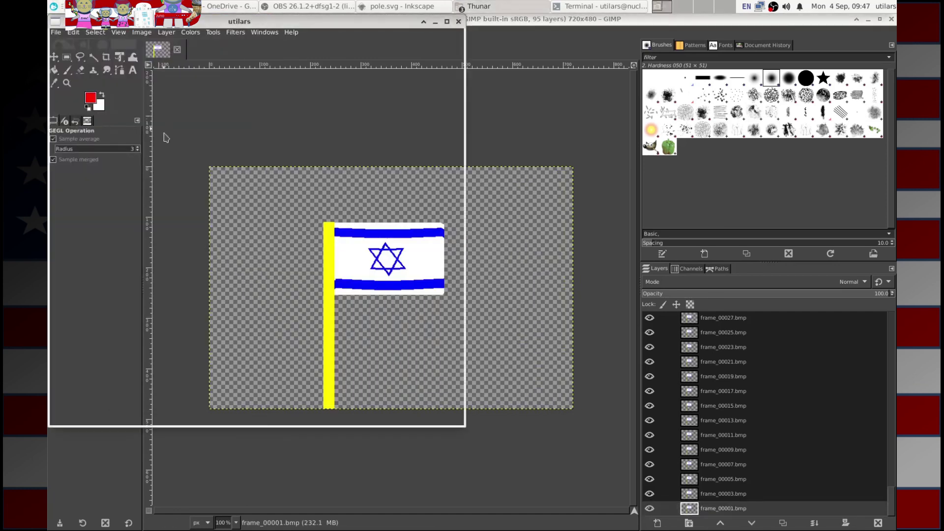
{"action": "left_click_drag", "start_coordinate": [249, 29], "coordinate": [367, 47]}
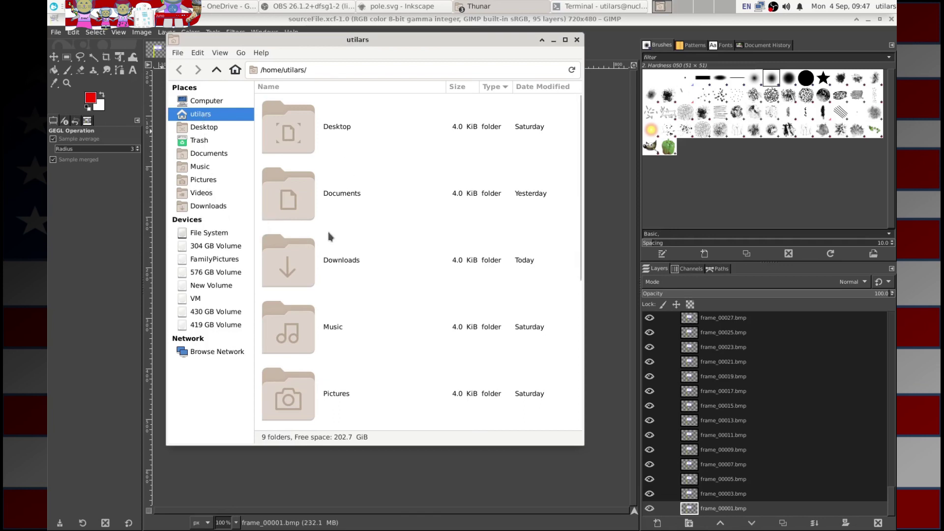
{"action": "scroll", "coordinate": [329, 233], "scroll_direction": "down", "scroll_amount": 1}
{"action": "scroll", "coordinate": [320, 284], "scroll_direction": "down", "scroll_amount": 6}
{"action": "double_click", "coordinate": [309, 303]}
{"action": "double_click", "coordinate": [314, 148]}
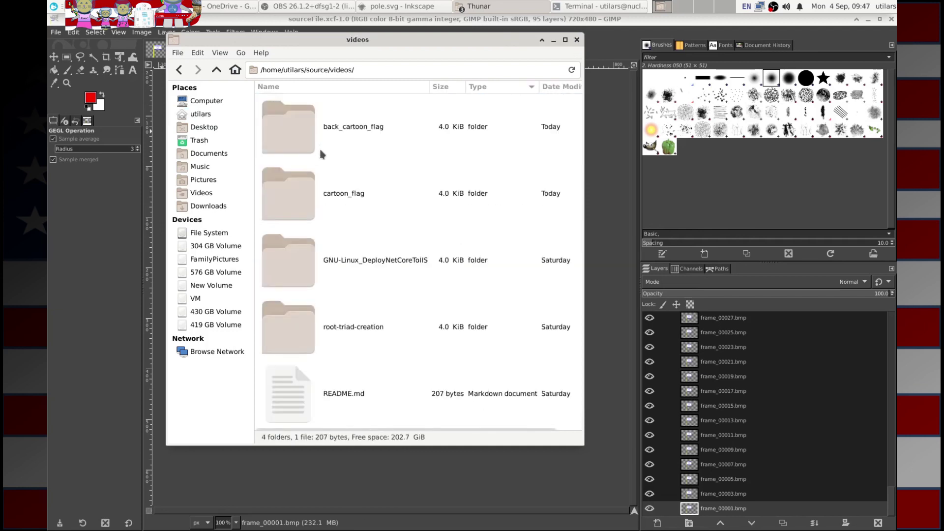
{"action": "left_click", "coordinate": [293, 197]}
{"action": "double_click", "coordinate": [293, 194]}
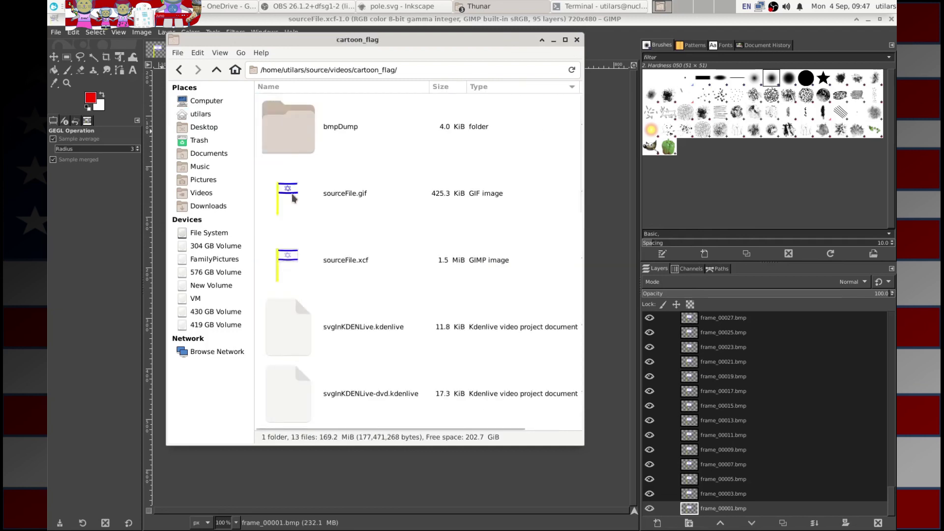
Start renaming sourceFile.gif and enter israel.gif as its new name.
{"action": "left_click", "coordinate": [344, 195]}
{"action": "right_click", "coordinate": [344, 196]}
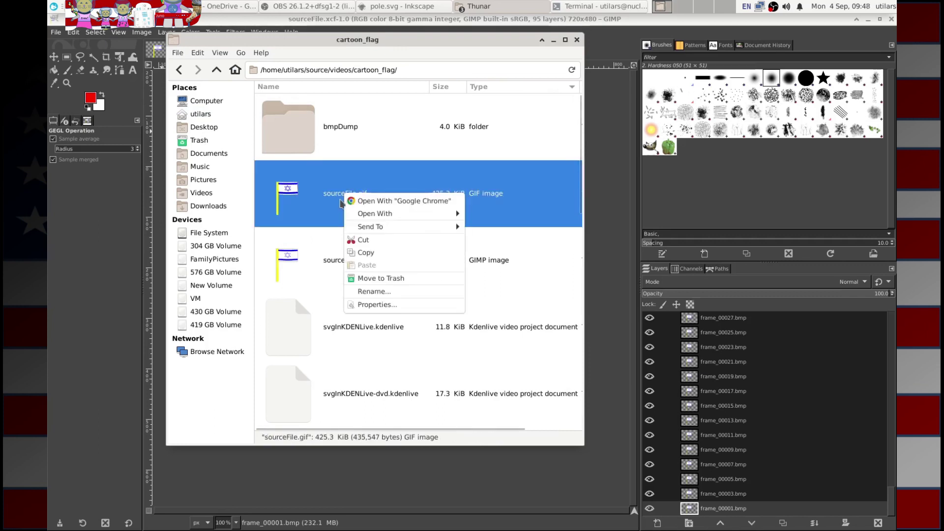
{"action": "left_click", "coordinate": [383, 290]}
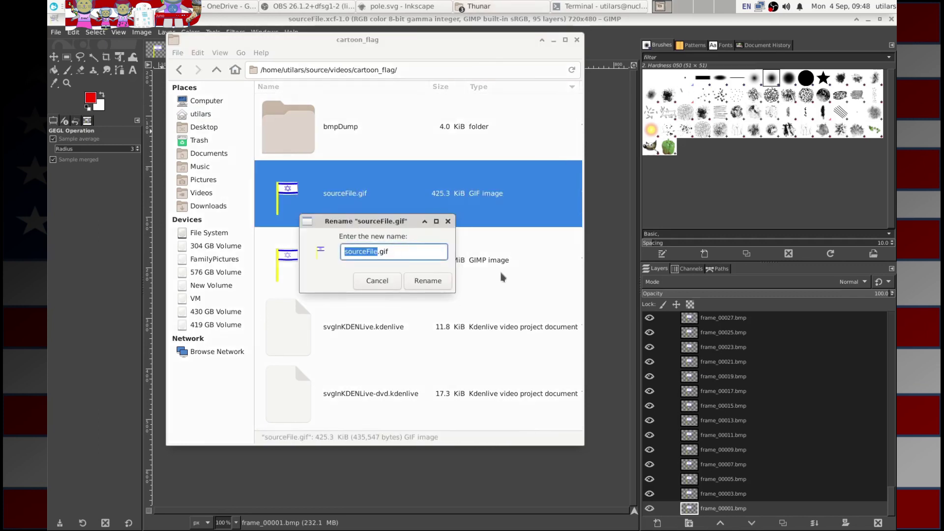
{"action": "key", "text": "BackSpace"}
{"action": "type", "text": "israel"}
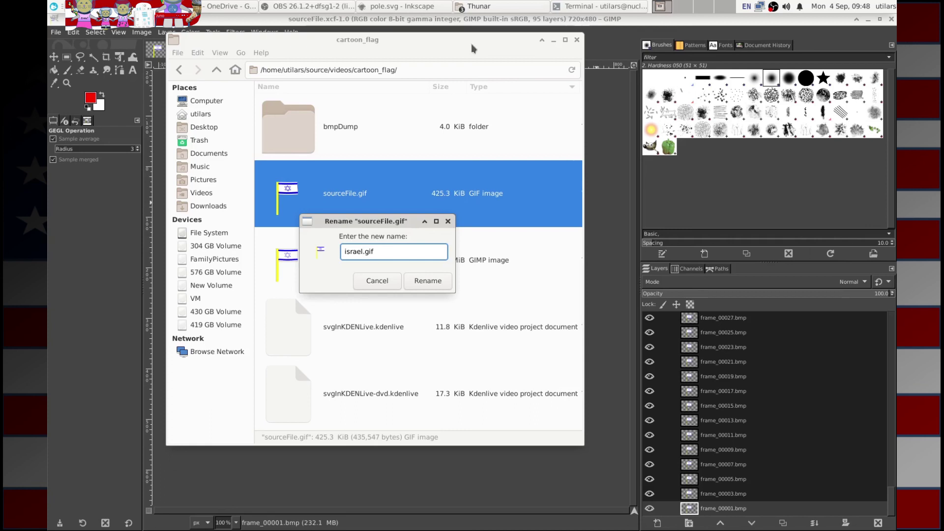
{"action": "left_click", "coordinate": [206, 6]}
{"action": "left_click", "coordinate": [195, 24]}
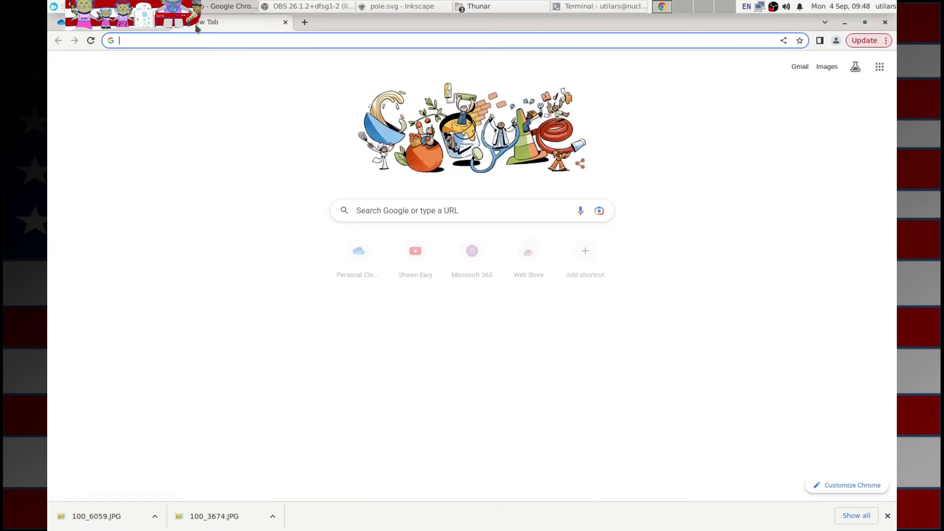
{"action": "type", "text": "is"}
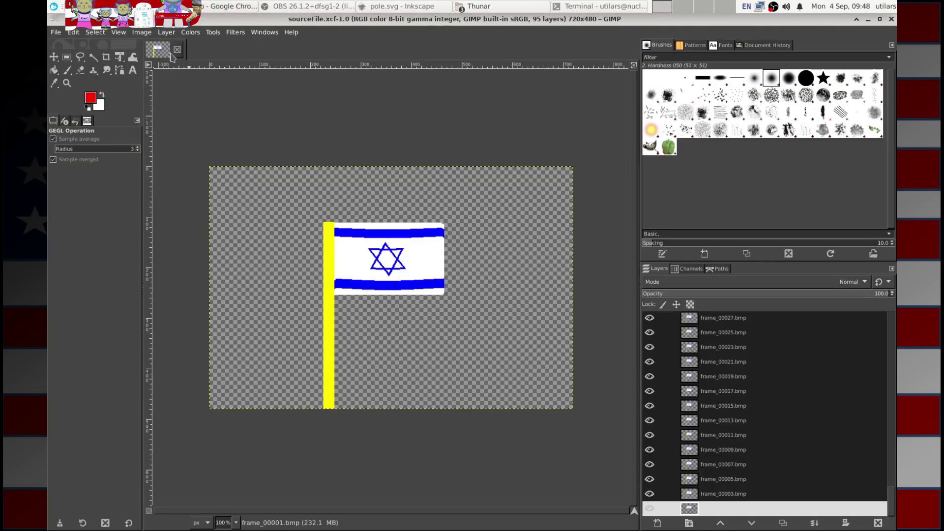
Return to the cartoon_flag file manager window with the pending rename and apply the new name israel.gif.
{"action": "left_click", "coordinate": [503, 6]}
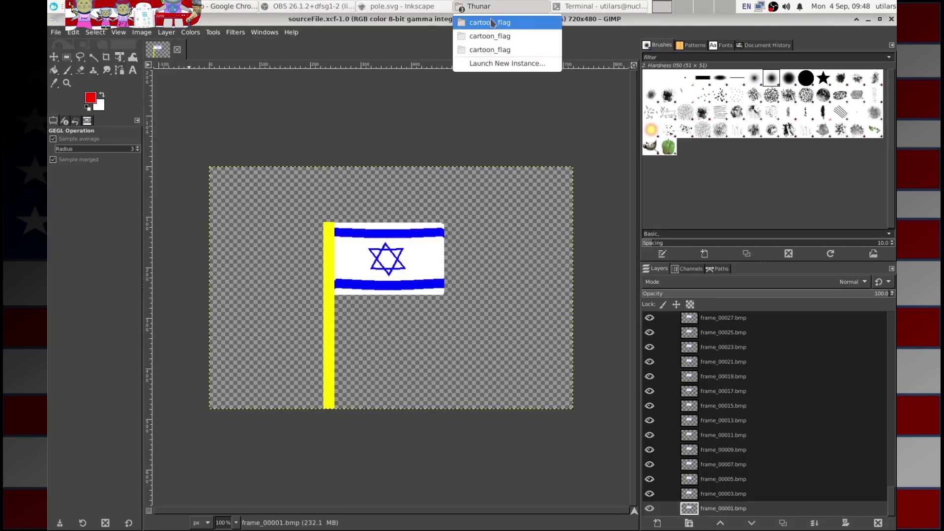
{"action": "left_click", "coordinate": [493, 50]}
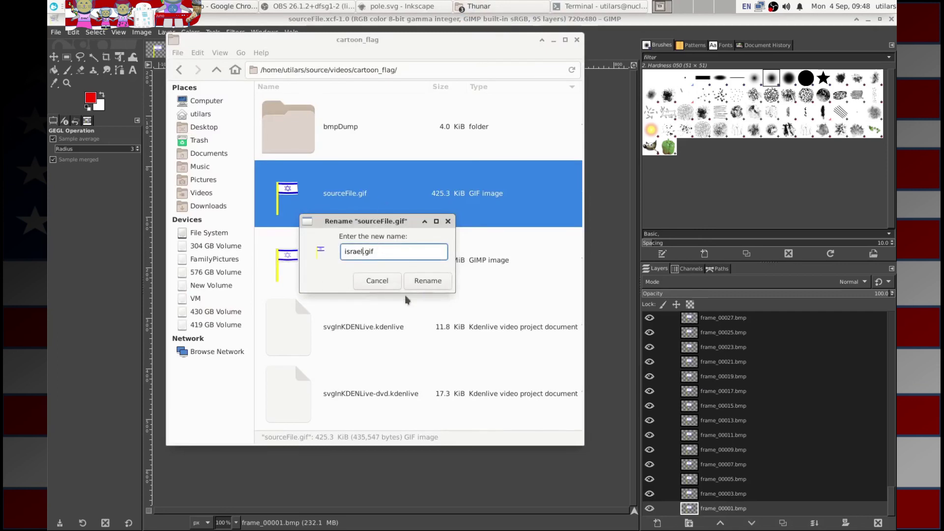
{"action": "left_click", "coordinate": [426, 281]}
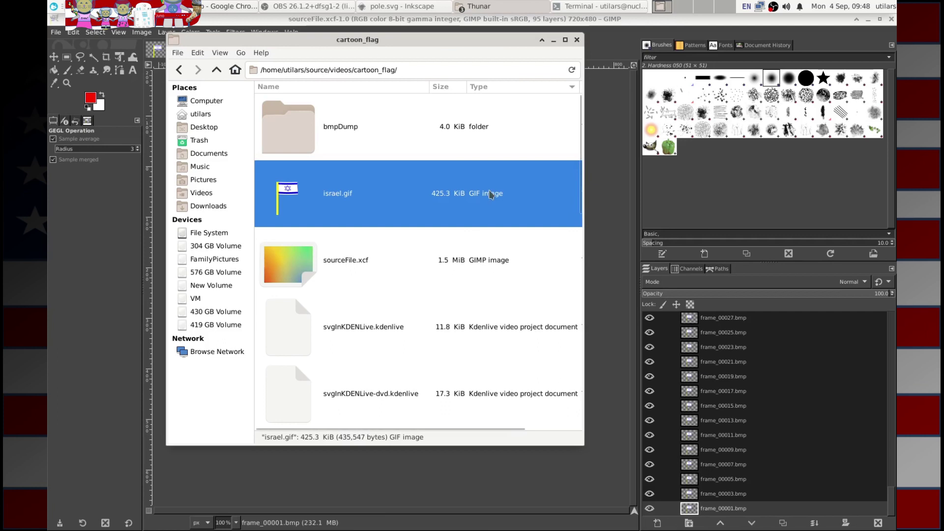
Open israel.gif from the cartoon_flag folder in Google Chrome.
{"action": "right_click", "coordinate": [372, 202]}
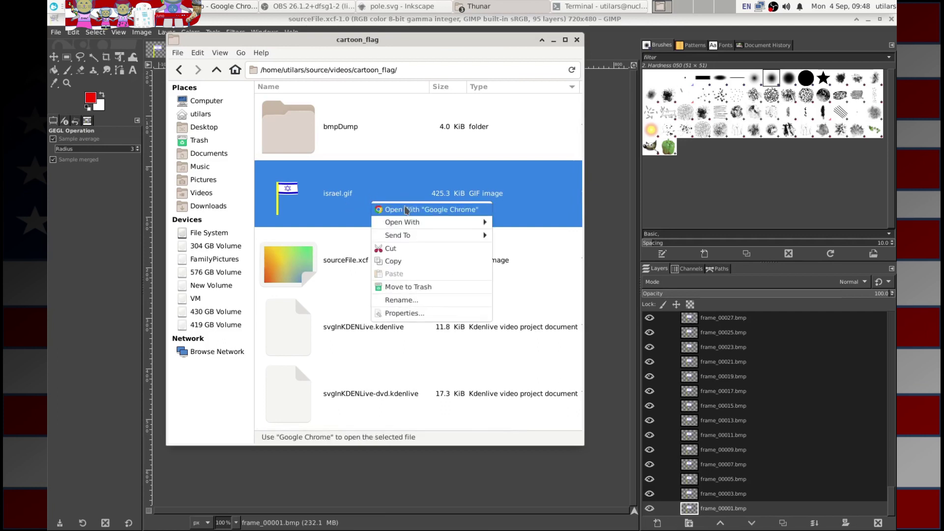
{"action": "left_click", "coordinate": [406, 210]}
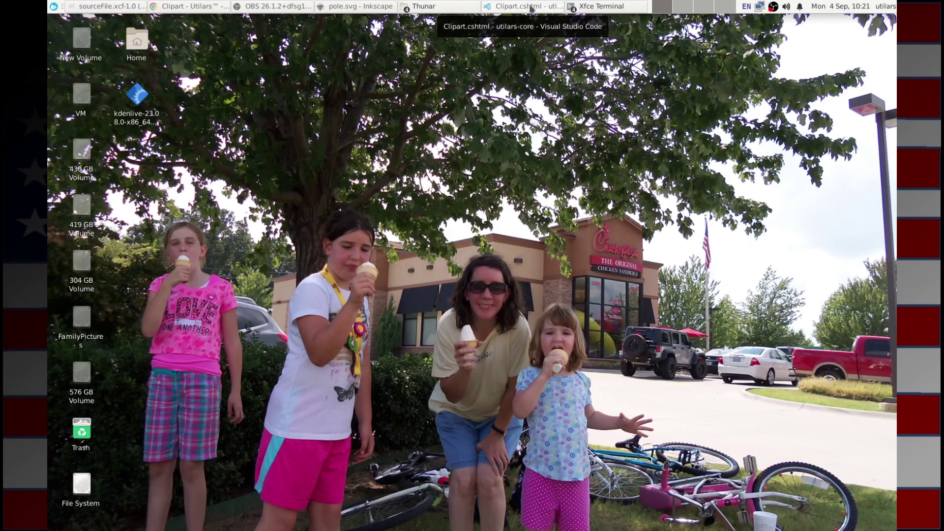
View the Clipart page in Chrome, and switch to Clipart.cshtml in a maximized Visual Studio Code window.
{"action": "left_click", "coordinate": [200, 5]}
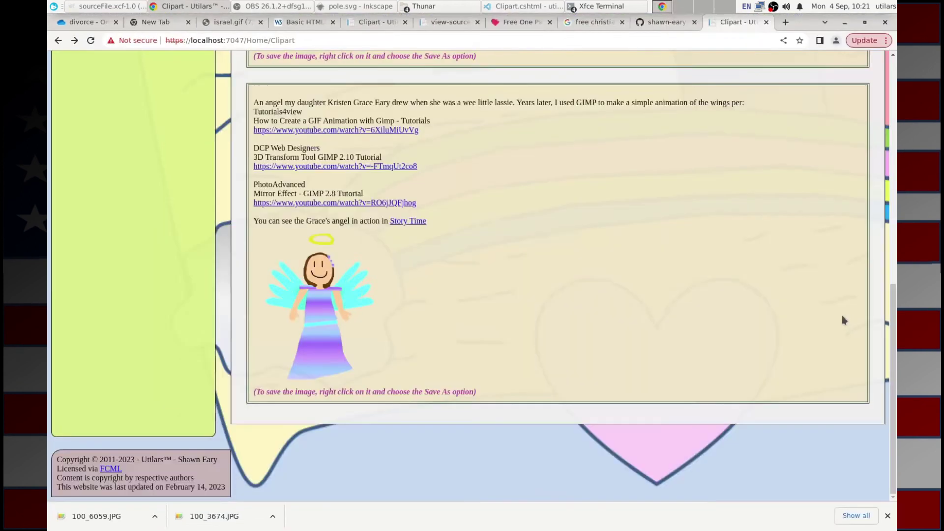
{"action": "left_click", "coordinate": [845, 320]}
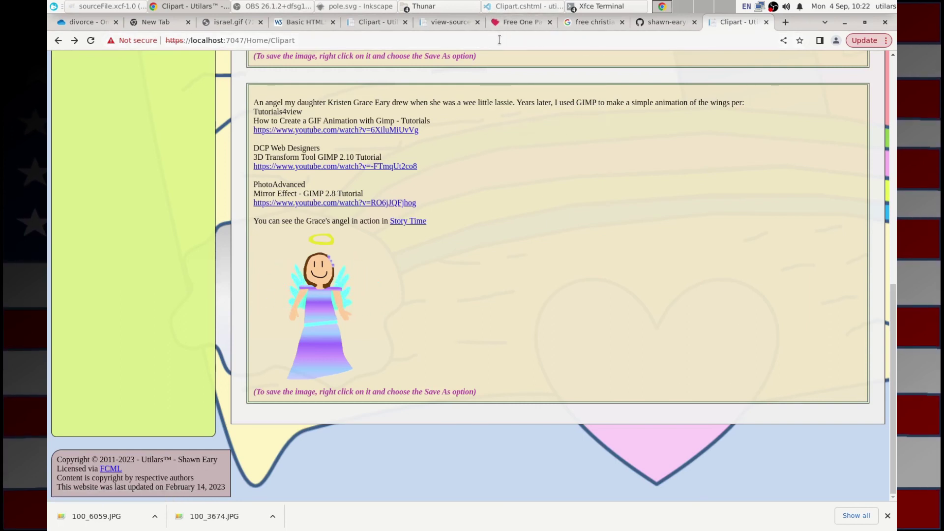
{"action": "left_click", "coordinate": [514, 7]}
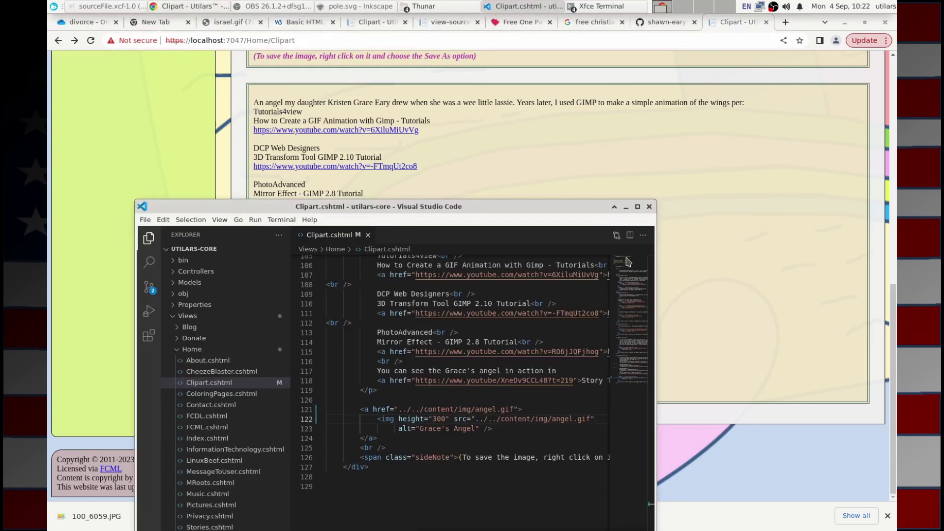
{"action": "left_click", "coordinate": [637, 206]}
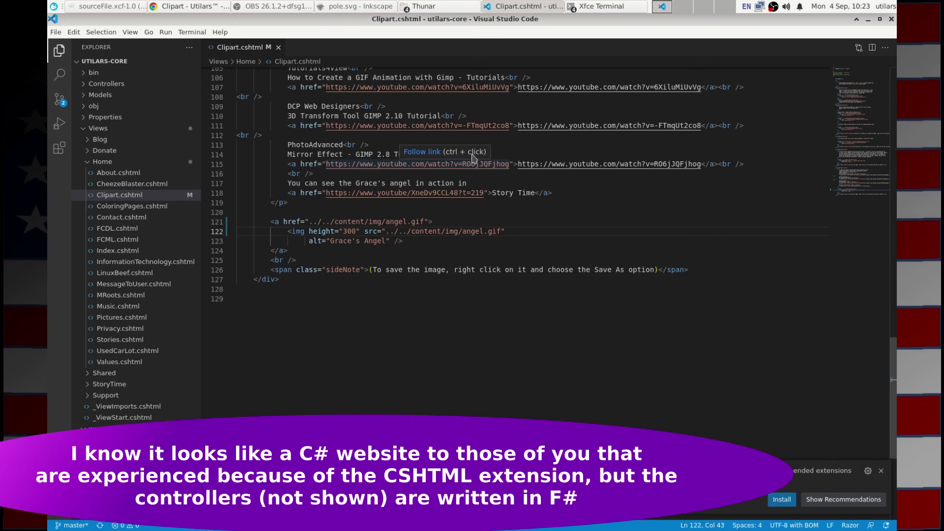
Copy the whole angel generalItem div in Clipart.cshtml and paste a duplicate below it, separated by blank lines.
{"action": "scroll", "coordinate": [350, 266], "scroll_direction": "up", "scroll_amount": 3}
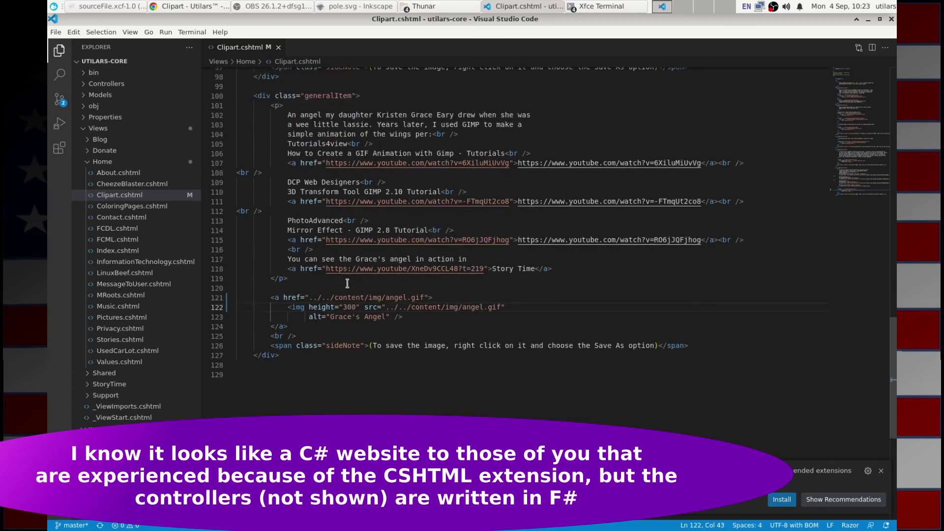
{"action": "left_click_drag", "start_coordinate": [295, 356], "coordinate": [203, 89]}
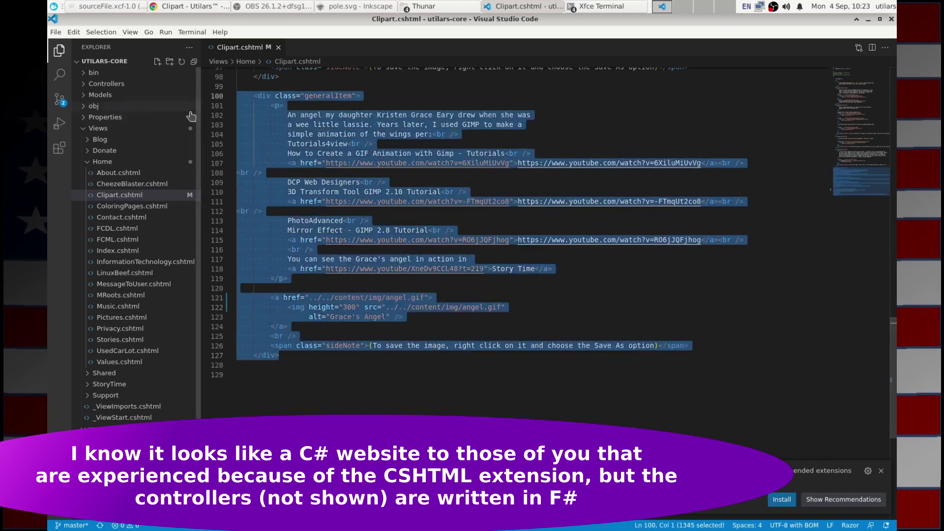
{"action": "scroll", "coordinate": [341, 330], "scroll_direction": "down", "scroll_amount": 2}
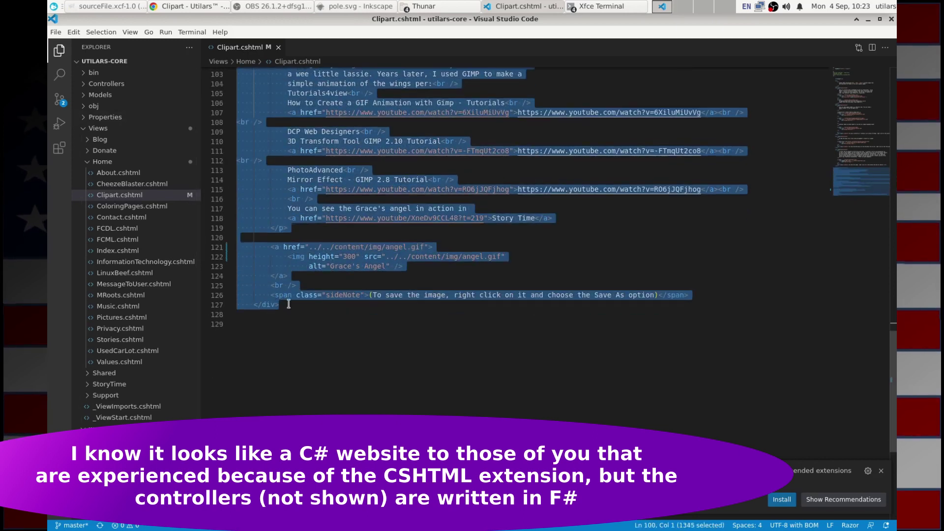
{"action": "left_click", "coordinate": [289, 304]}
{"action": "key", "text": "Return"}
{"action": "key", "text": "Return"}
{"action": "key", "text": "Return"}
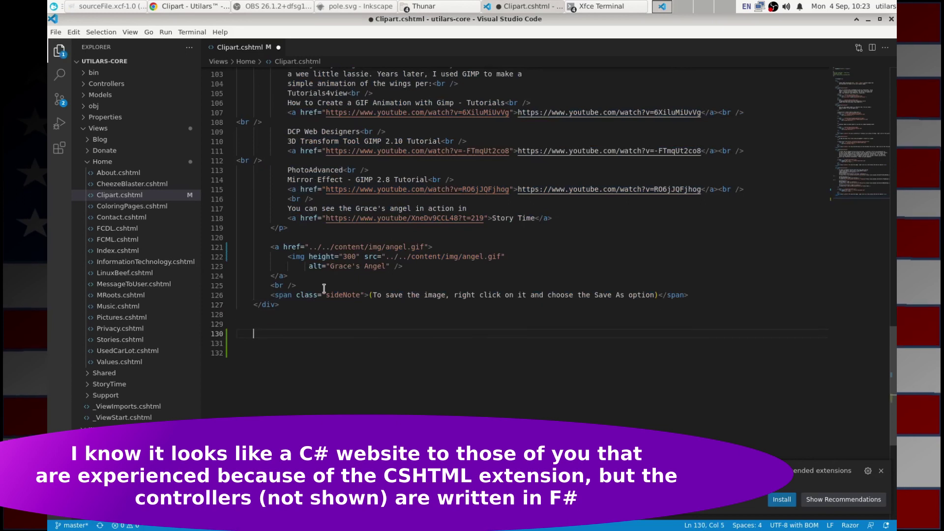
{"action": "key", "text": "ctrl+v"}
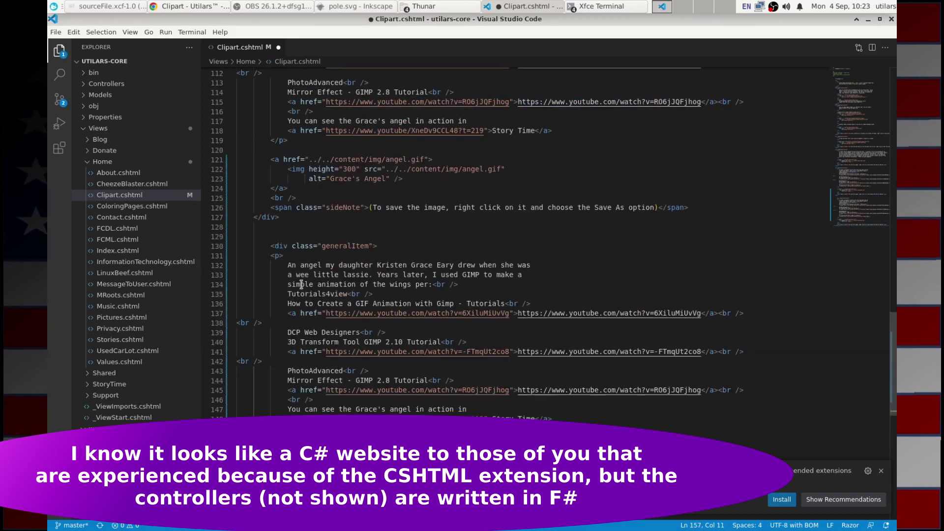
Outdent the duplicated block's opening div tag to match the indentation of the original generalItem div.
{"action": "left_click", "coordinate": [270, 246]}
{"action": "key", "text": "BackSpace"}
{"action": "scroll", "coordinate": [344, 233], "scroll_direction": "down", "scroll_amount": 3}
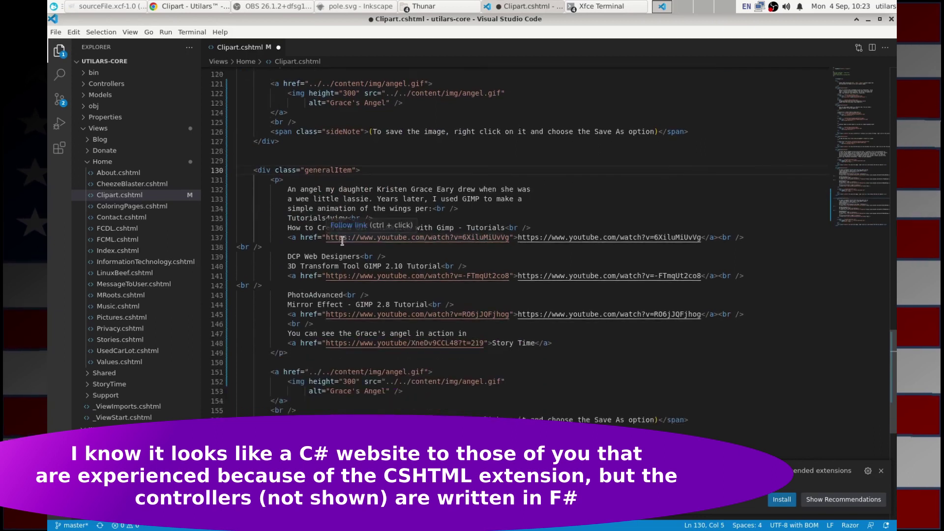
{"action": "scroll", "coordinate": [325, 217], "scroll_direction": "down", "scroll_amount": 1}
{"action": "key", "text": "End"}
{"action": "key", "text": "Down"}
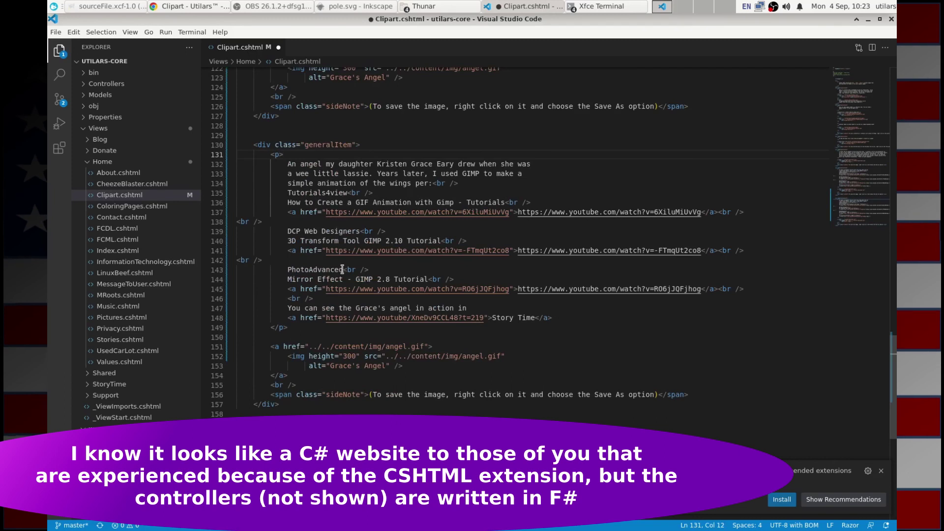
Delete the entire descriptive paragraph from the duplicated block, along with the blank line below it.
{"action": "left_click_drag", "start_coordinate": [564, 319], "coordinate": [211, 167]}
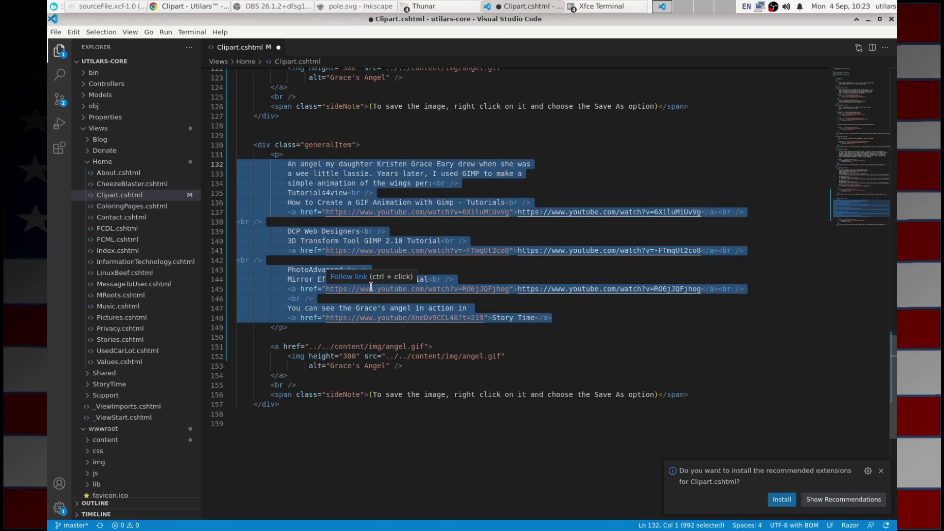
{"action": "left_click", "coordinate": [390, 202]}
{"action": "left_click_drag", "start_coordinate": [291, 202], "coordinate": [515, 202]}
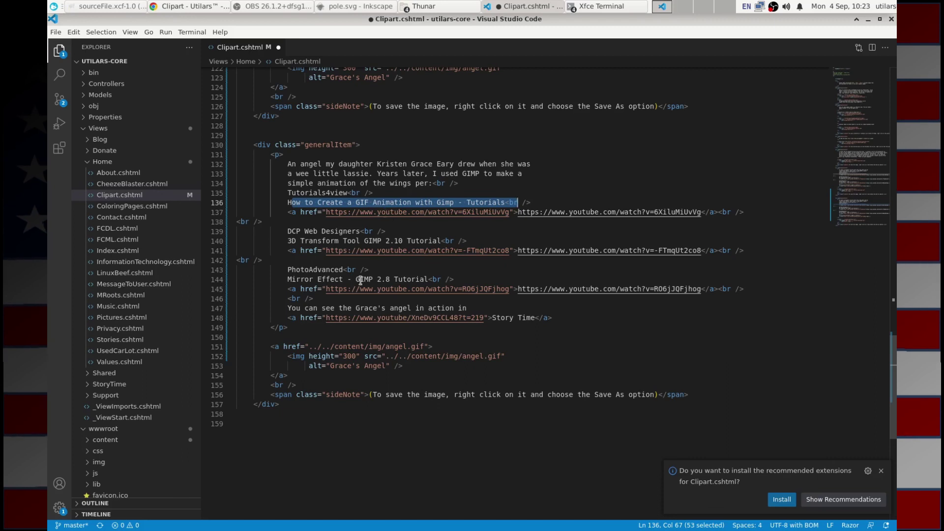
{"action": "left_click", "coordinate": [298, 327]}
{"action": "left_click_drag", "start_coordinate": [307, 328], "coordinate": [237, 154]}
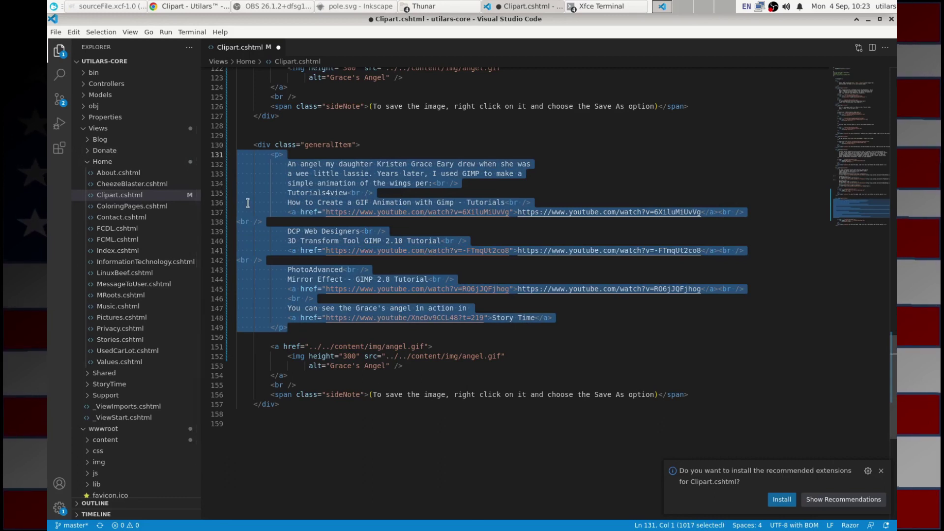
{"action": "key", "text": "Delete"}
{"action": "key", "text": "Delete"}
{"action": "key", "text": "Delete"}
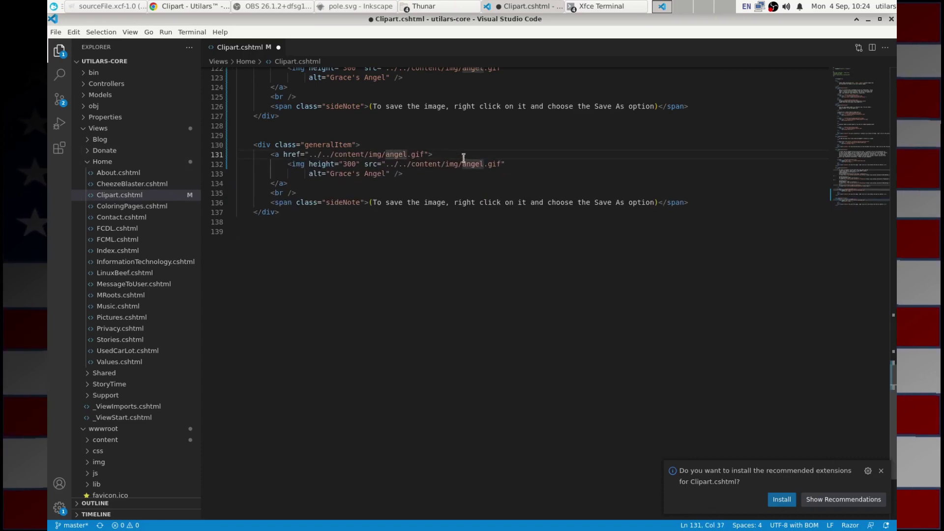
Change the duplicated block's link target from angel.gif to israelFlag.gif.
{"action": "key", "text": "Delete"}
{"action": "key", "text": "Delete"}
{"action": "key", "text": "Delete"}
{"action": "key", "text": "Delete"}
{"action": "key", "text": "BackSpace"}
{"action": "type", "text": "is"}
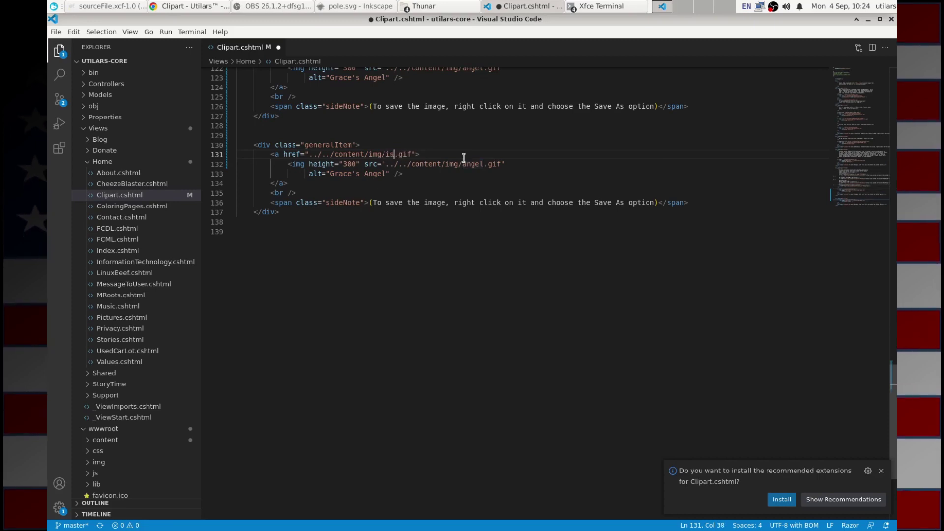
{"action": "type", "text": "rael"}
{"action": "type", "text": "Falg"}
{"action": "key", "text": "BackSpace"}
{"action": "key", "text": "Right"}
{"action": "type", "text": "a"}
{"action": "key", "text": "Left"}
{"action": "key", "text": "Left"}
{"action": "key", "text": "Left"}
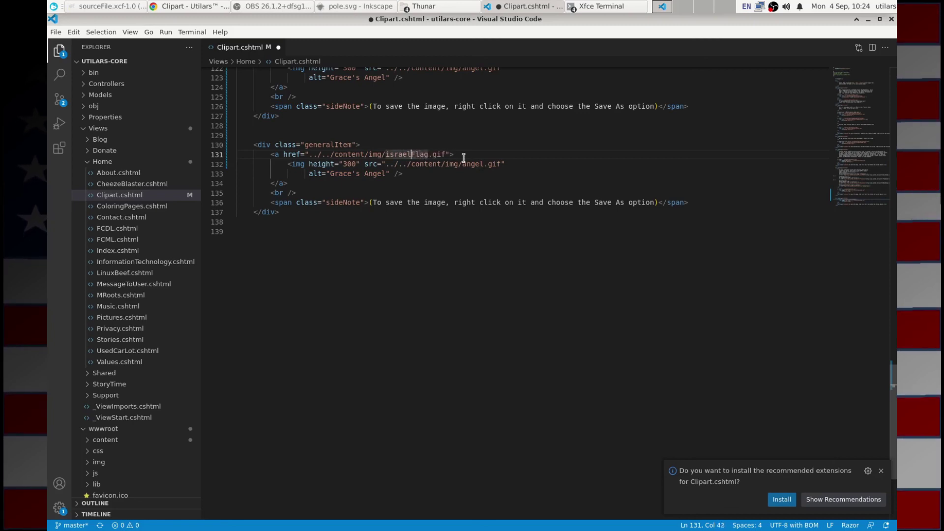
Copy the file name israelFlag.gif from the link and use it to replace angel.gif in the duplicated image's source.
{"action": "key", "text": "shift+End"}
{"action": "key", "text": "shift+Left"}
{"action": "key", "text": "shift+Left"}
{"action": "key", "text": "ctrl+c"}
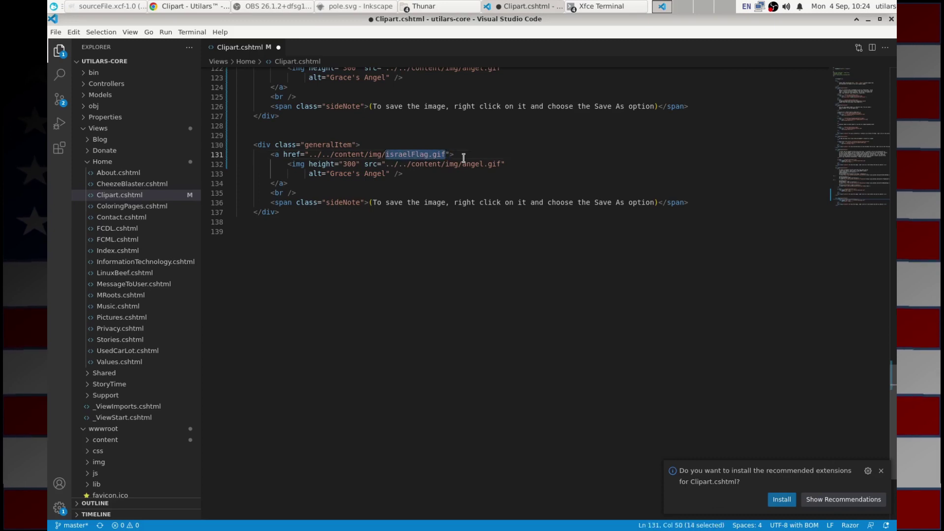
{"action": "key", "text": "Down"}
{"action": "key", "text": "Right"}
{"action": "key", "text": "shift+End"}
{"action": "key", "text": "shift+Left"}
{"action": "key", "text": "ctrl+v"}
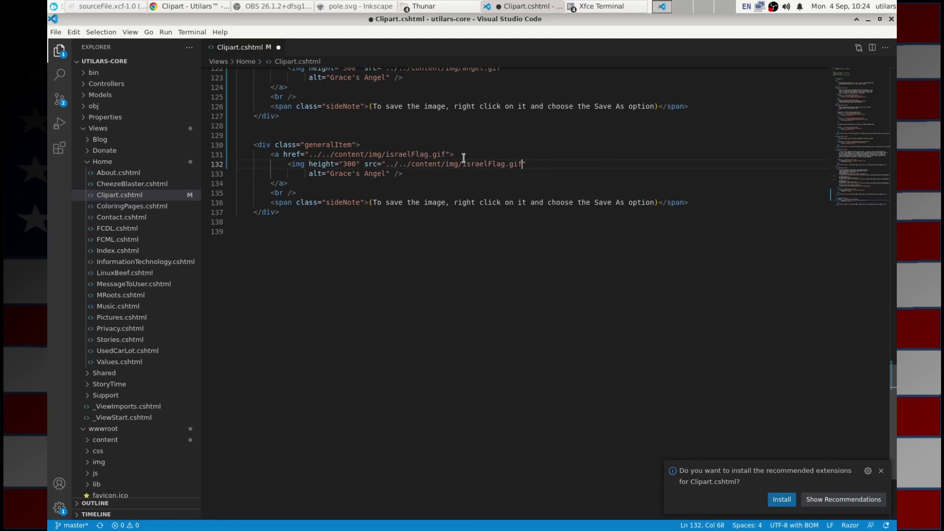
Replace the duplicated image's alt text with an "I Love" message naming the three loved ones.
{"action": "key", "text": "Down"}
{"action": "key", "text": "Left"}
{"action": "key", "text": "Left"}
{"action": "key", "text": "Left"}
{"action": "key", "text": "Left"}
{"action": "key", "text": "ctrl+Left"}
{"action": "key", "text": "shift+End"}
{"action": "key", "text": "shift+Left"}
{"action": "key", "text": "shift+Left"}
{"action": "key", "text": "shift+Left"}
{"action": "key", "text": "shift+Left"}
{"action": "key", "text": "BackSpace"}
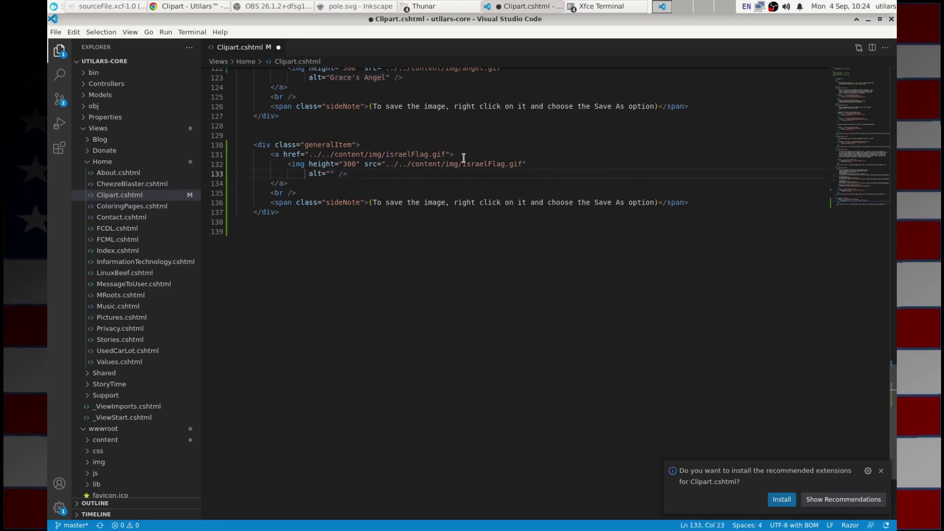
{"action": "type", "text": "I Love Grace, Faith and Hope"}
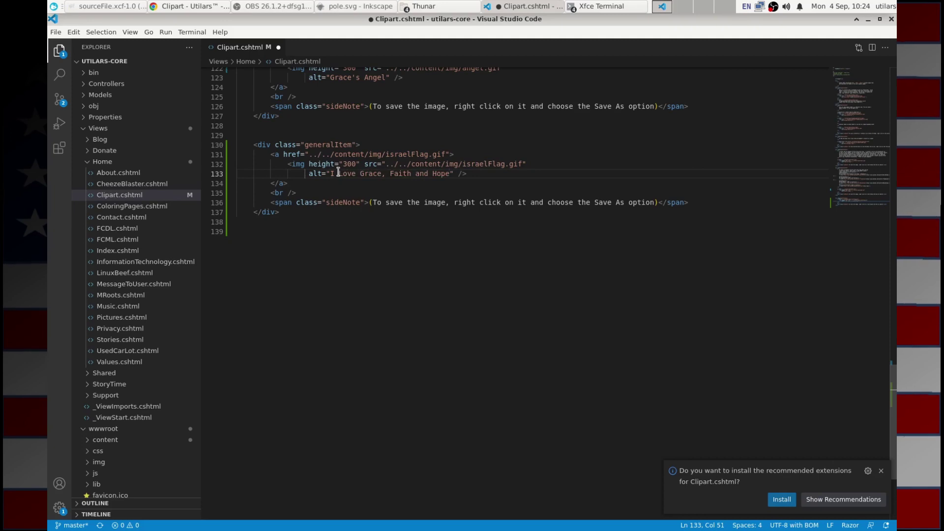
Switch to Chrome, search the web for "emojipedia heart" in a new tab, and open the Red Heart Emoji page.
{"action": "left_click", "coordinate": [187, 6]}
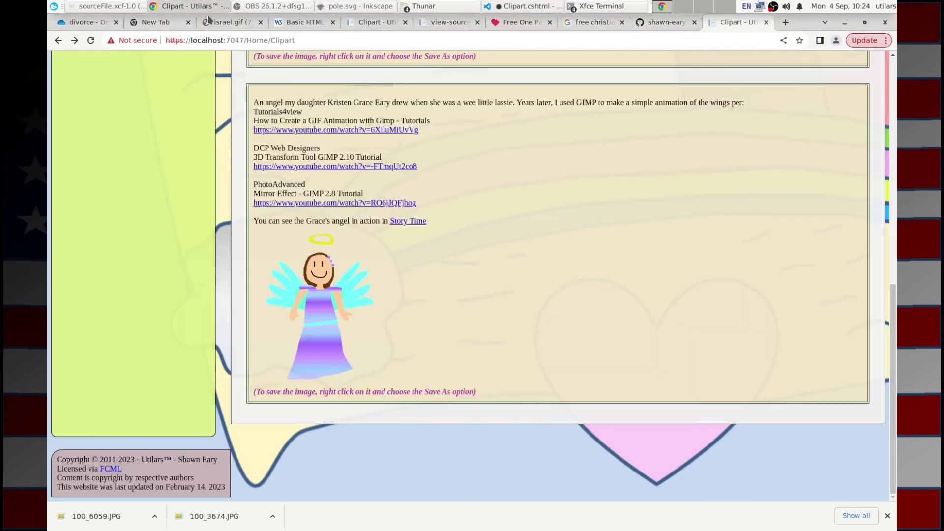
{"action": "left_click", "coordinate": [786, 22]}
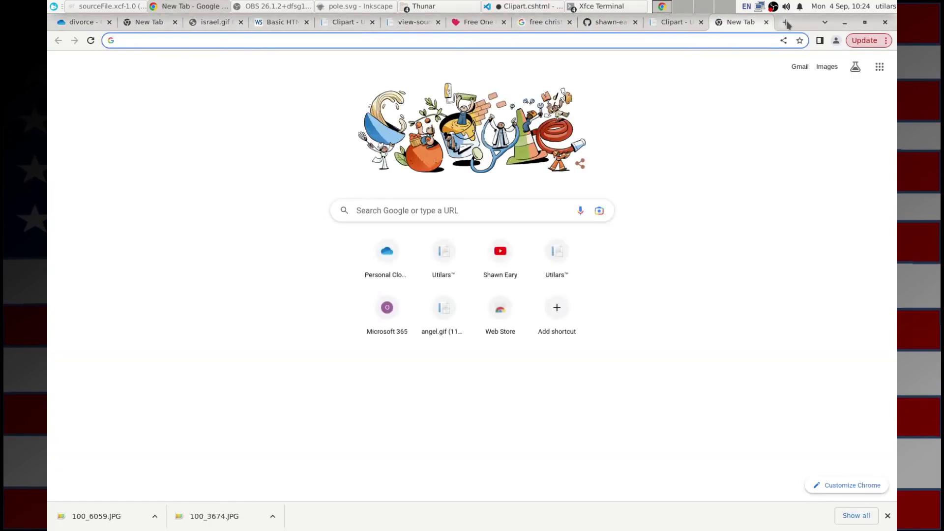
{"action": "type", "text": "e"}
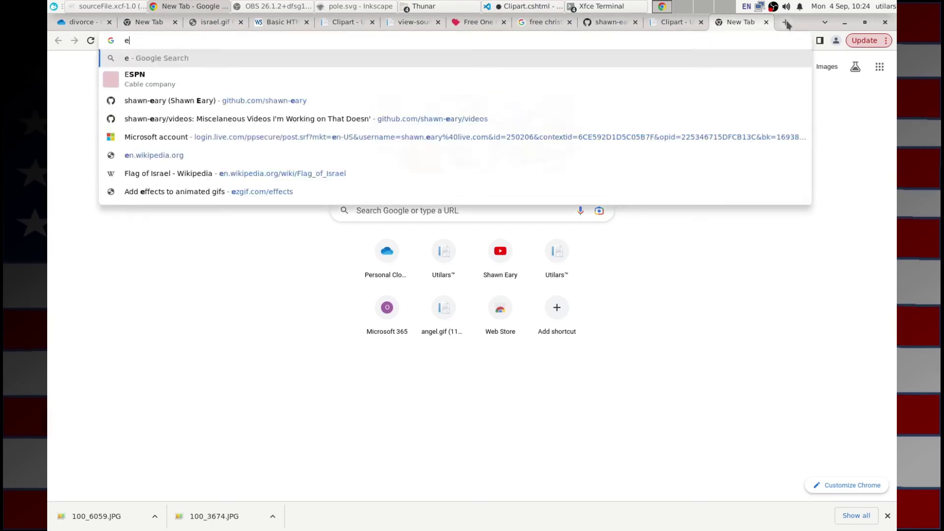
{"action": "type", "text": "mojipedia heart"}
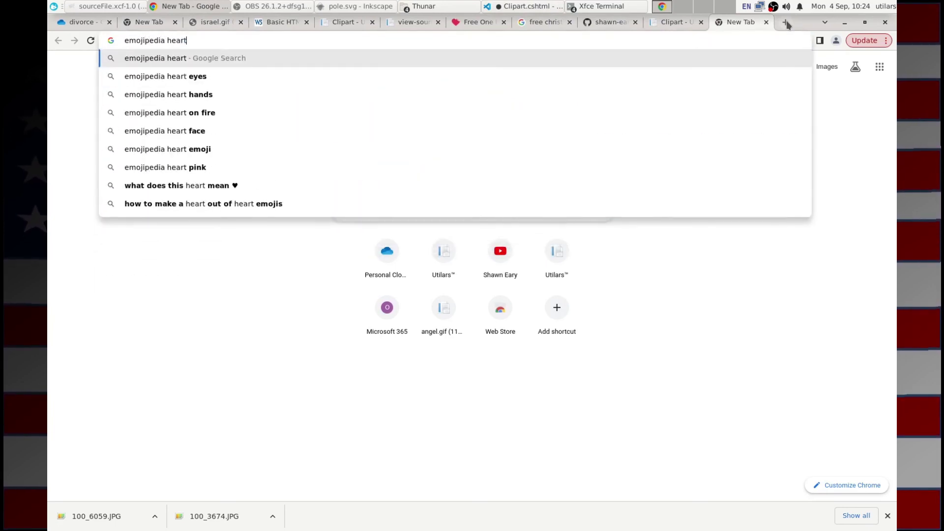
{"action": "key", "text": "Return"}
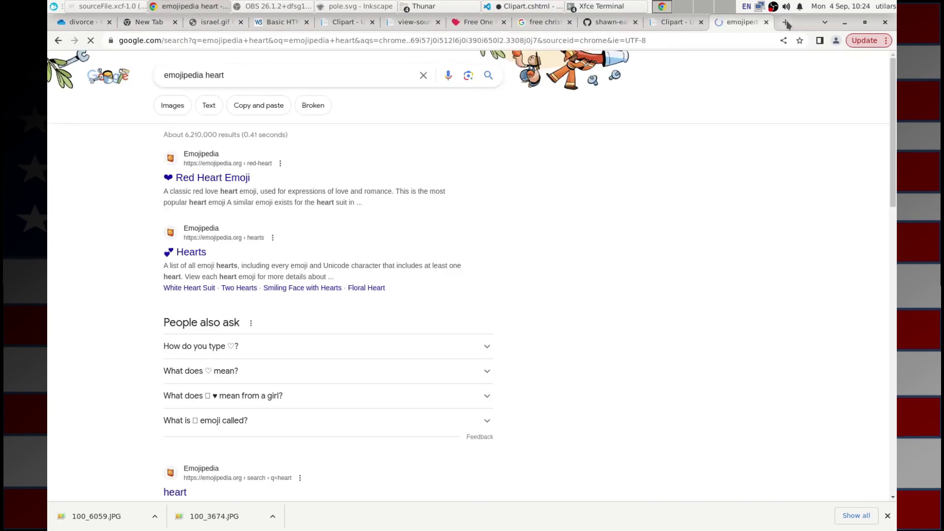
{"action": "left_click", "coordinate": [212, 182]}
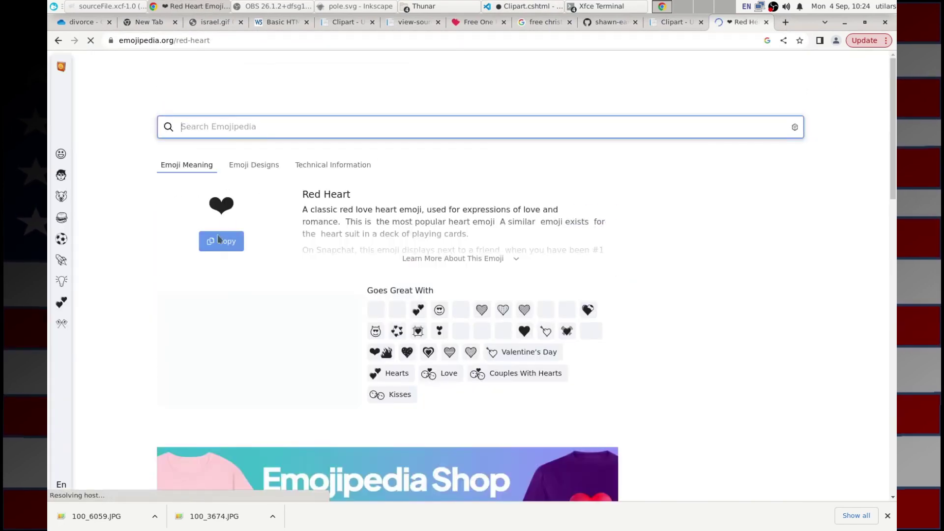
Search Emojipedia for "hearts" and look through the listed heart emojis.
{"action": "left_click", "coordinate": [225, 124]}
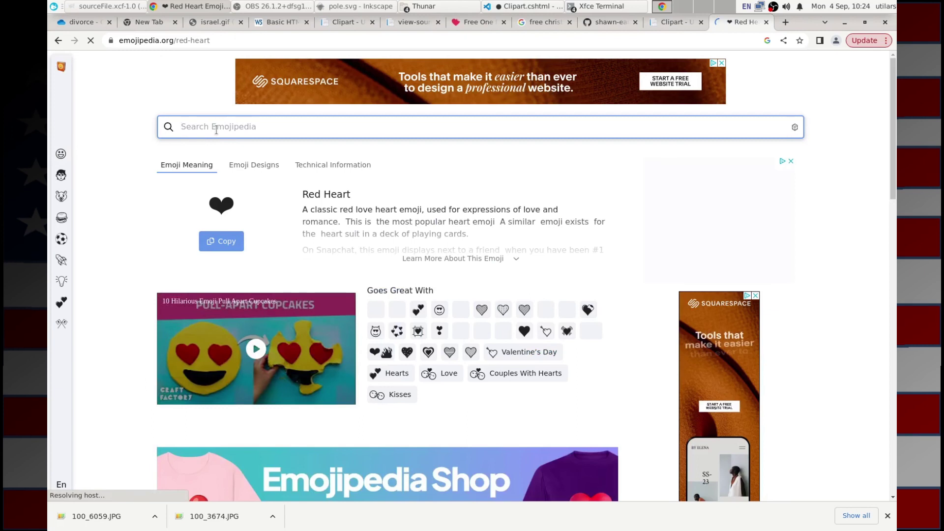
{"action": "type", "text": "hearts"}
{"action": "key", "text": "Return"}
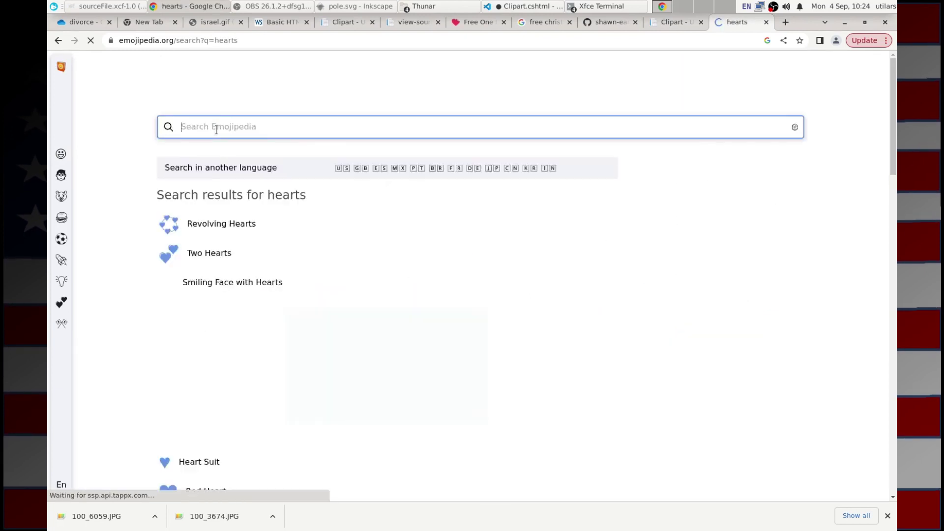
{"action": "scroll", "coordinate": [276, 177], "scroll_direction": "down", "scroll_amount": 8}
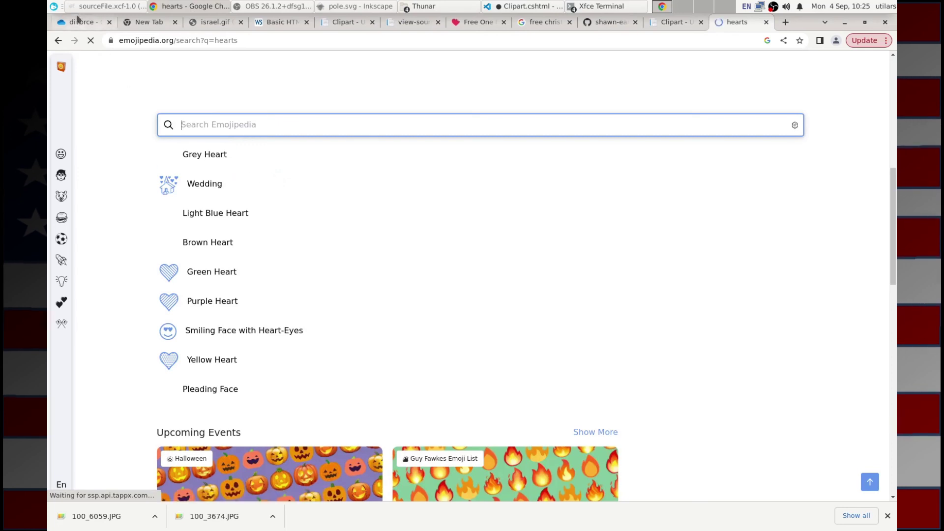
Open Firefox and load the Emojipedia hearts search page there using the address copied from Chrome.
{"action": "left_click", "coordinate": [54, 7]}
{"action": "key", "text": "Escape"}
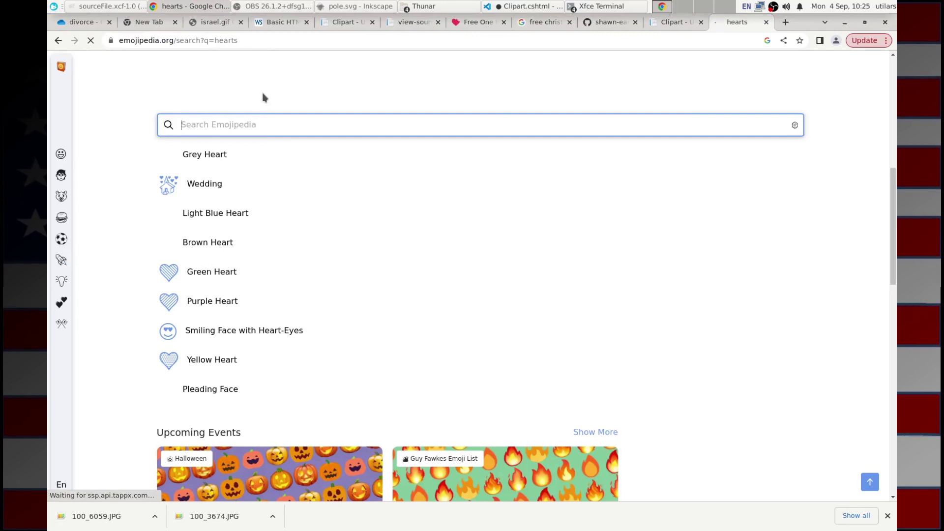
{"action": "left_click_drag", "start_coordinate": [559, 22], "coordinate": [550, 141]}
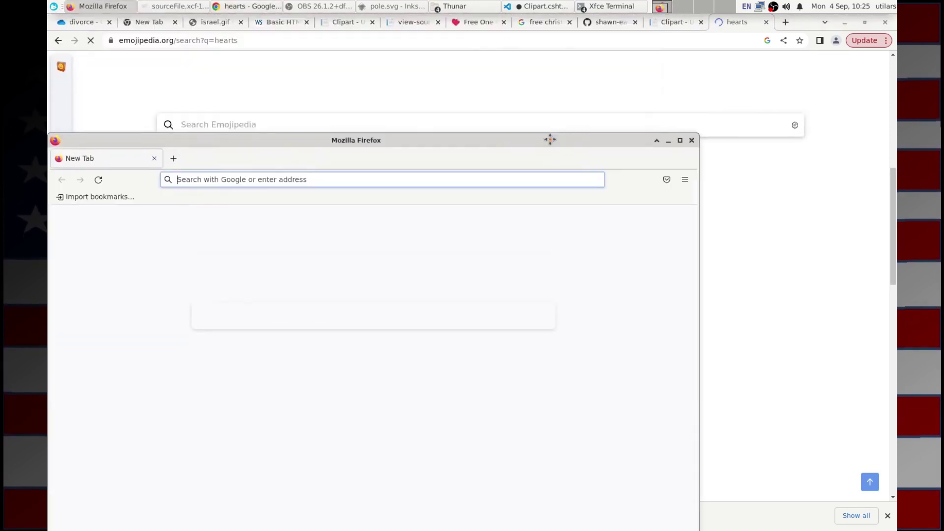
{"action": "left_click", "coordinate": [260, 41]}
{"action": "key", "text": "ctrl+c"}
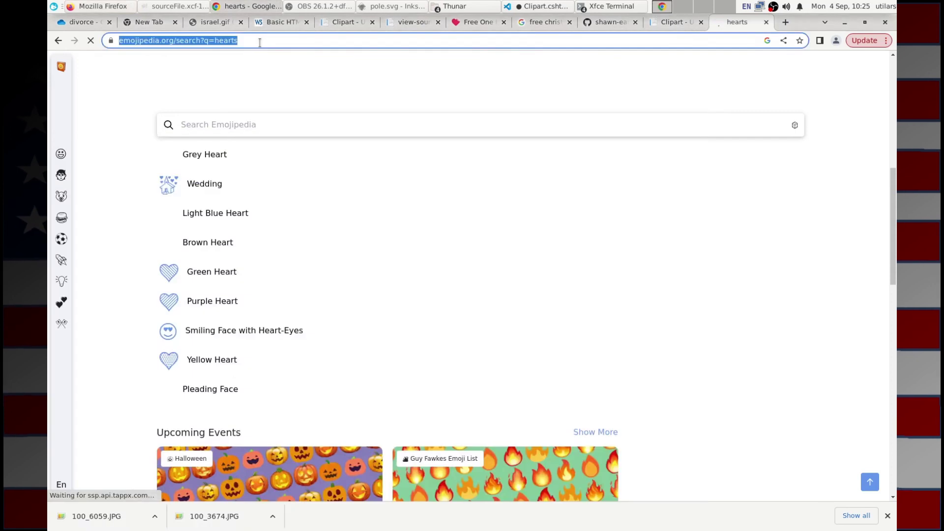
{"action": "left_click", "coordinate": [110, 7]}
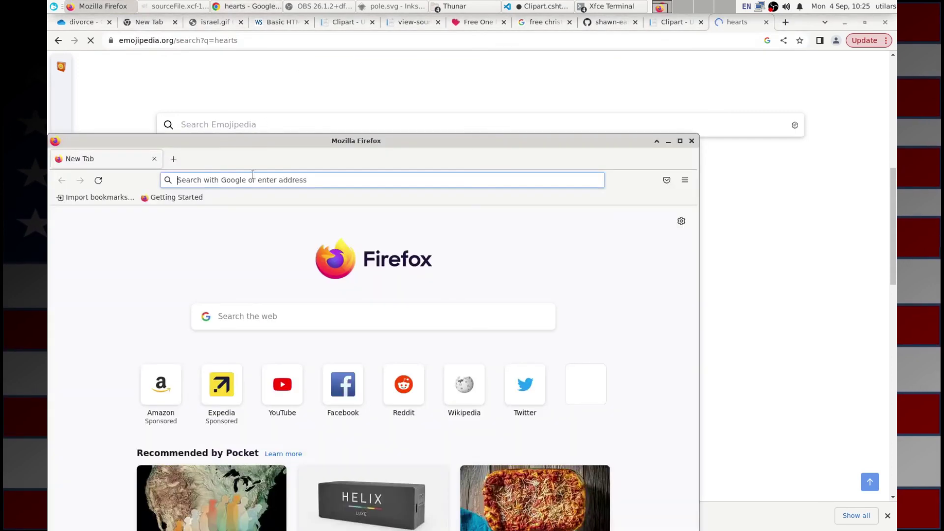
{"action": "left_click_drag", "start_coordinate": [258, 139], "coordinate": [340, 55]}
{"action": "left_click", "coordinate": [333, 95]}
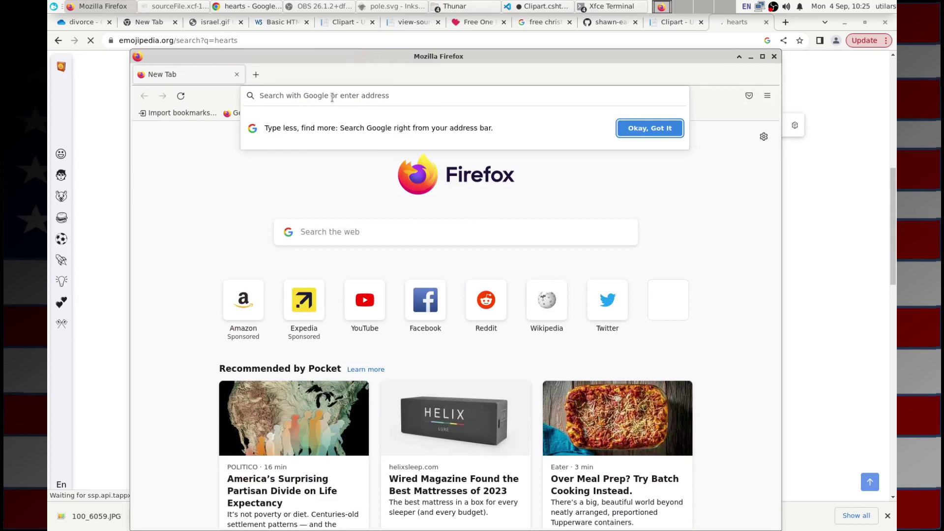
{"action": "key", "text": "ctrl+v"}
{"action": "key", "text": "Return"}
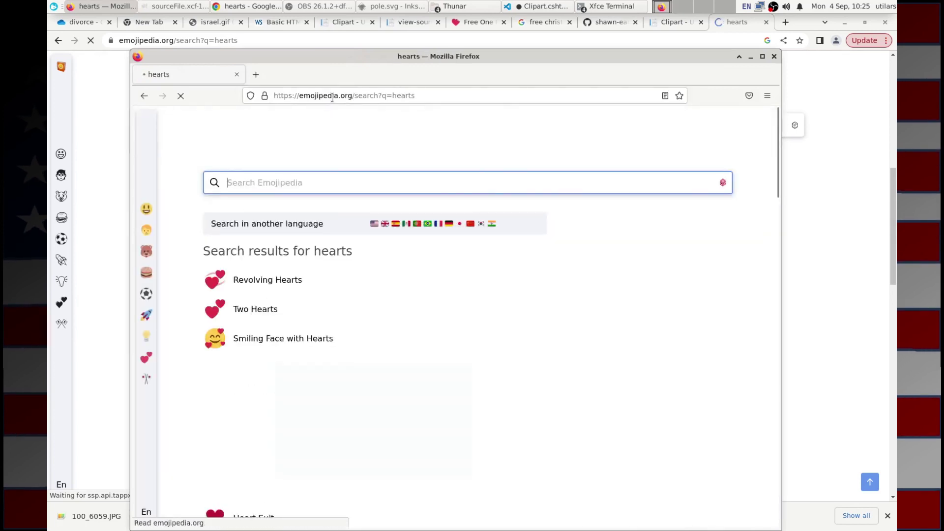
Open the Green Heart page from the hearts results, copy the emoji, and minimize Firefox.
{"action": "scroll", "coordinate": [263, 231], "scroll_direction": "down", "scroll_amount": 5}
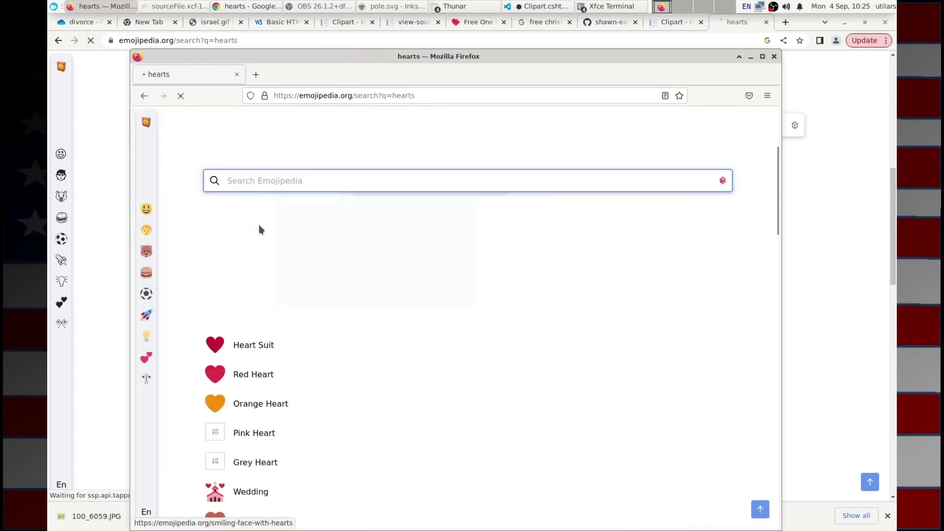
{"action": "scroll", "coordinate": [263, 246], "scroll_direction": "down", "scroll_amount": 2}
{"action": "scroll", "coordinate": [264, 245], "scroll_direction": "down", "scroll_amount": 2}
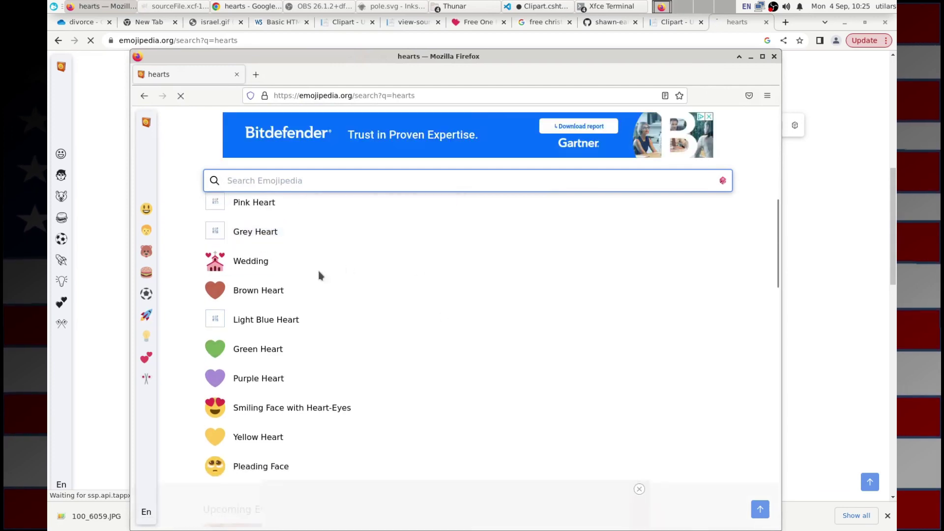
{"action": "scroll", "coordinate": [324, 290], "scroll_direction": "down", "scroll_amount": 3}
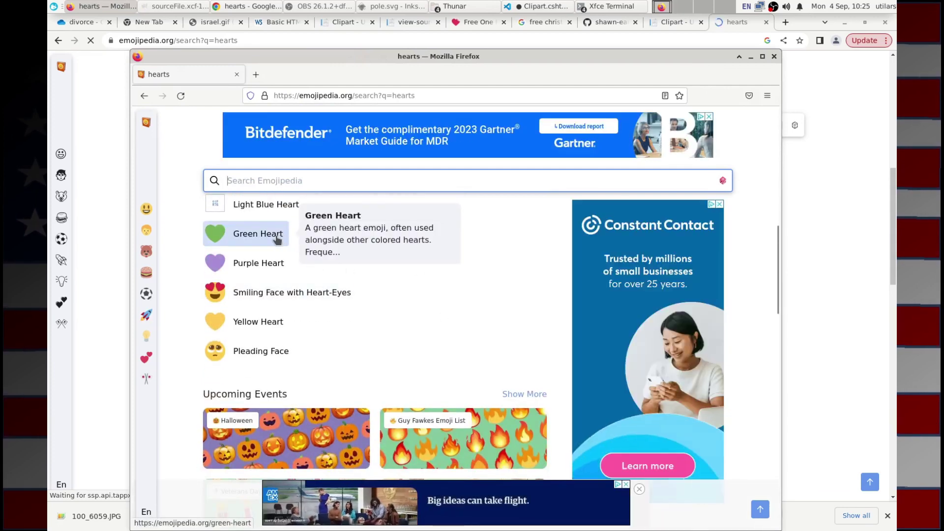
{"action": "left_click", "coordinate": [277, 240]}
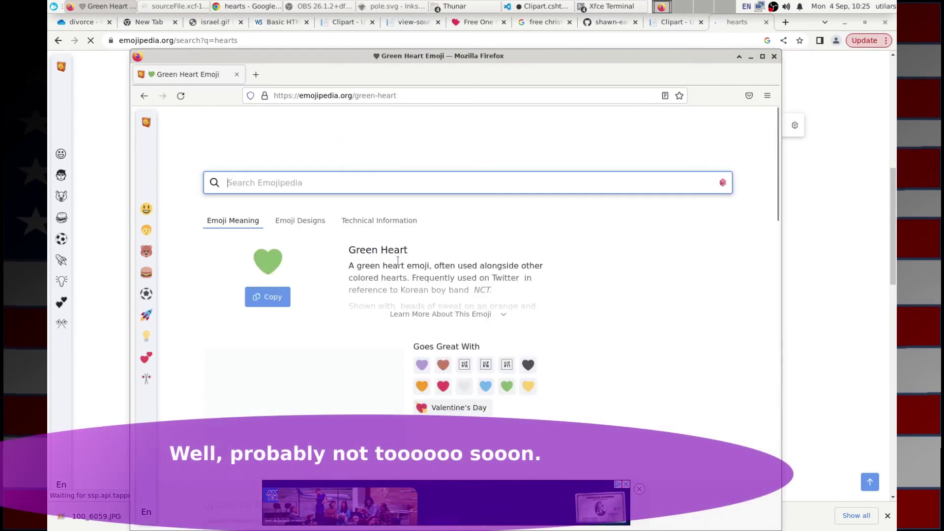
{"action": "left_click", "coordinate": [749, 56]}
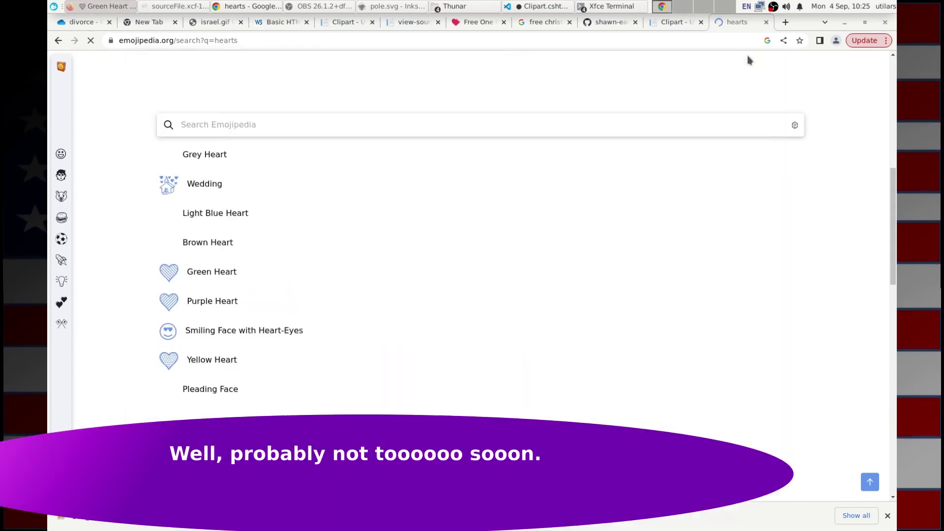
In Visual Studio Code, replace the word "Love" in the flag image's alt text with the green heart emoji and save Clipart.cshtml.
{"action": "left_click", "coordinate": [531, 9]}
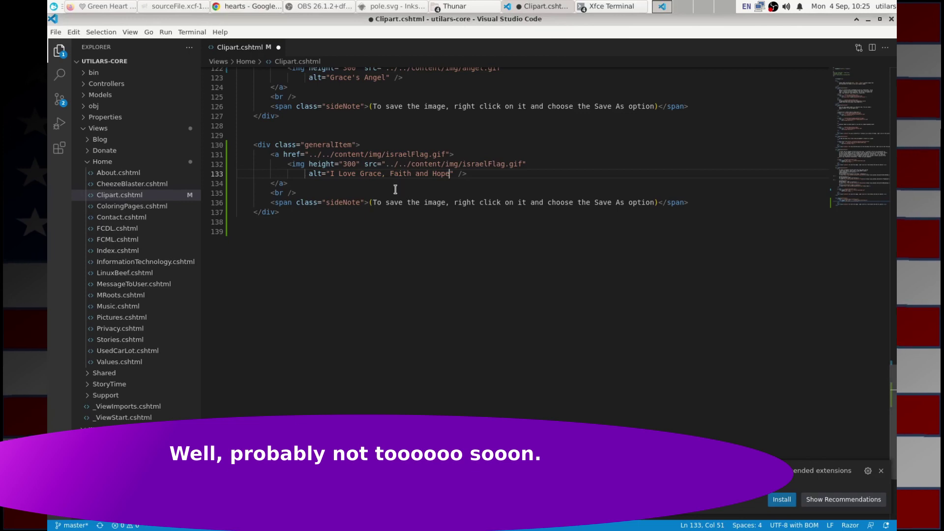
{"action": "left_click_drag", "start_coordinate": [338, 174], "coordinate": [356, 175]}
{"action": "type", "text": "♥"}
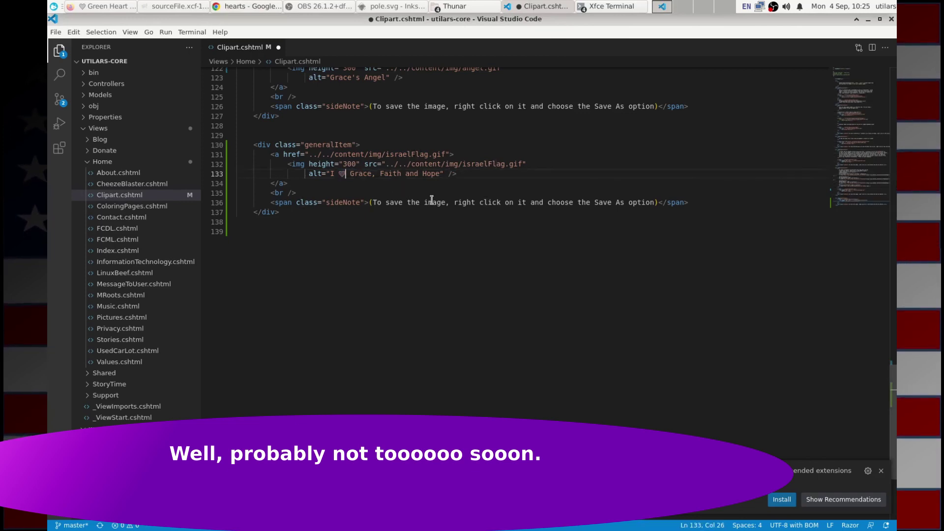
{"action": "key", "text": "End"}
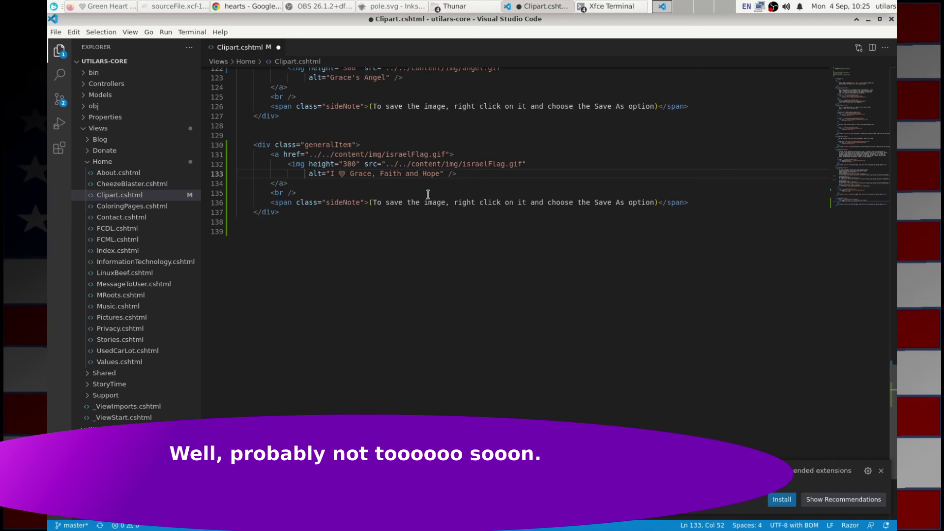
{"action": "left_click", "coordinate": [56, 32]}
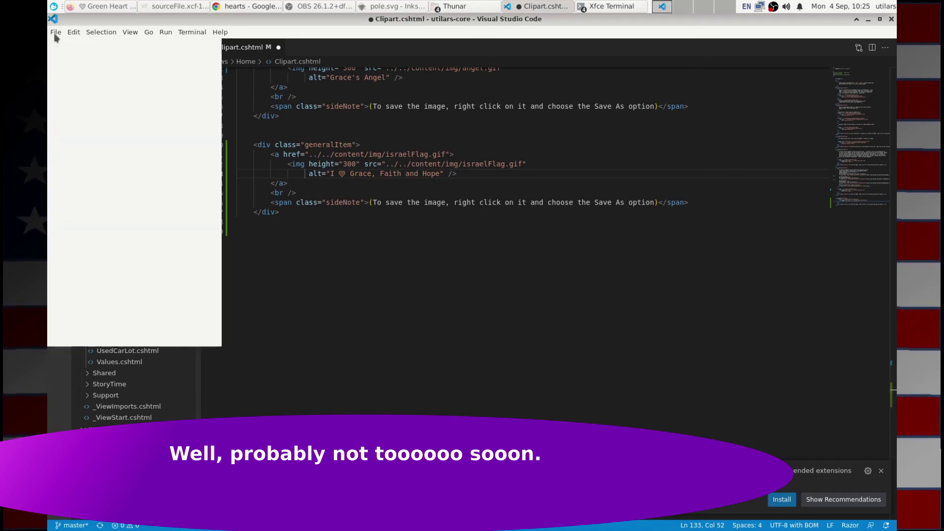
{"action": "left_click", "coordinate": [88, 190]}
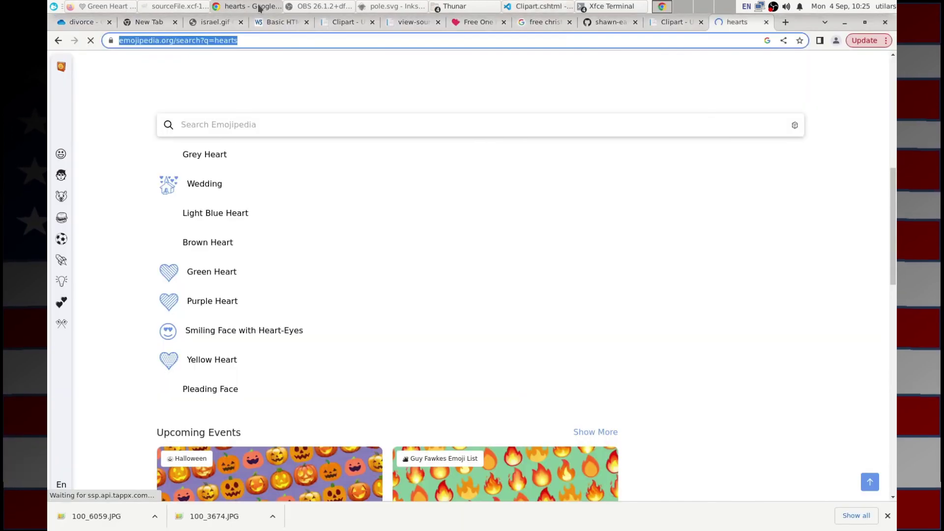
Reload the local Clipart page in Chrome and check the flag GIF's file name in the img folder in Thunar.
{"action": "left_click", "coordinate": [253, 7]}
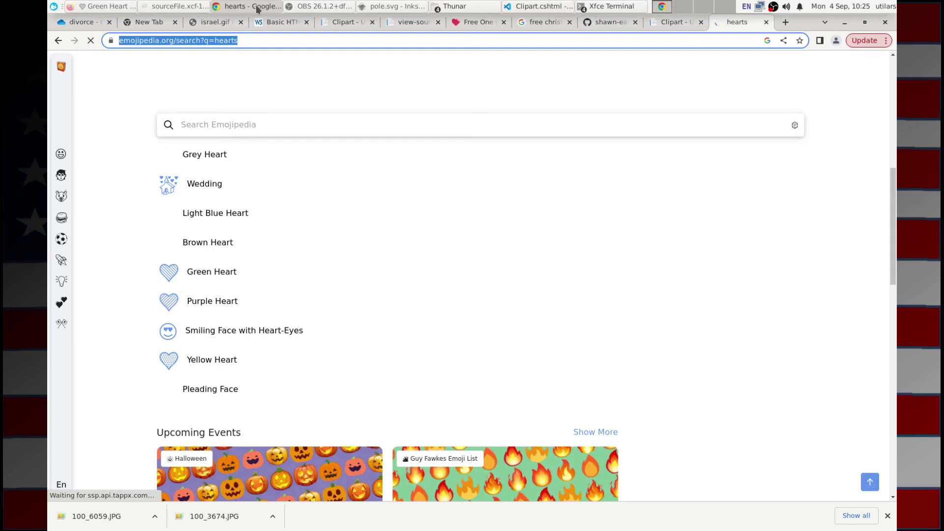
{"action": "left_click", "coordinate": [677, 25]}
{"action": "left_click", "coordinate": [91, 41]}
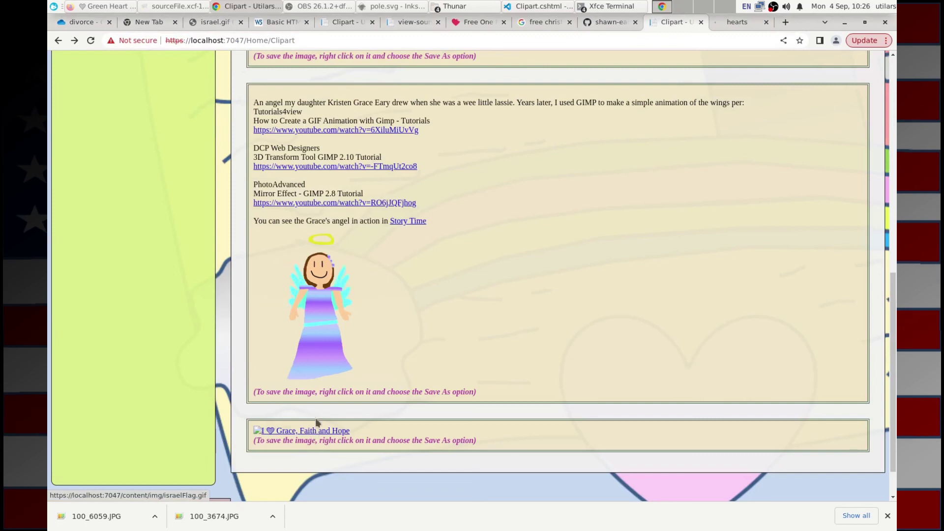
{"action": "left_click", "coordinate": [461, 9]}
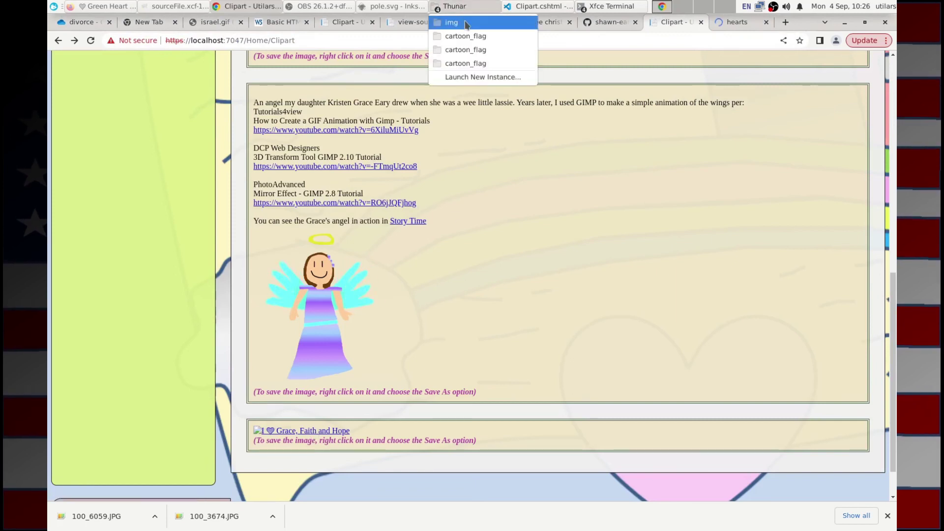
{"action": "left_click", "coordinate": [471, 23]}
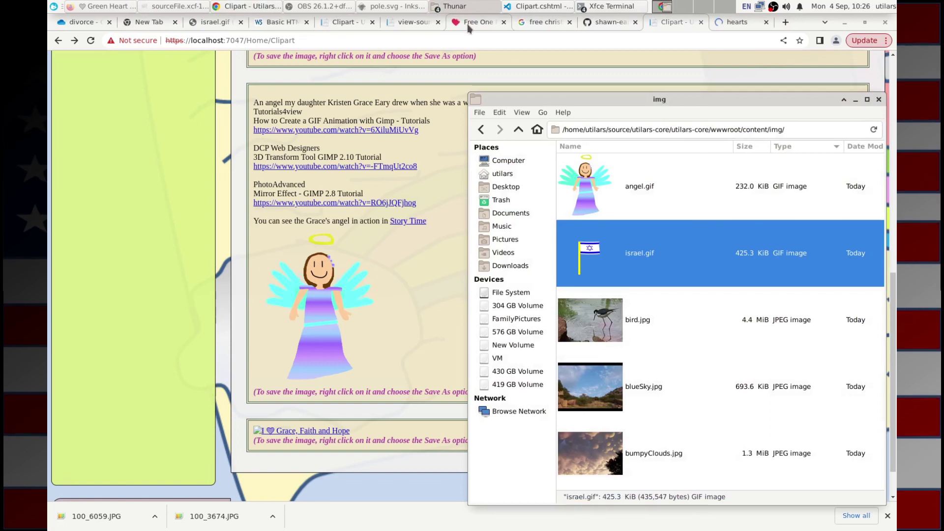
In Visual Studio Code, change israelFlag.gif to israel.gif in both the link and the image source, and save Clipart.cshtml.
{"action": "left_click", "coordinate": [538, 6]}
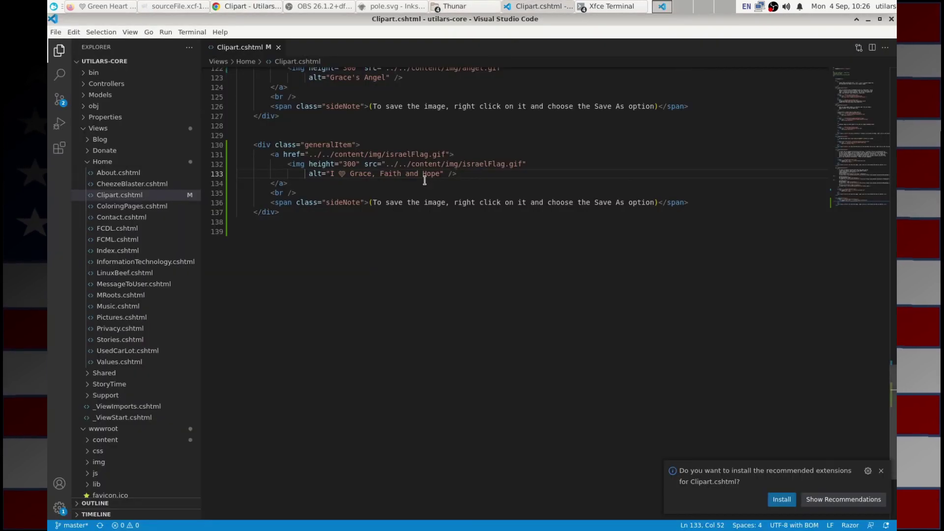
{"action": "left_click", "coordinate": [411, 154]}
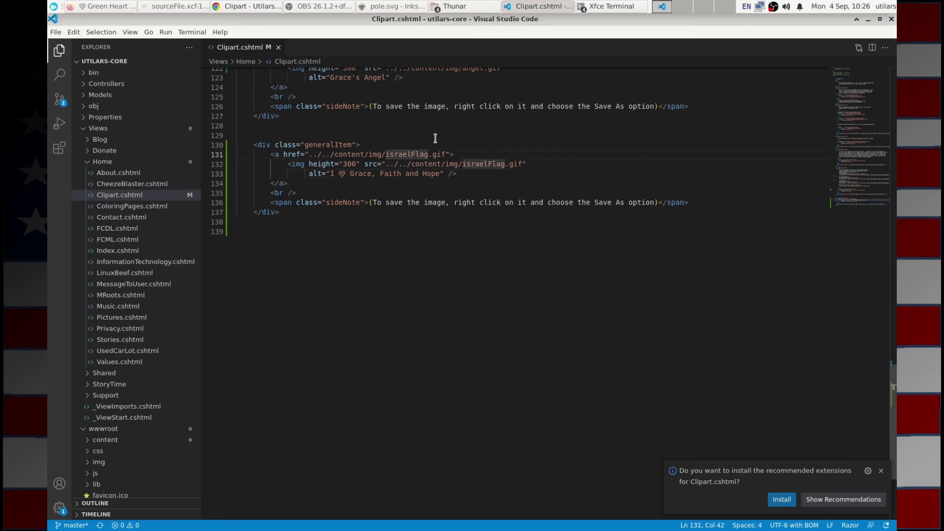
{"action": "key", "text": "Delete"}
{"action": "key", "text": "Delete"}
{"action": "key", "text": "Delete"}
{"action": "key", "text": "Delete"}
{"action": "key", "text": "Down"}
{"action": "key", "text": "End"}
{"action": "key", "text": "Left"}
{"action": "key", "text": "Left"}
{"action": "key", "text": "Left"}
{"action": "key", "text": "Left"}
{"action": "key", "text": "Left"}
{"action": "key", "text": "BackSpace"}
{"action": "key", "text": "BackSpace"}
{"action": "key", "text": "BackSpace"}
{"action": "key", "text": "BackSpace"}
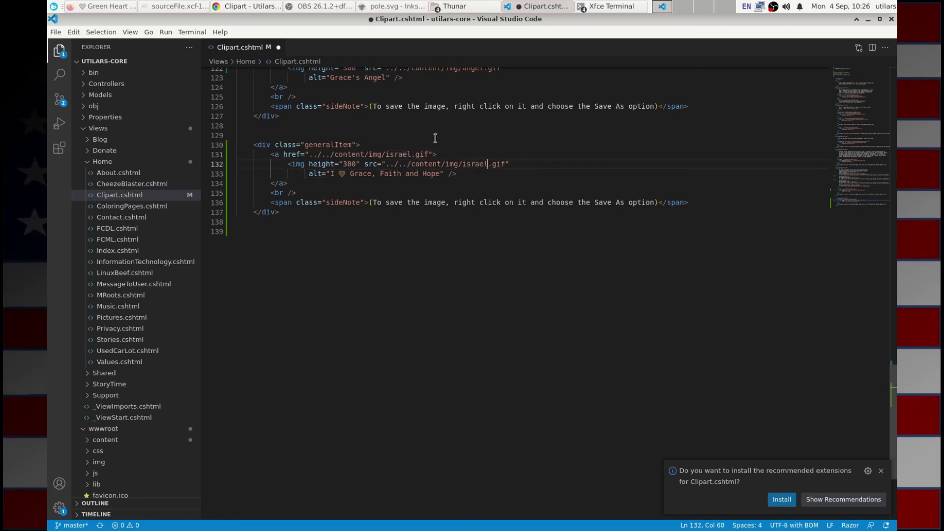
{"action": "key", "text": "ctrl+s"}
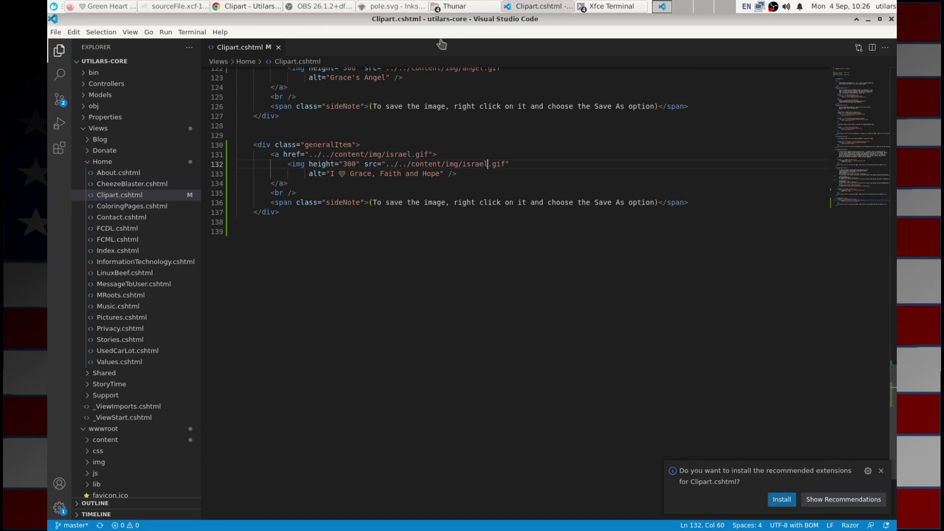
Copy the local Clipart page's address from Chrome and load it in a new Firefox tab.
{"action": "left_click", "coordinate": [268, 9]}
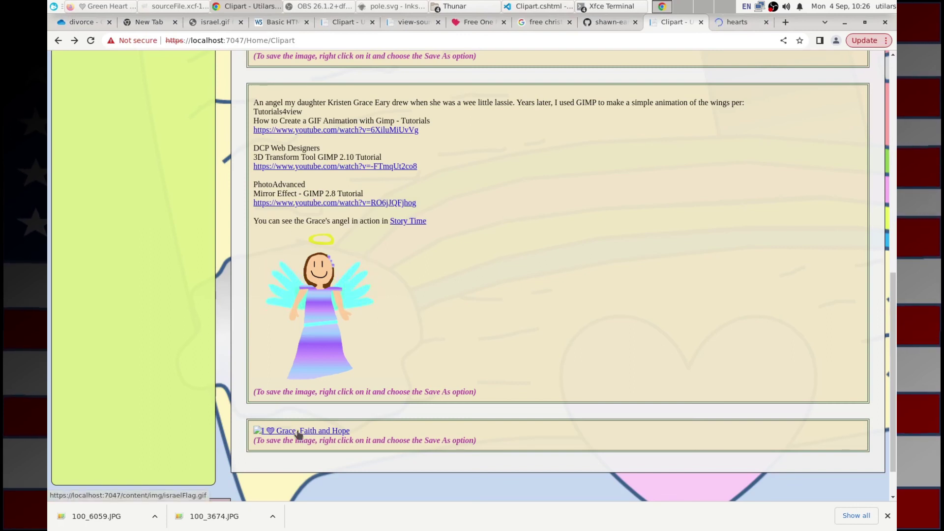
{"action": "left_click", "coordinate": [305, 39]}
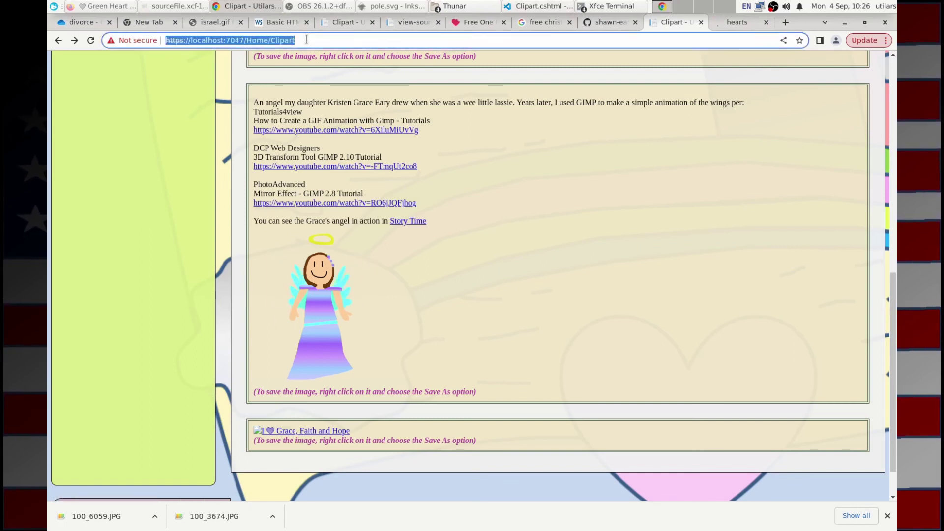
{"action": "right_click", "coordinate": [305, 39]}
{"action": "left_click", "coordinate": [334, 78]}
{"action": "left_click", "coordinate": [123, 6]}
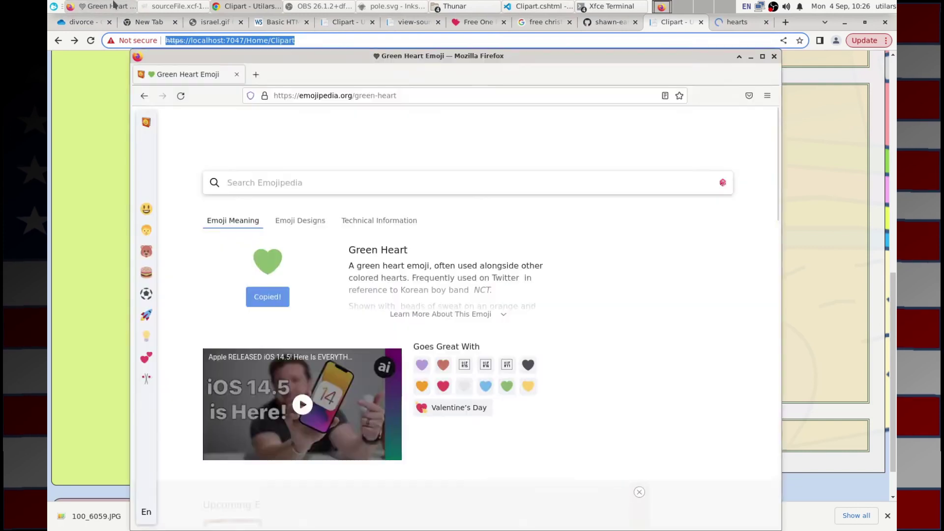
{"action": "left_click", "coordinate": [256, 74]}
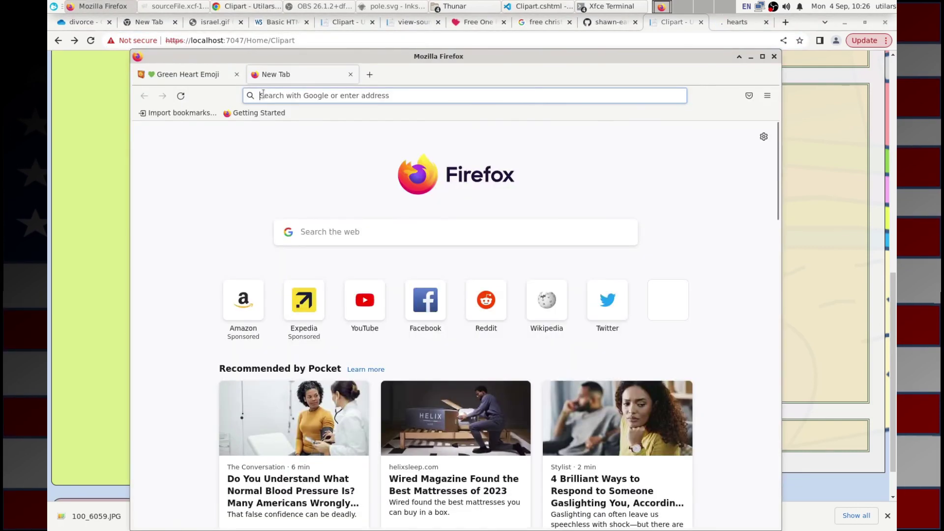
{"action": "right_click", "coordinate": [263, 94]}
{"action": "left_click", "coordinate": [315, 166]}
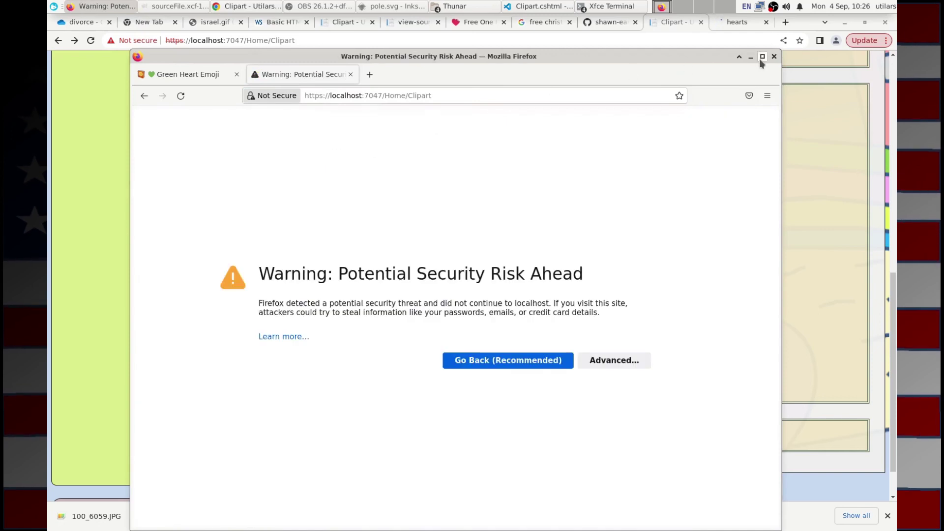
Accept the security risk for localhost in the advanced warning options and continue to the Clipart page.
{"action": "left_click", "coordinate": [600, 364]}
{"action": "scroll", "coordinate": [500, 423], "scroll_direction": "down", "scroll_amount": 1}
{"action": "left_click", "coordinate": [554, 492]}
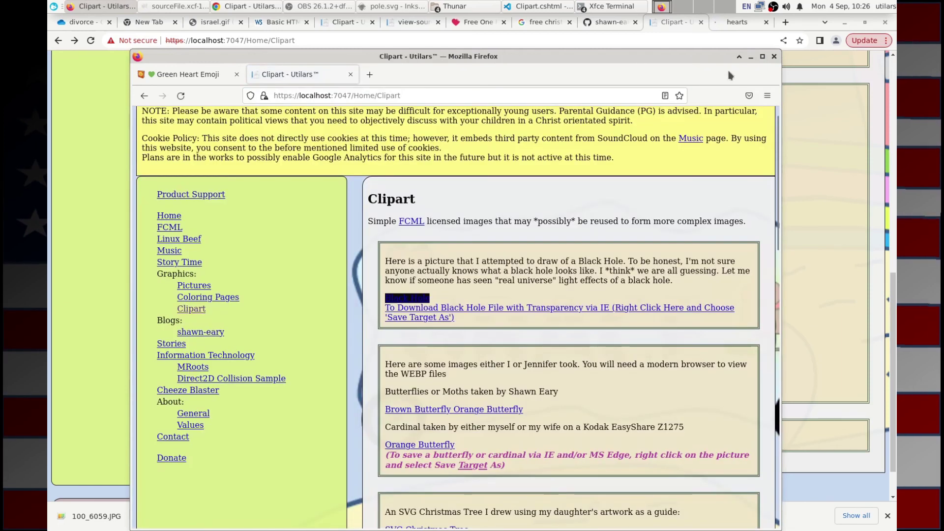
Maximize Firefox and examine the angel and Israel flag animations near the end of the Clipart page.
{"action": "left_click", "coordinate": [763, 57]}
{"action": "scroll", "coordinate": [658, 244], "scroll_direction": "down", "scroll_amount": 15}
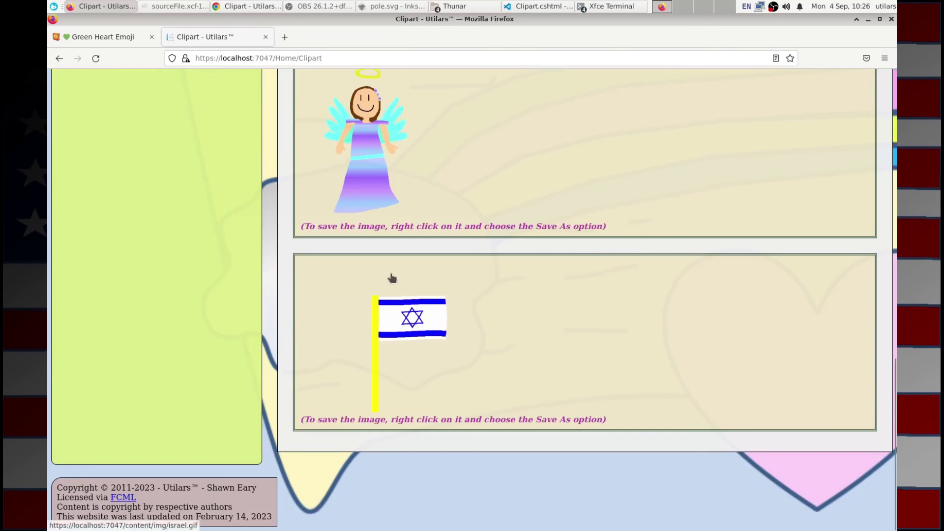
{"action": "scroll", "coordinate": [388, 270], "scroll_direction": "up", "scroll_amount": 2}
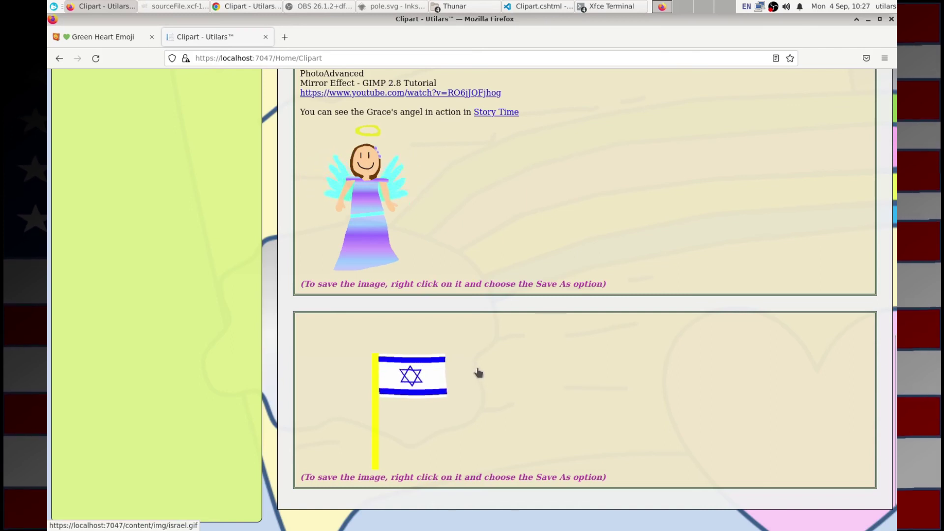
{"action": "scroll", "coordinate": [455, 413], "scroll_direction": "up", "scroll_amount": 3}
{"action": "scroll", "coordinate": [455, 415], "scroll_direction": "down", "scroll_amount": 4}
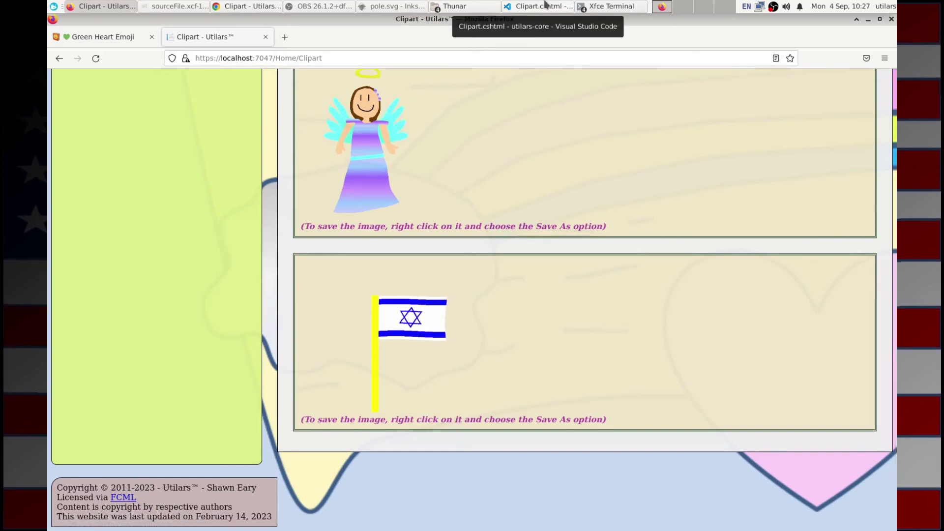
In Visual Studio Code, copy the israel.gif alt text "I 💚 Grace, Faith and Hope" onto a new line directly below its generalItem div's opening tag.
{"action": "left_click", "coordinate": [544, 6]}
{"action": "left_click", "coordinate": [489, 164]}
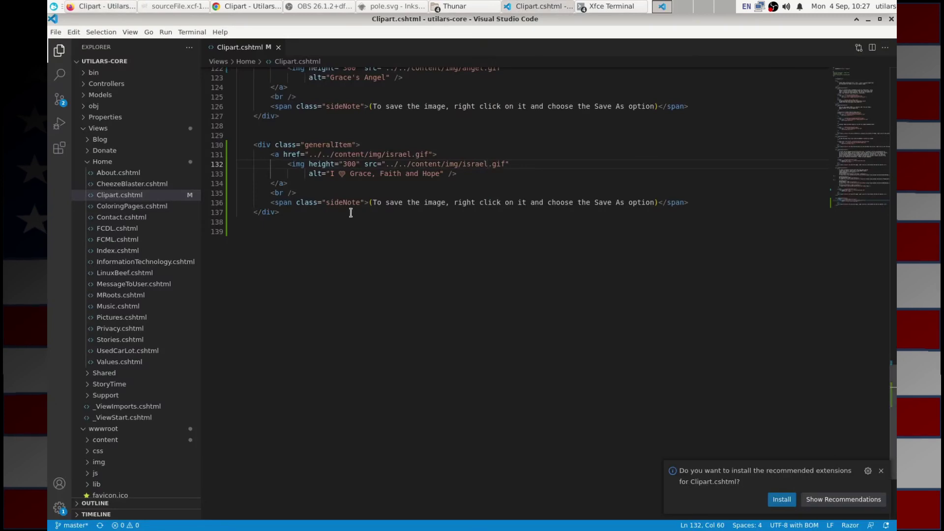
{"action": "left_click", "coordinate": [329, 174]}
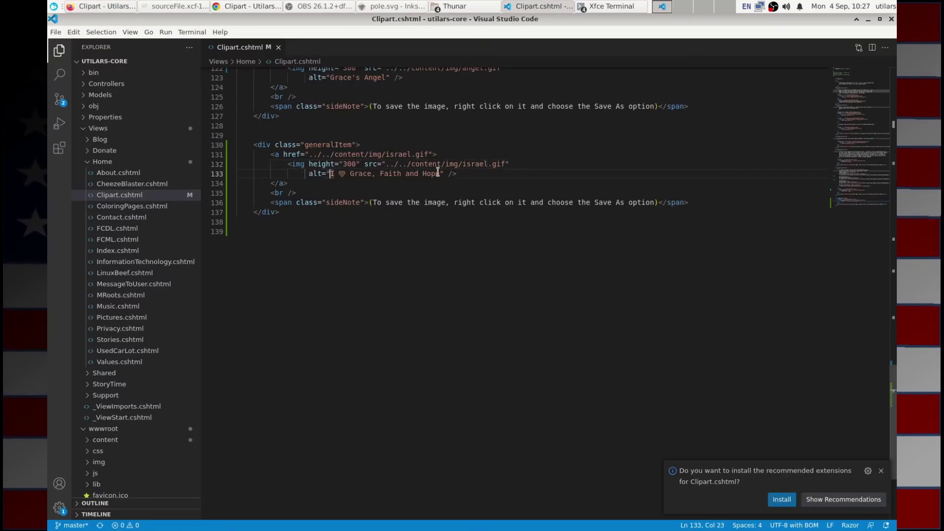
{"action": "left_click", "coordinate": [445, 168], "text": "shift"}
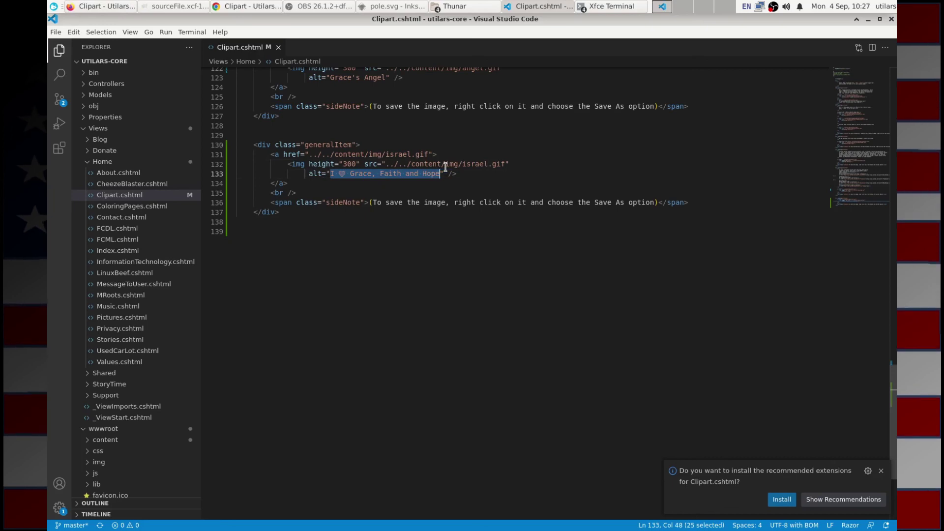
{"action": "left_click", "coordinate": [330, 145]}
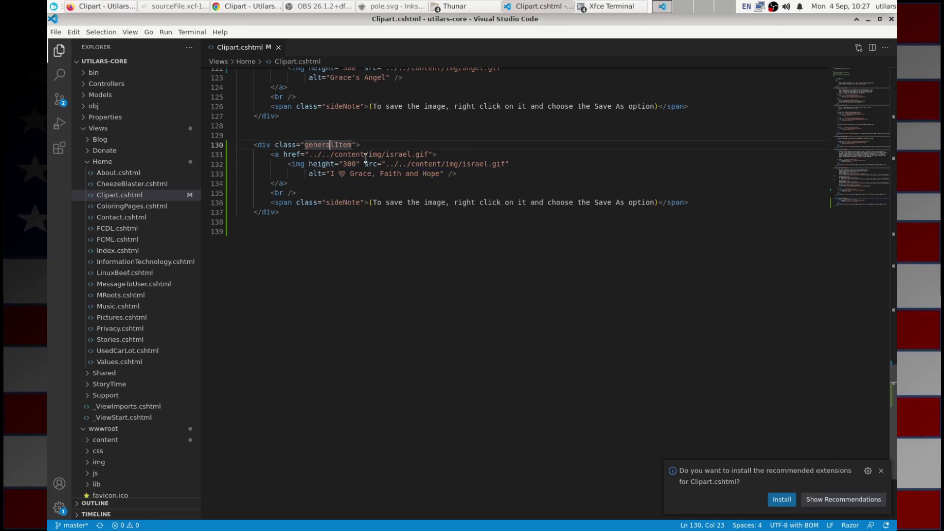
{"action": "key", "text": "End"}
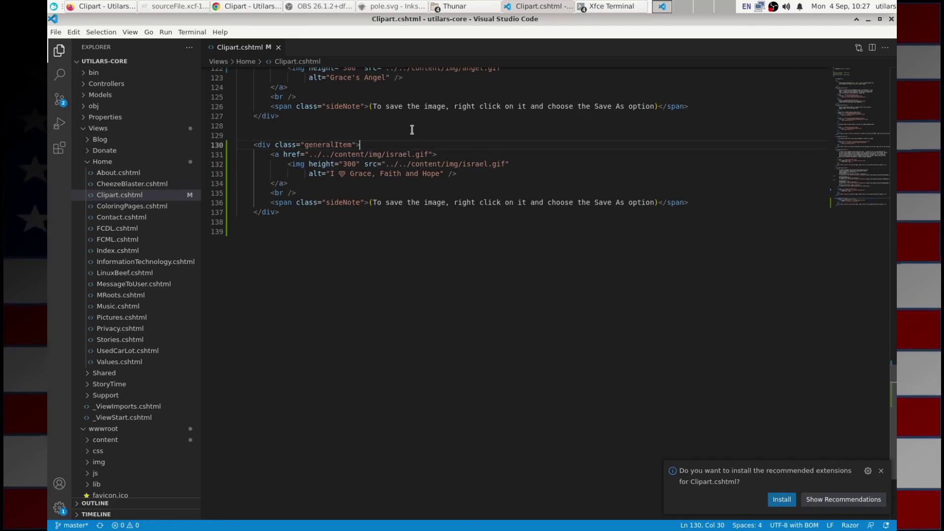
{"action": "key", "text": "Return"}
{"action": "key", "text": "Return"}
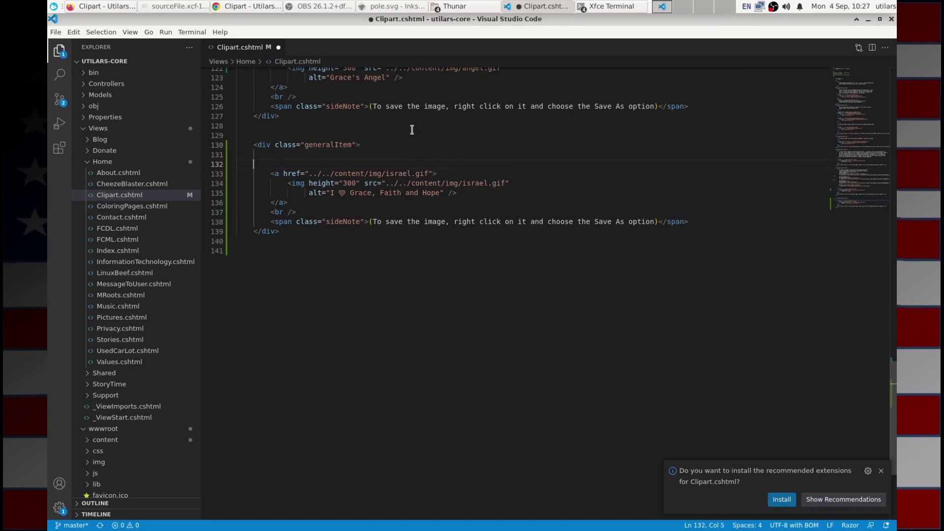
{"action": "key", "text": "ctrl+v"}
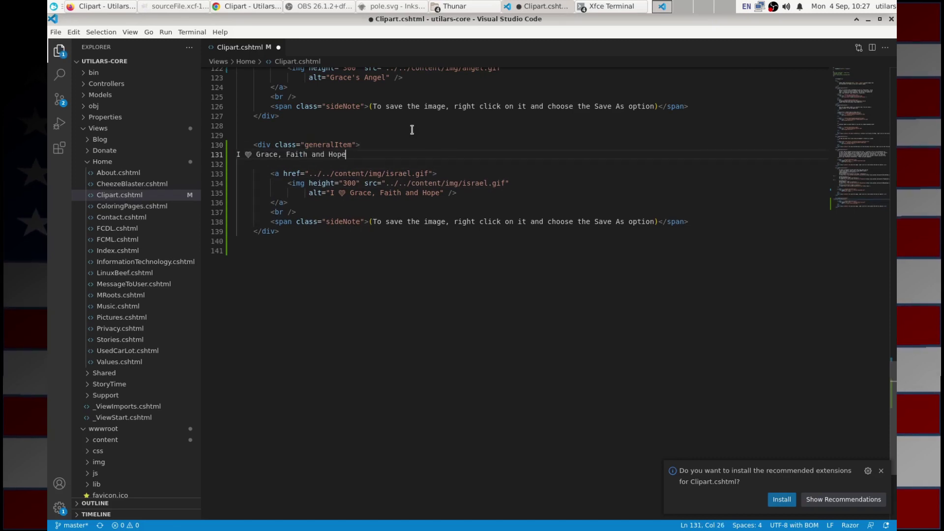
Indent the "I 💚 Grace, Faith and Hope" line to match the link below and wrap it in <h1> and </h1> tags.
{"action": "key", "text": "Tab"}
{"action": "key", "text": "Tab"}
{"action": "type", "text": "<h1>"}
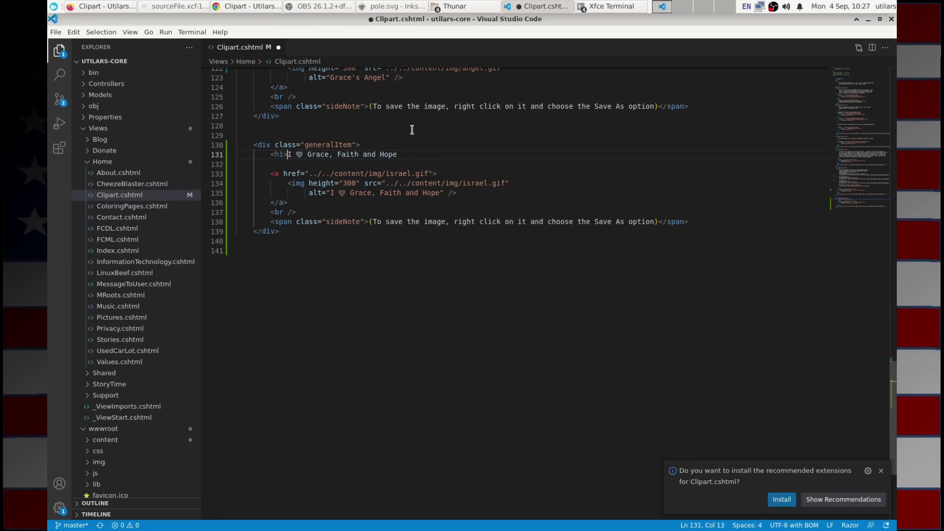
{"action": "key", "text": "End"}
{"action": "type", "text": "</h1>"}
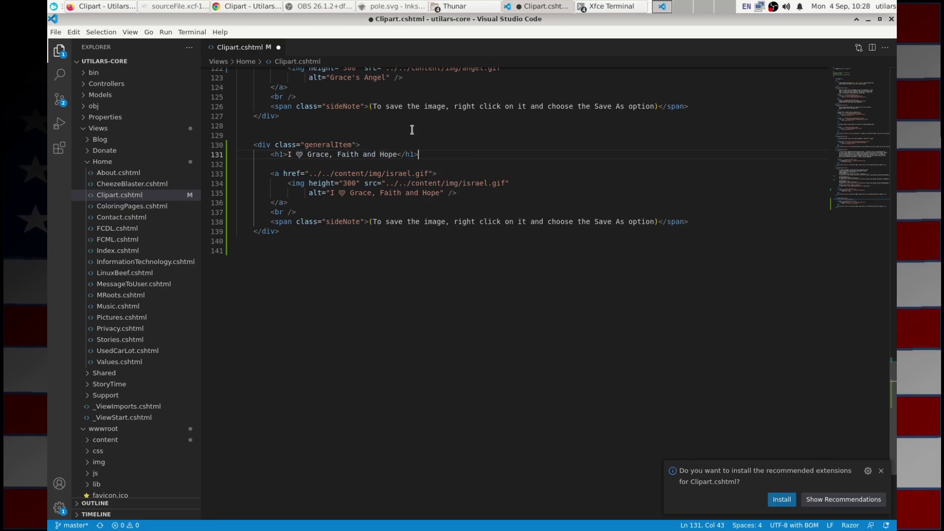
Save Clipart.cshtml and reload the local Clipart page in Firefox.
{"action": "key", "text": "ctrl+s"}
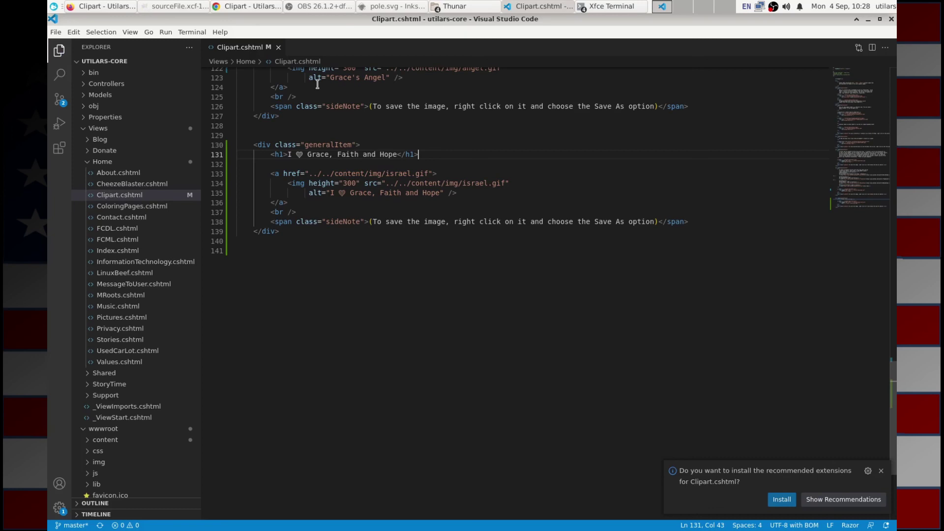
{"action": "left_click", "coordinate": [112, 9]}
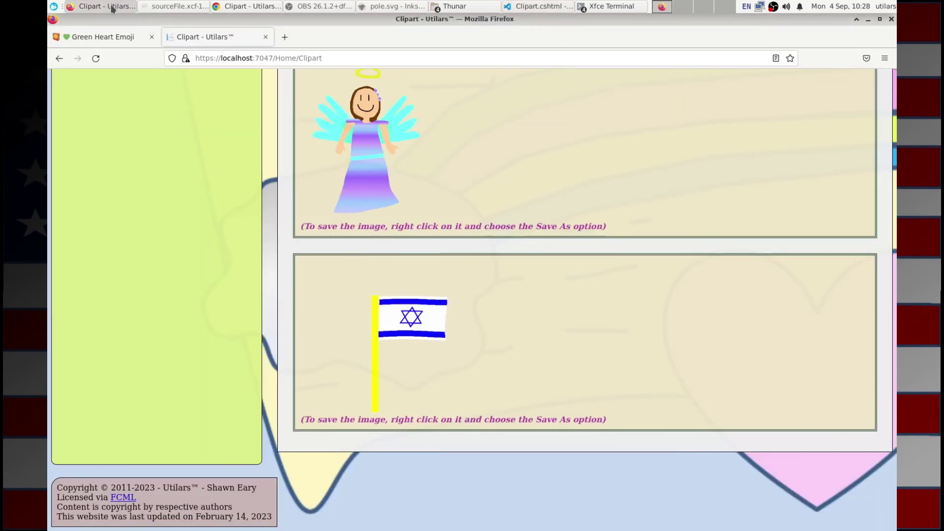
{"action": "left_click", "coordinate": [96, 59]}
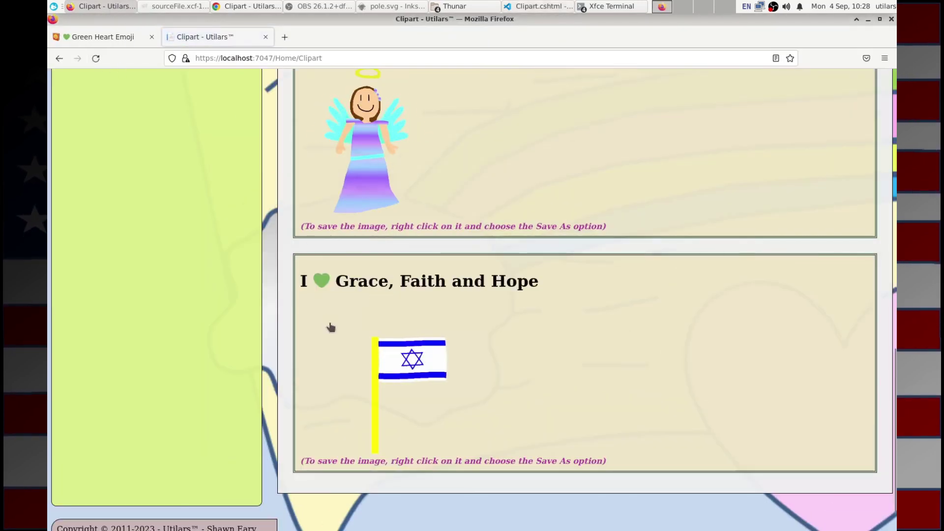